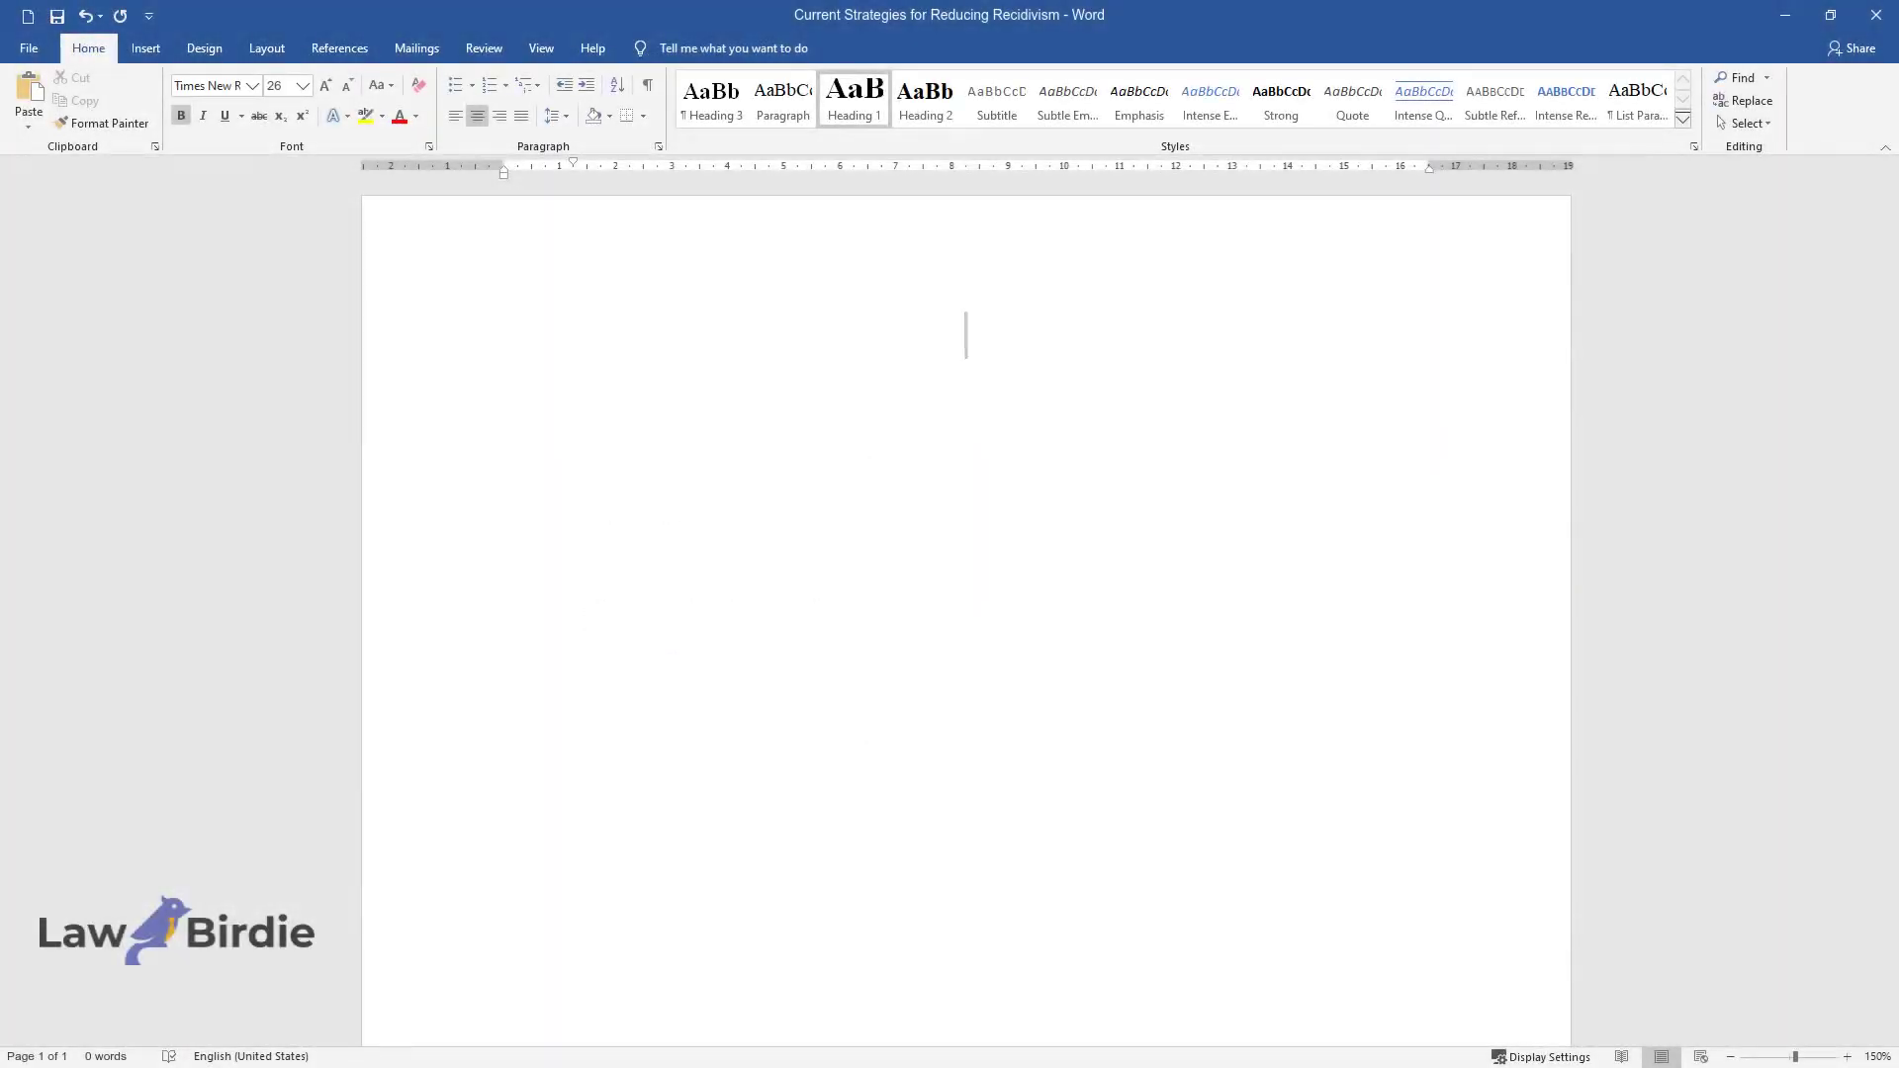
Enter the centred Heading 1 title "Current Strategies for Reducing Recidivism" and start a body paragraph below it
{"action": "type", "text": "Current Stra"}
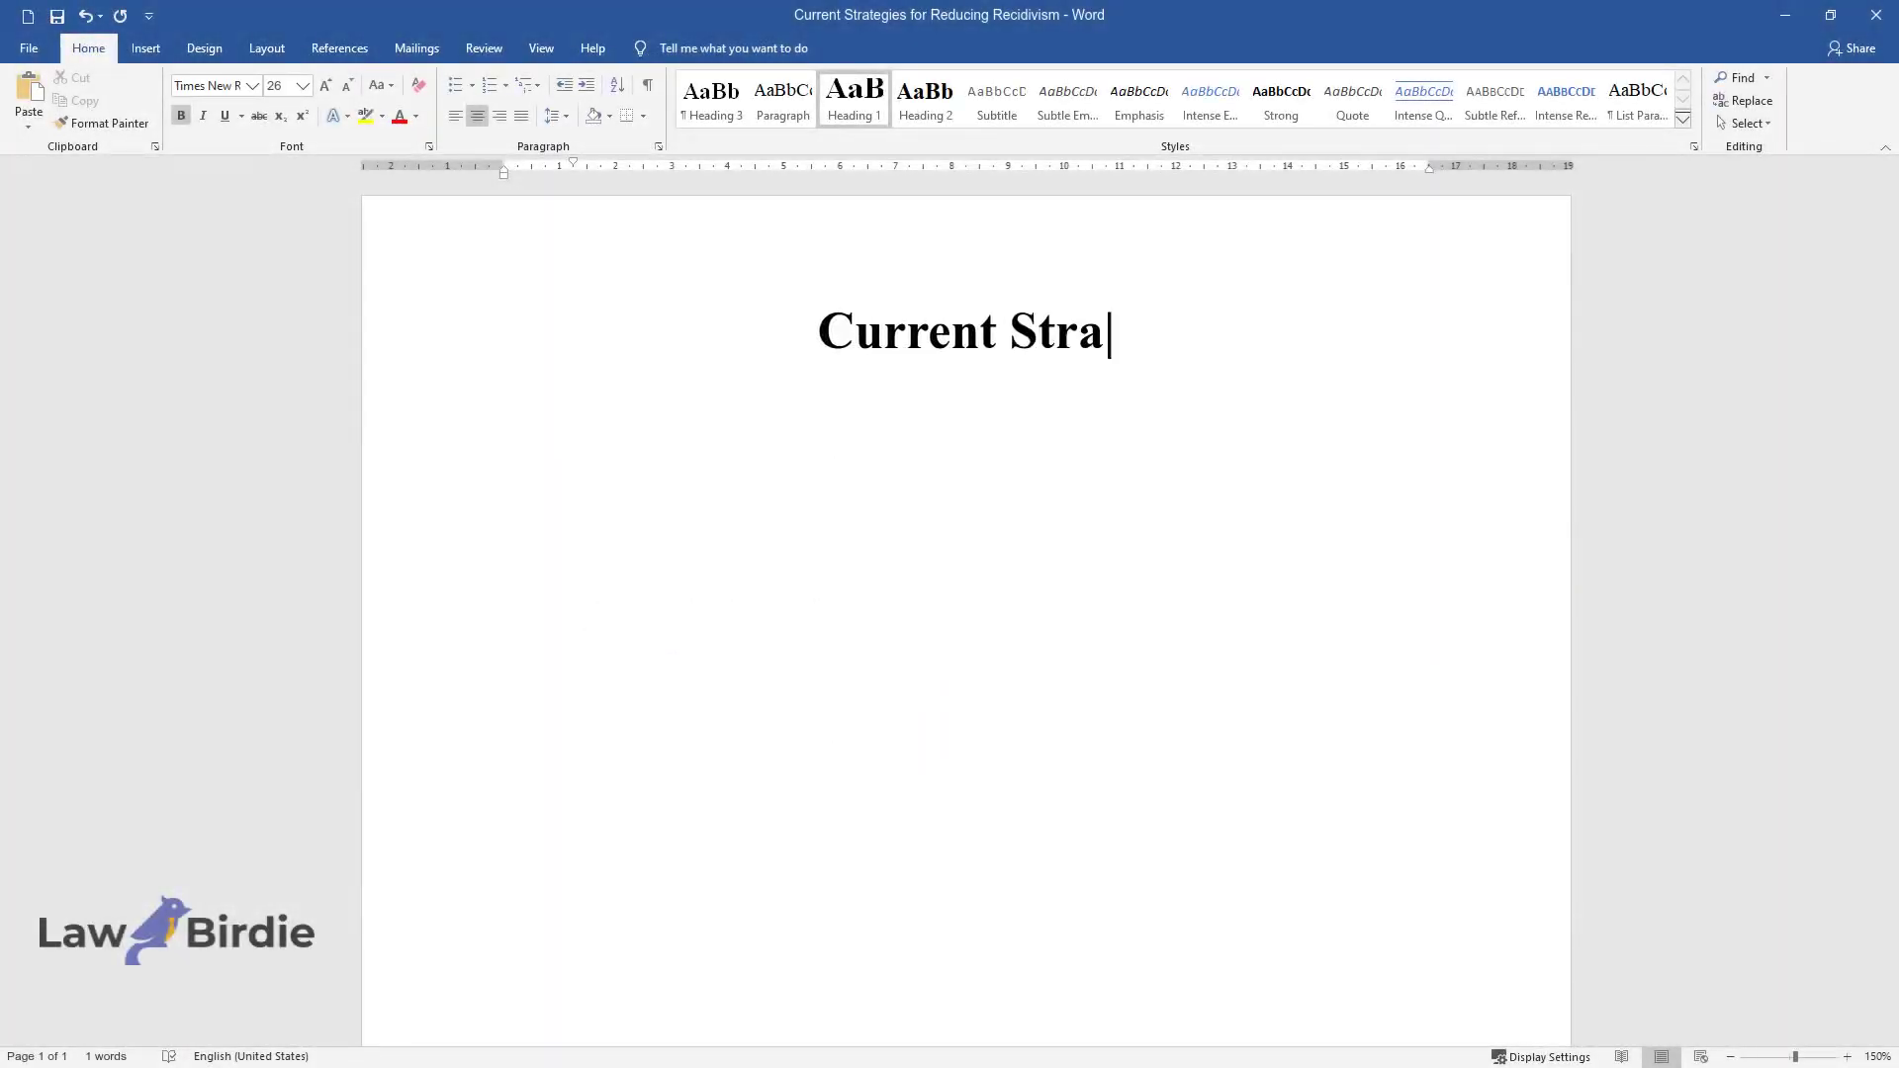
{"action": "type", "text": "tegies for Reducing Recidivism"}
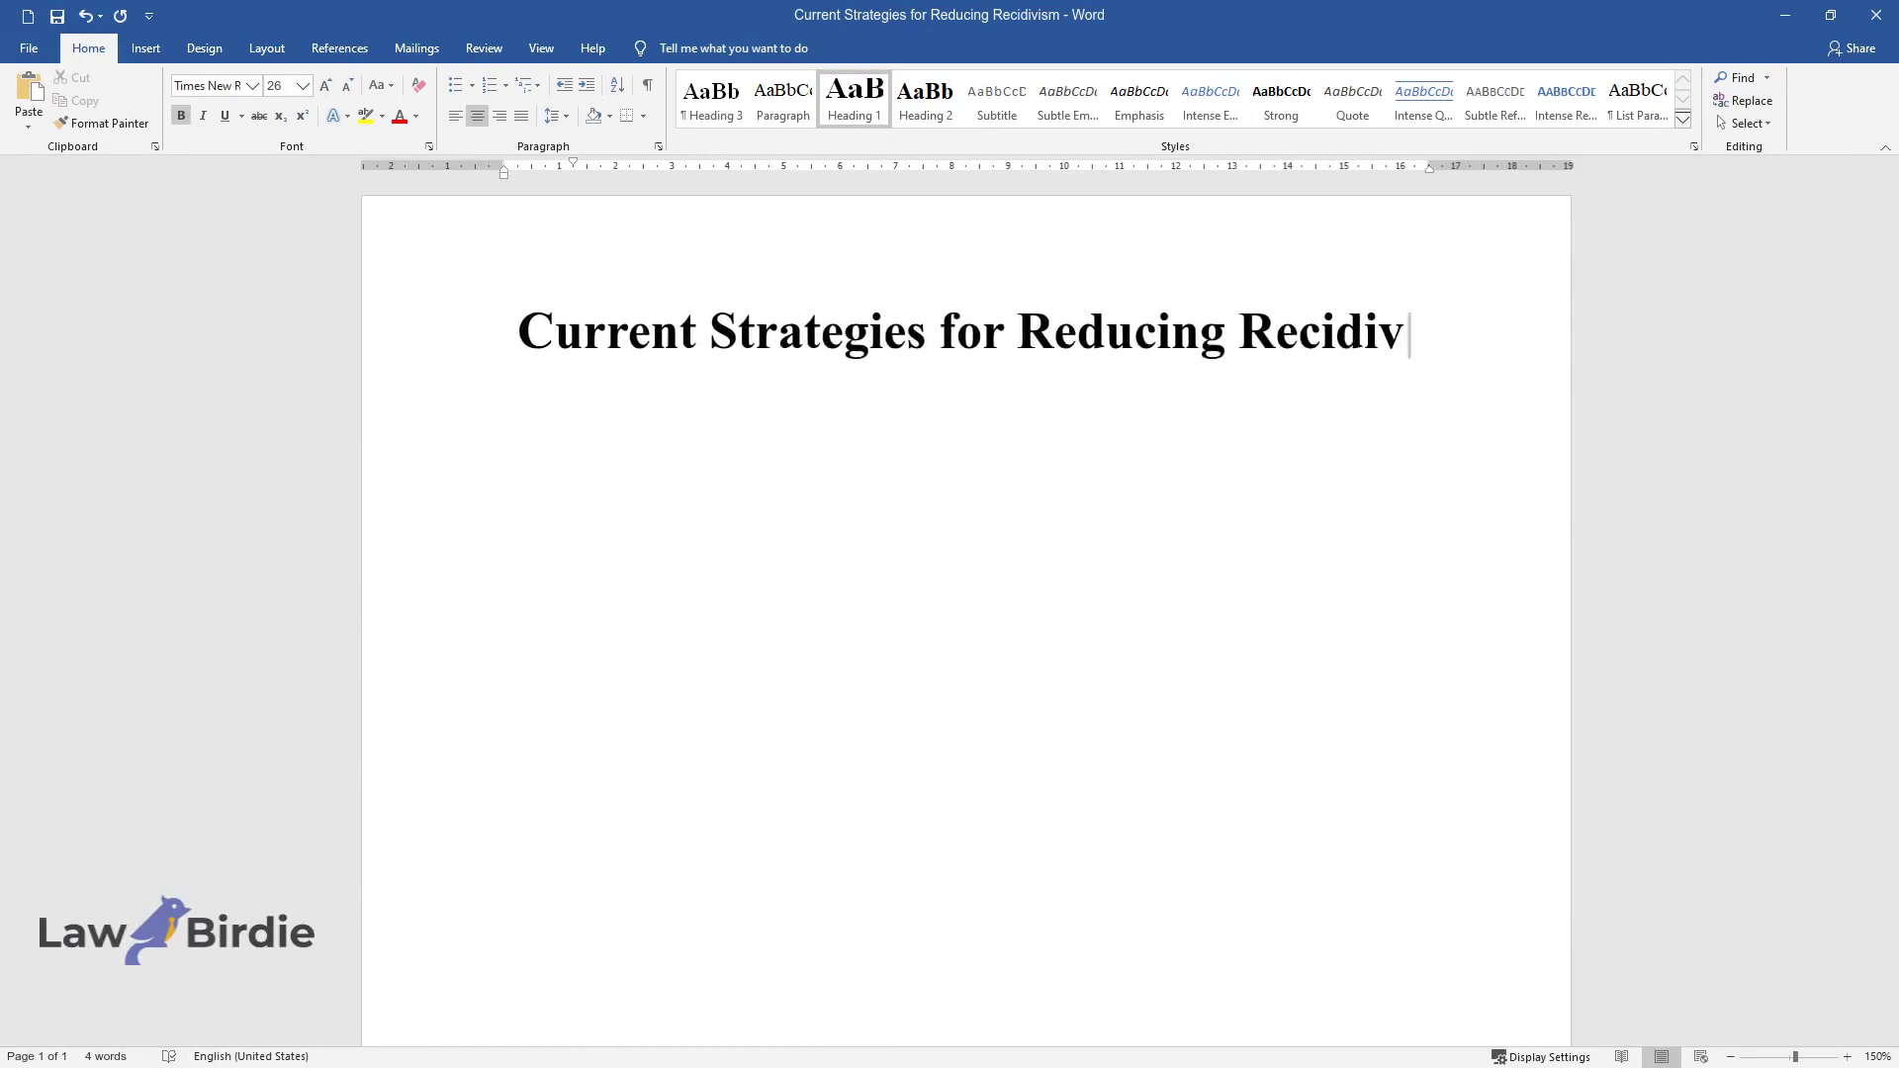
{"action": "key", "text": "Return"}
Open the introduction by calling recidivism a basic criminal justice idea and defining it as relapse into criminal activity following sanctions or an intervention program
{"action": "type", "text": "In criminal j"}
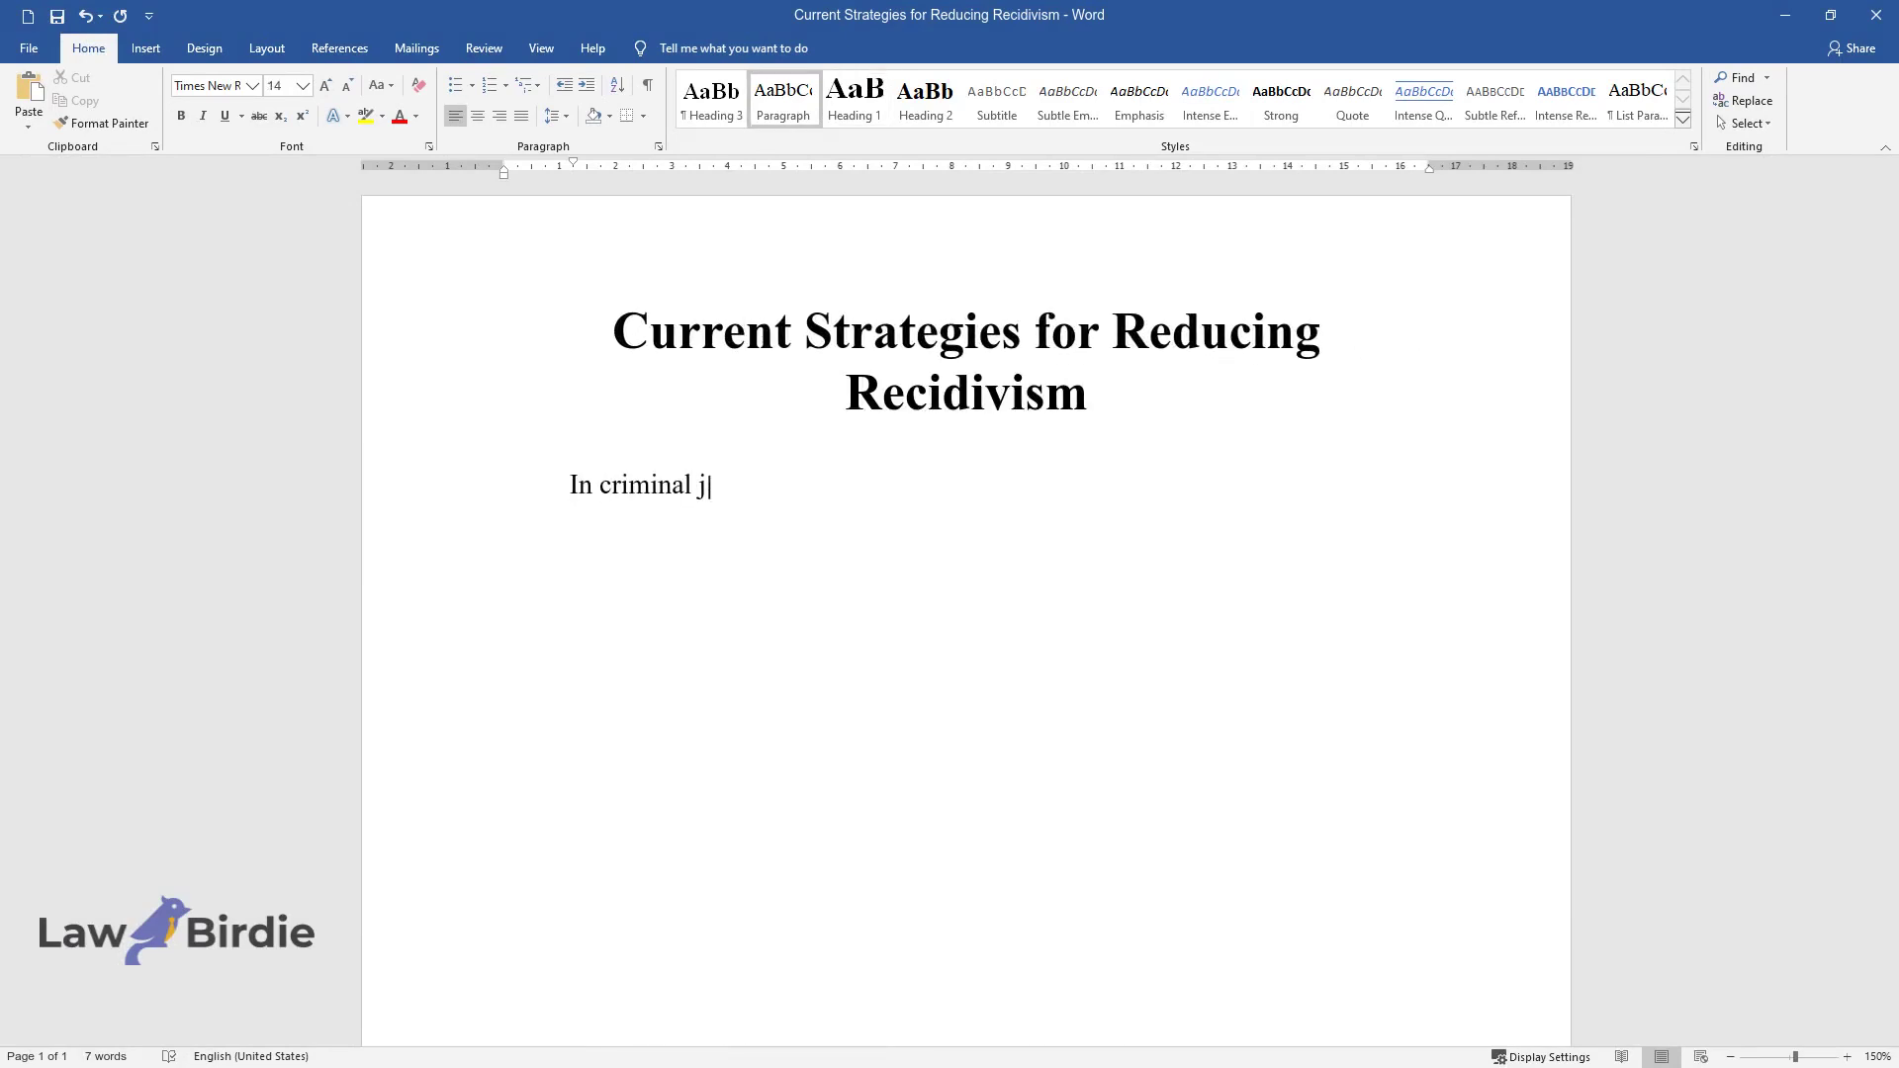
{"action": "type", "text": "ustice, recidivism is one of the "}
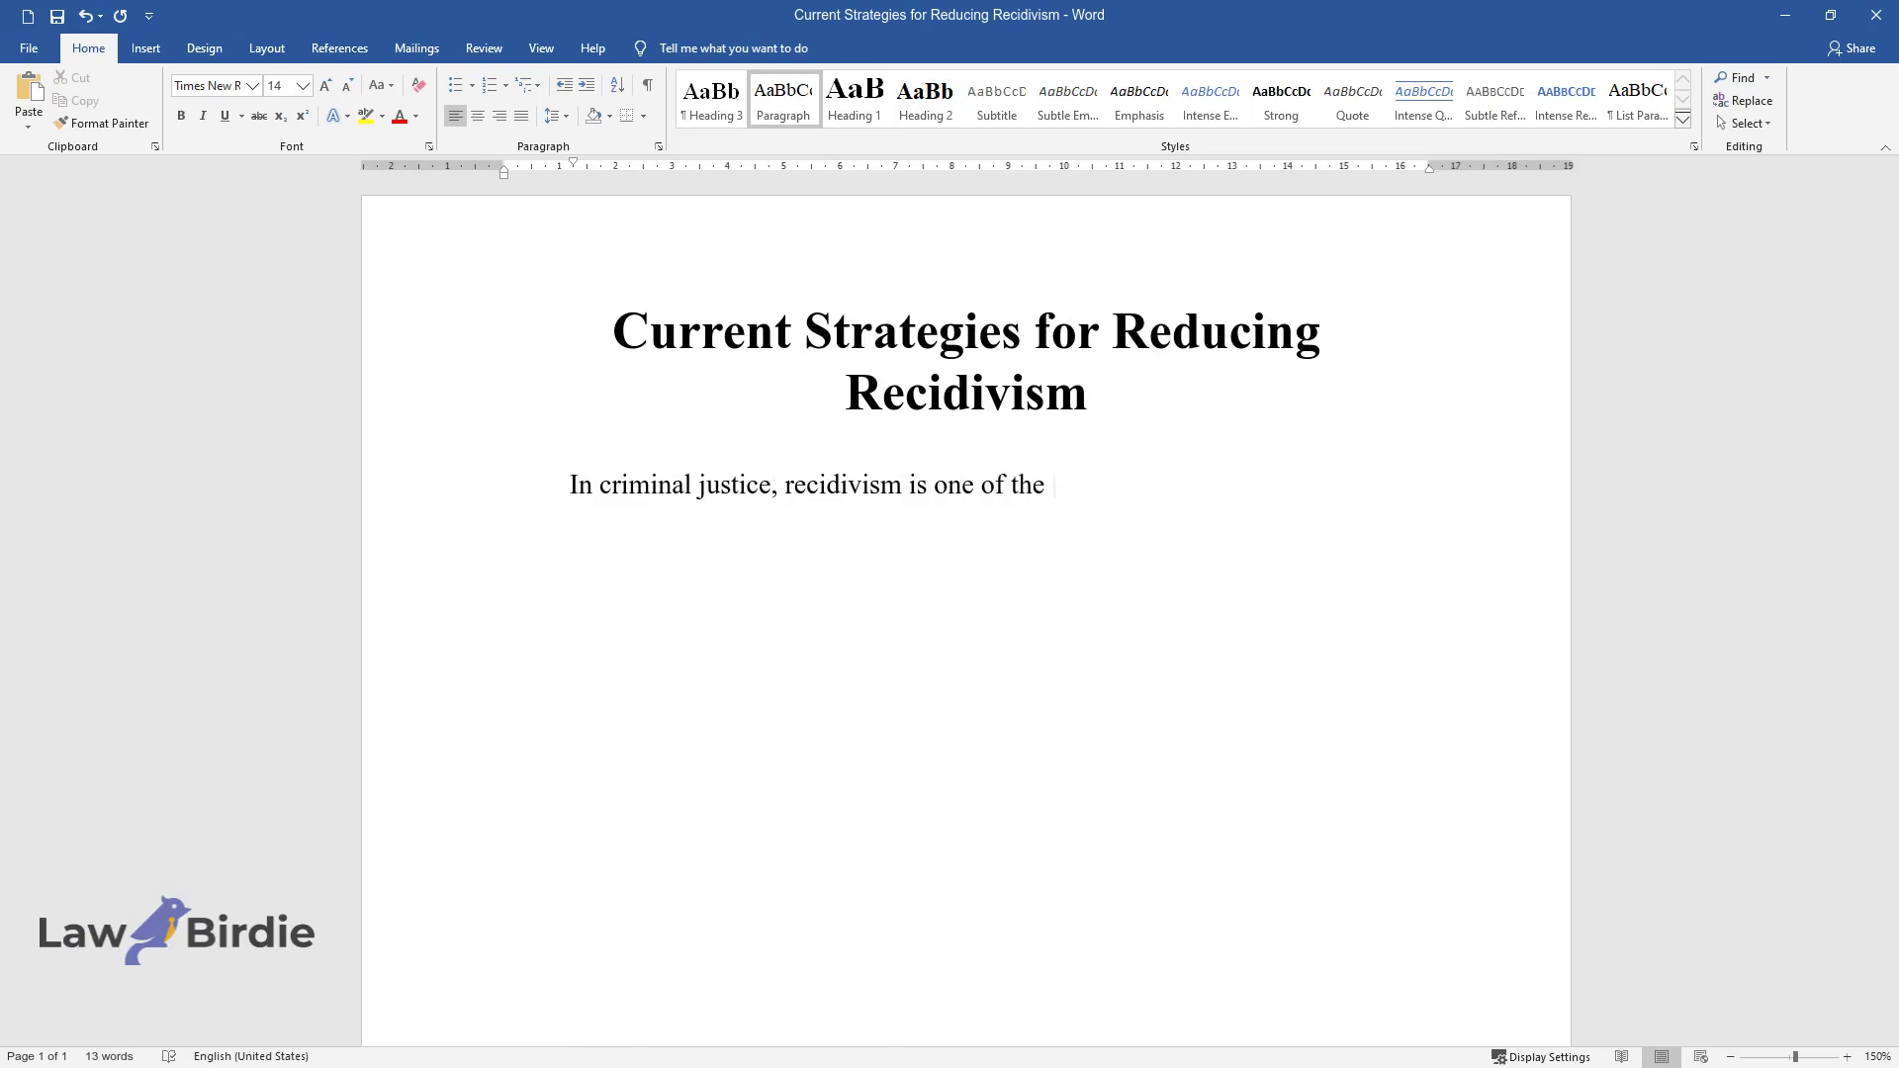
{"action": "type", "text": "most basic ideas. It refers to an"}
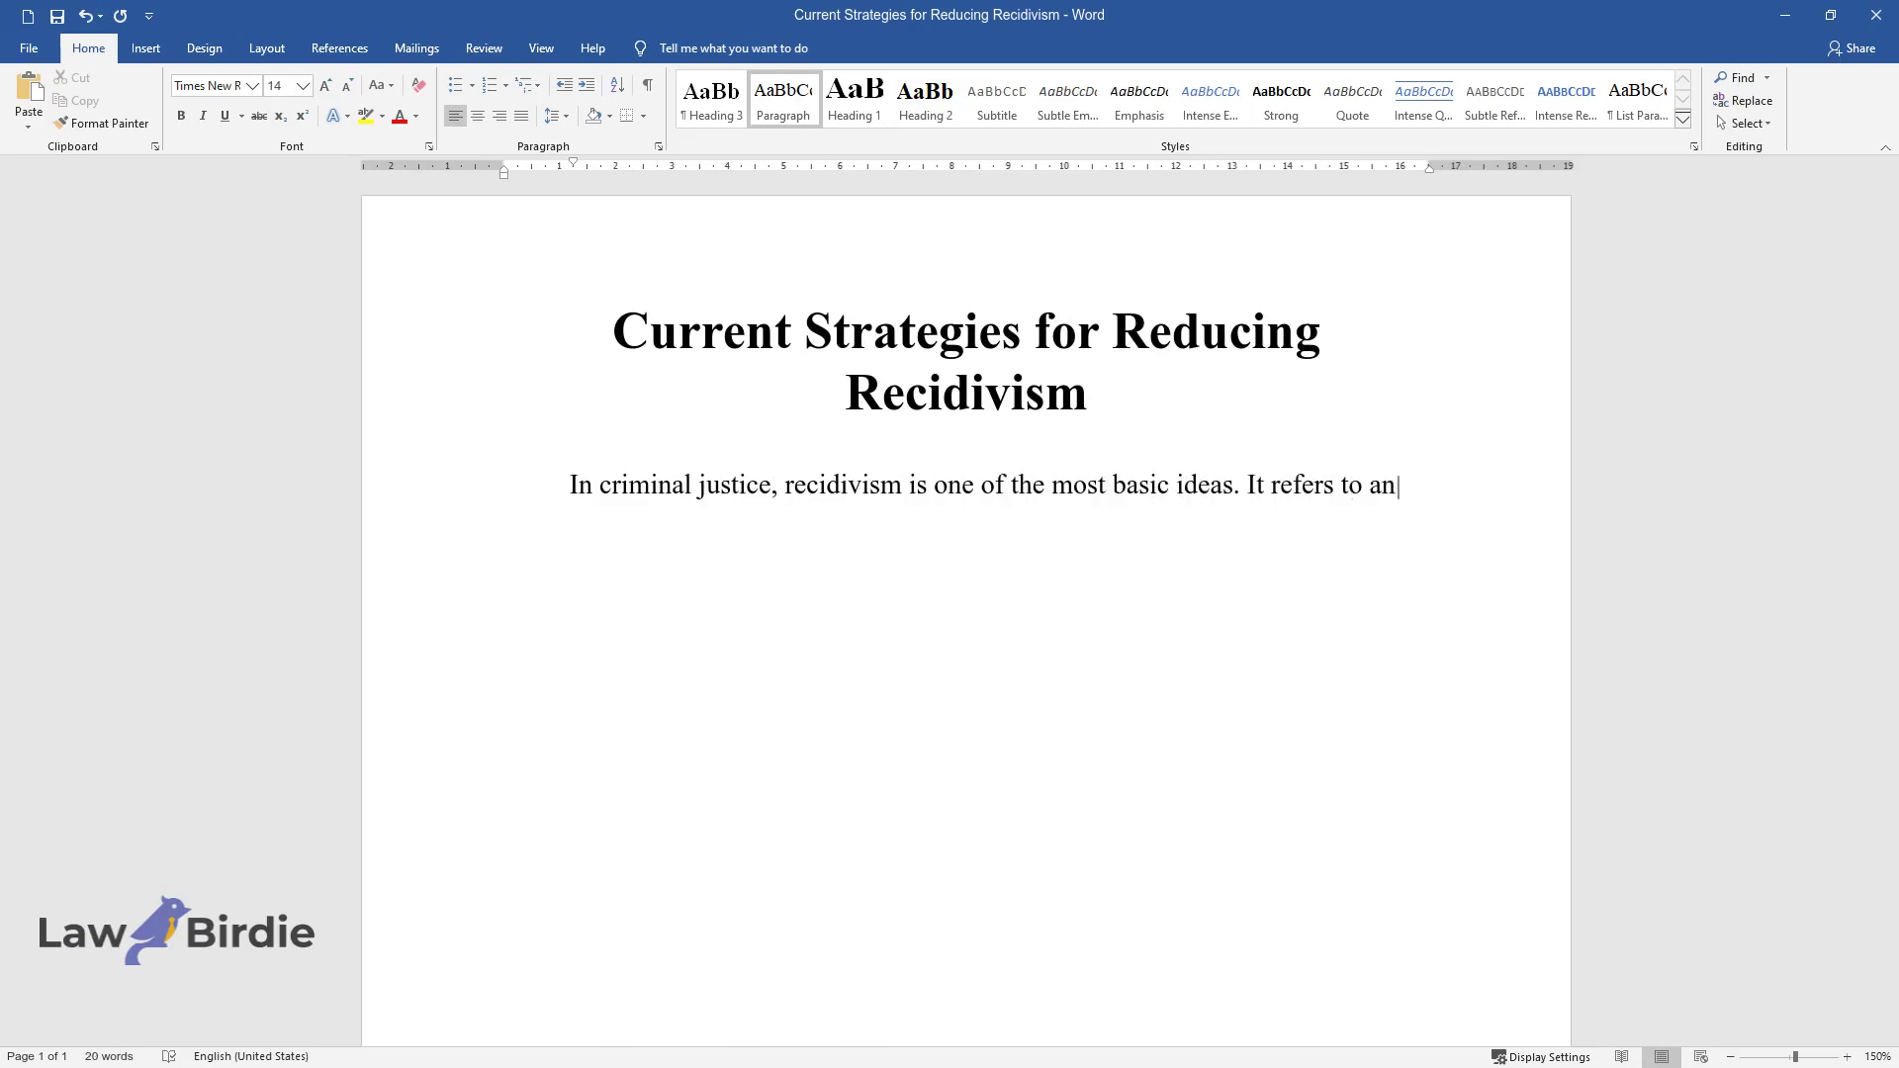
{"action": "type", "text": " individual's relapse into crimina"}
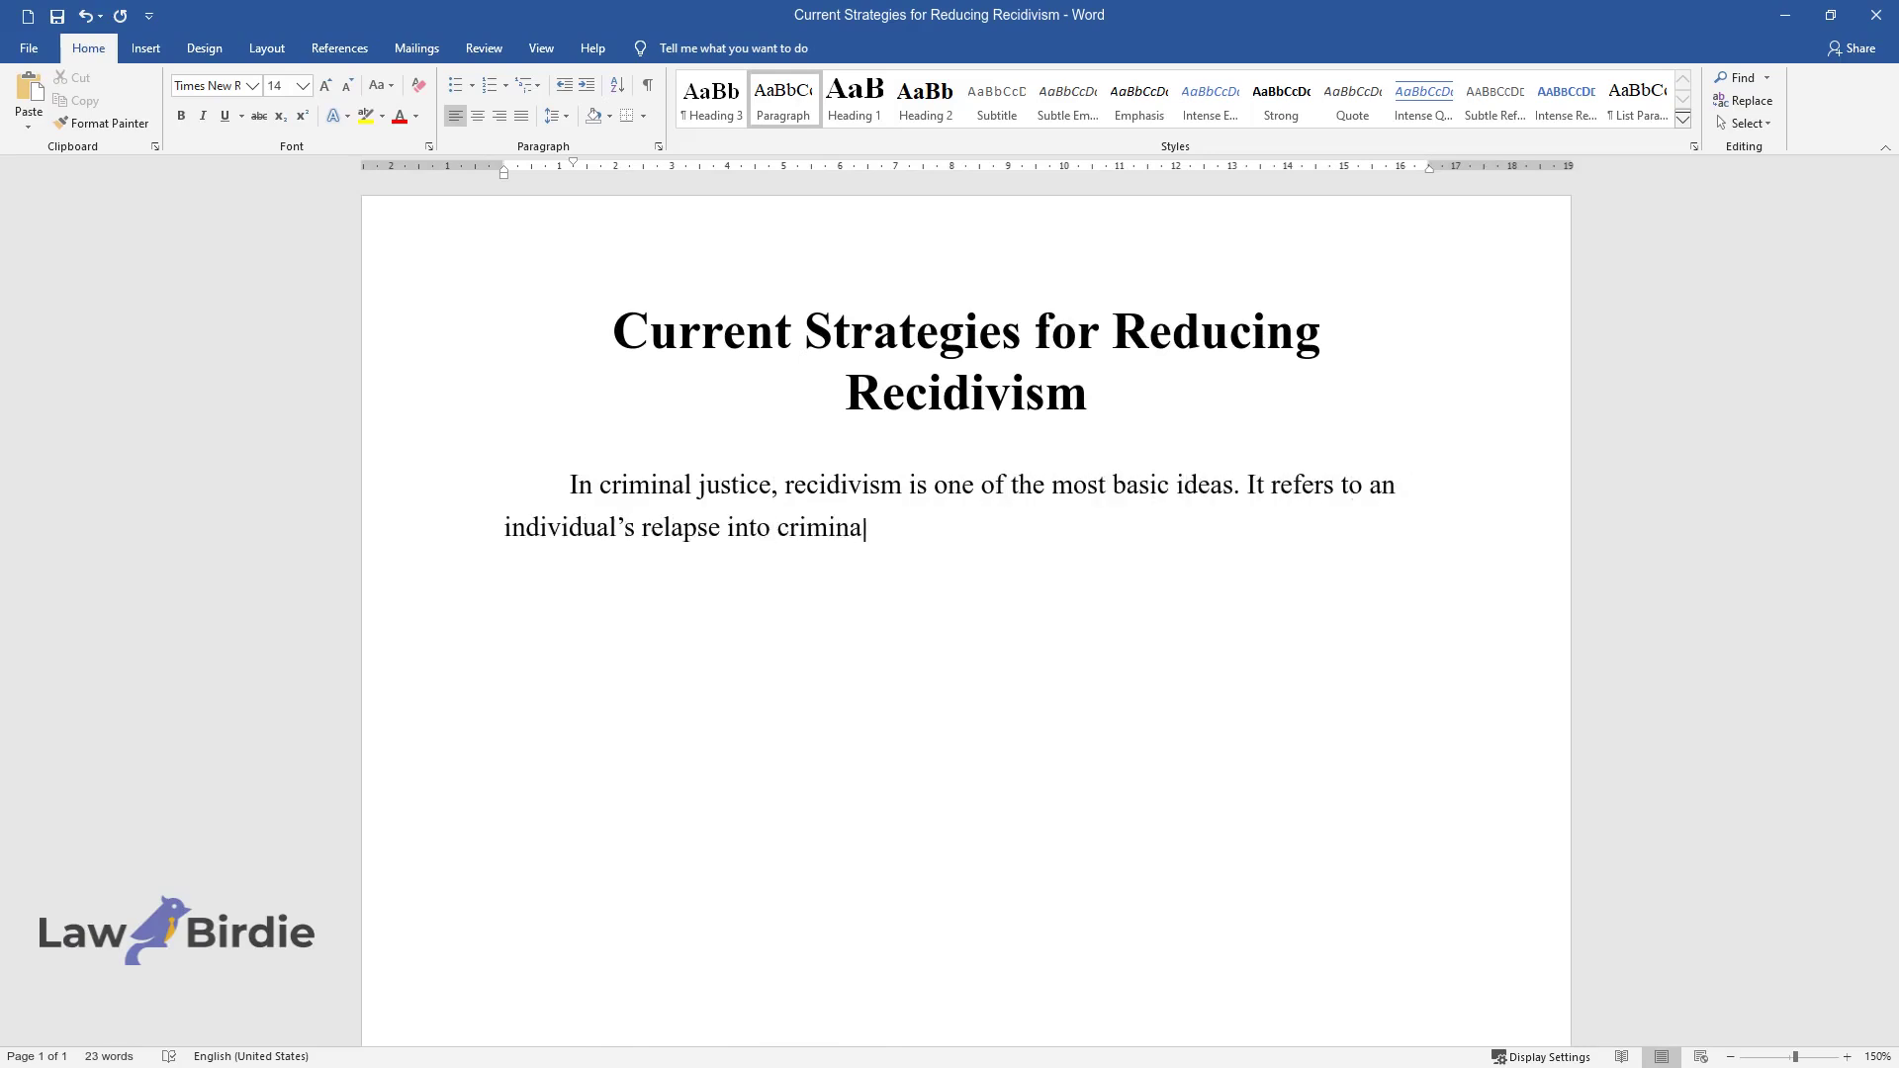
{"action": "type", "text": "l activity following the impositi"}
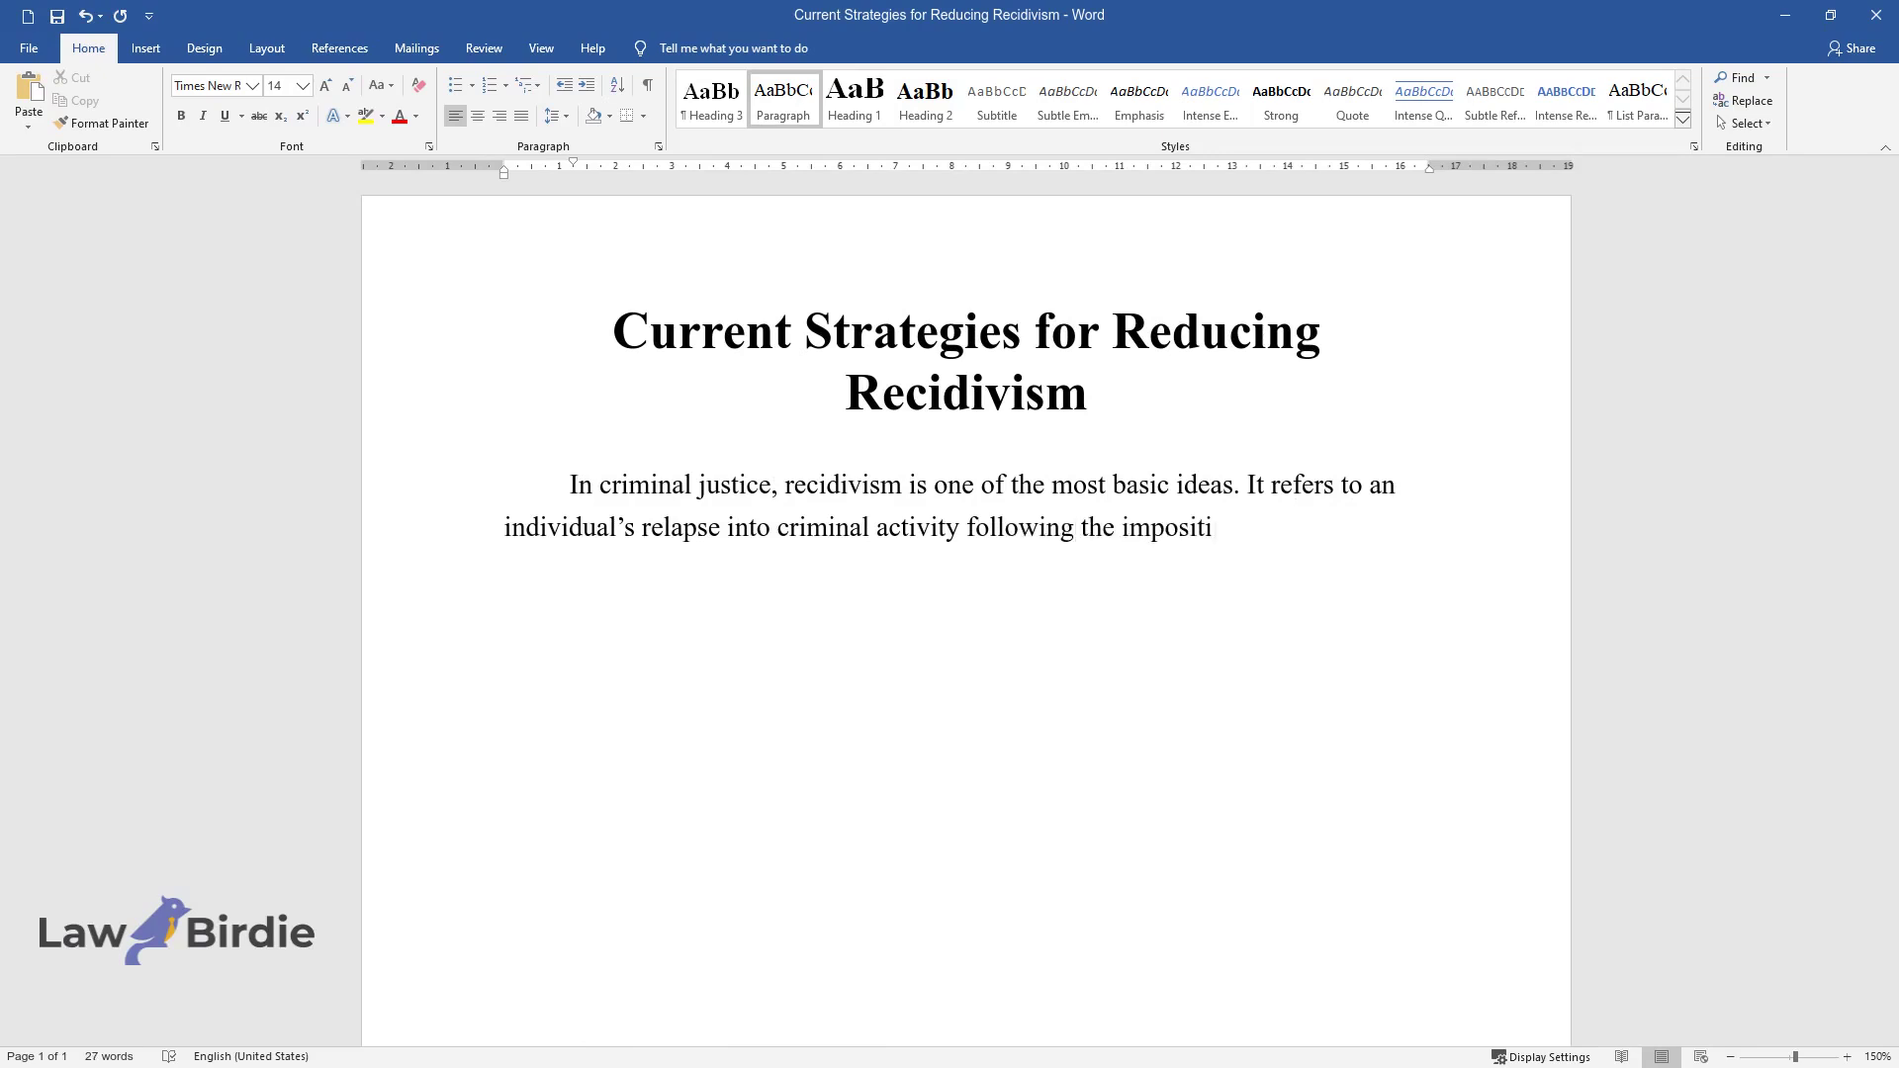
{"action": "type", "text": "on of sanctions or completing an intervention prog"}
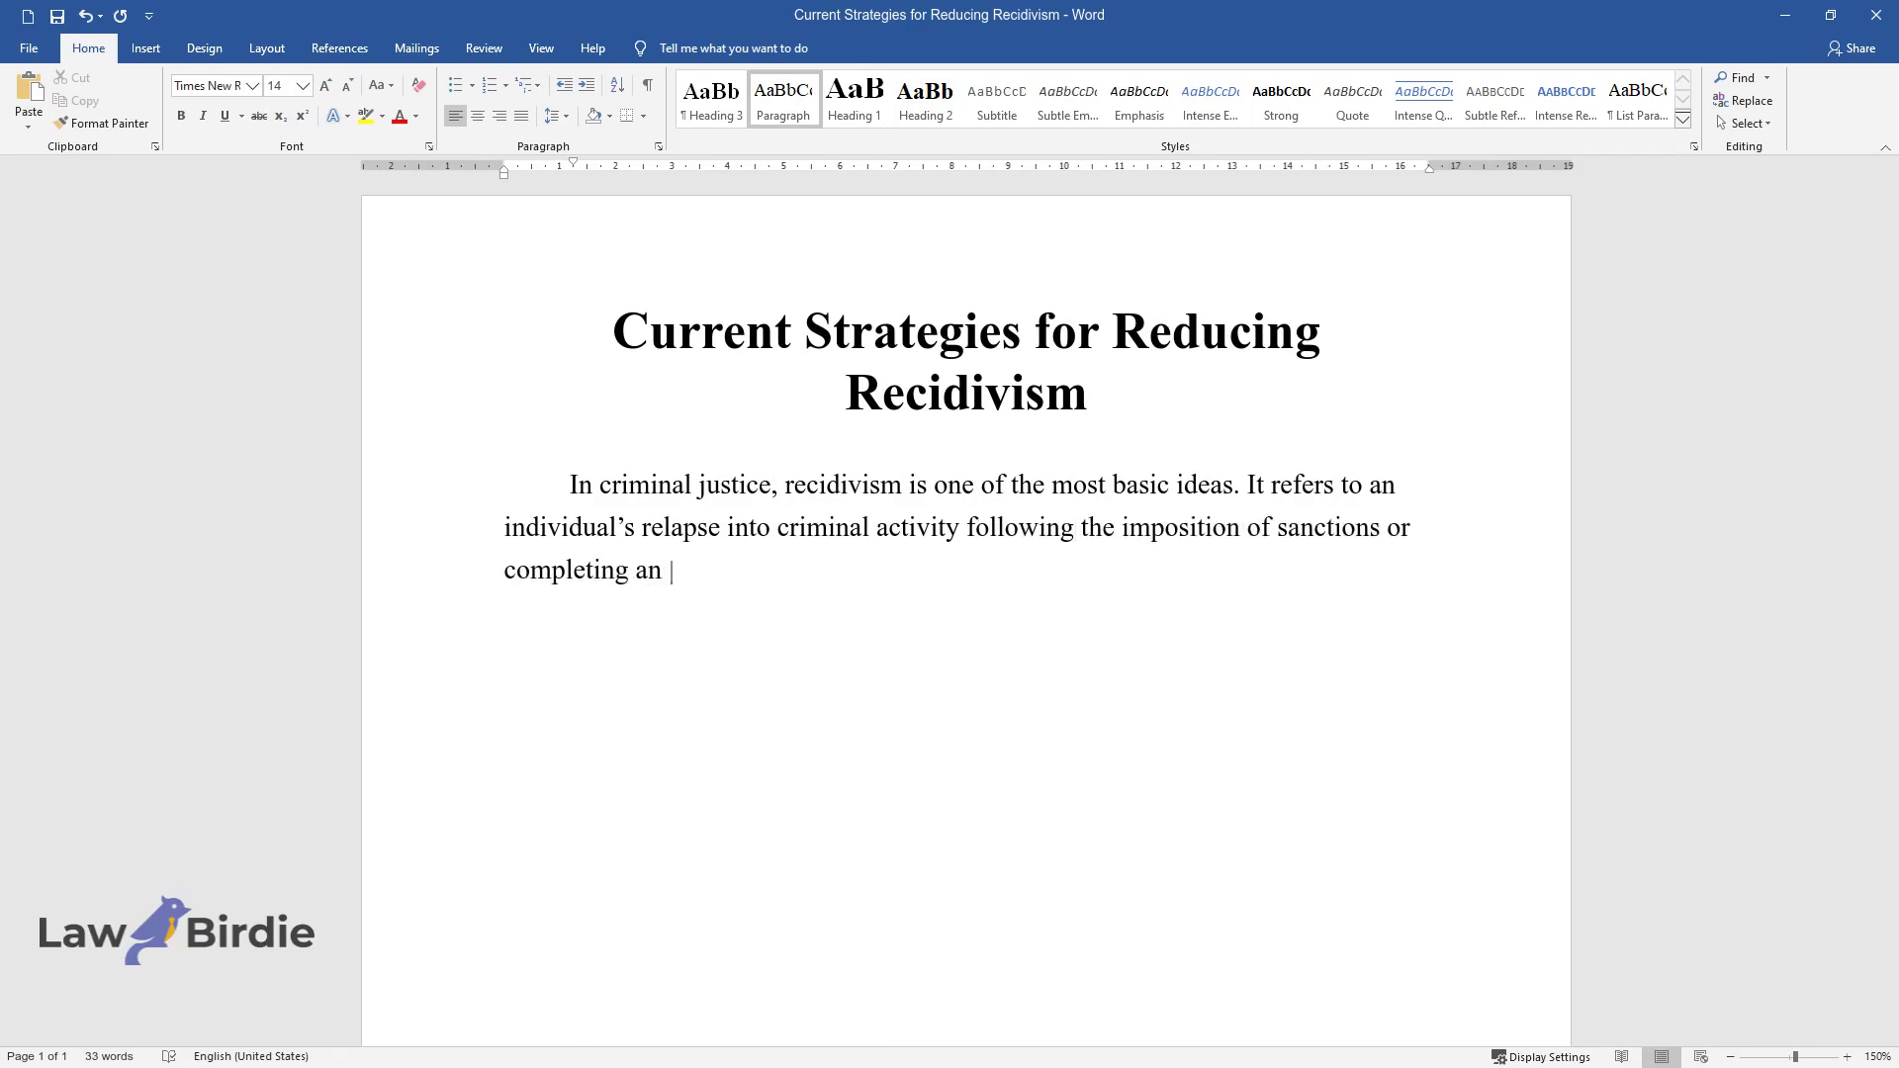
{"action": "type", "text": "ram for a previou"}
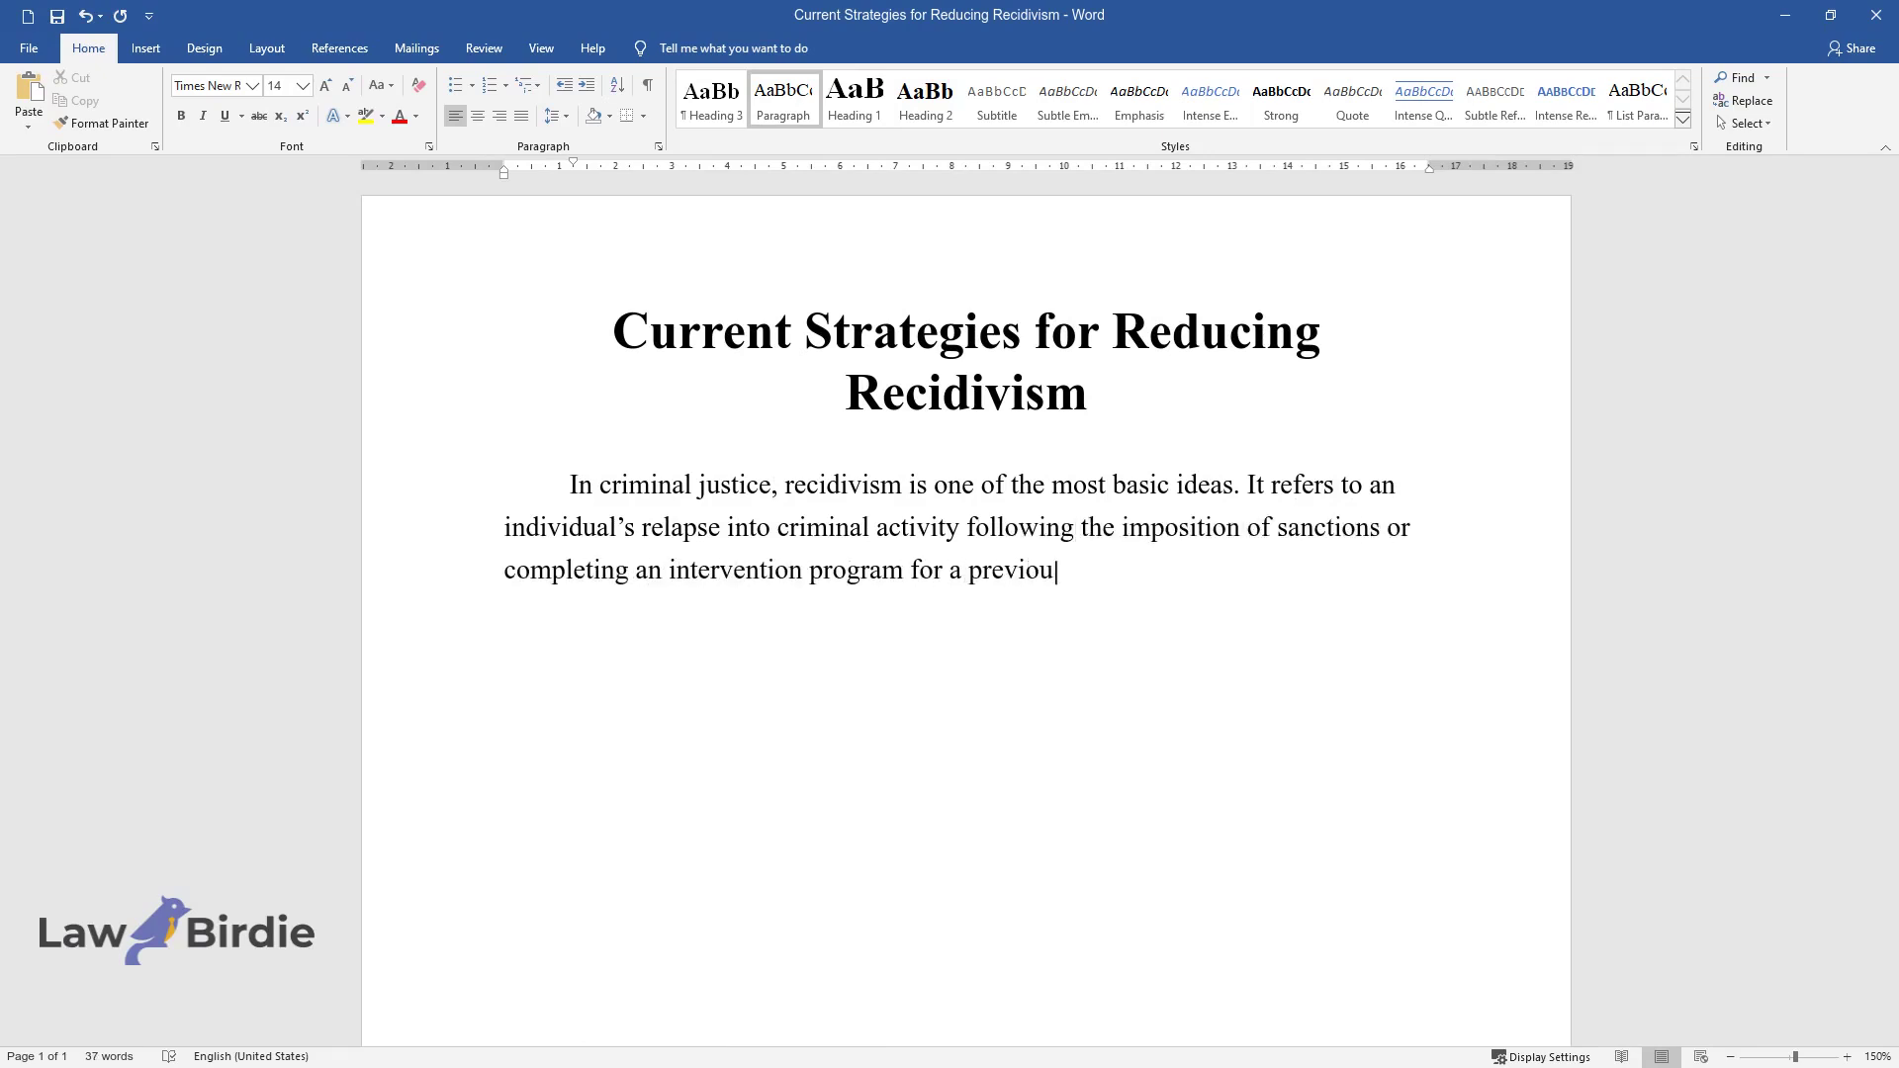
{"action": "type", "text": "s offense. It is also described a"}
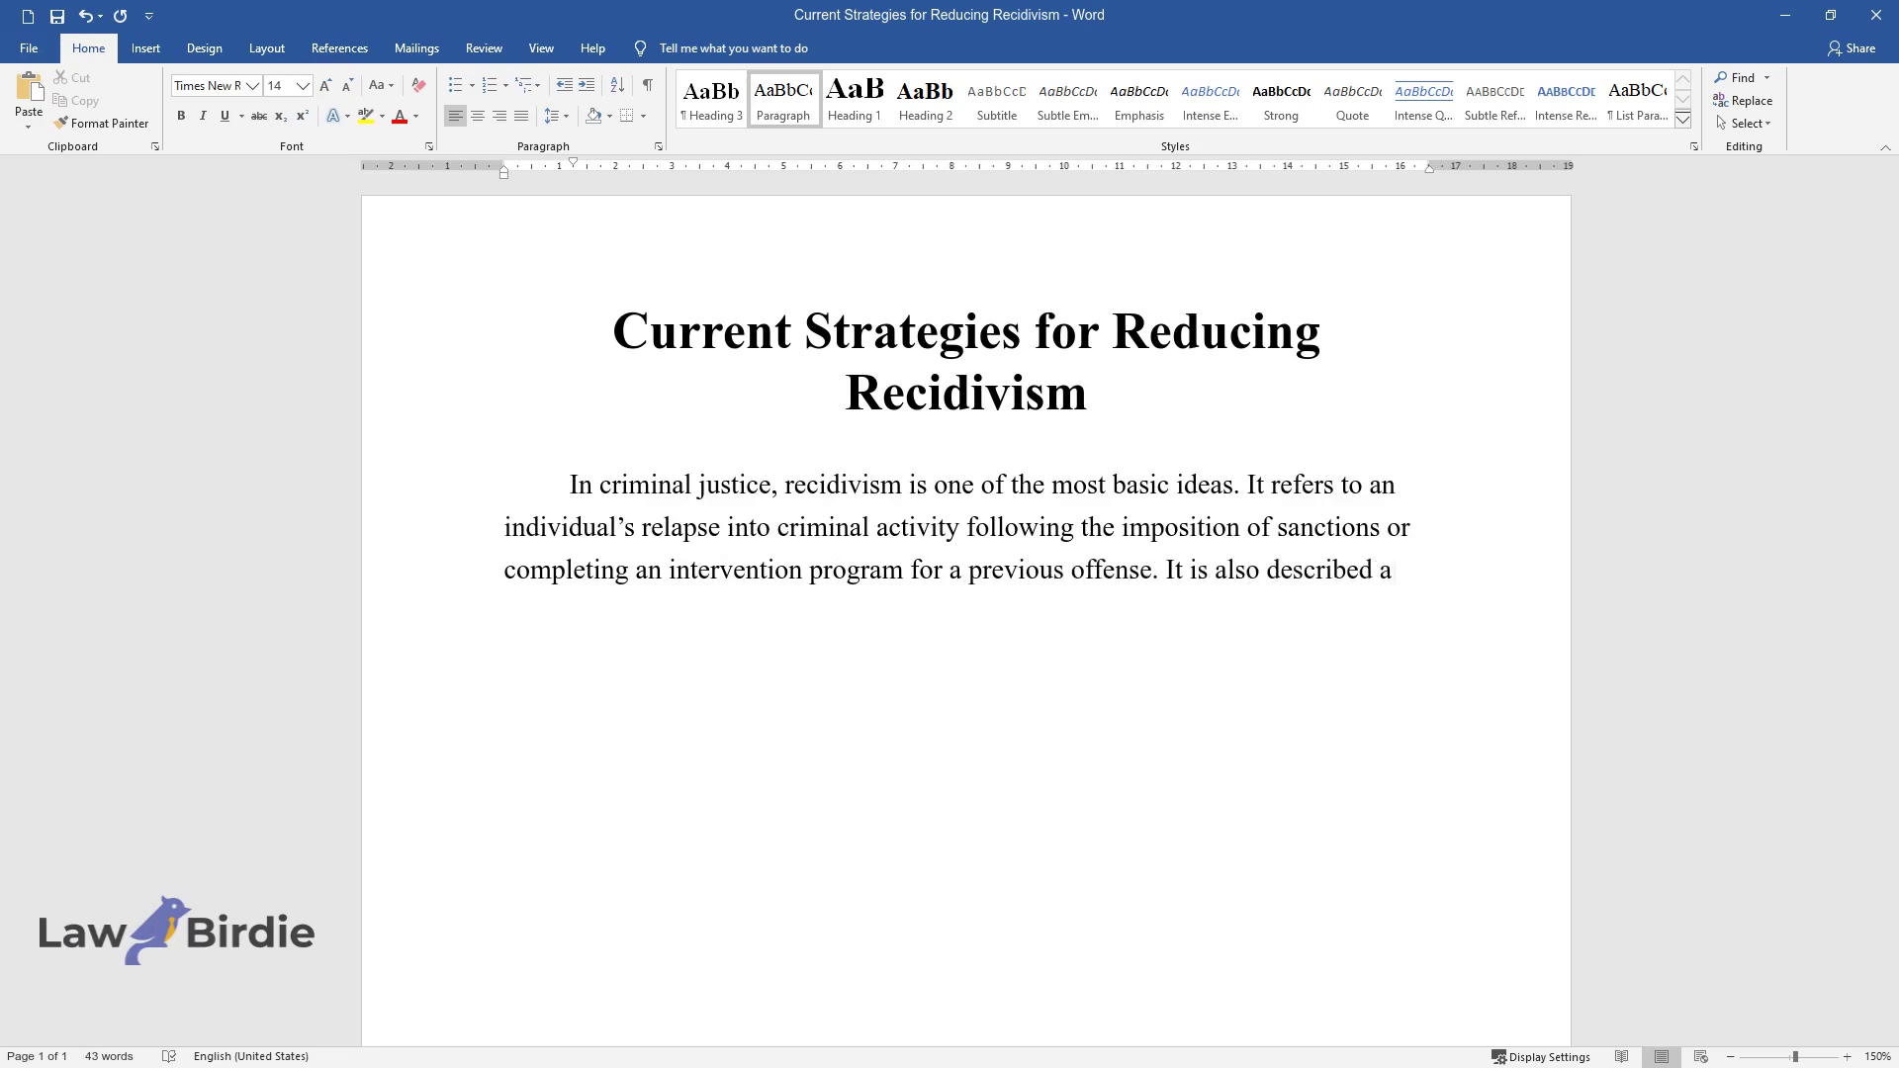
Add the alternative definition: illegal conduct resulting in someone being detained, convicted again, or sentenced to prison within three years of being released from incarceration
{"action": "type", "text": "s any illegal conduct that result"}
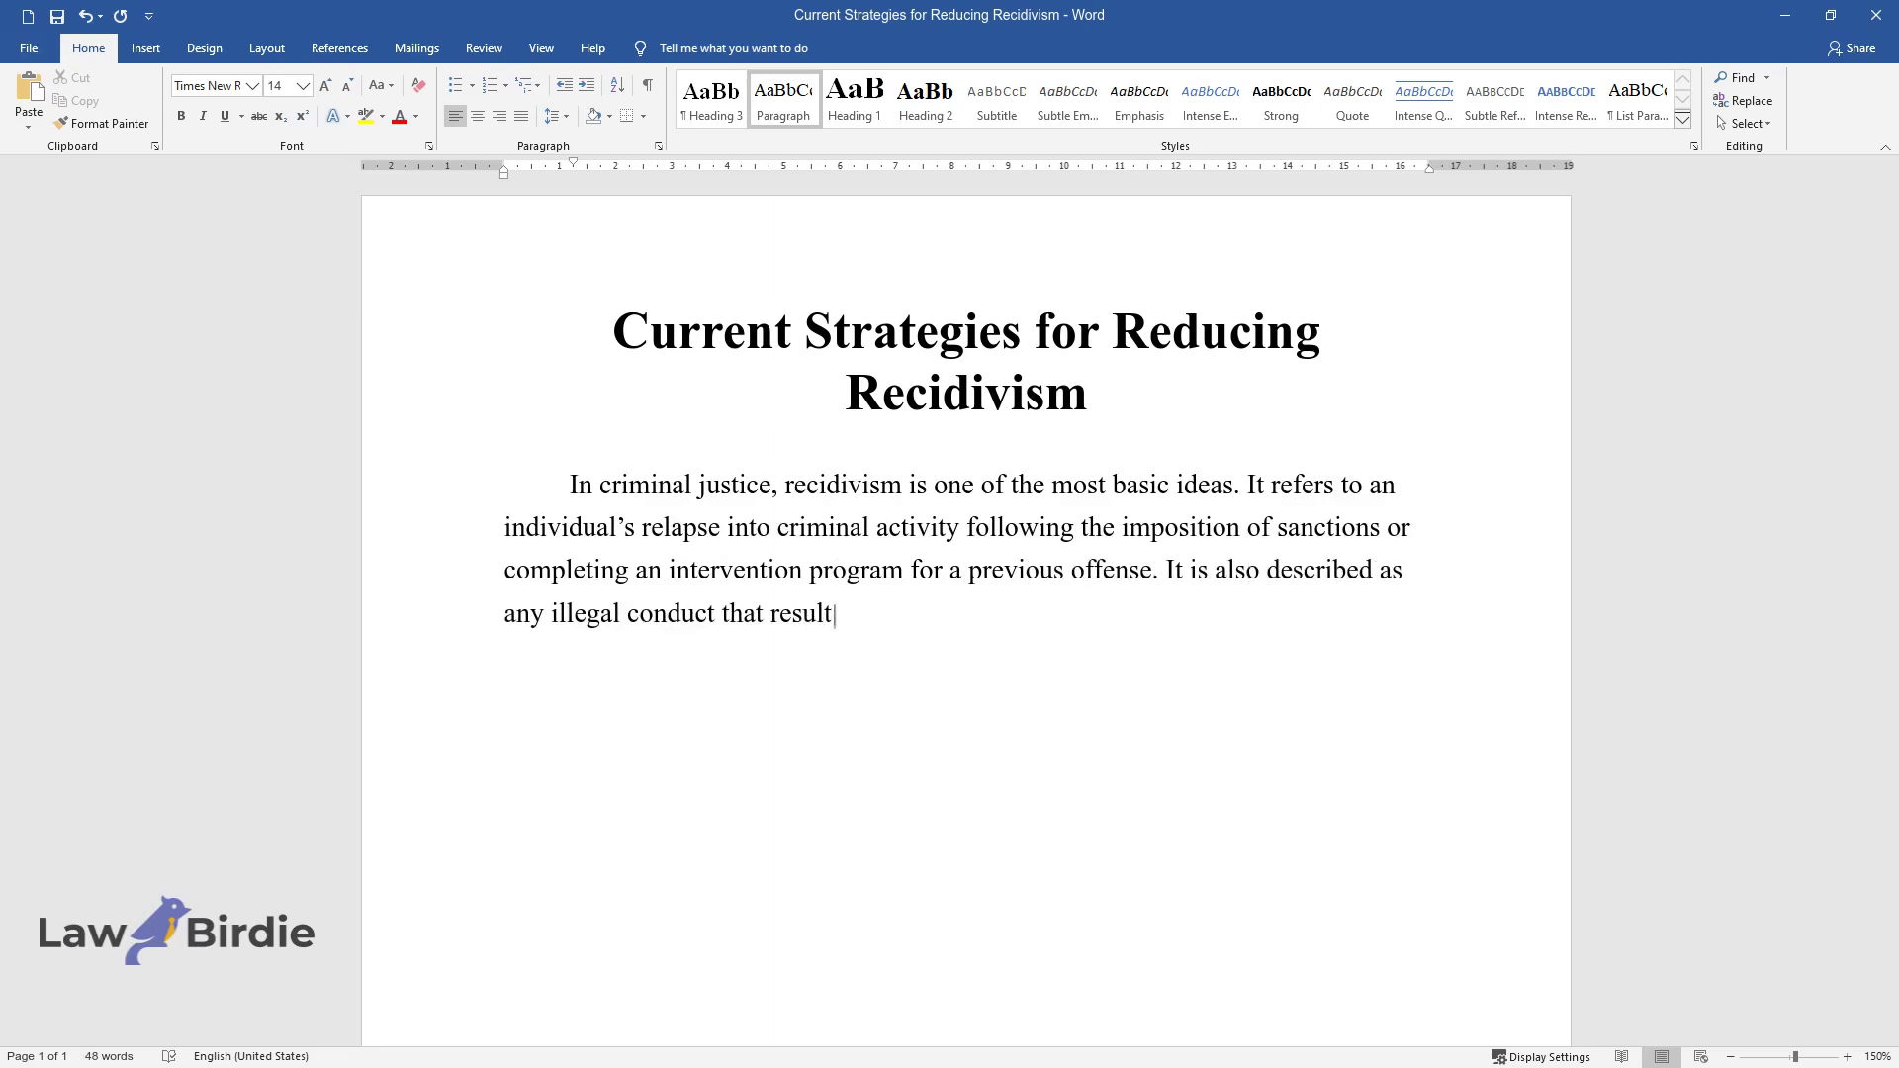
{"action": "type", "text": "s in someone being detained, conv"}
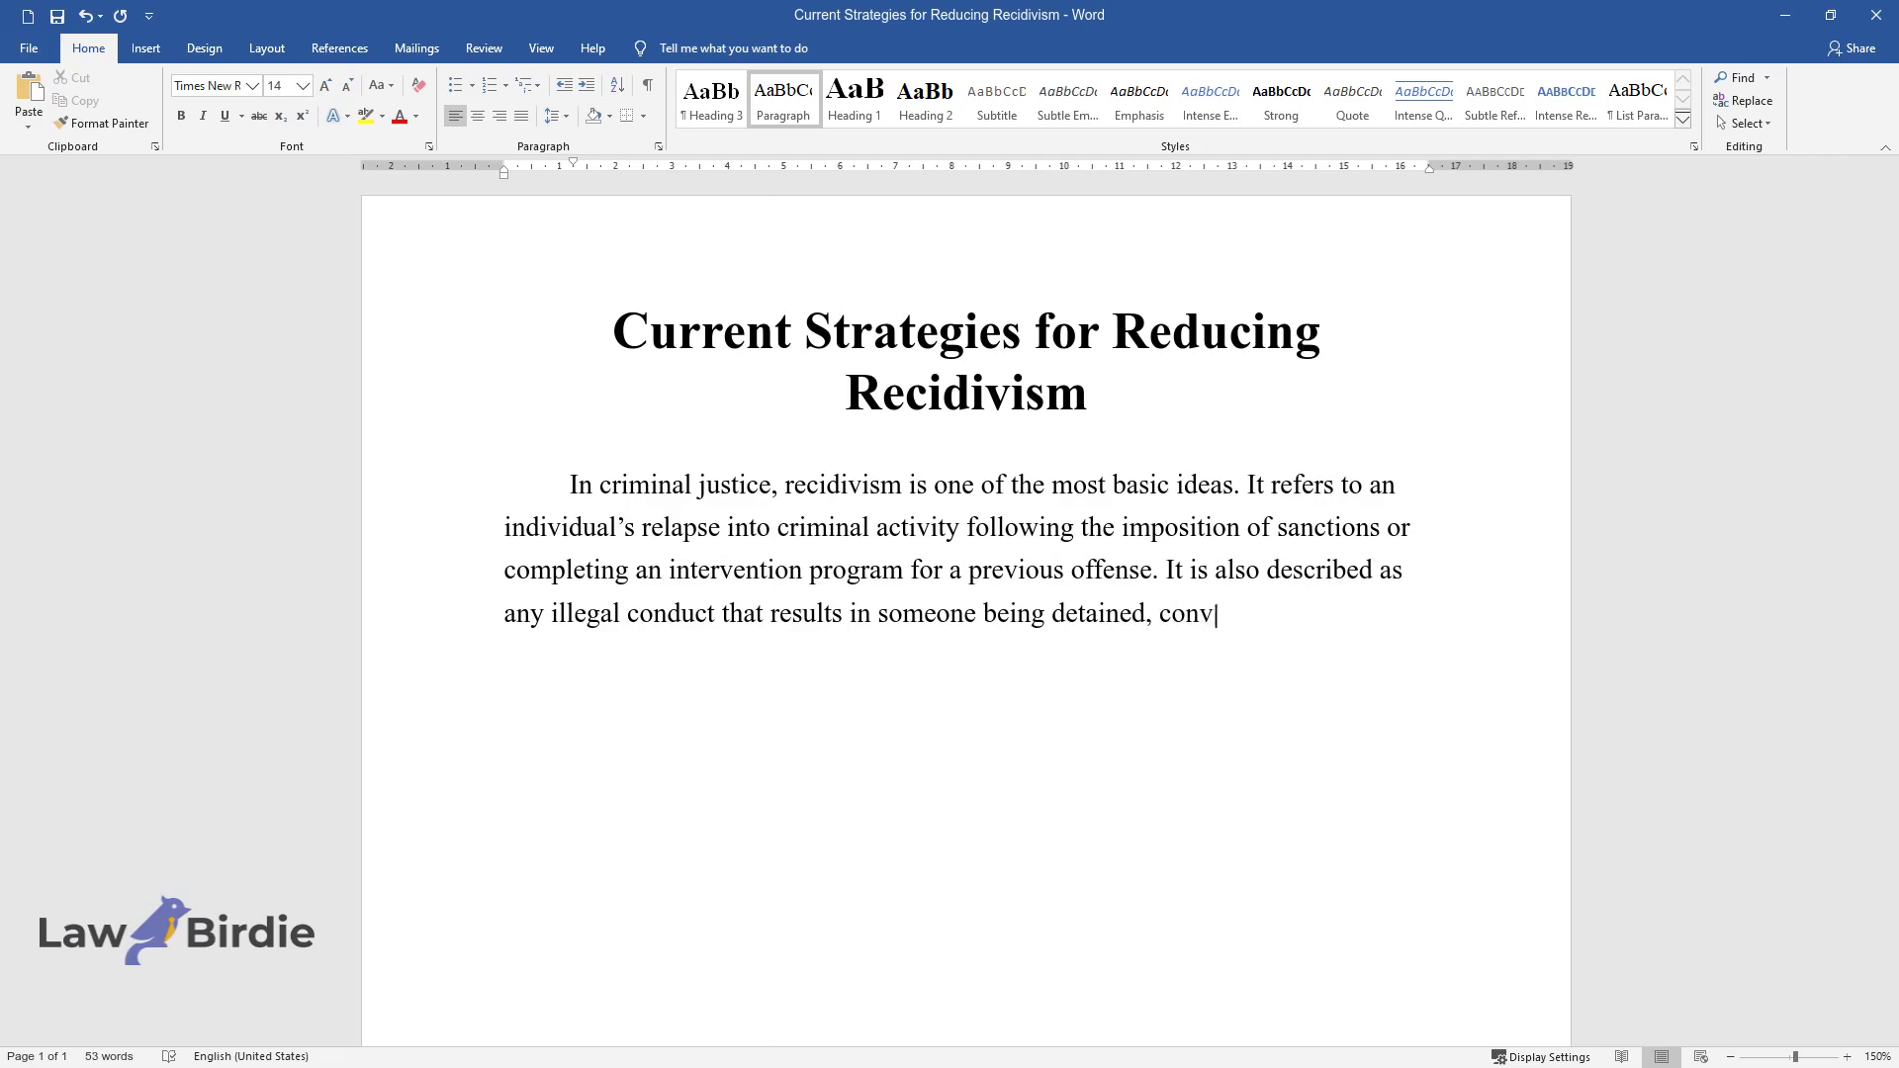
{"action": "type", "text": "icted again, or sentenced"}
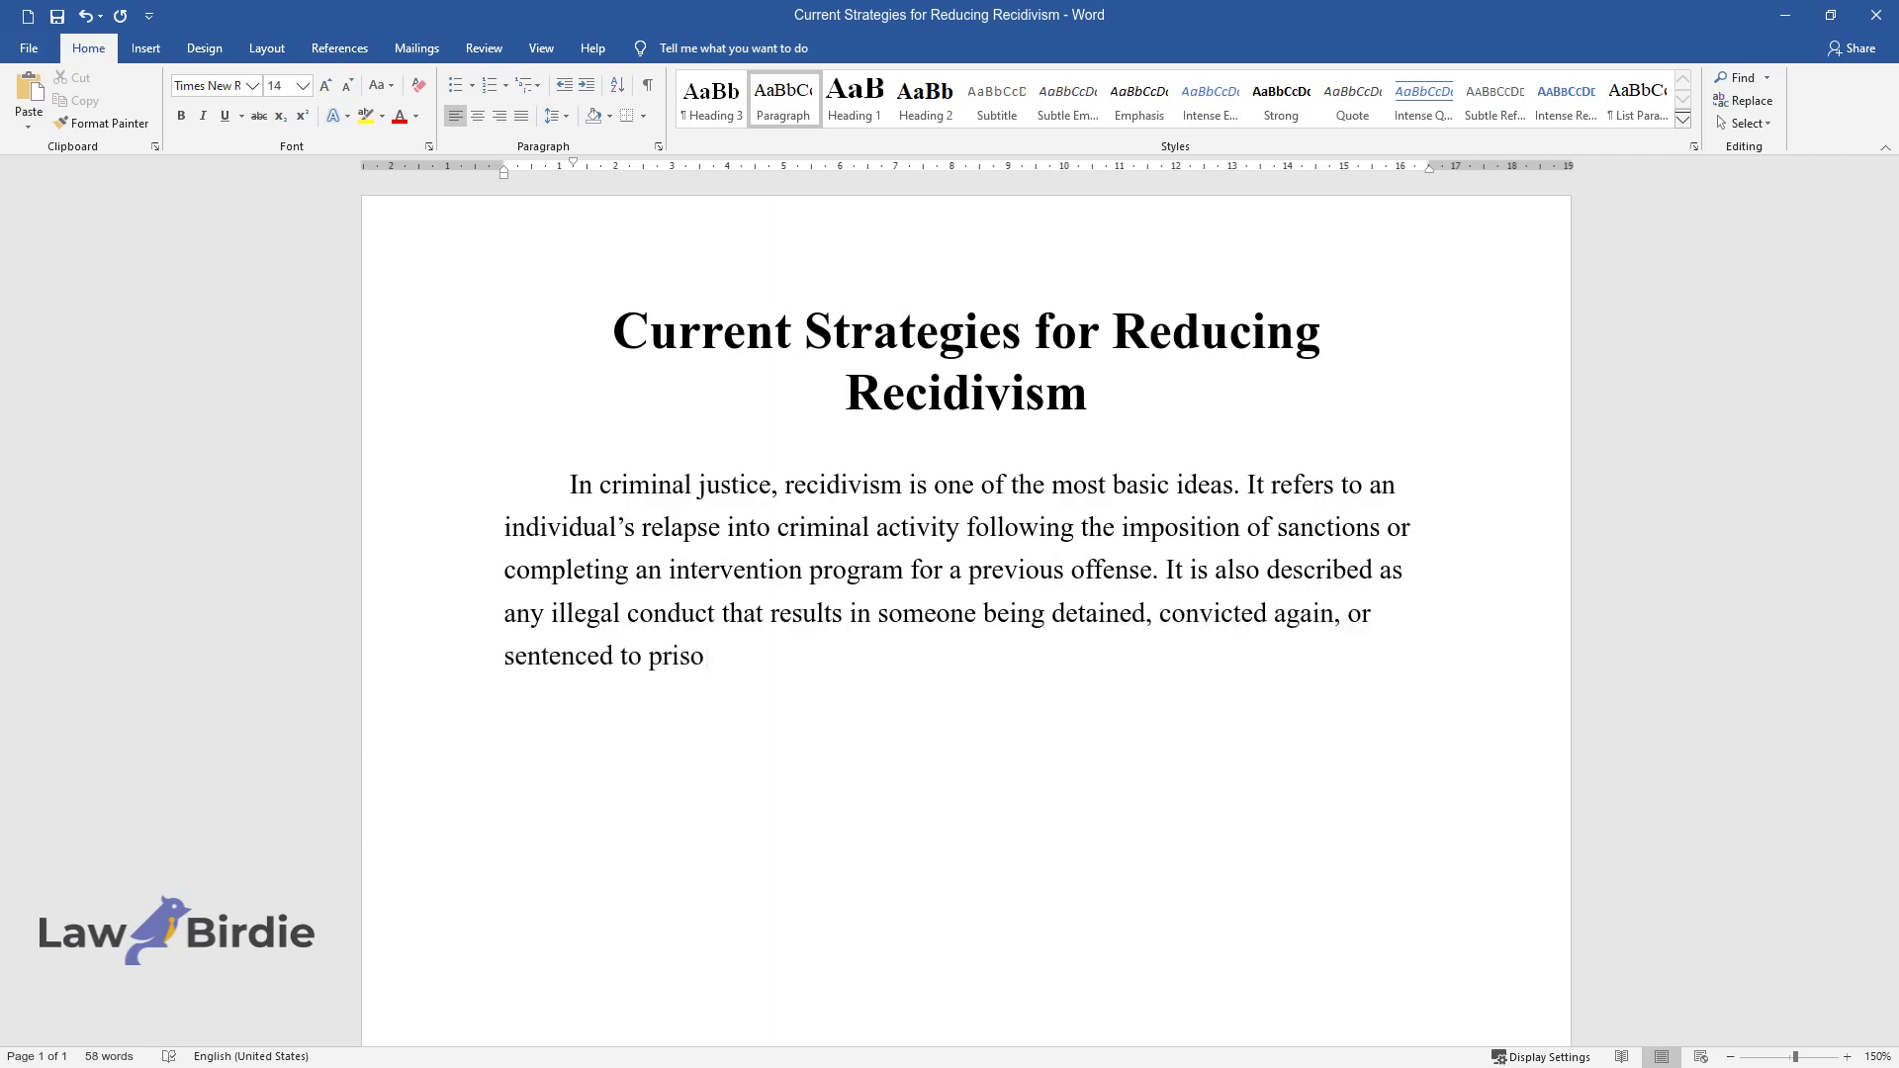
{"action": "type", "text": " to prison with or without a fresh term of"}
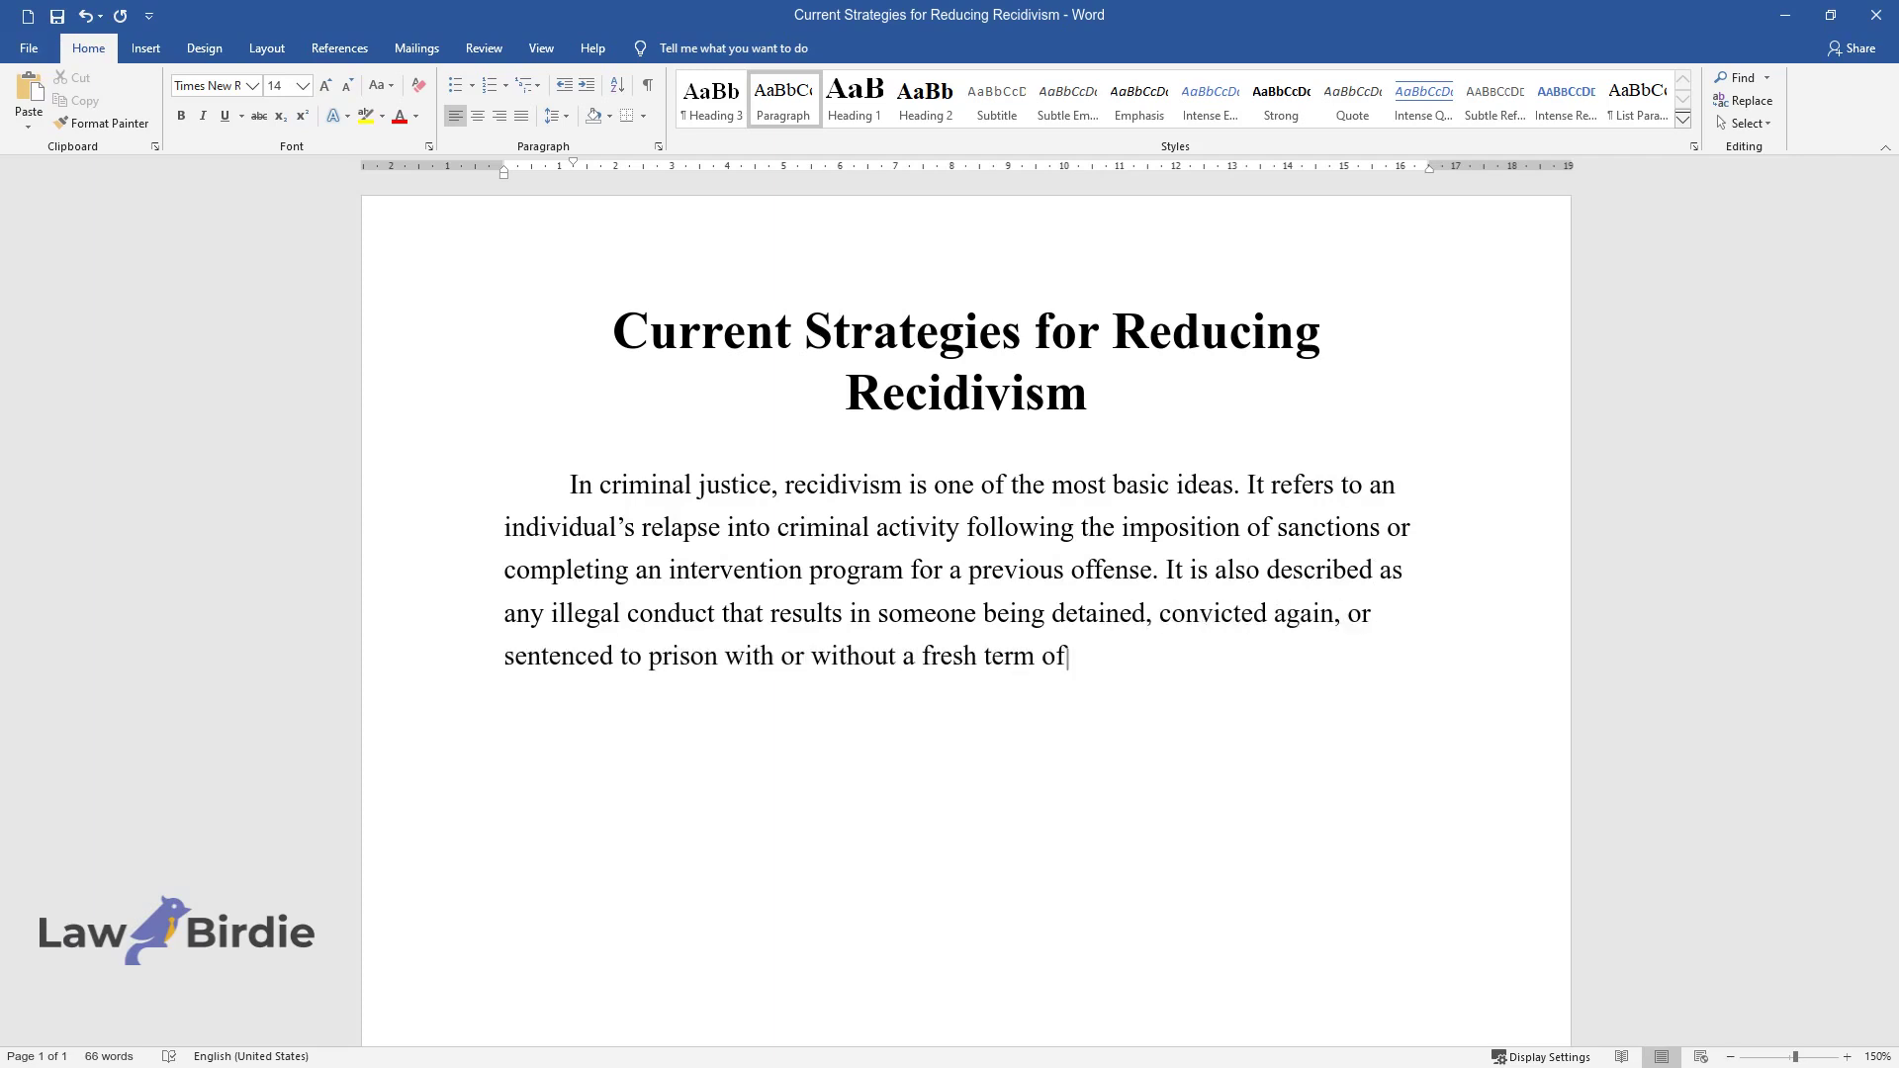
{"action": "type", "text": " imprisonment within three years "}
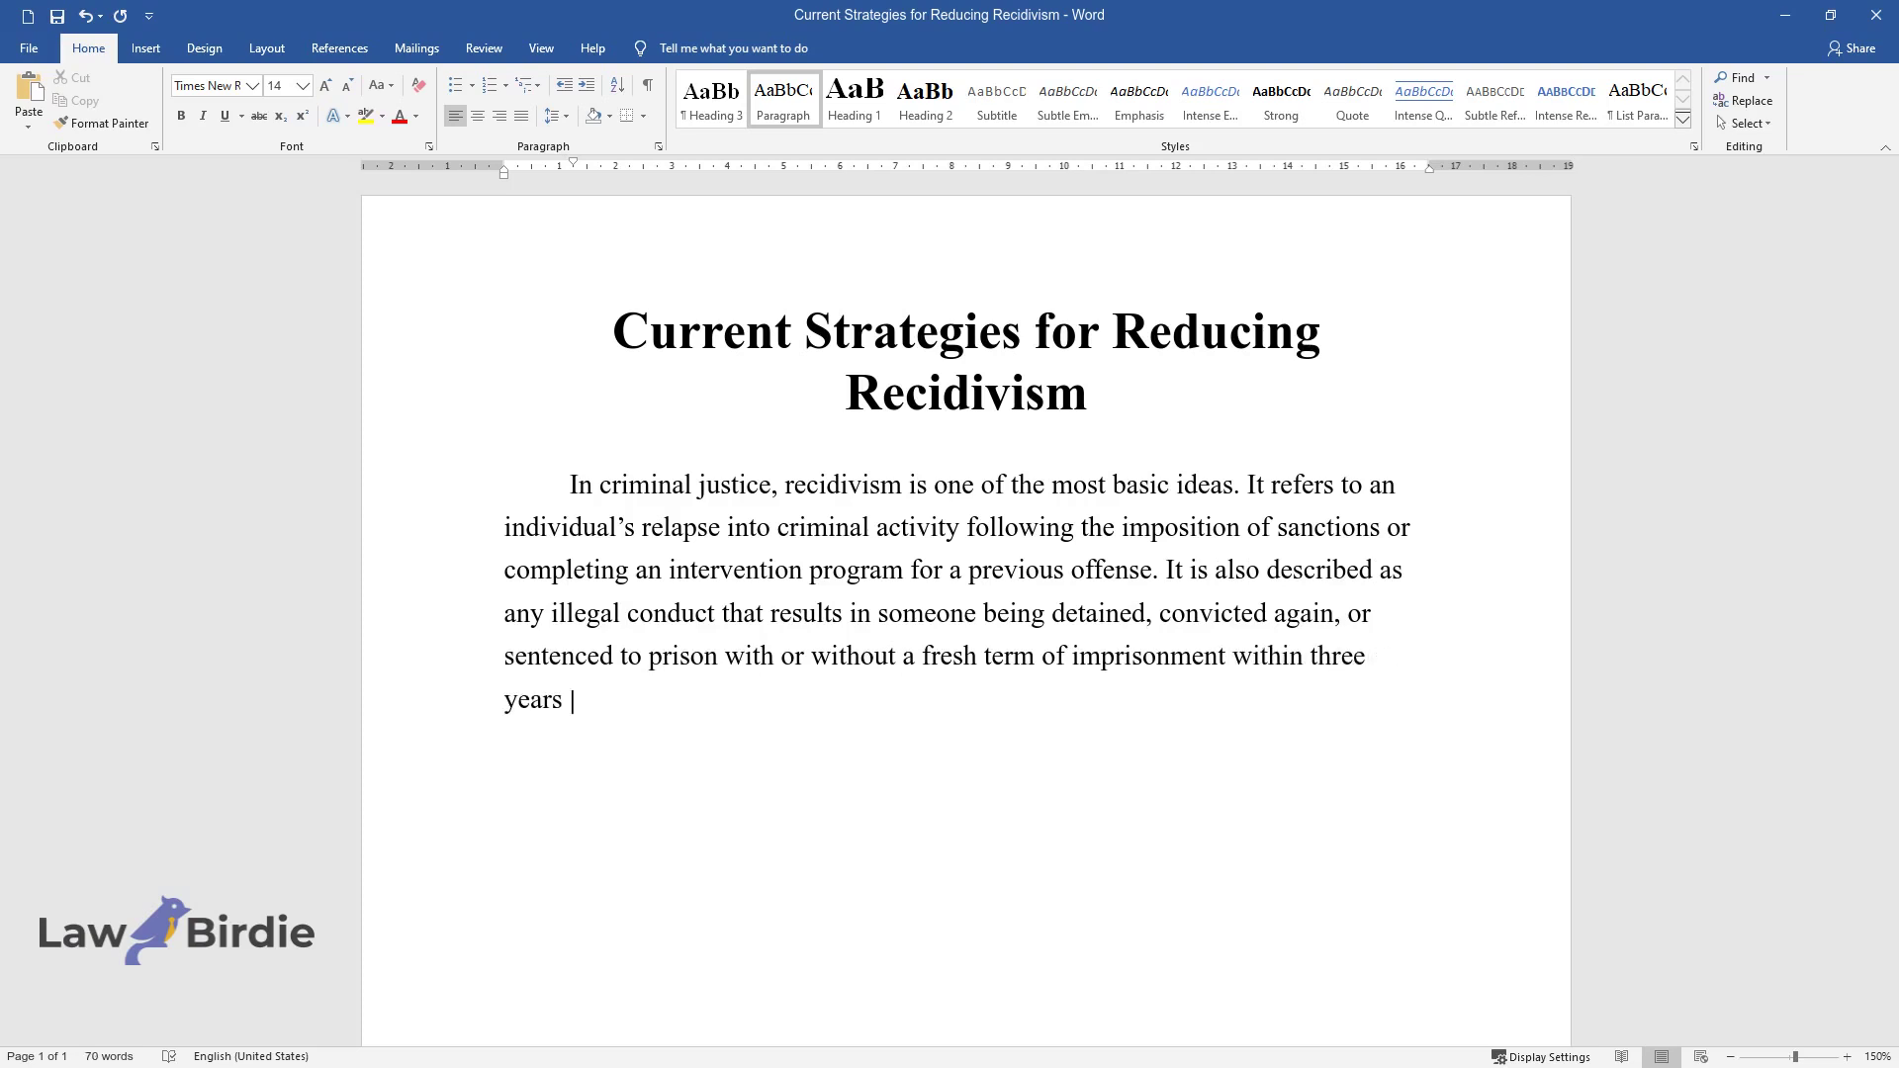
{"action": "type", "text": "of being released from incarcerati"}
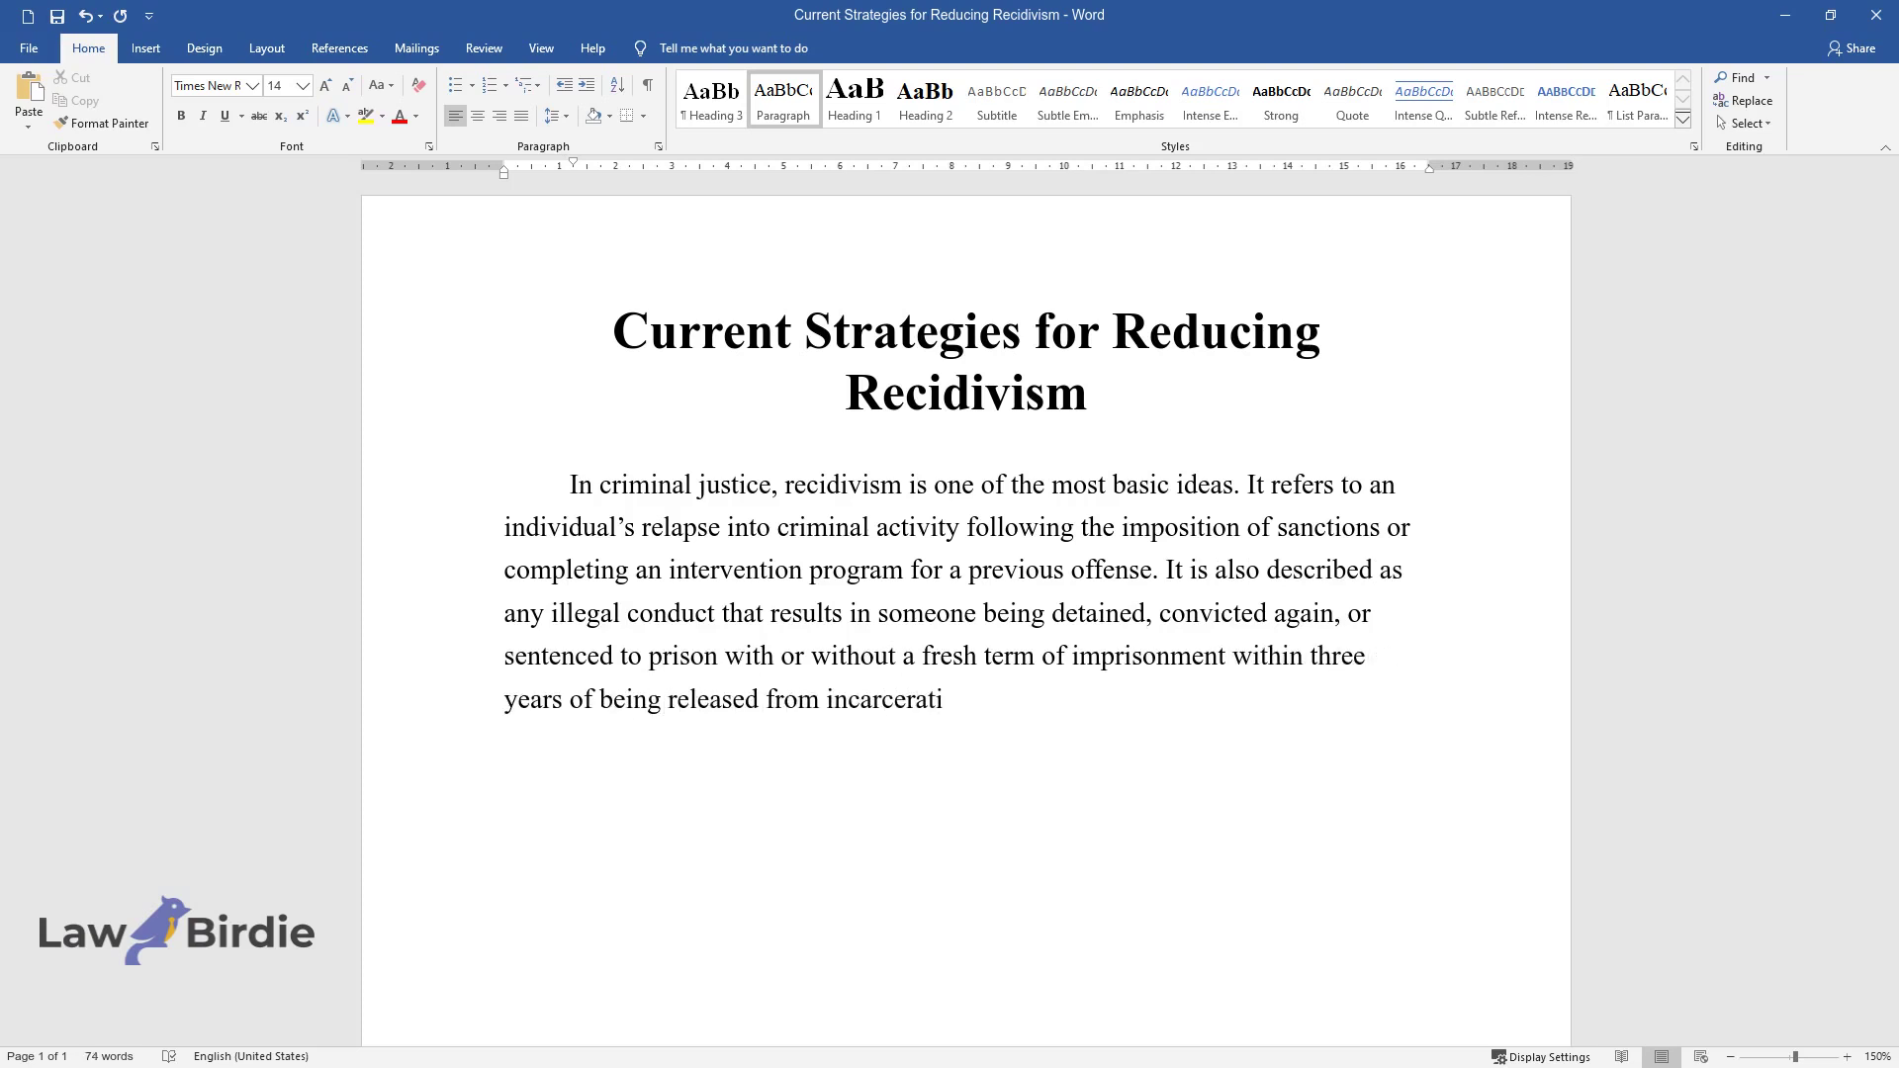
{"action": "type", "text": "on. Recidivism is a significant p"}
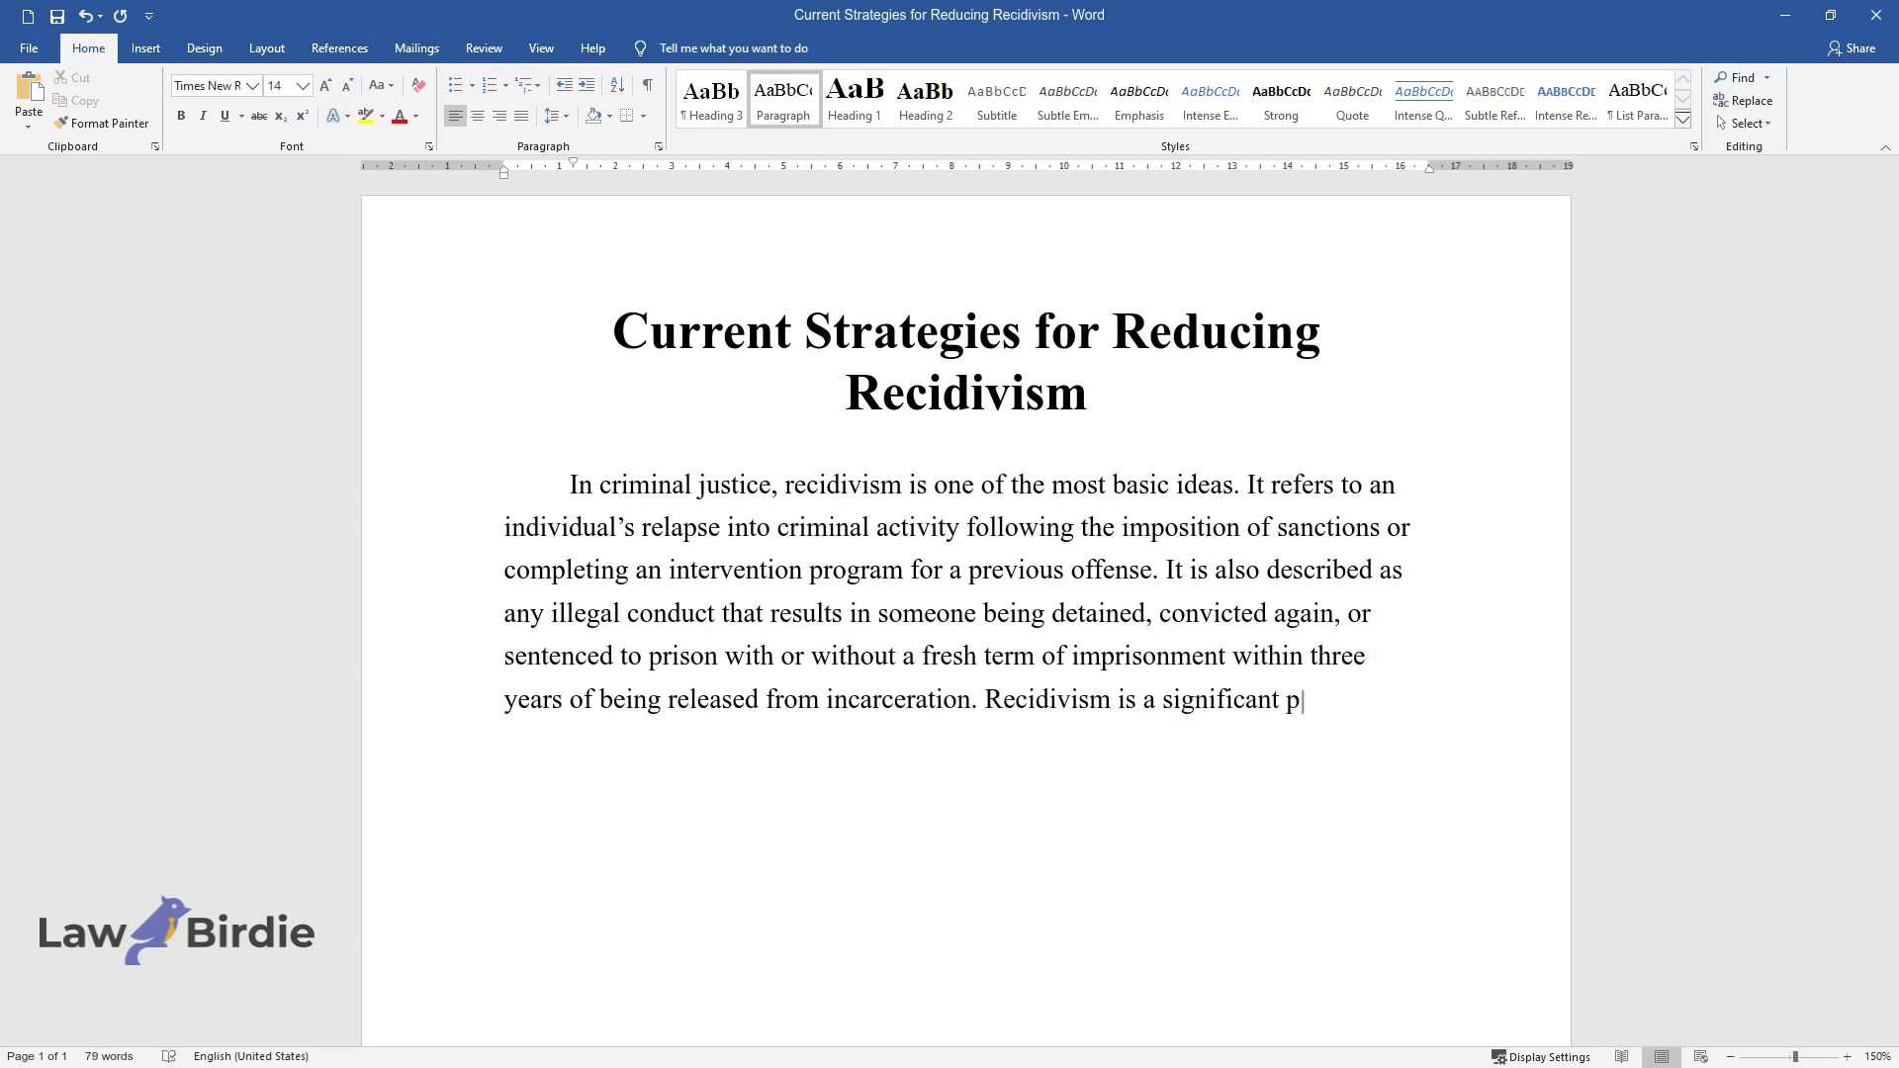
Continue that recidivism is a significant problem in many countries, including the United States, but some measures reduce it in both adolescents and adults
{"action": "type", "text": "roblem in many countries, includi"}
{"action": "scroll", "coordinate": [965, 456], "scroll_direction": "down", "scroll_amount": 3}
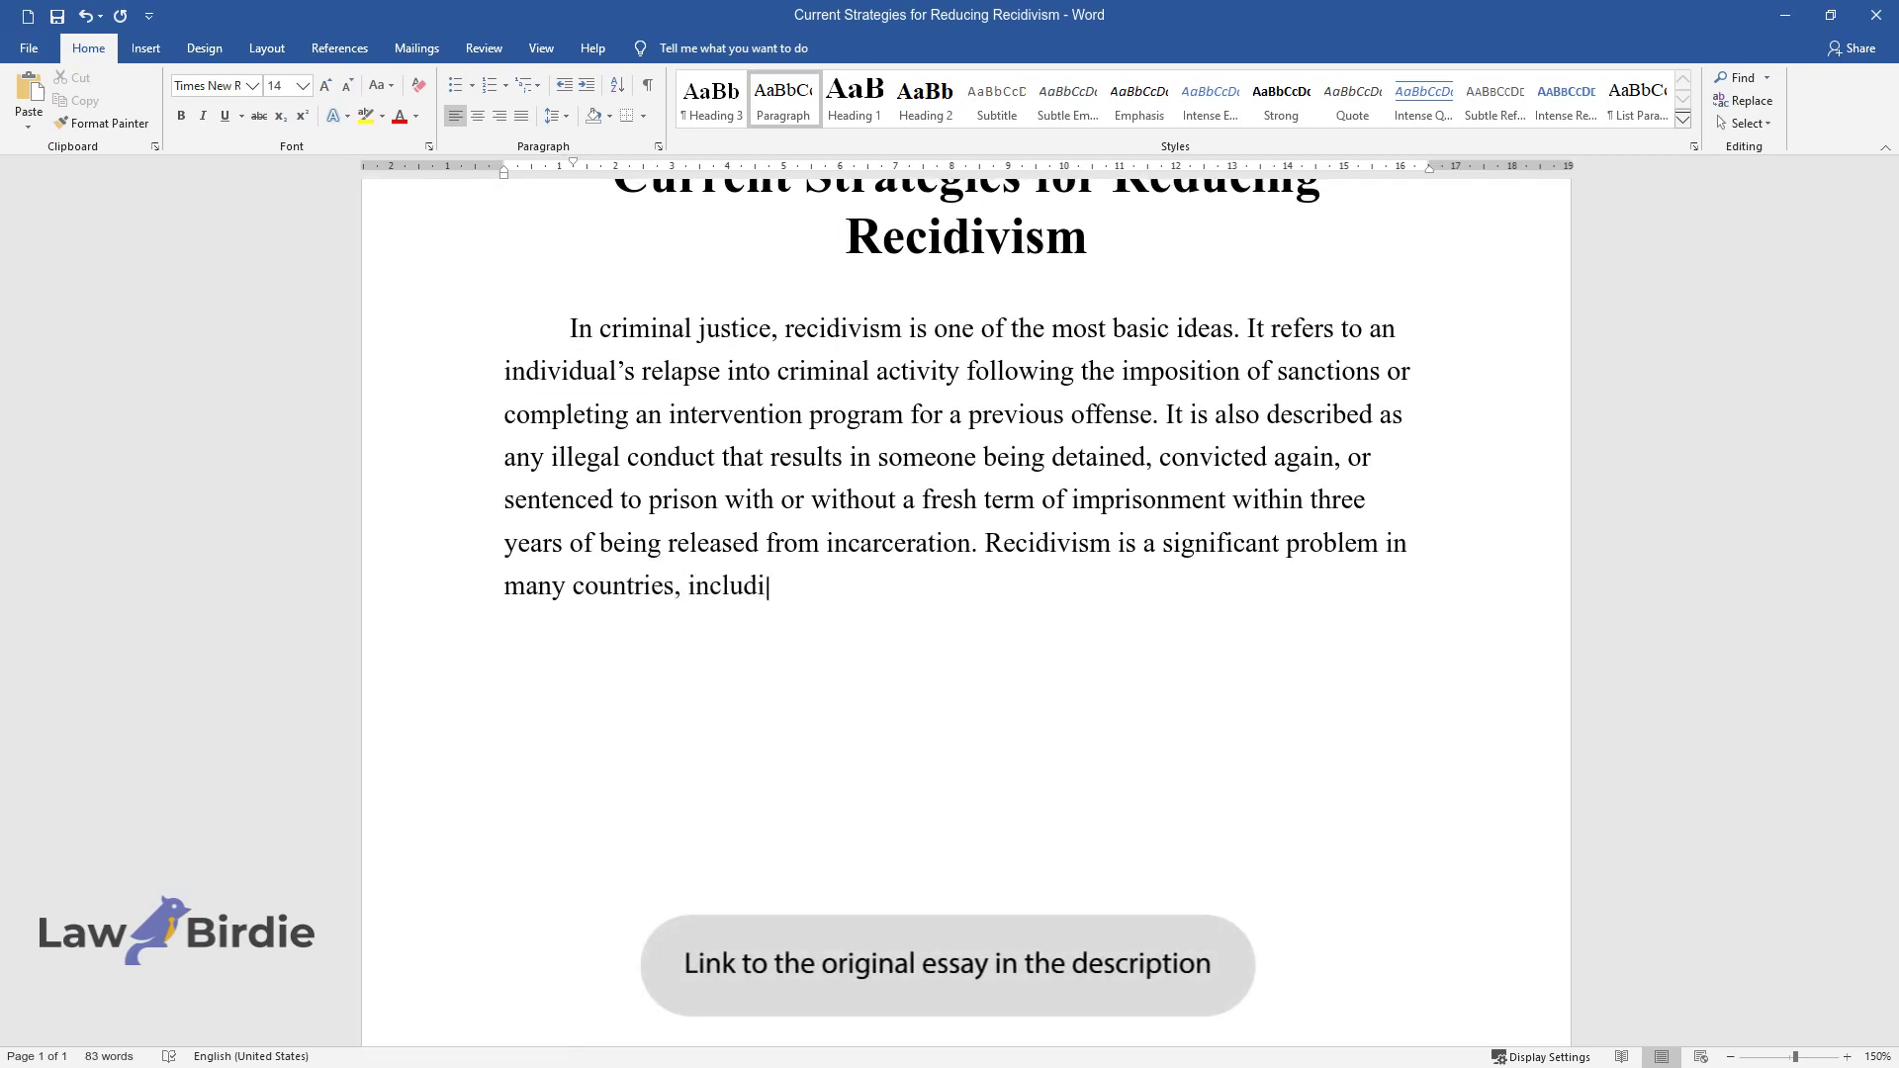
{"action": "type", "text": "ng the United States. However, som"}
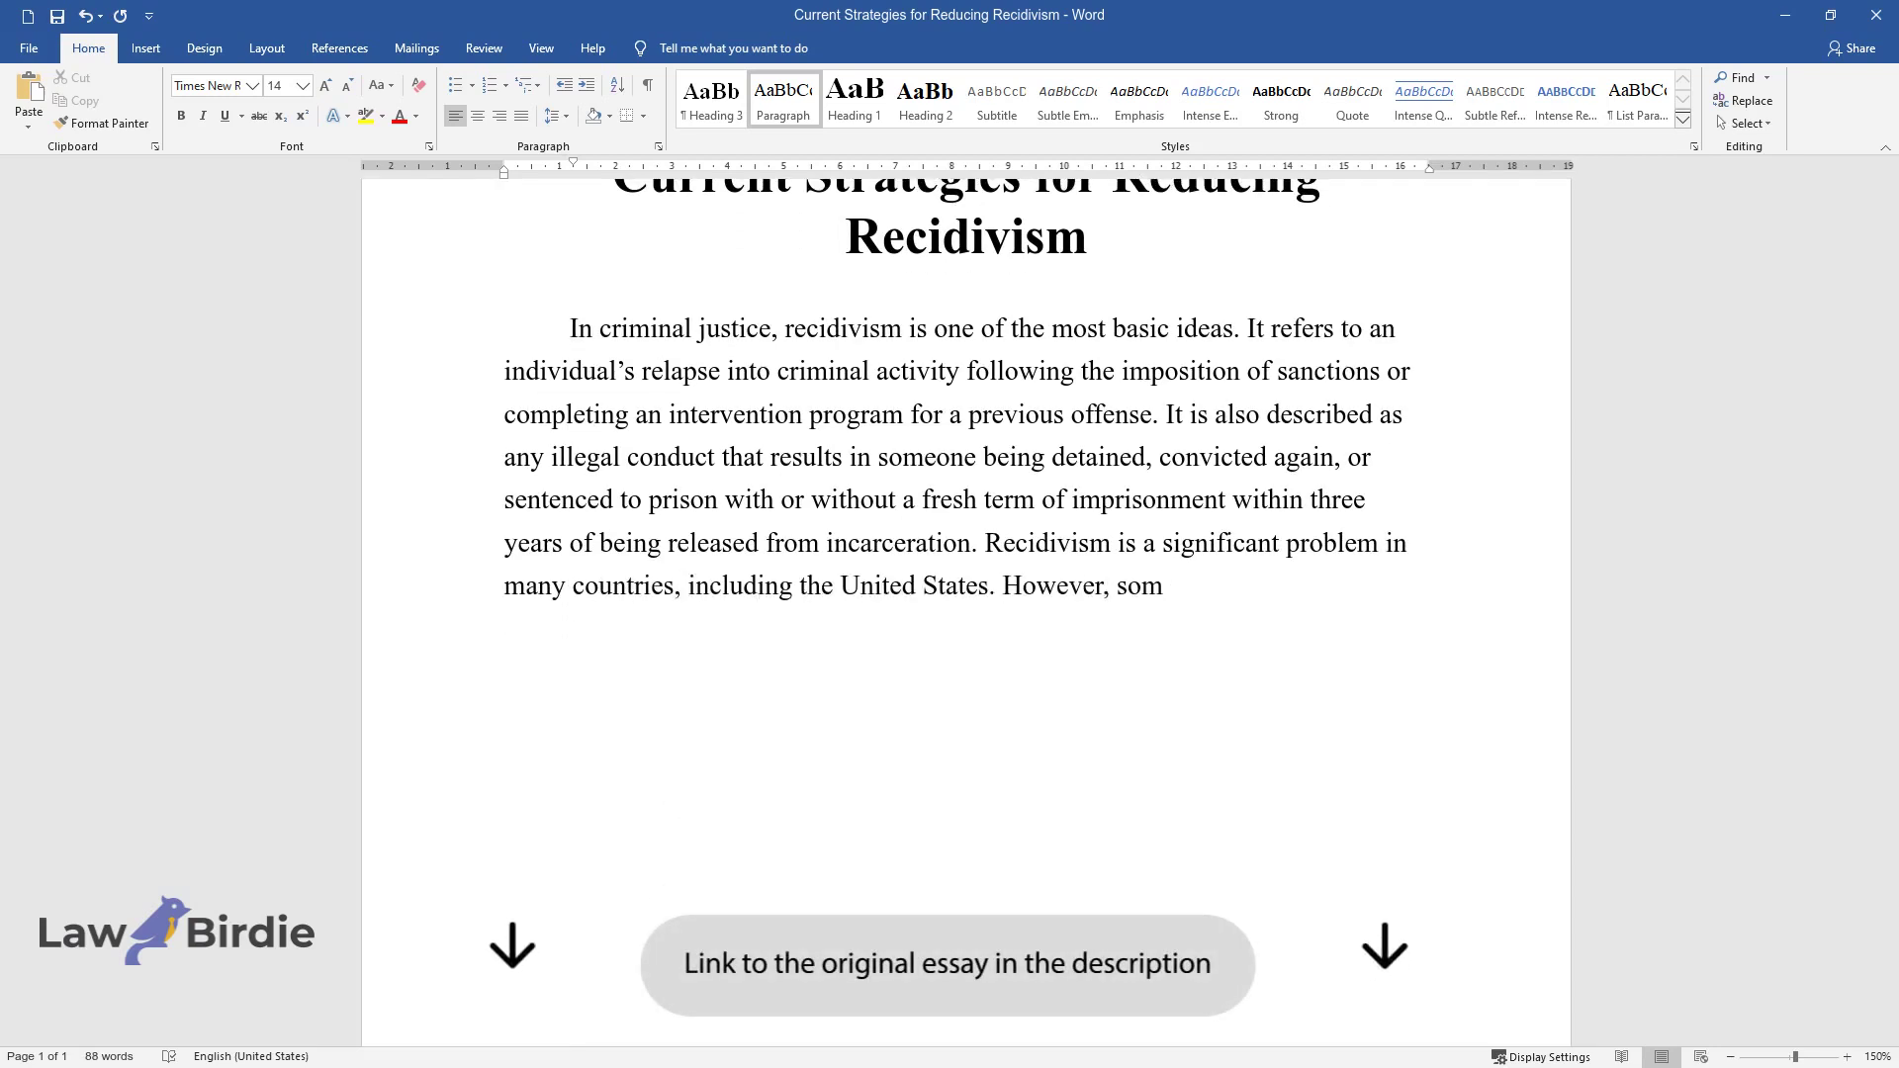
{"action": "type", "text": "e measures have been show"}
{"action": "type", "text": "n to red"}
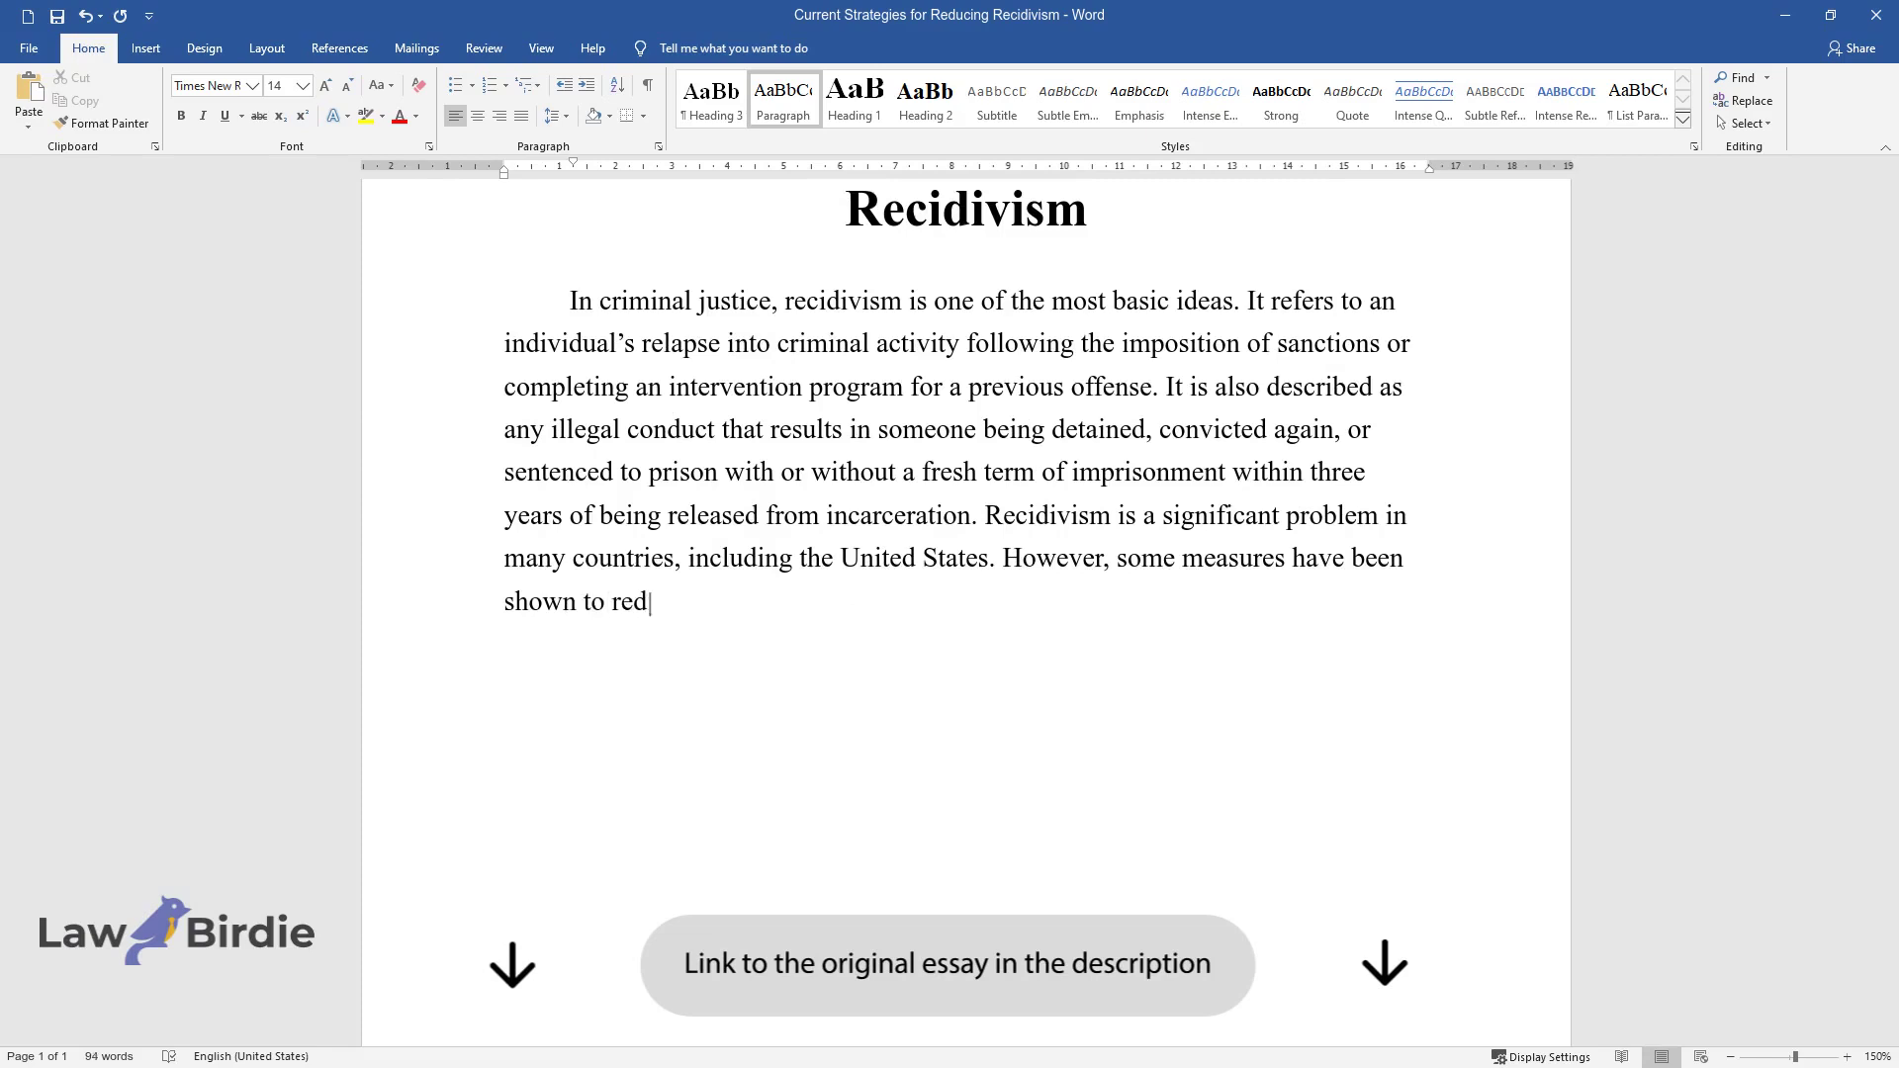
{"action": "type", "text": "uce recidivism in both adolescent"}
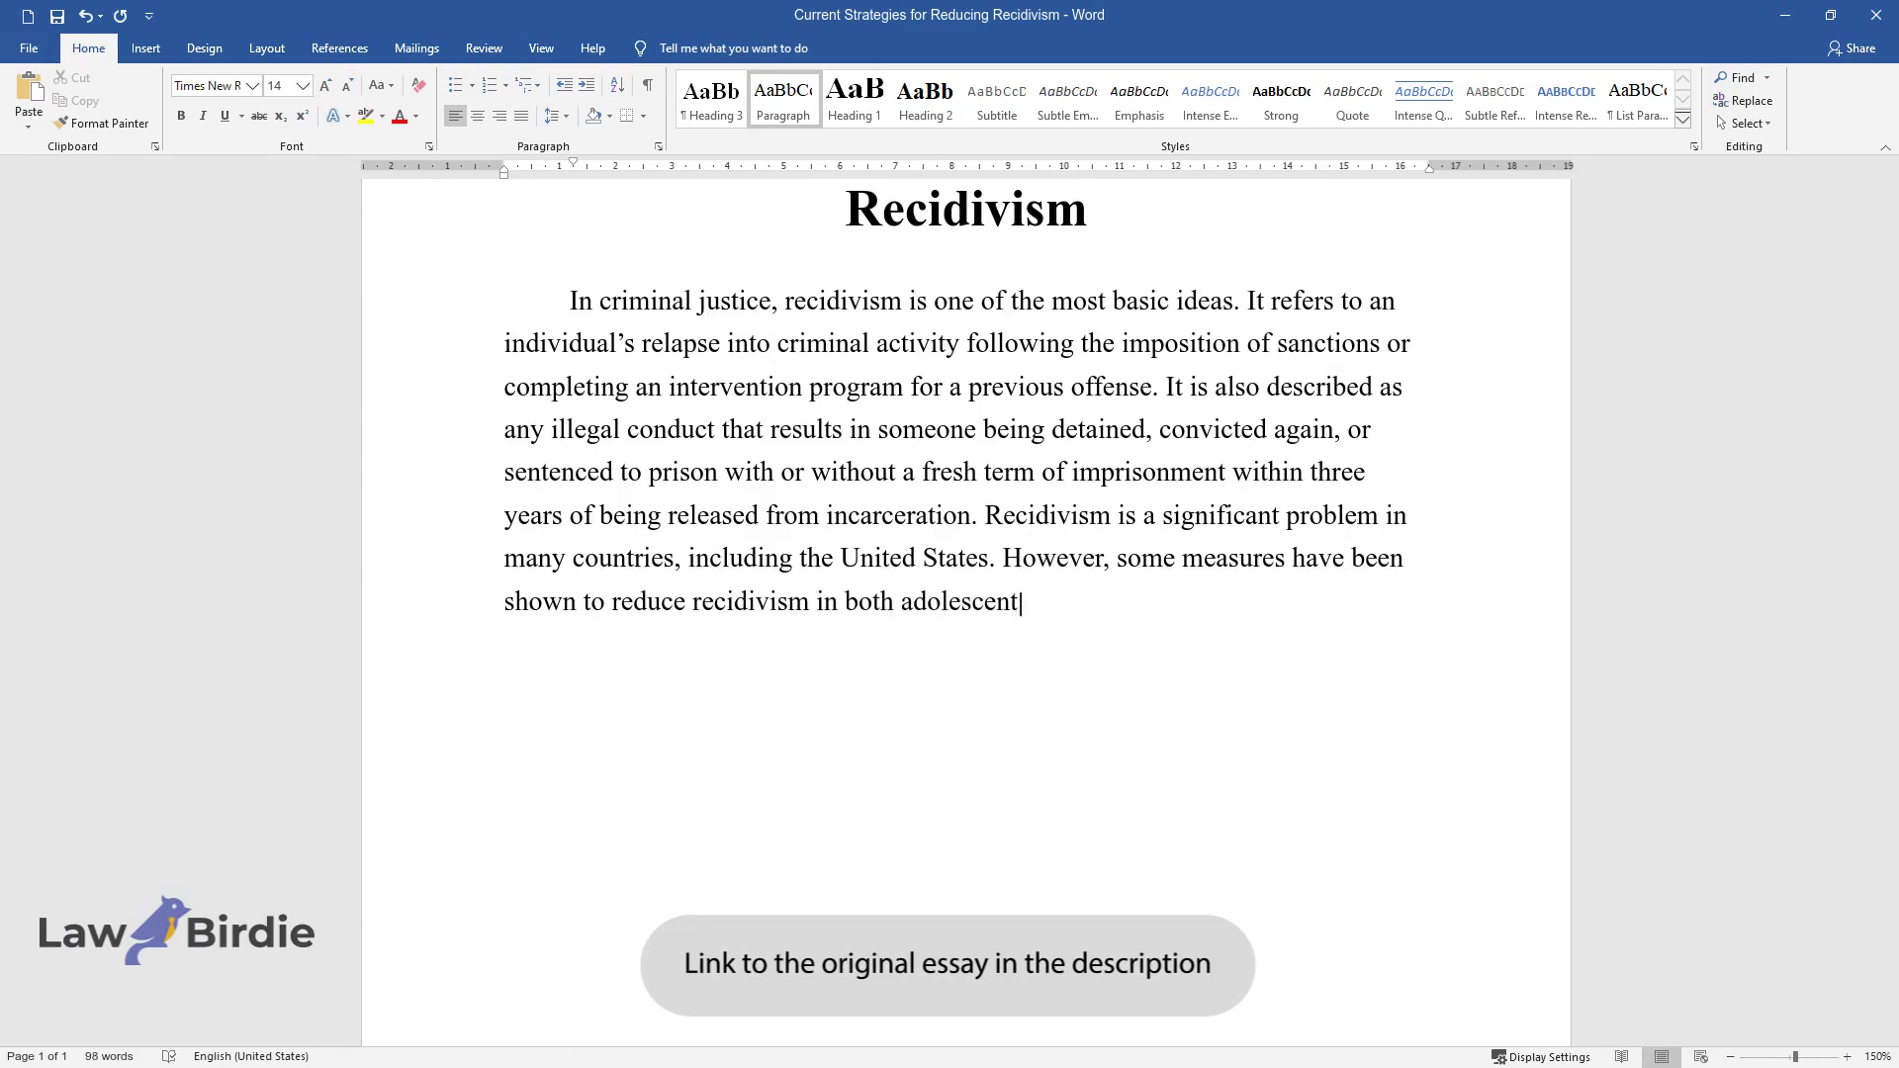
{"action": "type", "text": "s and adults. The use of education"}
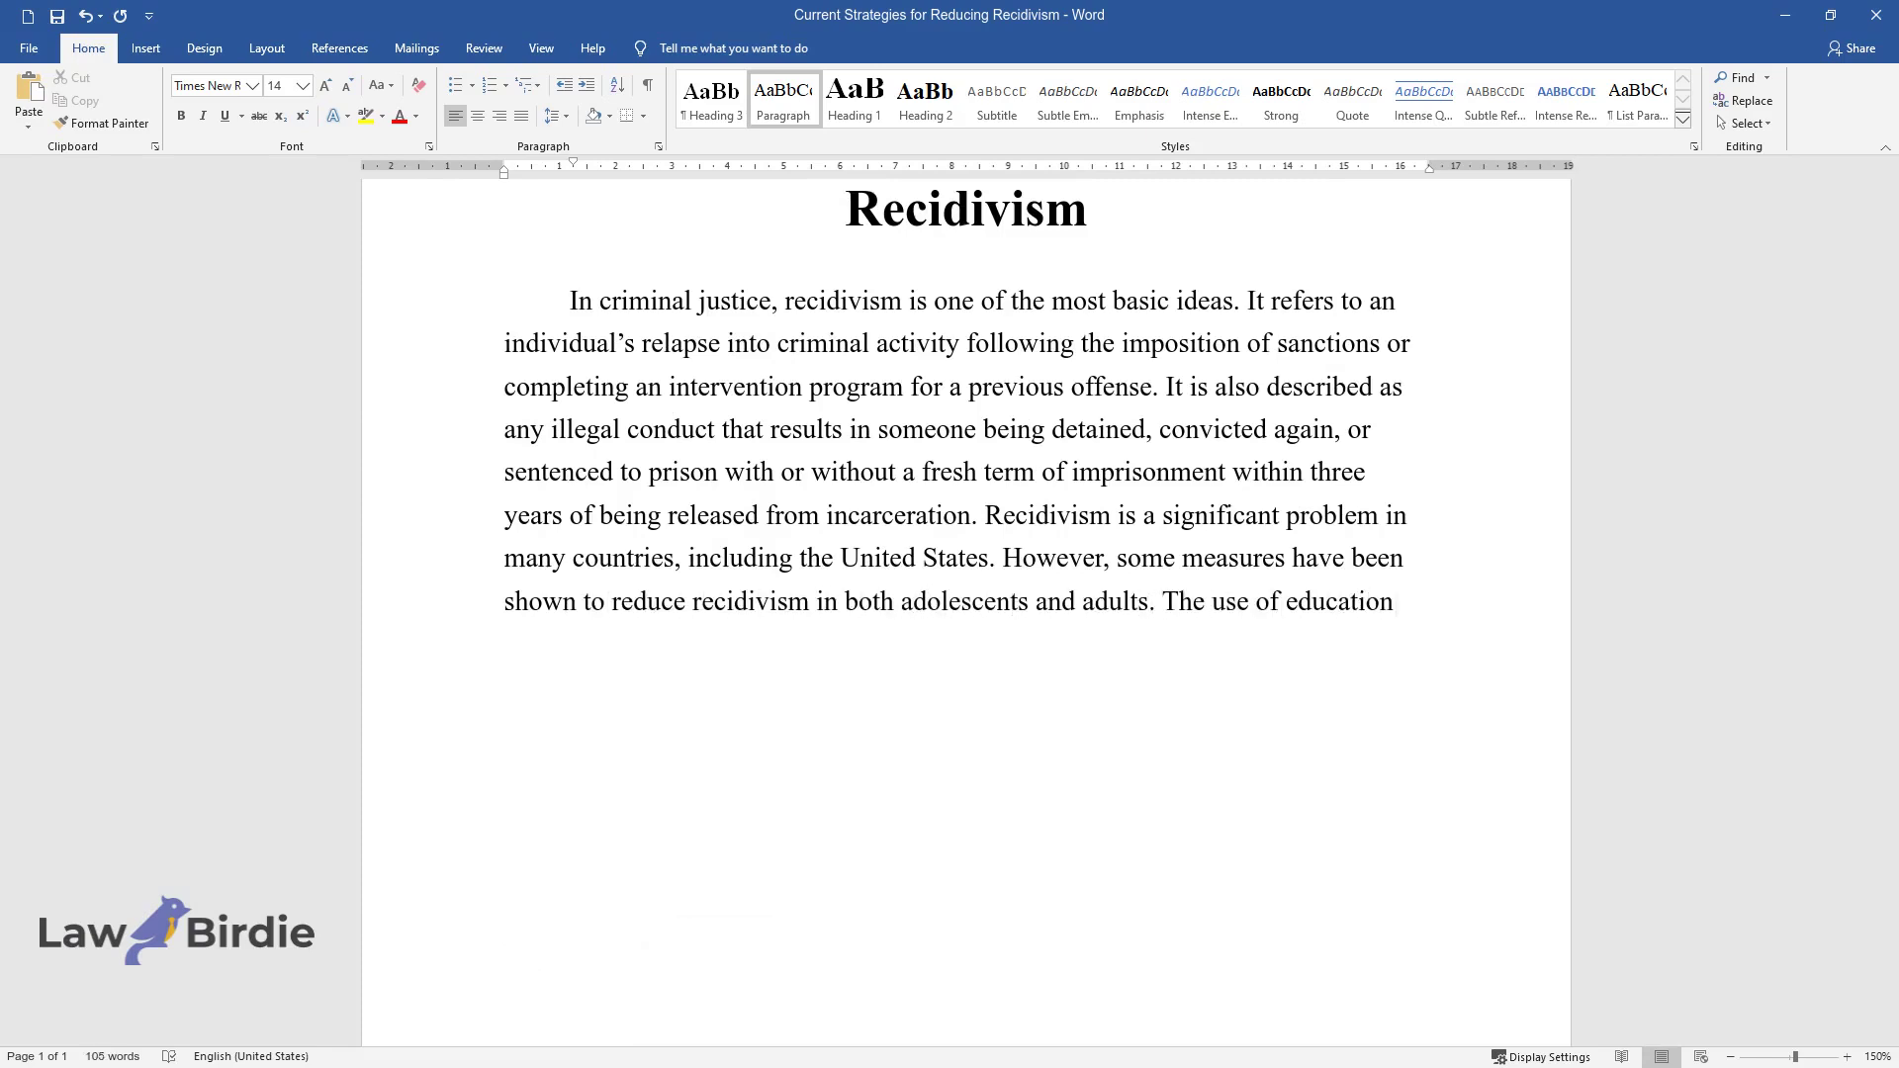
Finish the introduction with education as a crucial component of effective techniques and the thesis on strategies to decrease recidivism upon an inmate's release from prison
{"action": "type", "text": " to reduce recidivism is a crucia"}
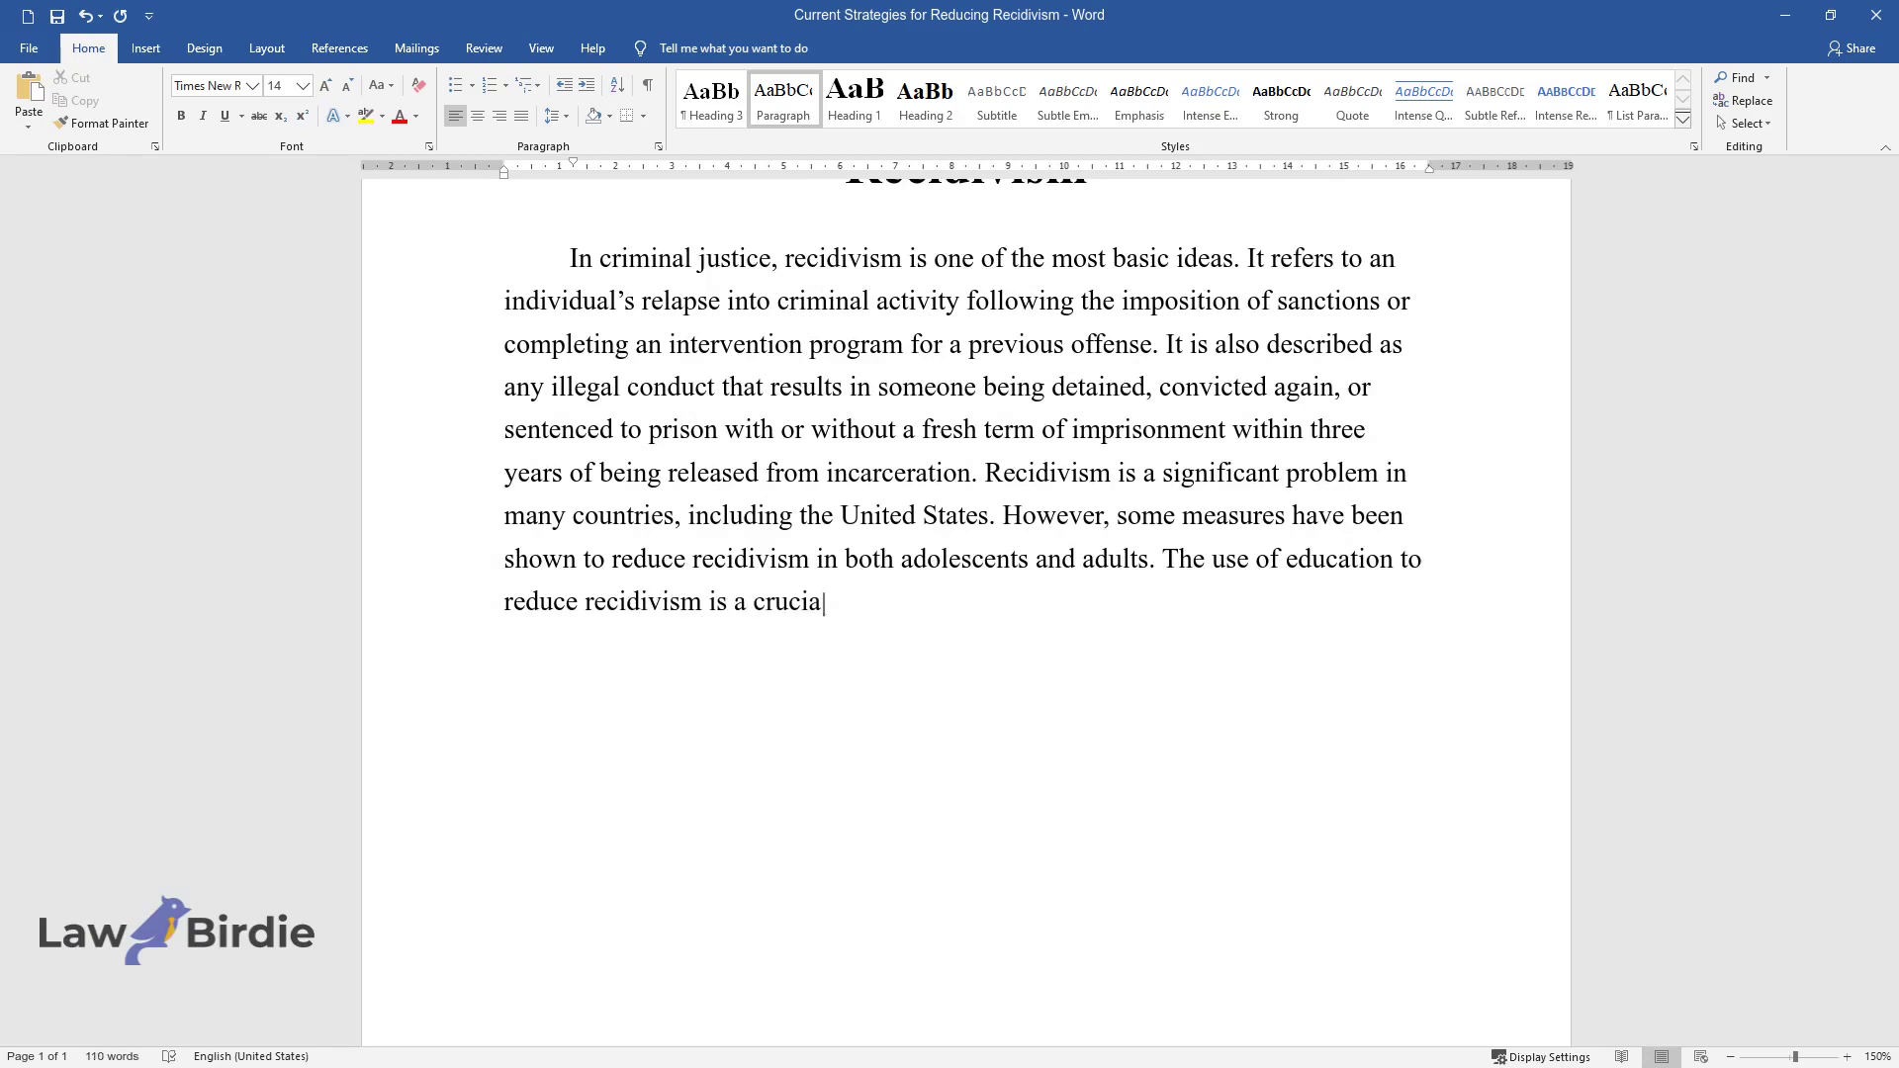
{"action": "type", "text": "l component of many of the most e"}
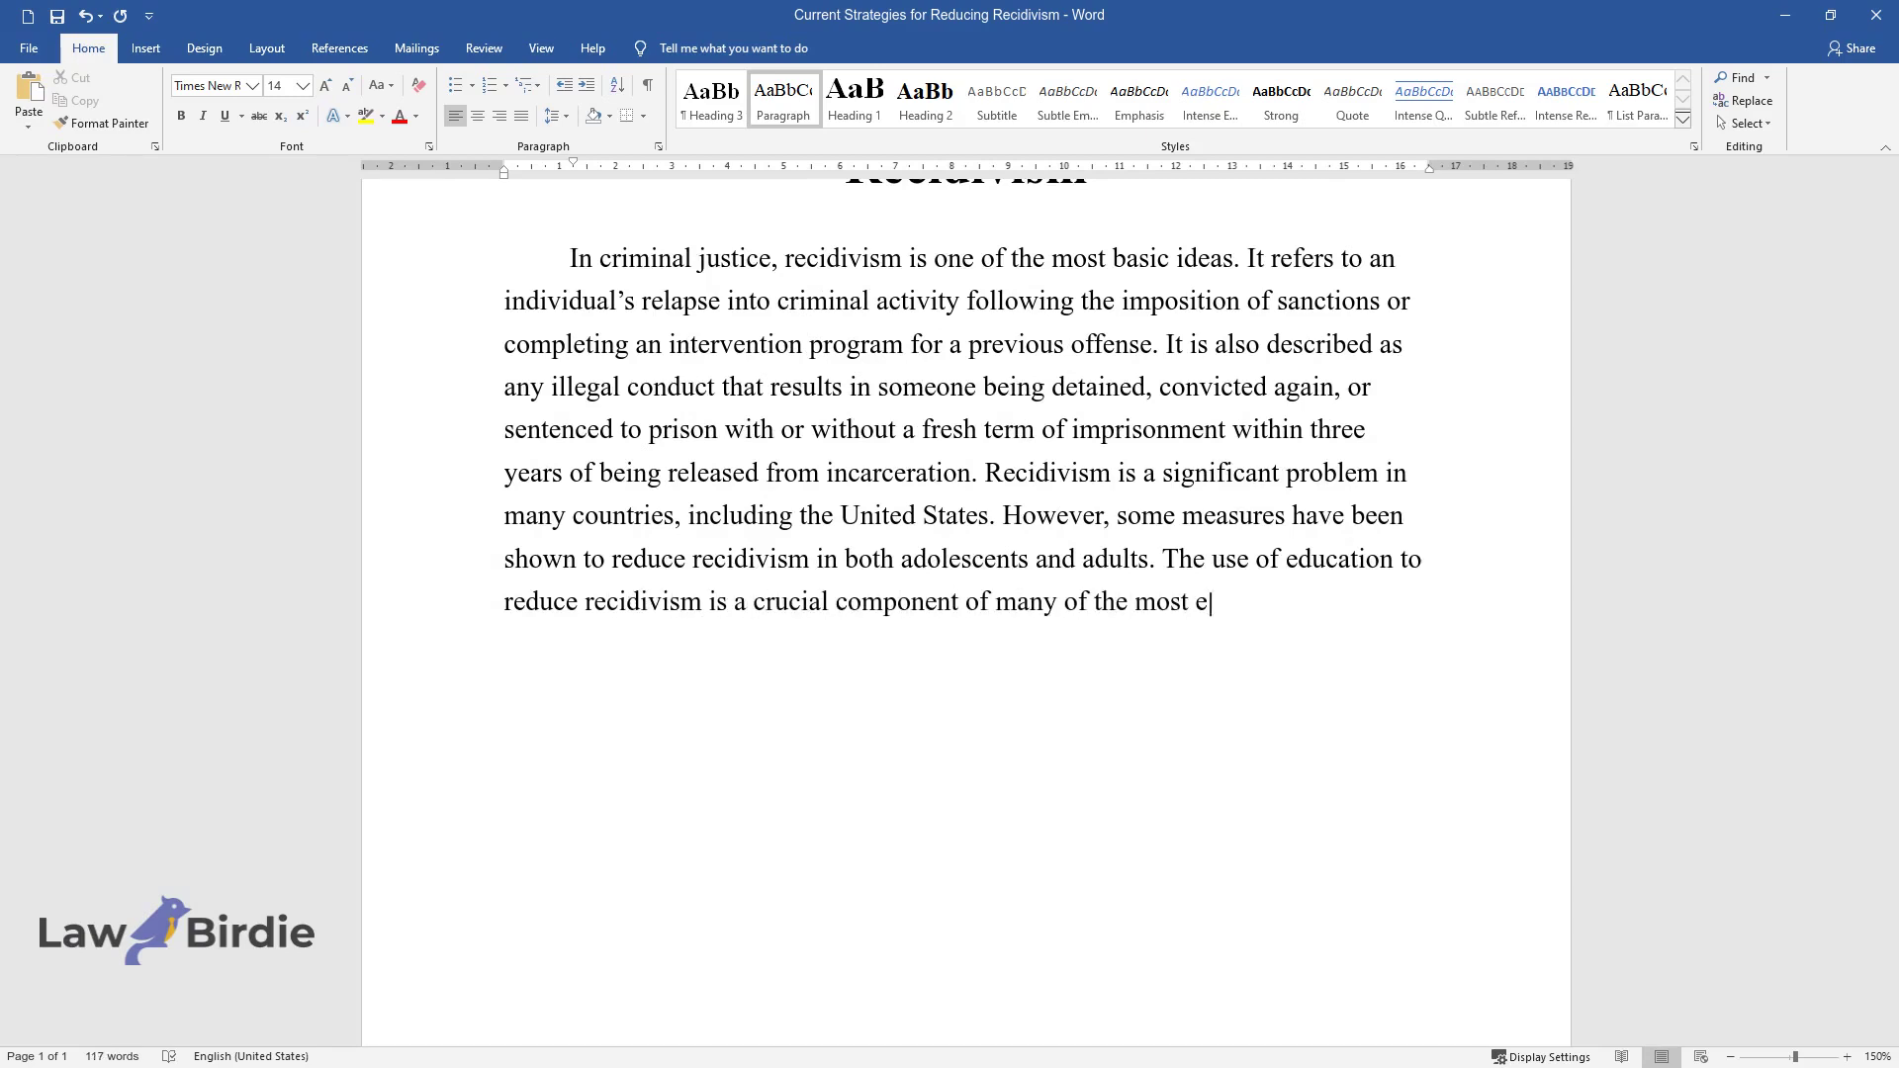
{"action": "type", "text": "ffective techniques. Therefore, th"}
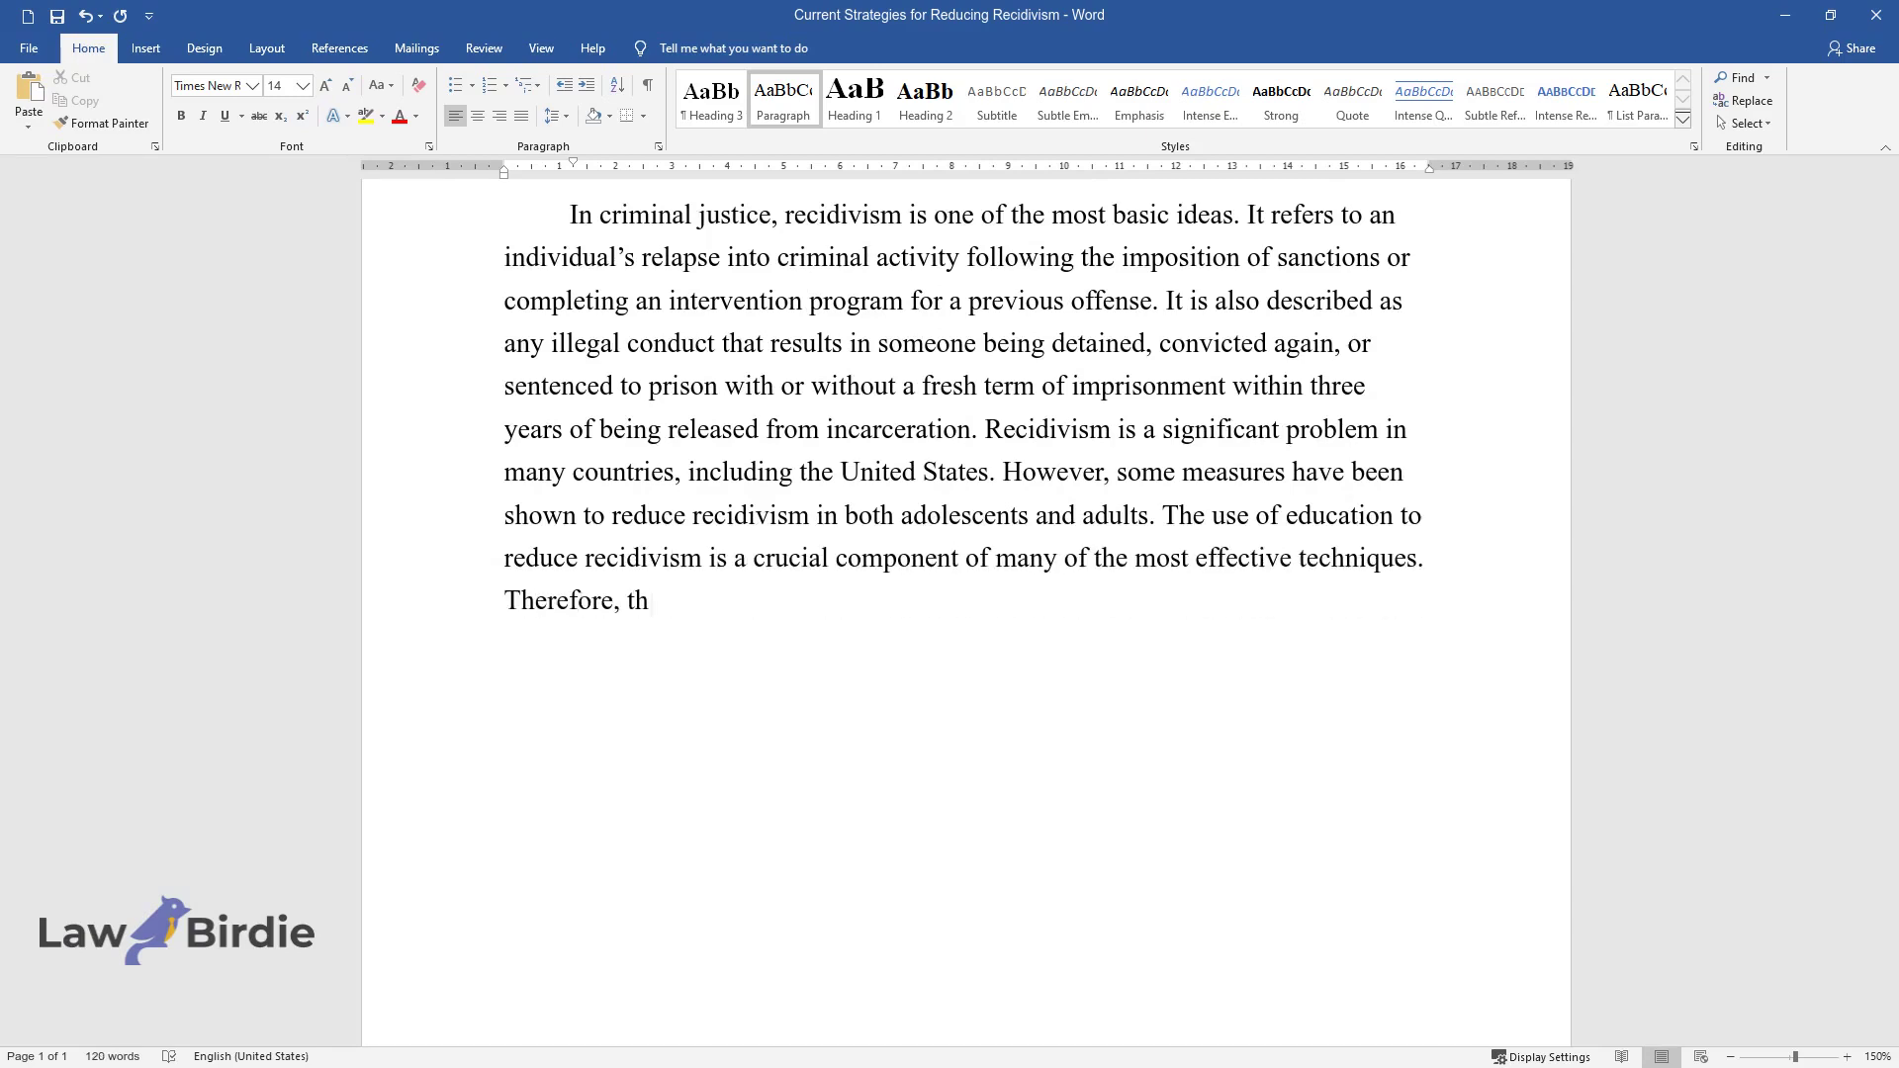
{"action": "type", "text": "is paper will describe strategies"}
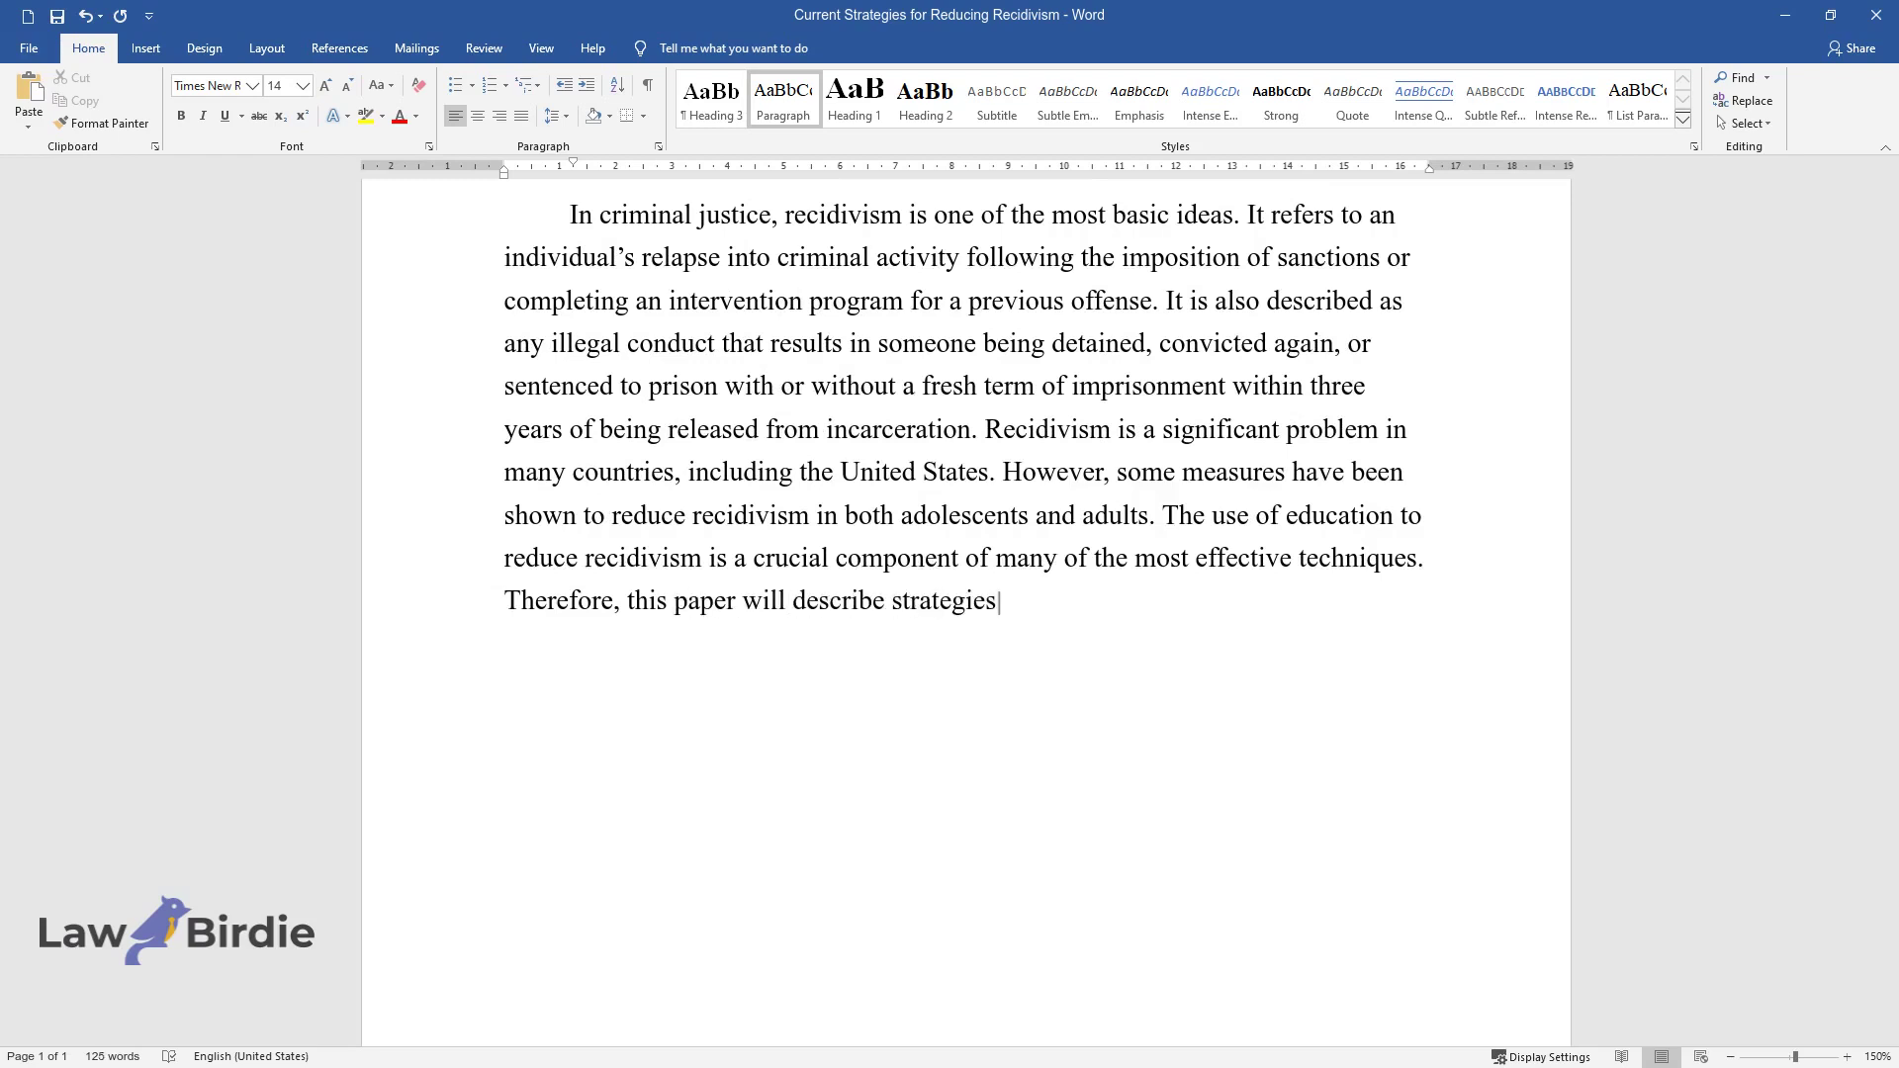
{"action": "type", "text": " to decrease recidivism upon an i"}
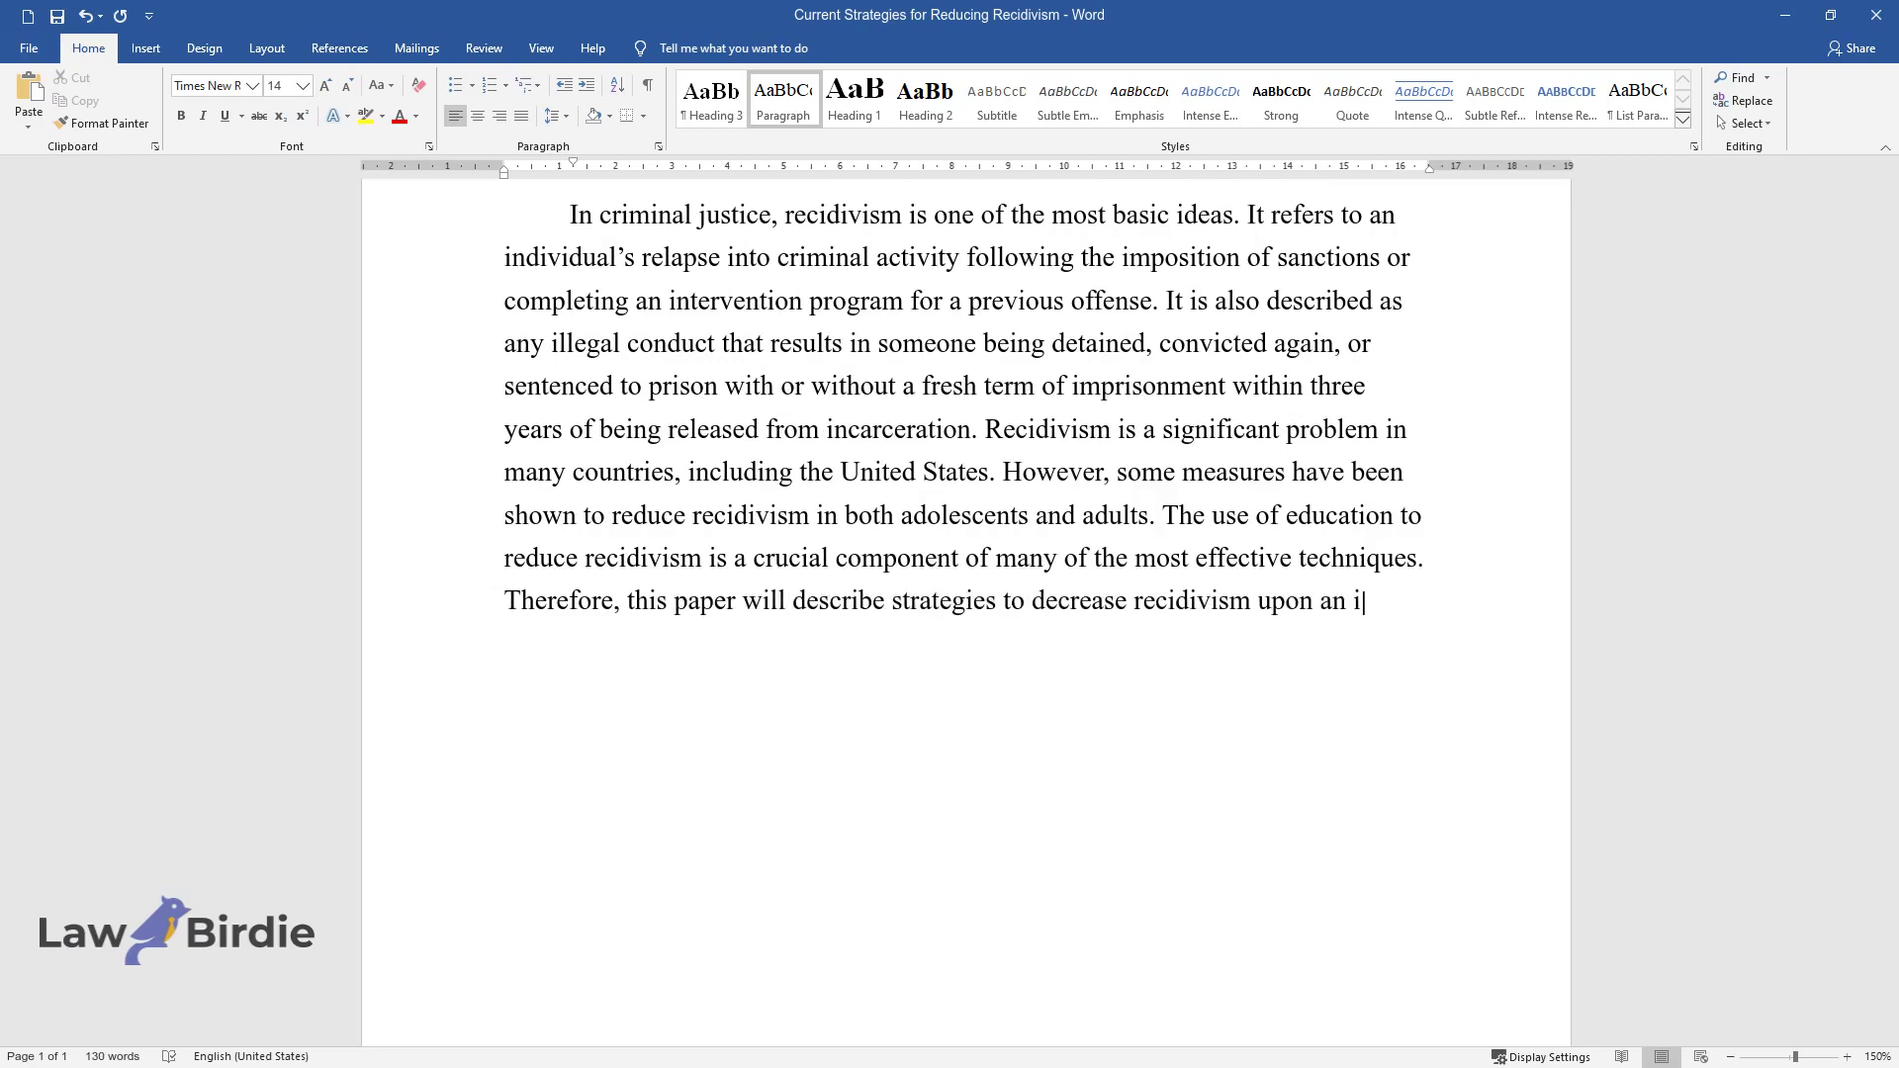
{"action": "type", "text": "nmate's release from prison."}
{"action": "key", "text": "Return"}
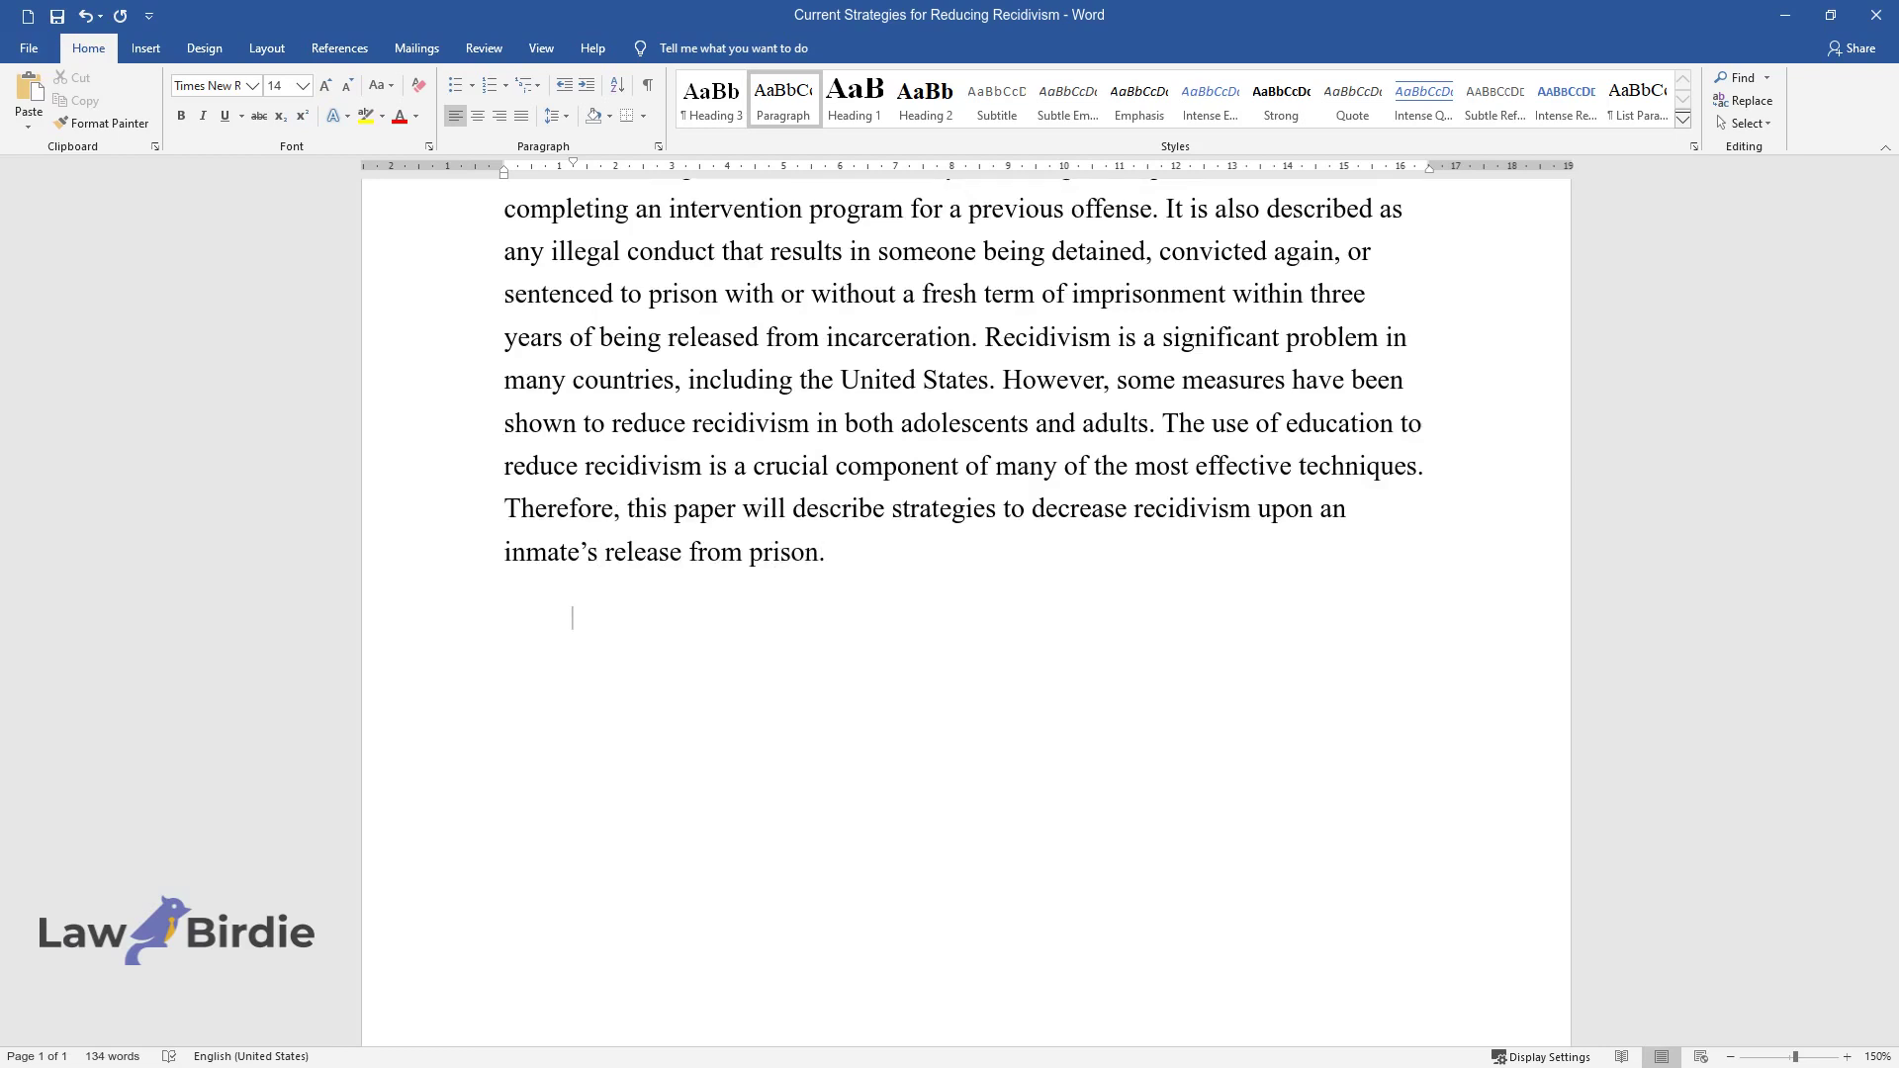
Start the first body paragraph by saying reducing recidivism begins with assessing the individual's risks and requirements, first through an early assessment of the inmate's risks and needs
{"action": "type", "text": "When analyzing what "}
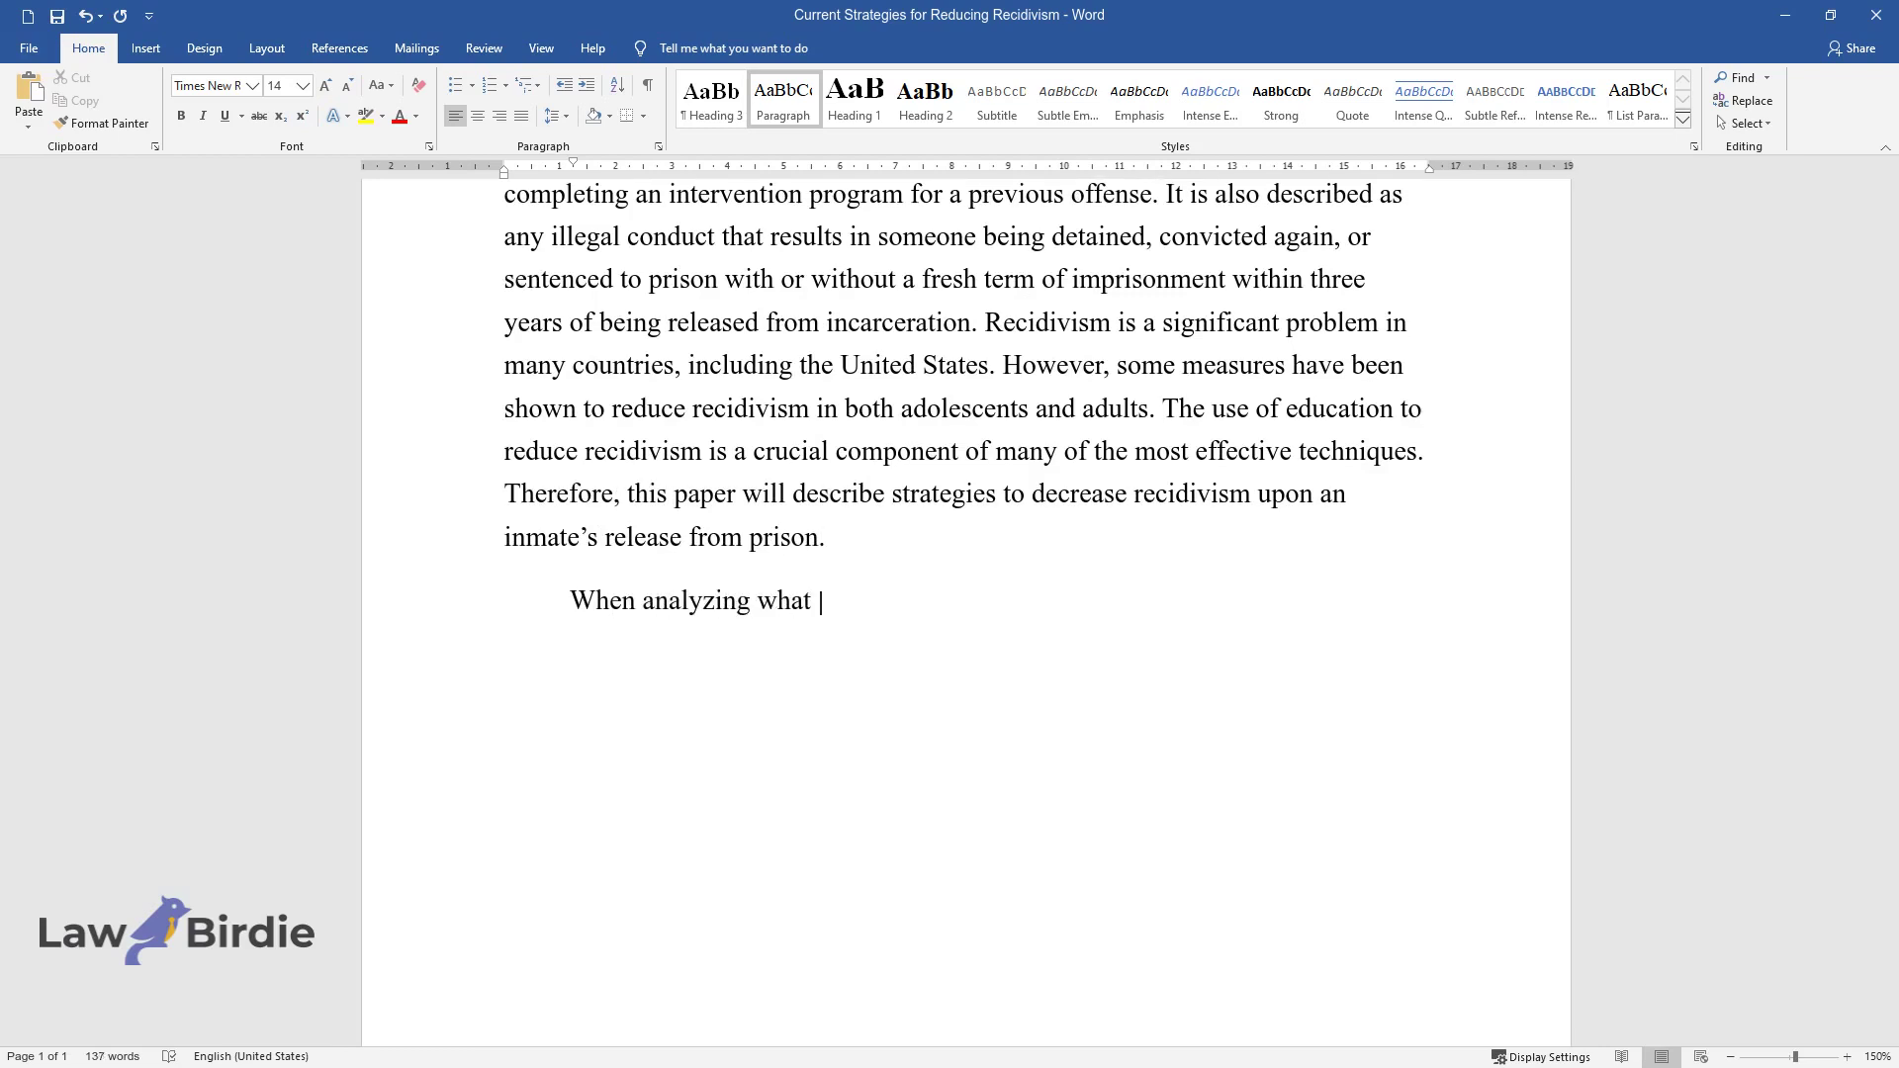
{"action": "type", "text": "works to reduce recidivism, it is es"}
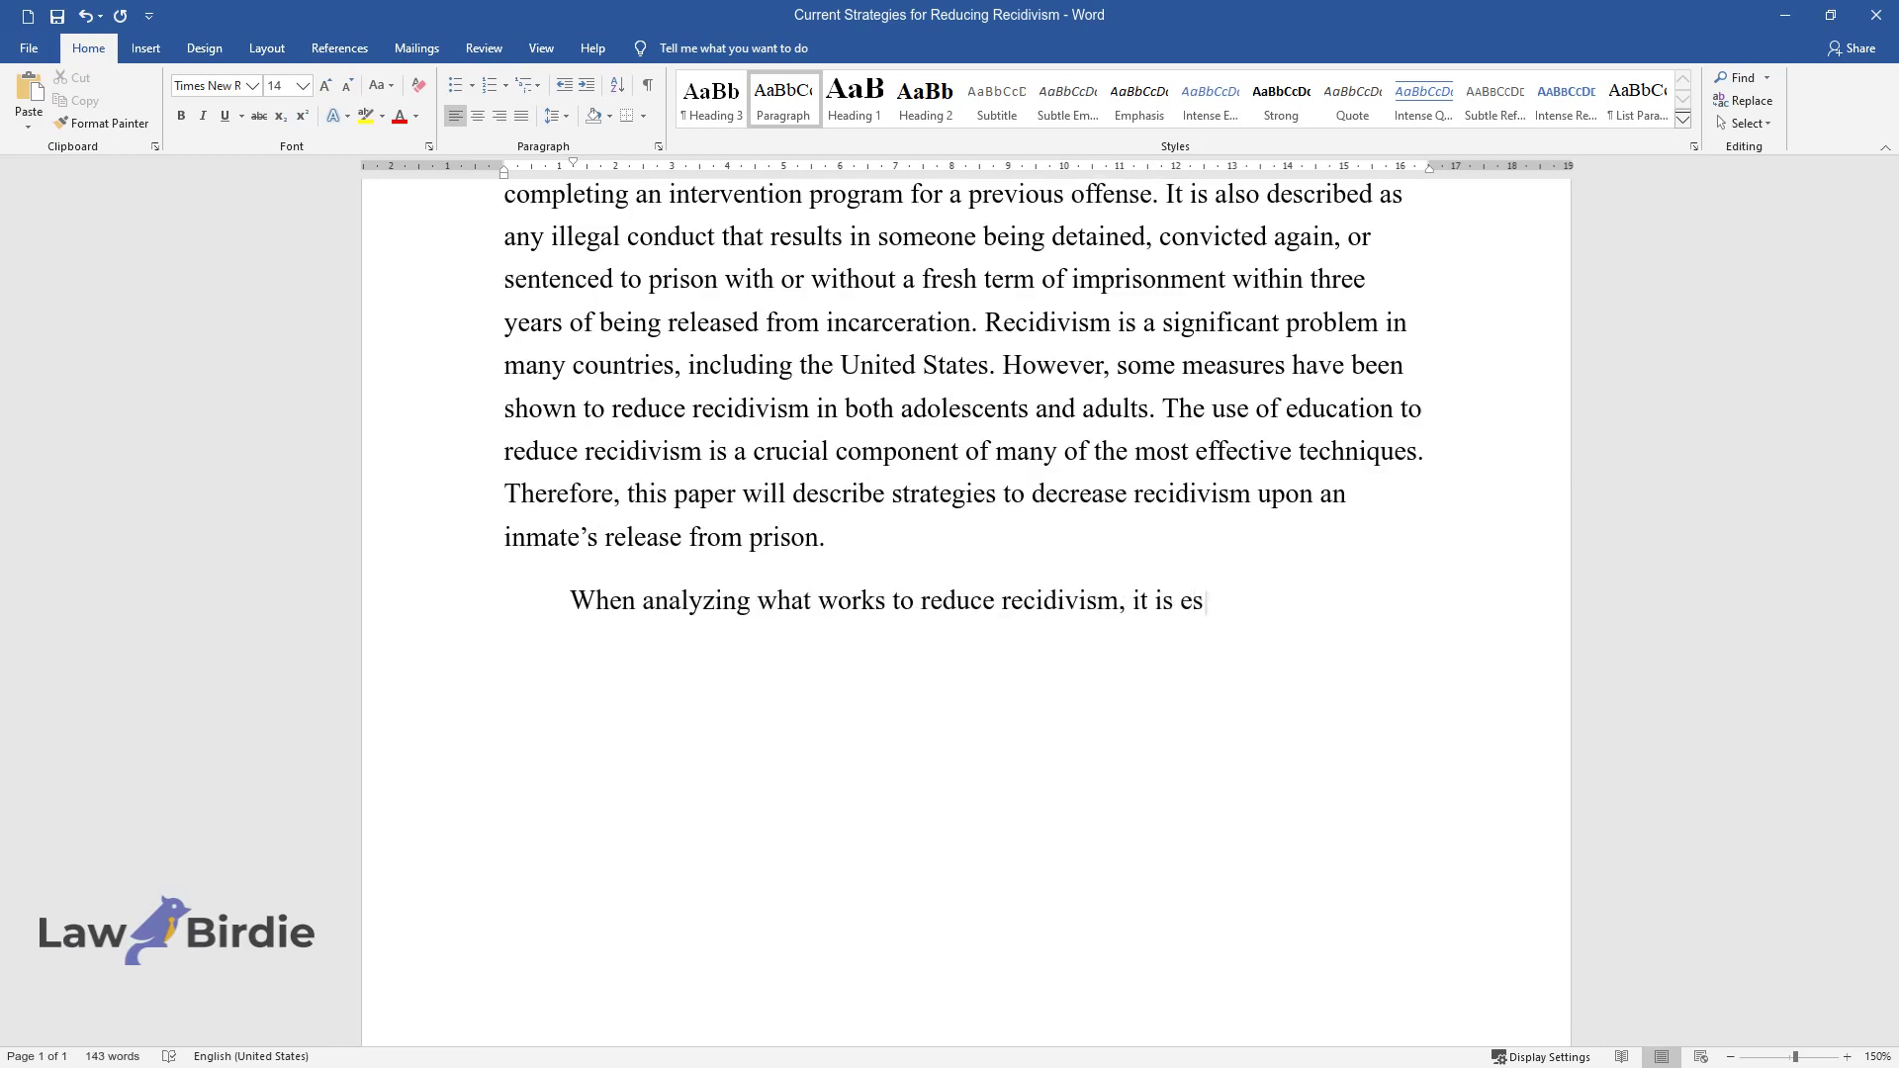
{"action": "type", "text": "sential to start by assessing the r"}
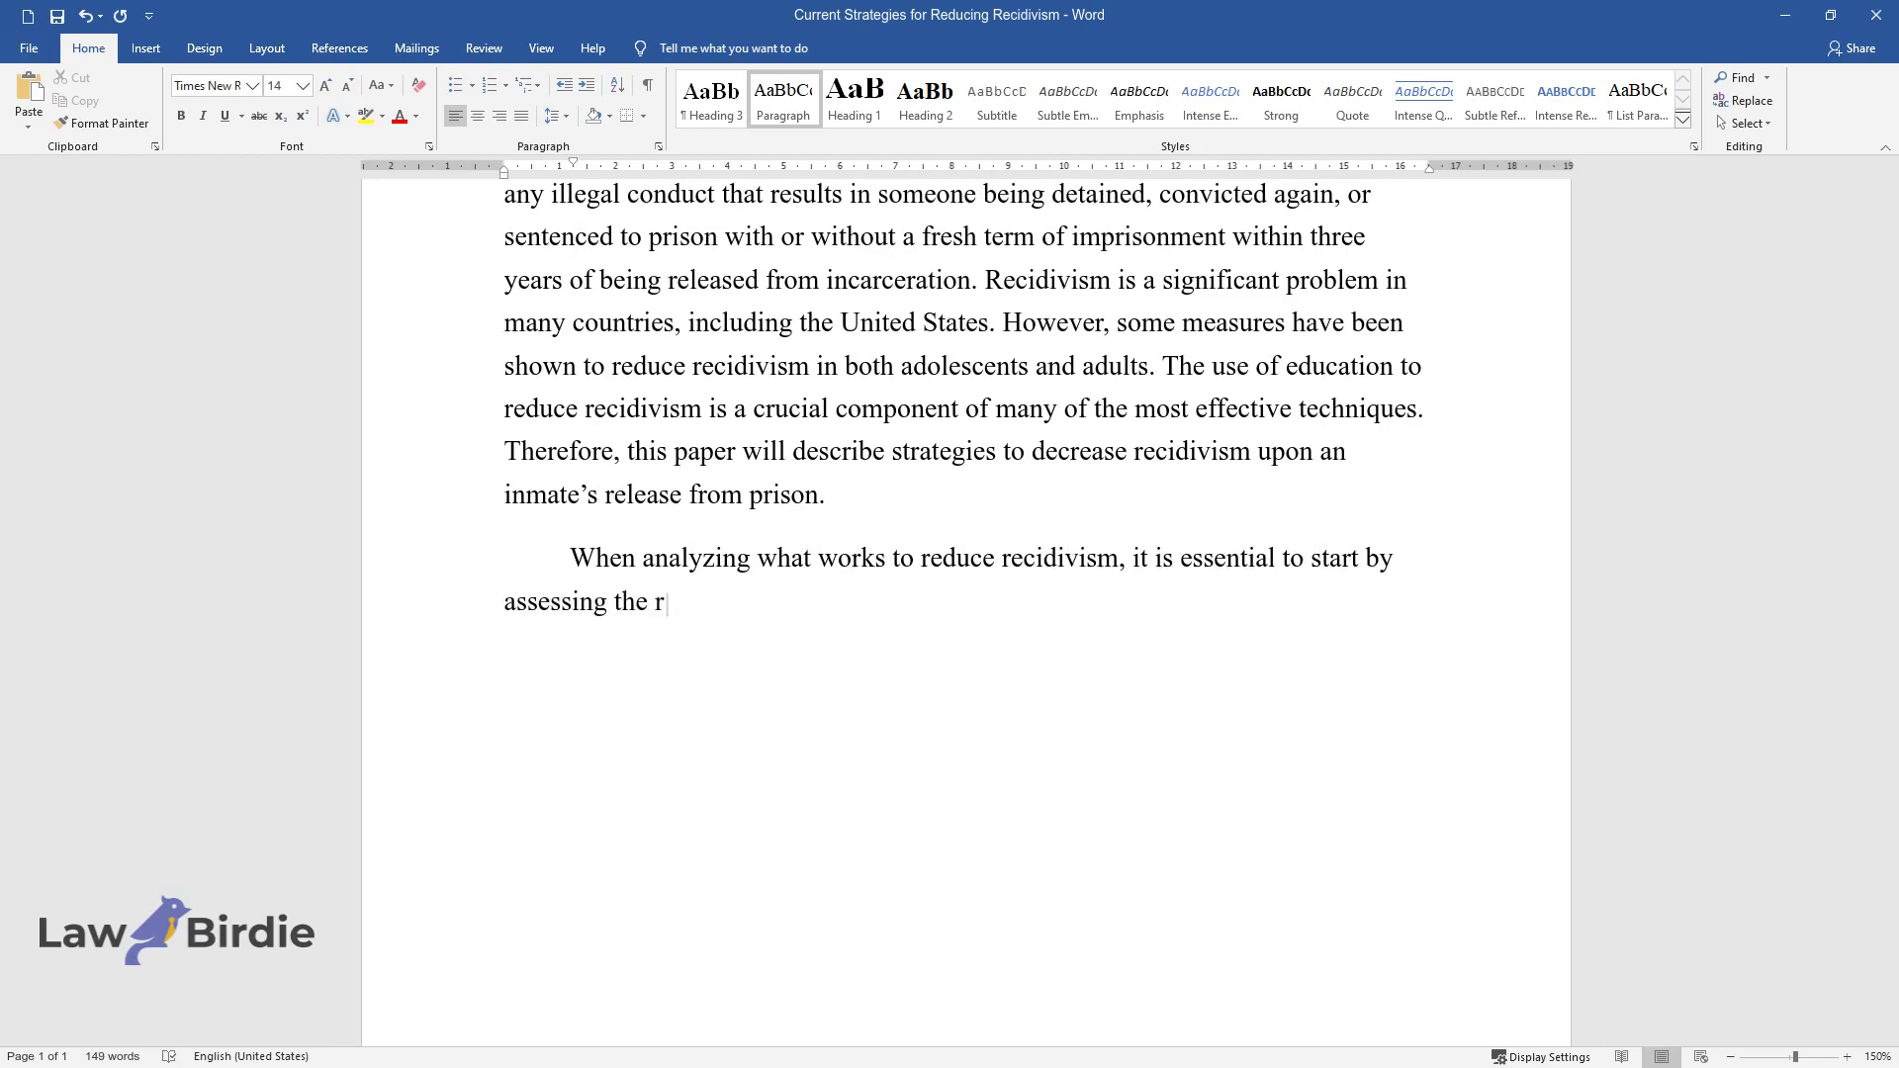
{"action": "type", "text": "isks and requirements of the individ"}
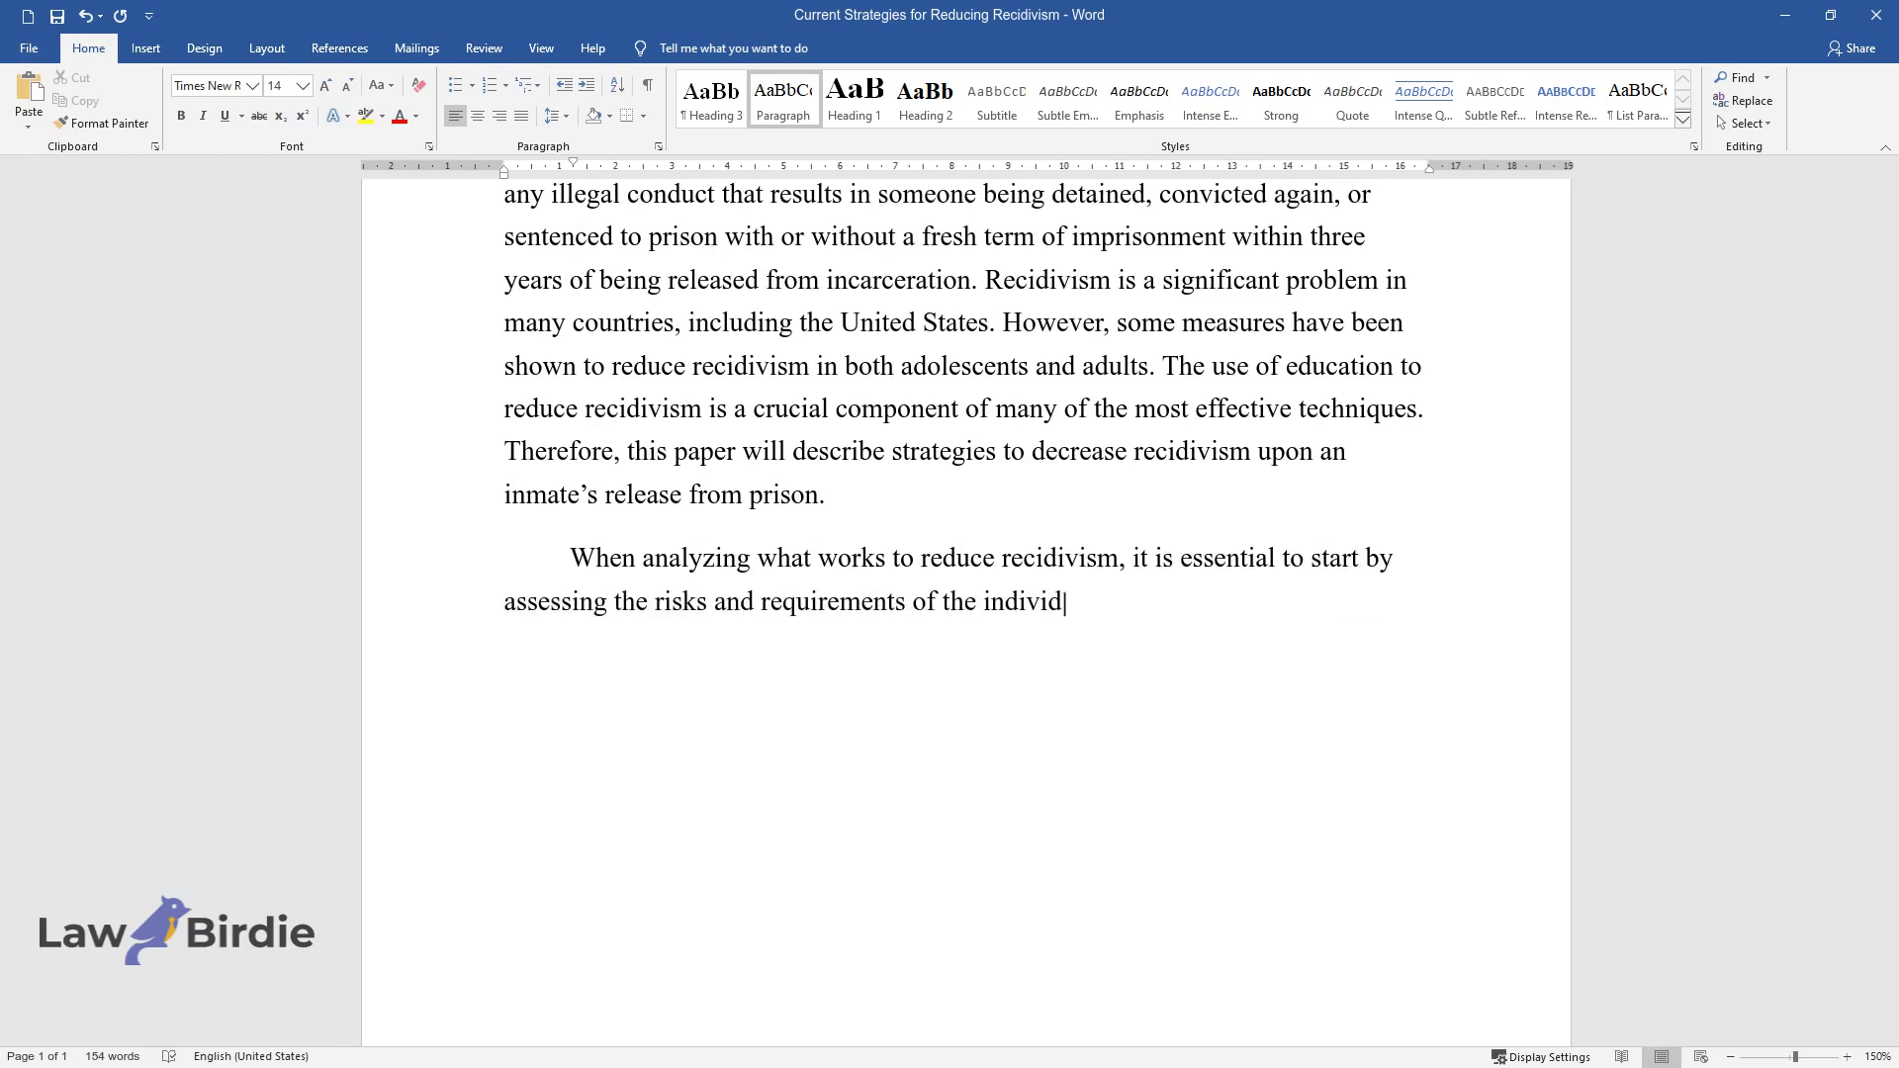
{"action": "type", "text": "ual in question. First, there should"}
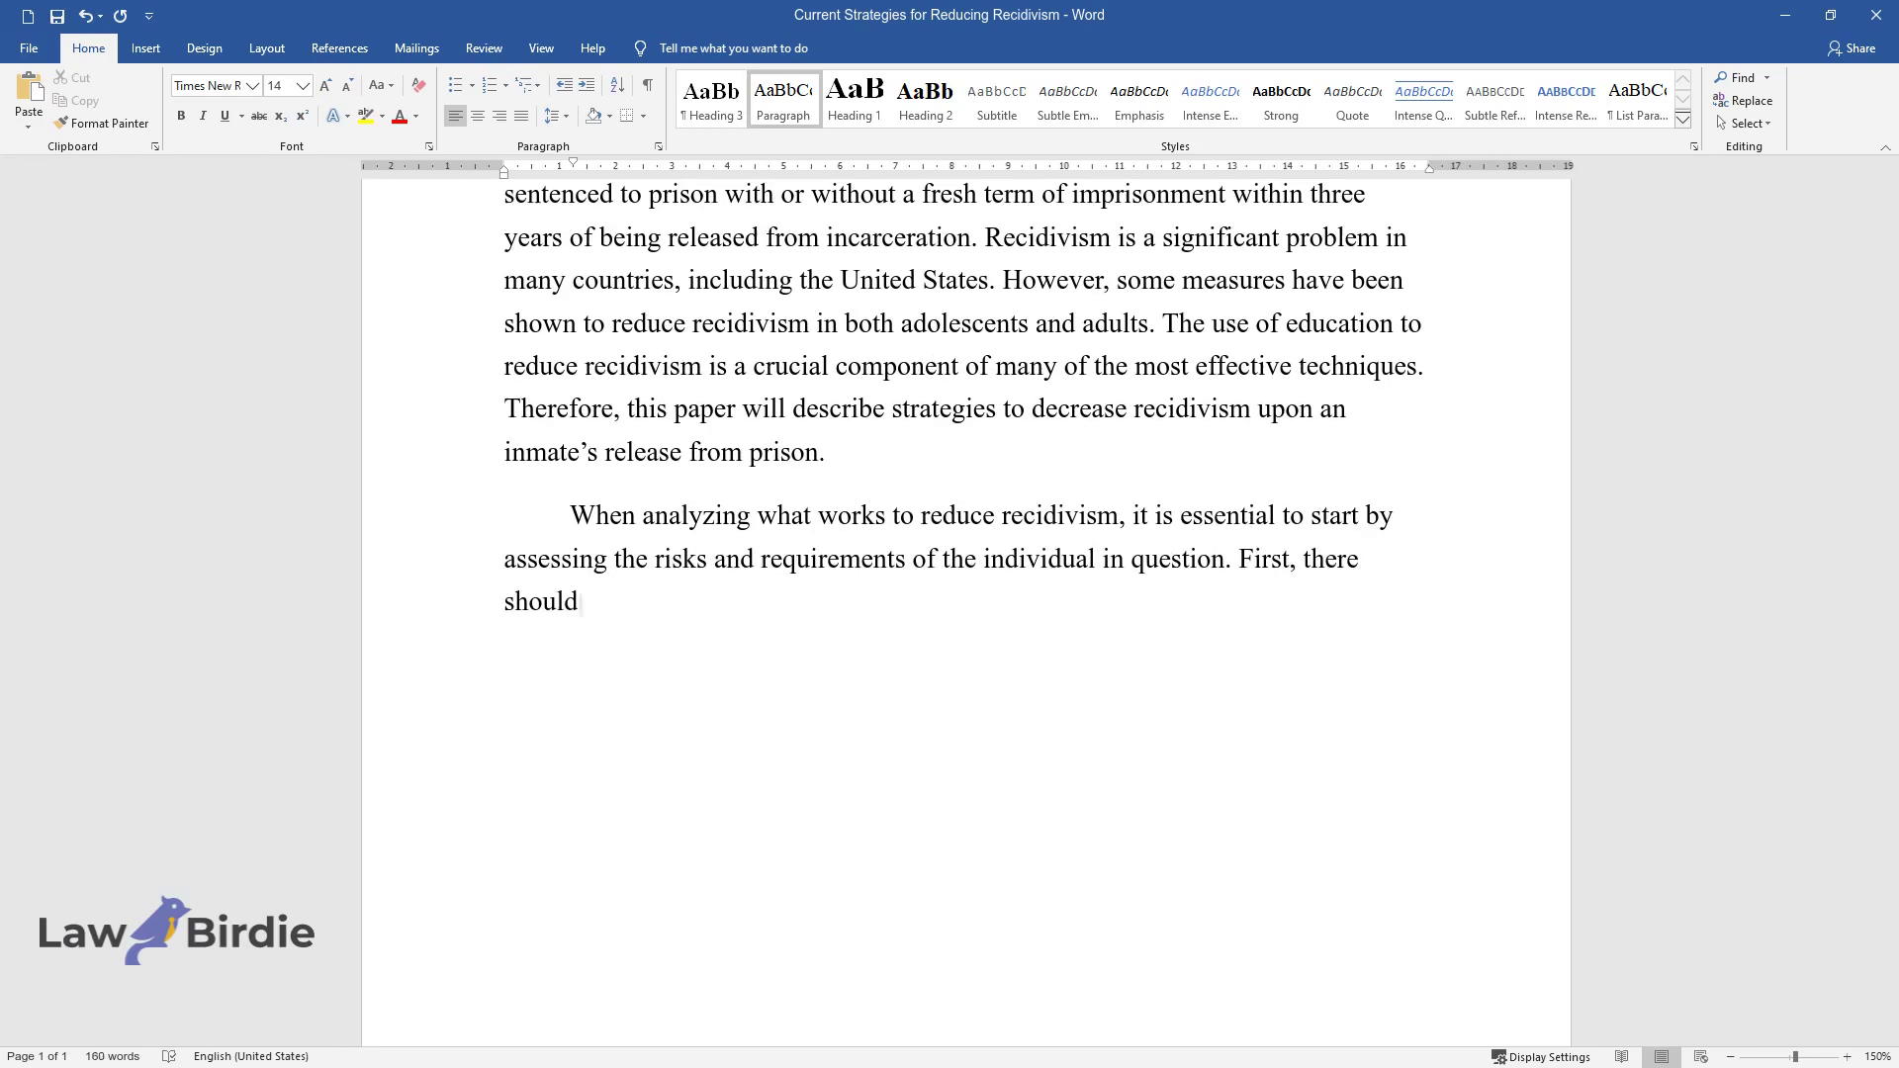
{"action": "type", "text": " be an early assessment of the risks"}
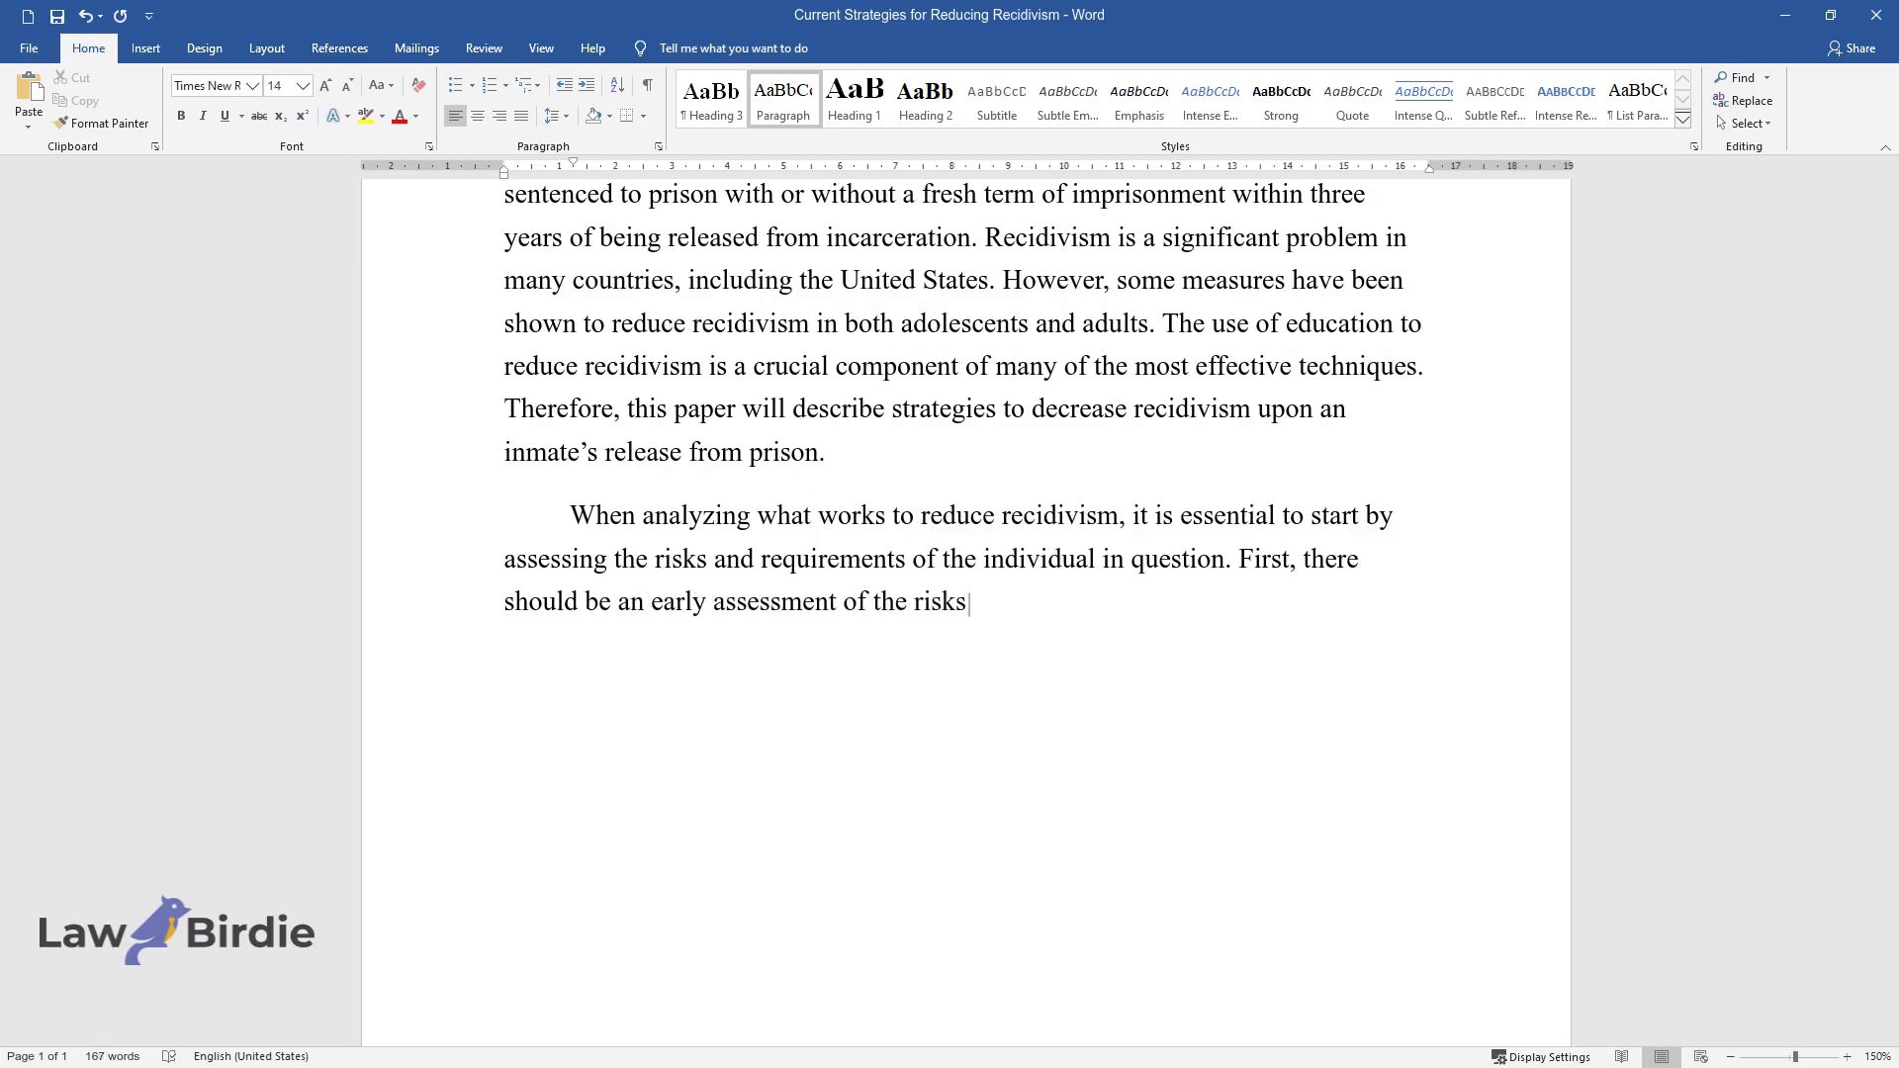
{"action": "type", "text": " and needs of the inmate. Which inm"}
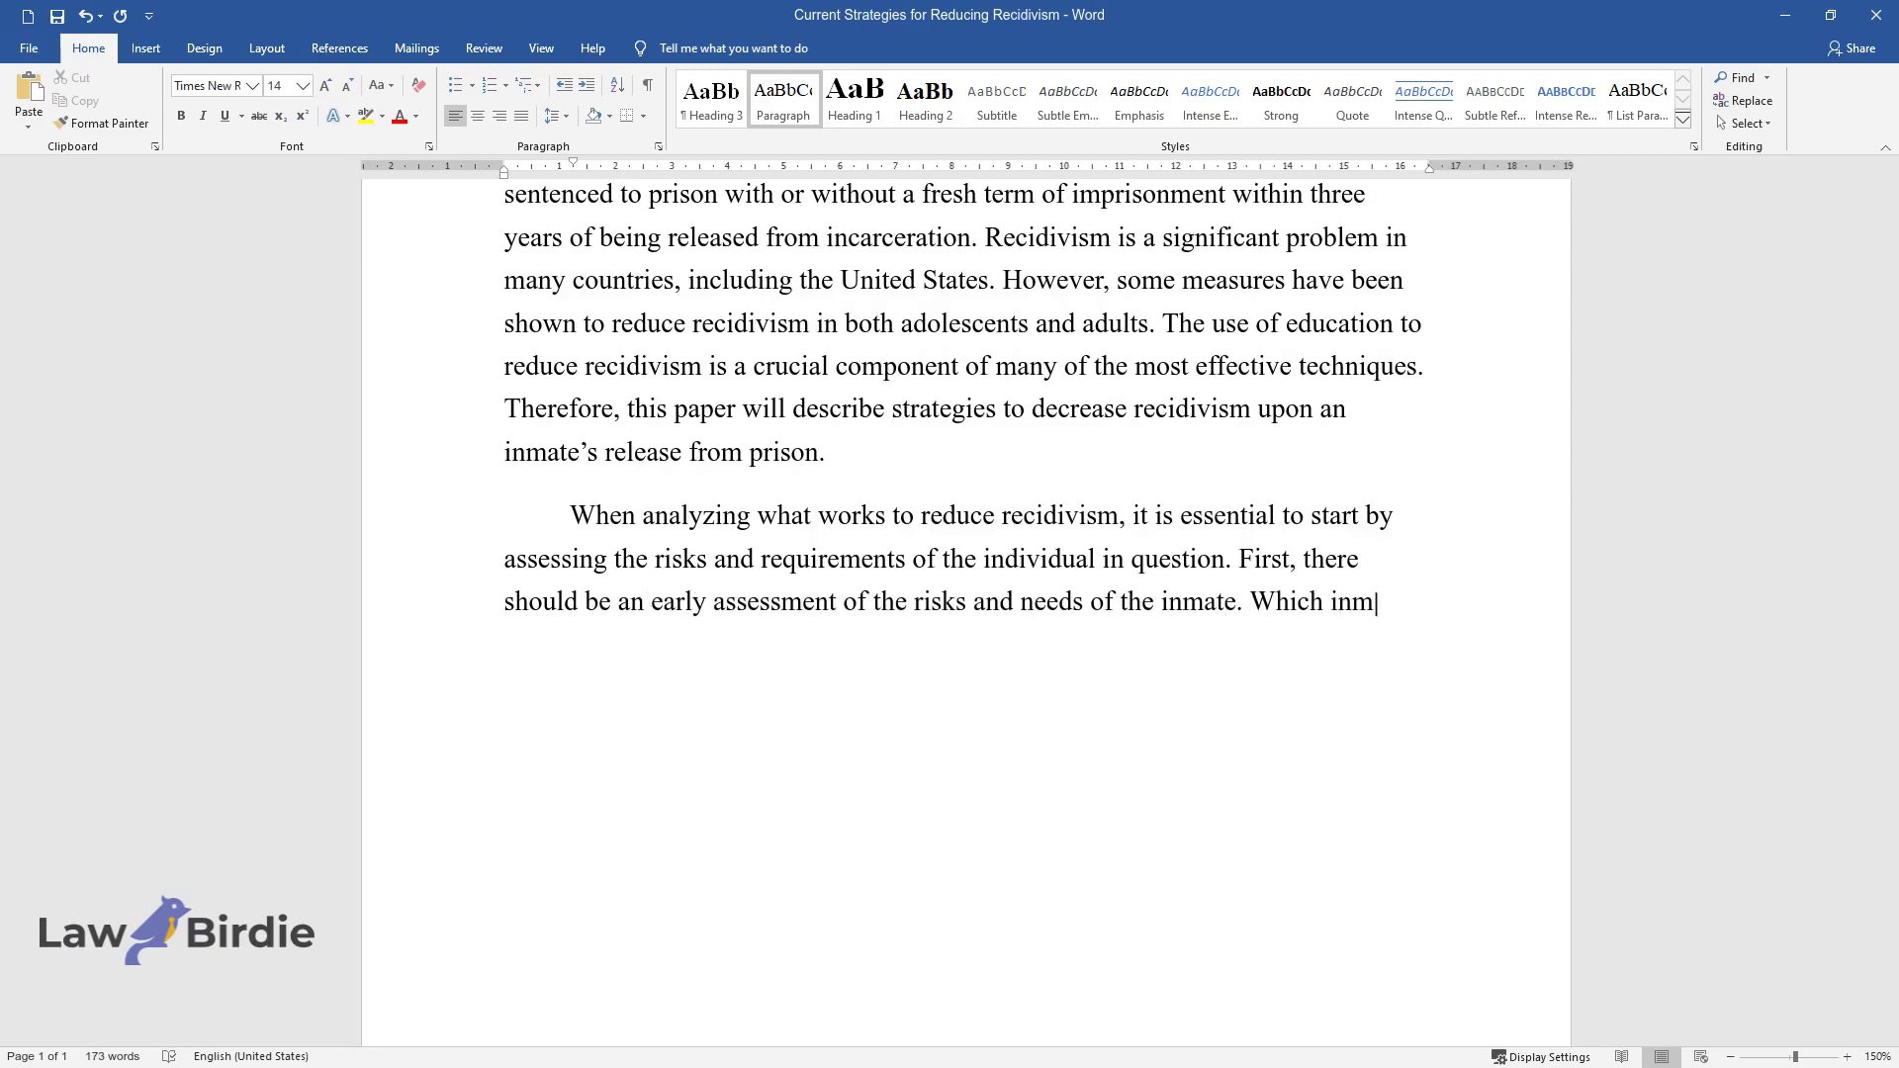
Add that inmates most in danger of reoffending must be identified and targeted for intervention, accomplished through the use of an objective risk assessment
{"action": "type", "text": "ates are most in danger of reoffendi"}
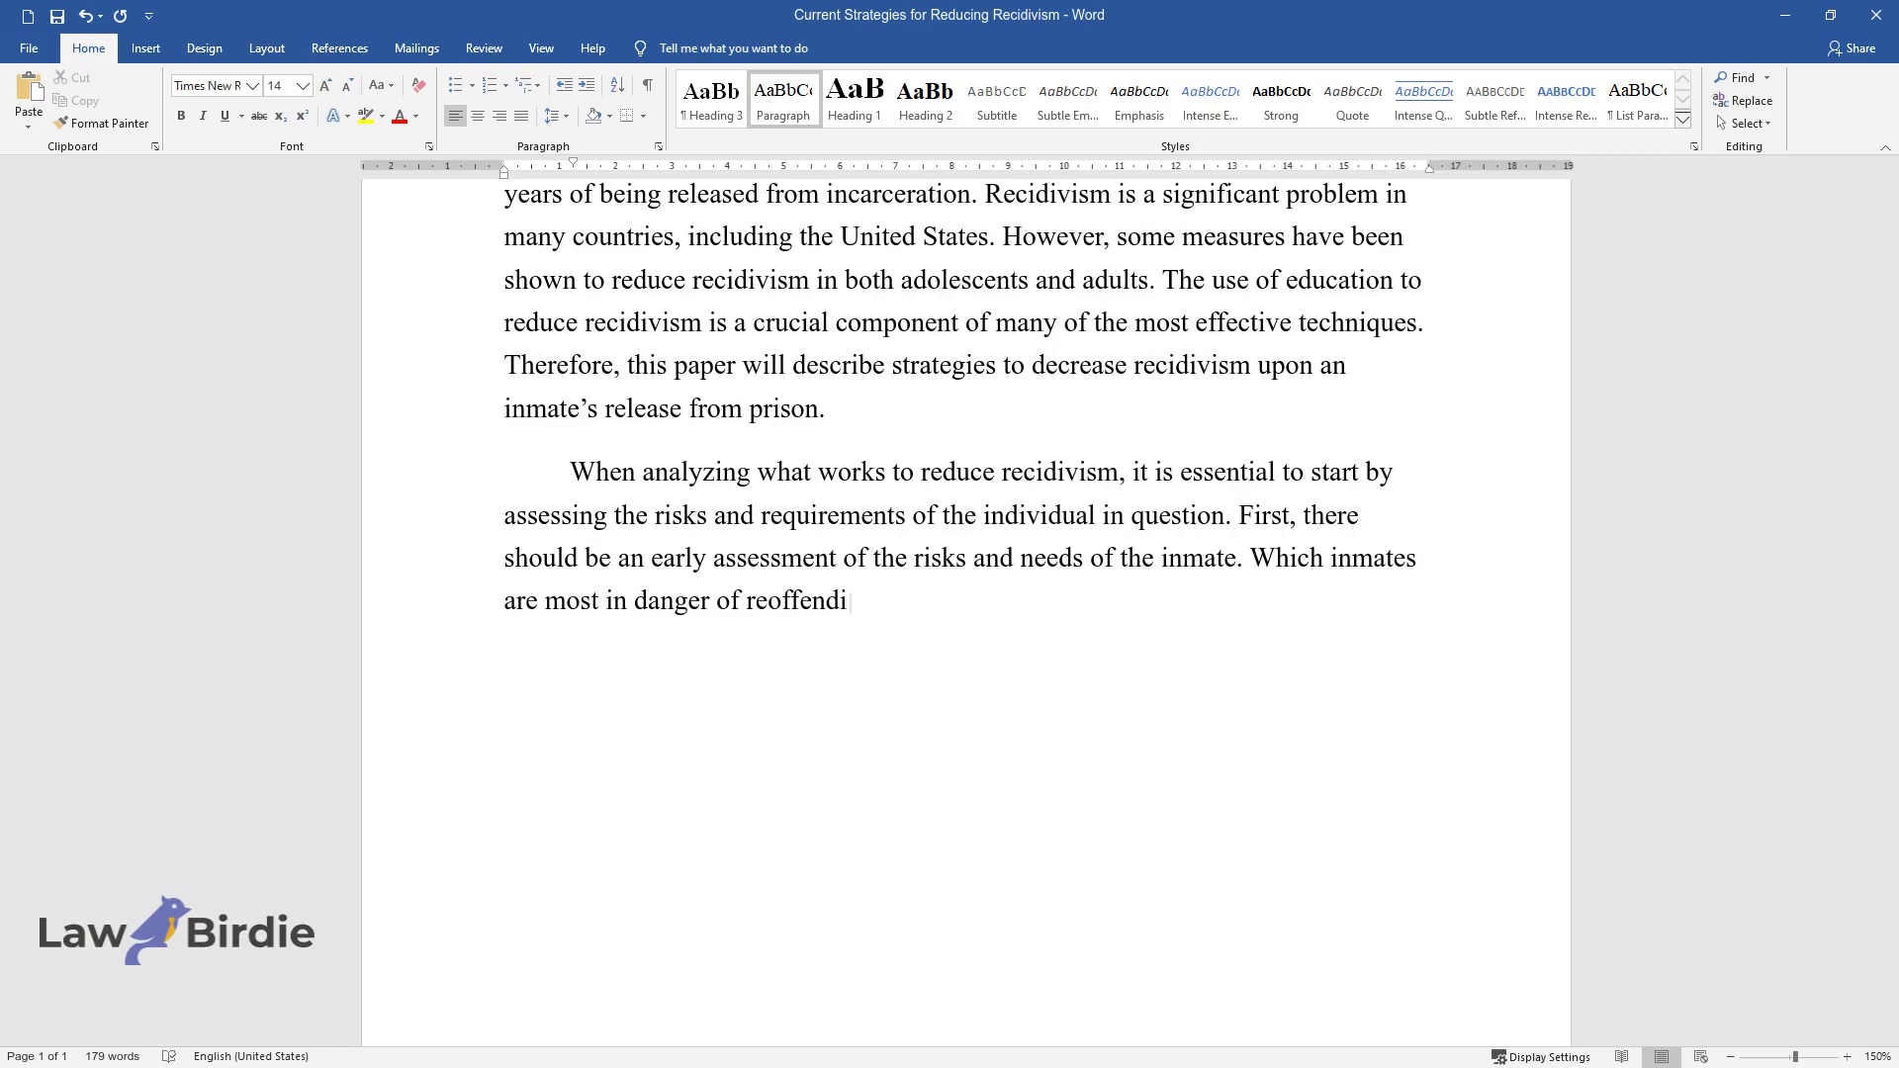
{"action": "type", "text": "ng must be identified and targeted f"}
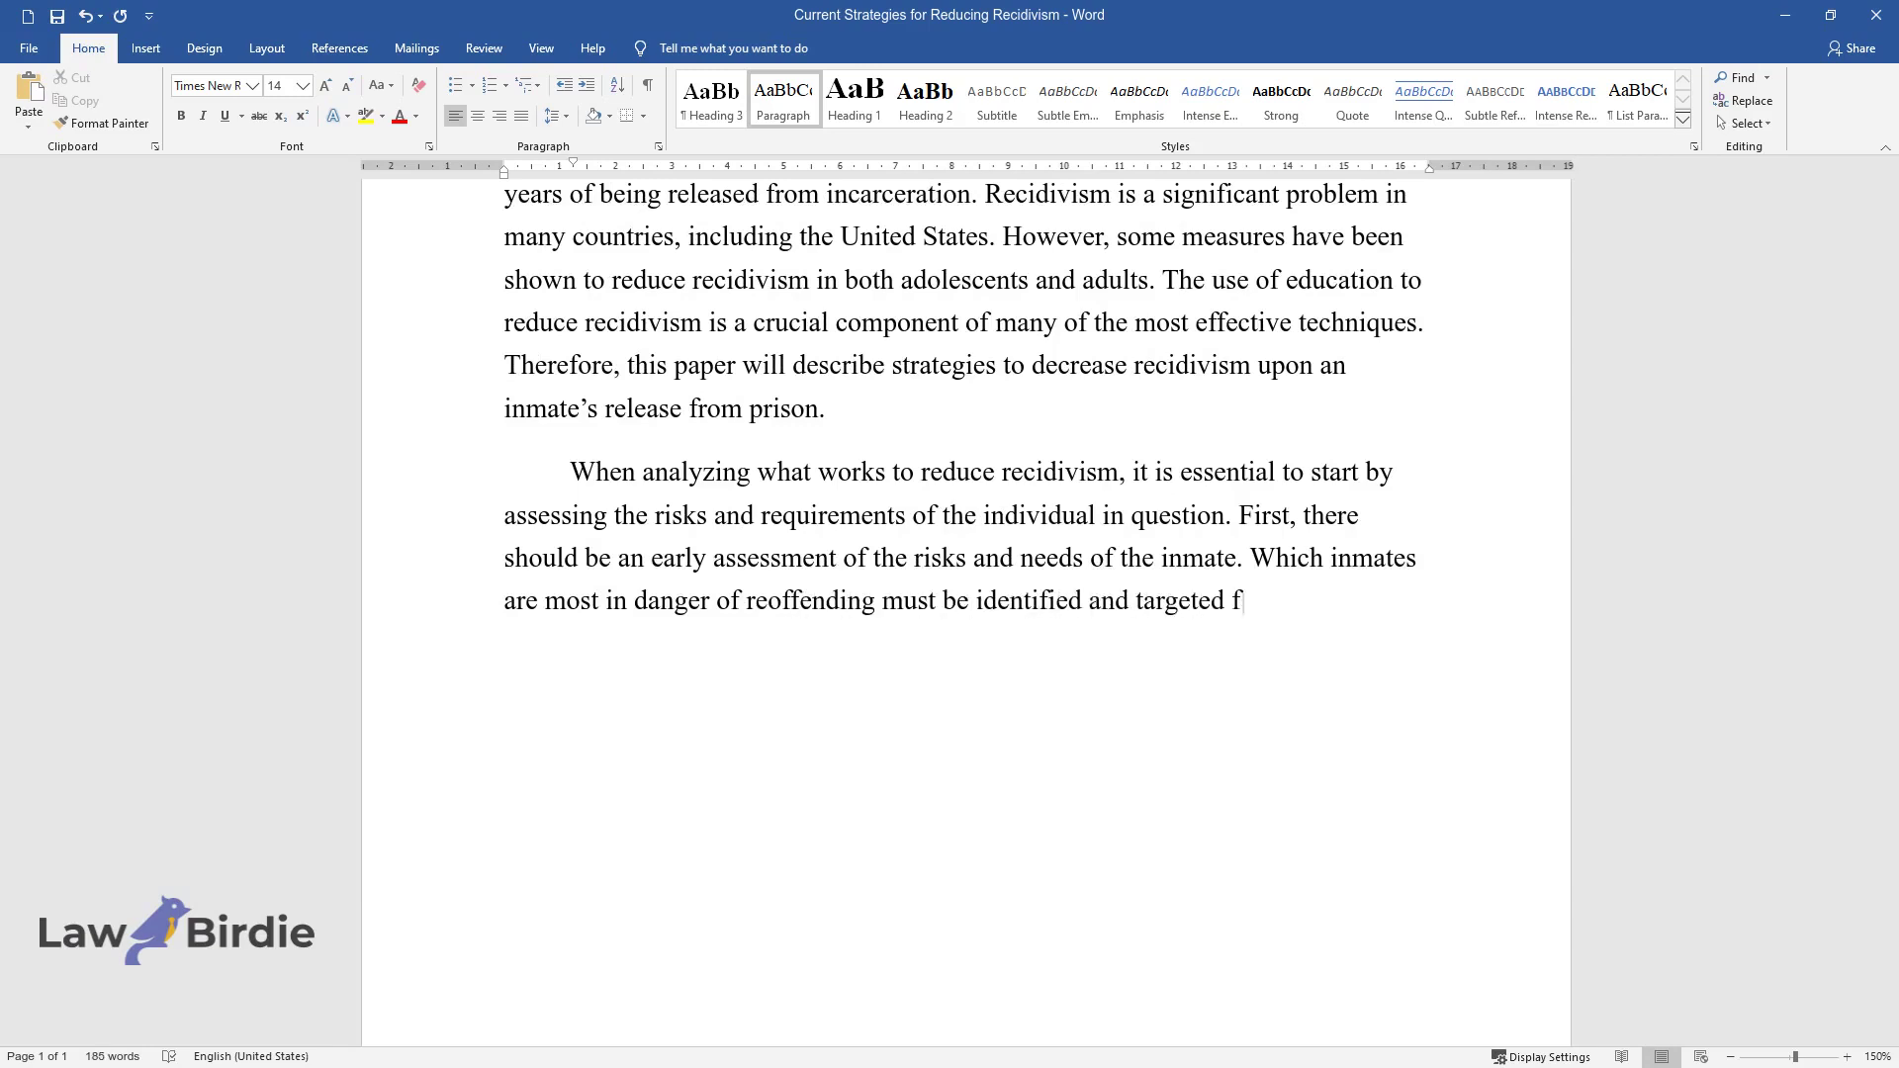
{"action": "type", "text": "or intervention. It can be accomplished throu"}
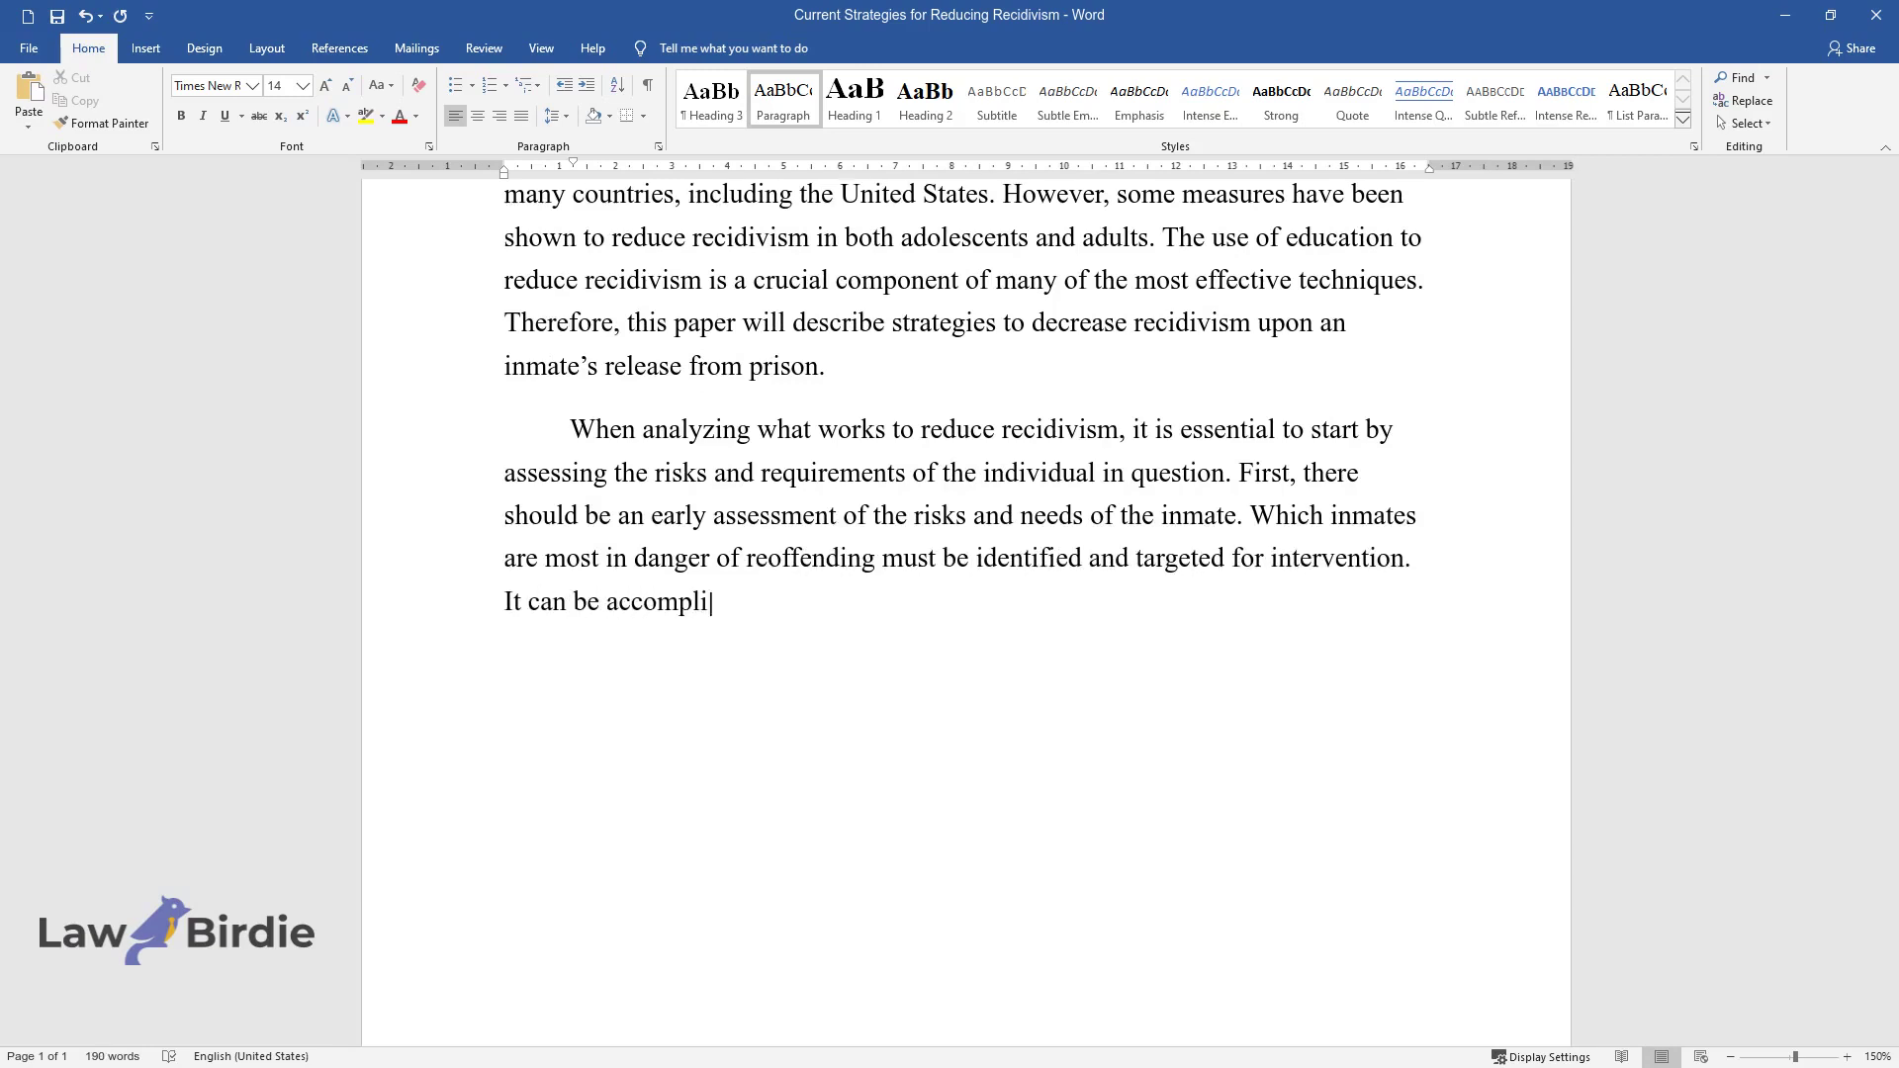
{"action": "type", "text": "gh the use of an objective"}
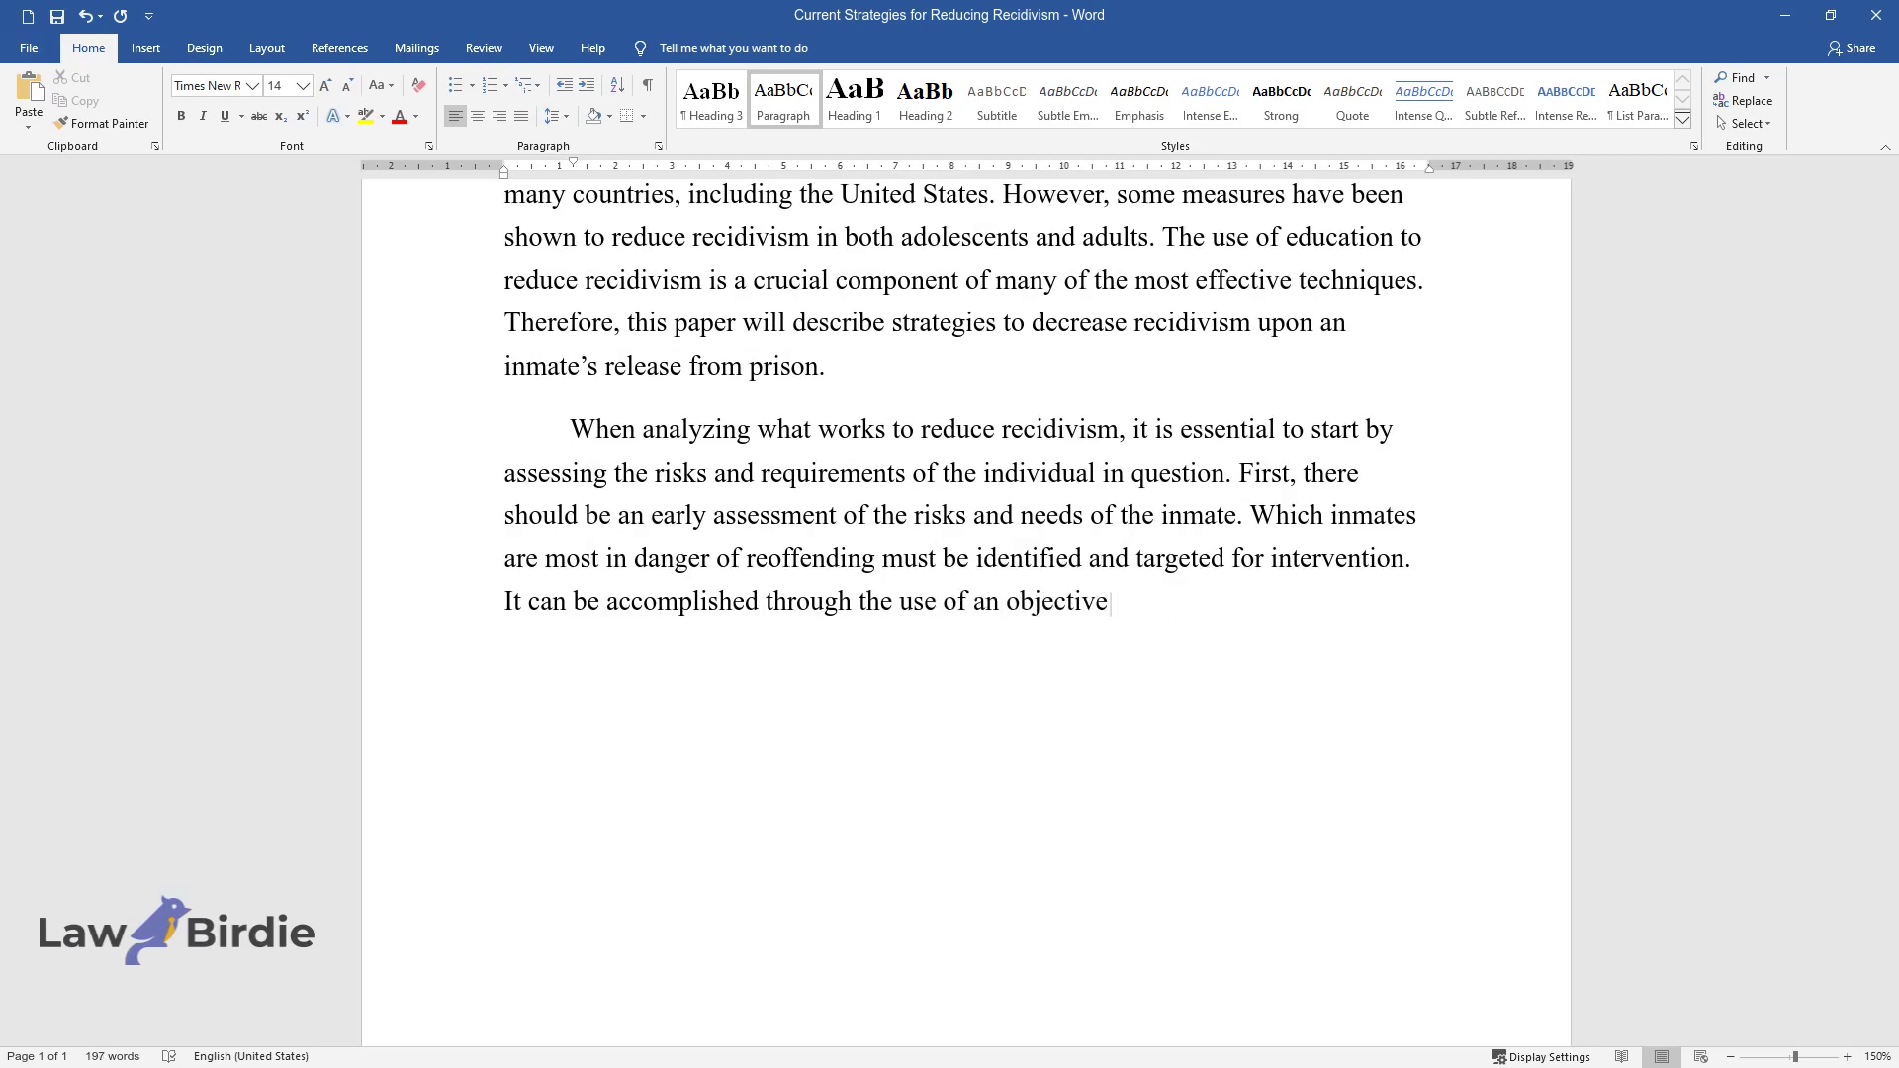
{"action": "type", "text": " risk assessment. A criminogenic needs assessment shou"}
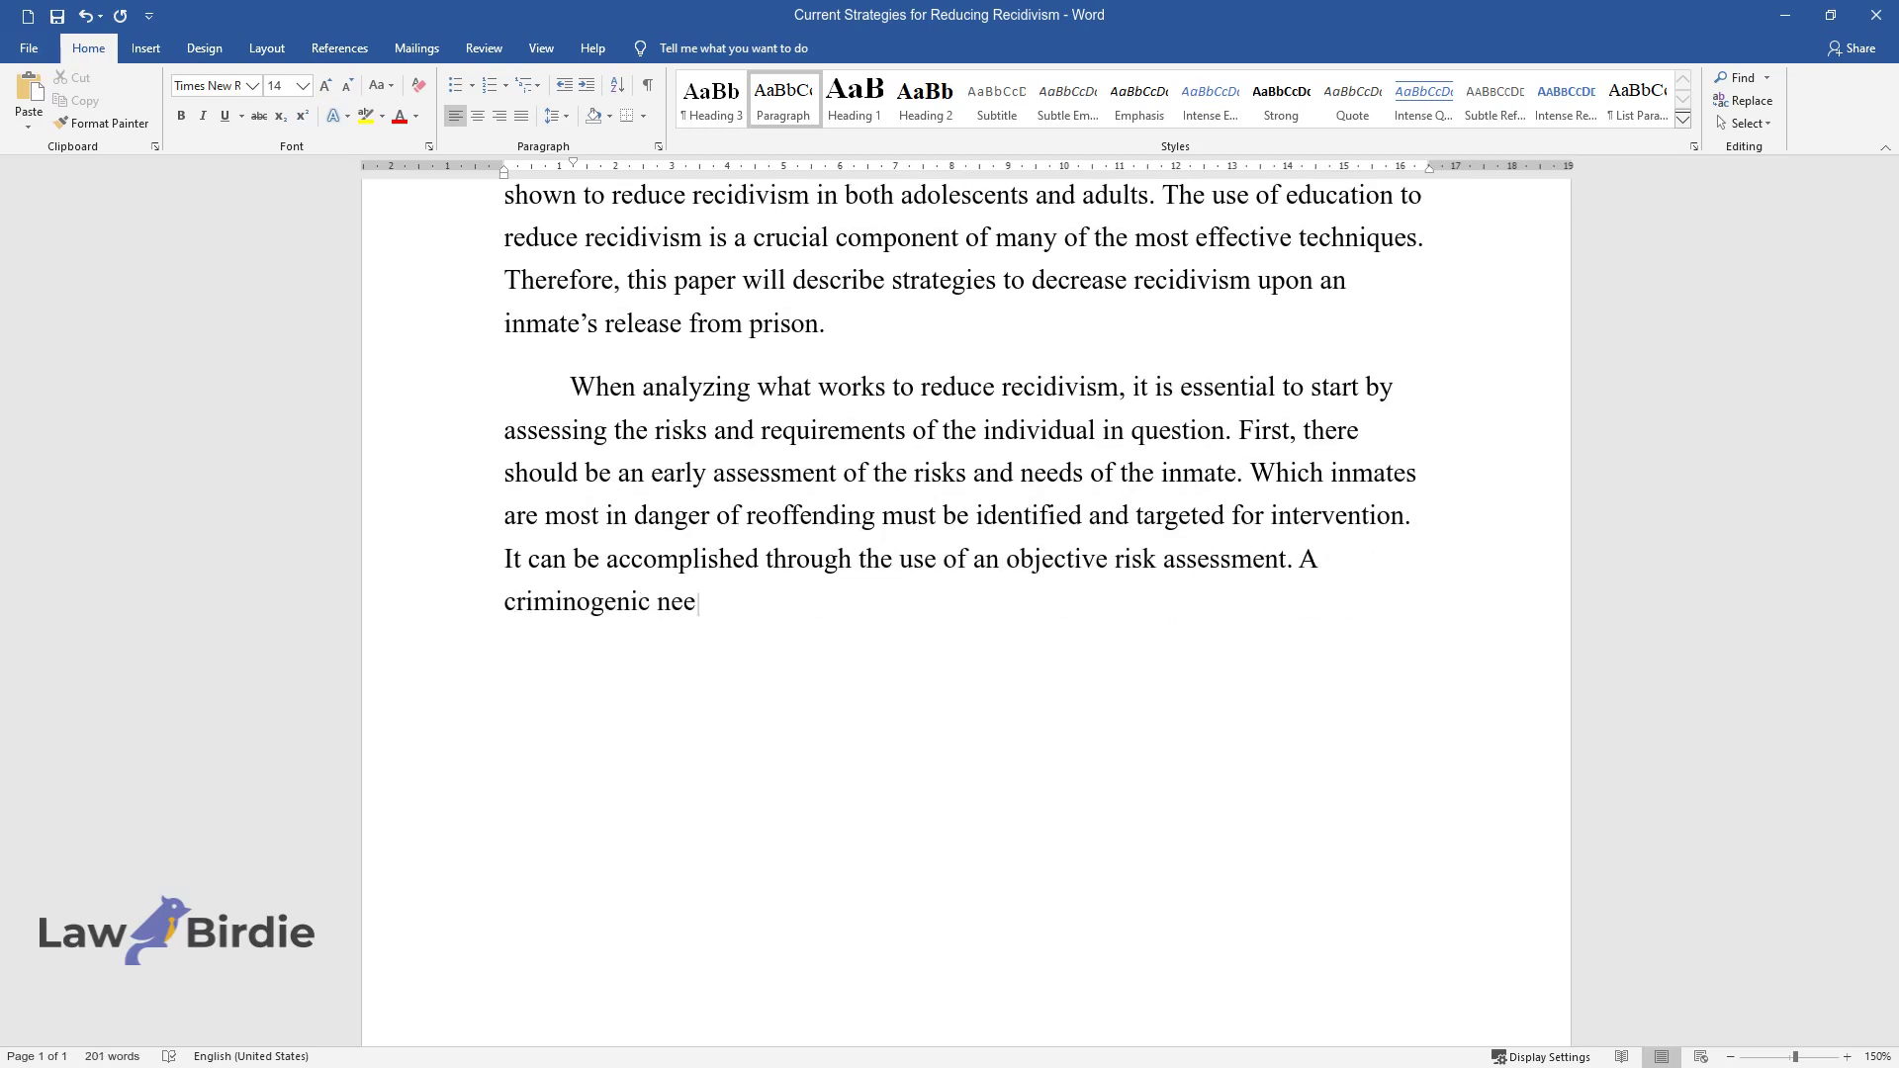
Complete the sentence on conducting a criminogenic needs assessment on convicts in danger of reoffending, highlighting components that might have been added to their lawbreaker activity
{"action": "type", "text": "ld also be conduct"}
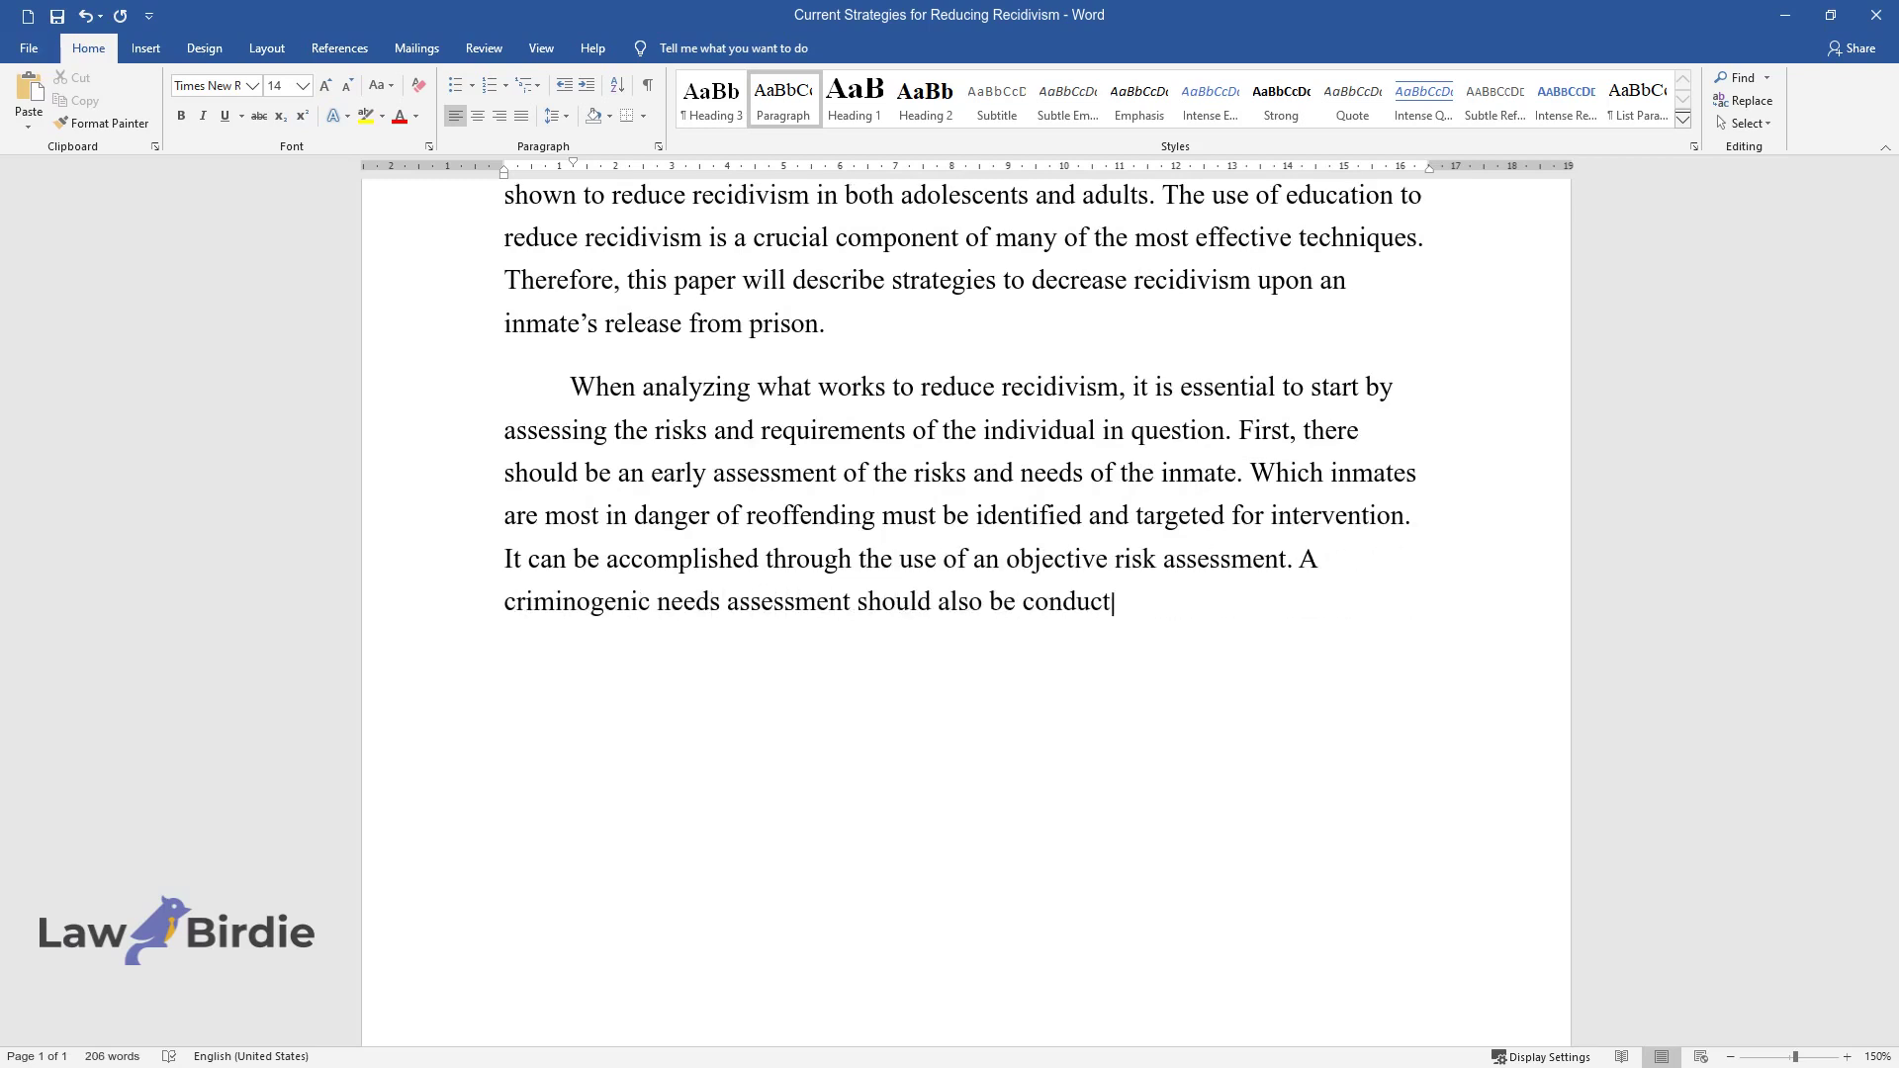
{"action": "type", "text": "ed on convicts who have been perceived as being in da"}
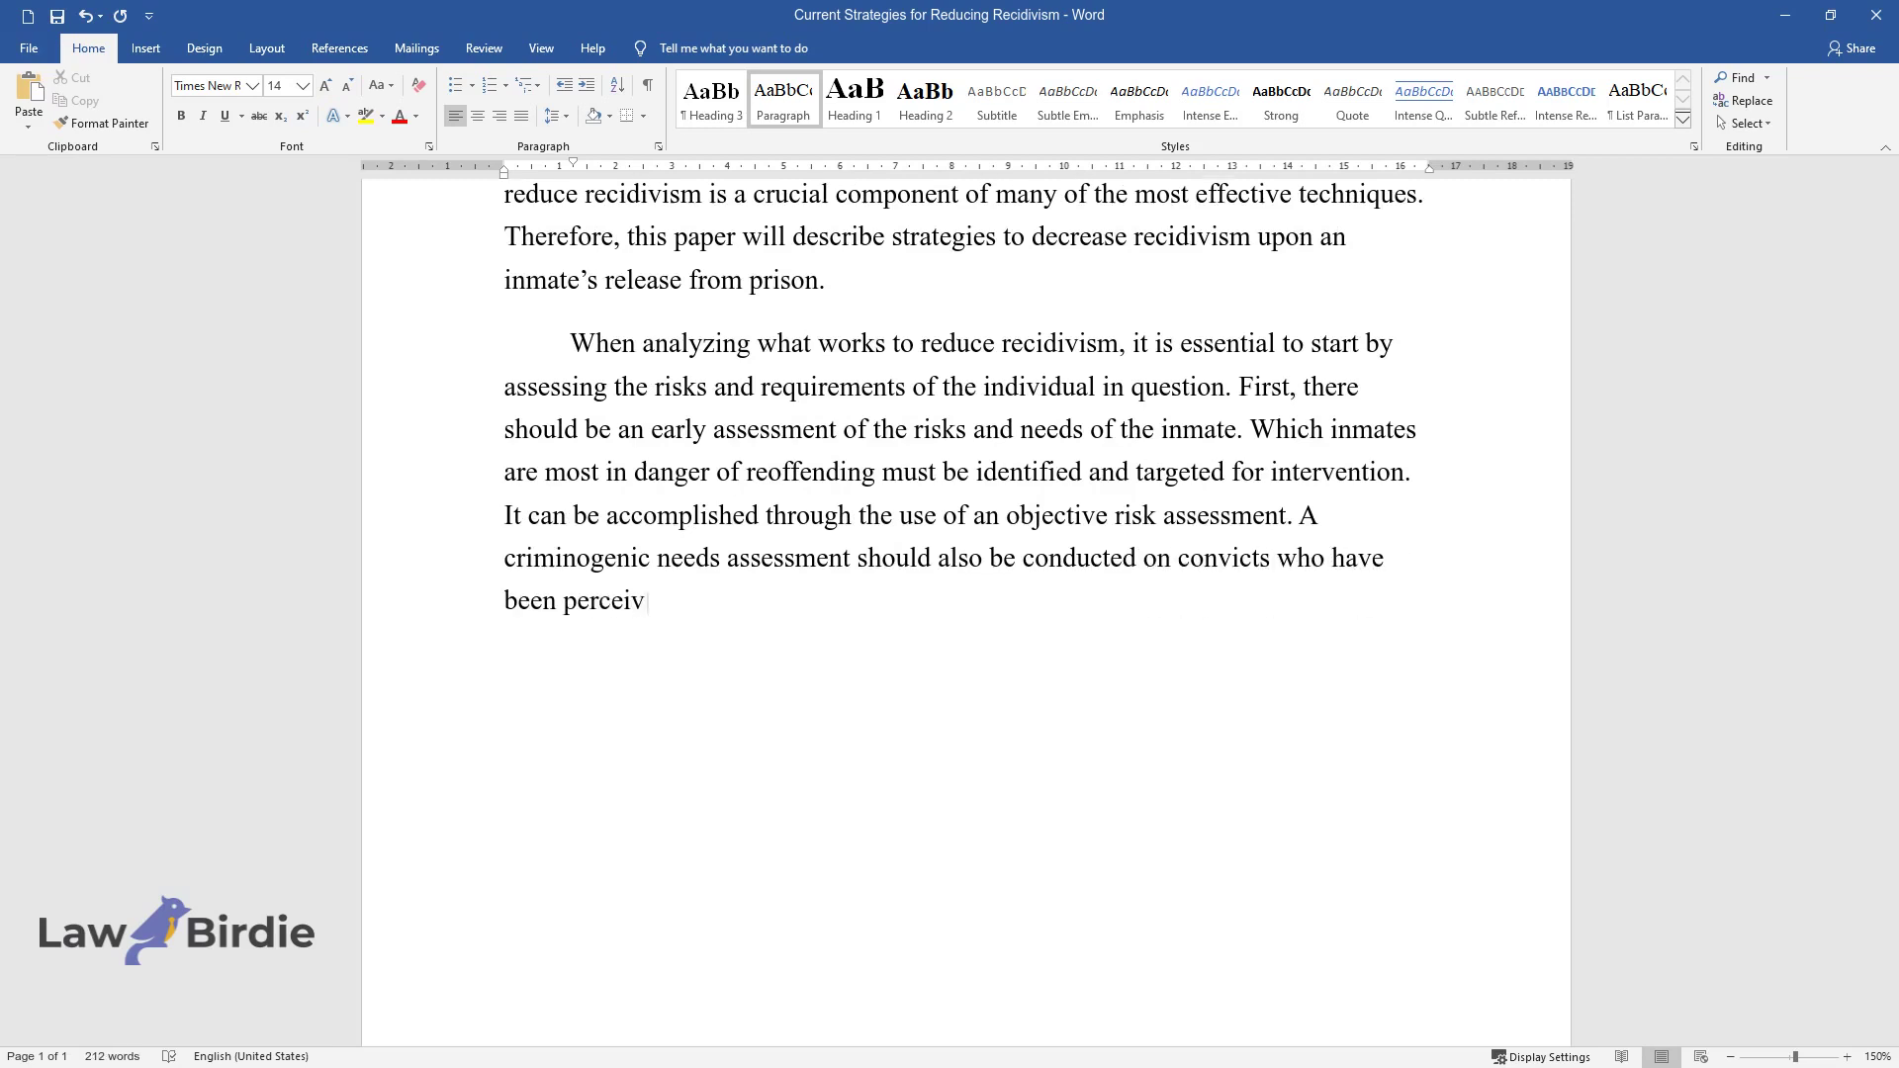
{"action": "type", "text": "nger of reoffendin"}
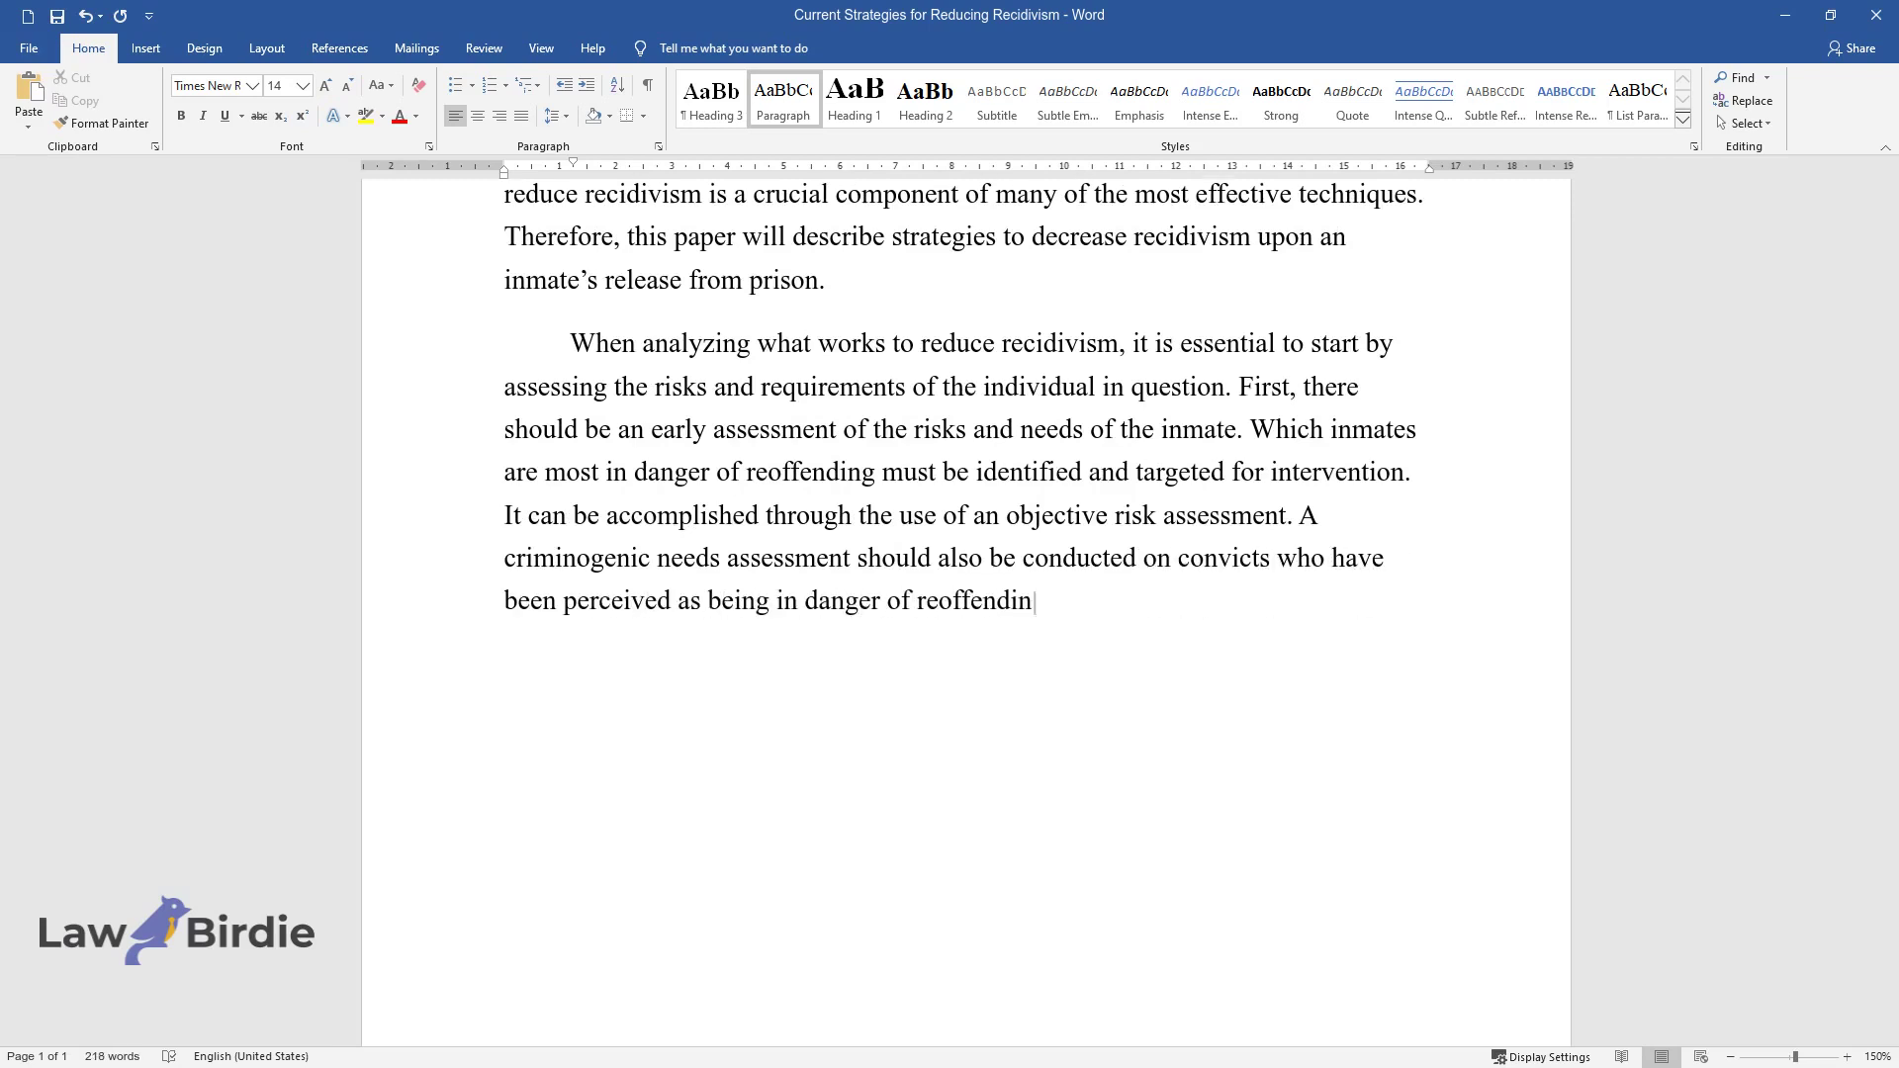
{"action": "type", "text": "g, during which components that might have been added"}
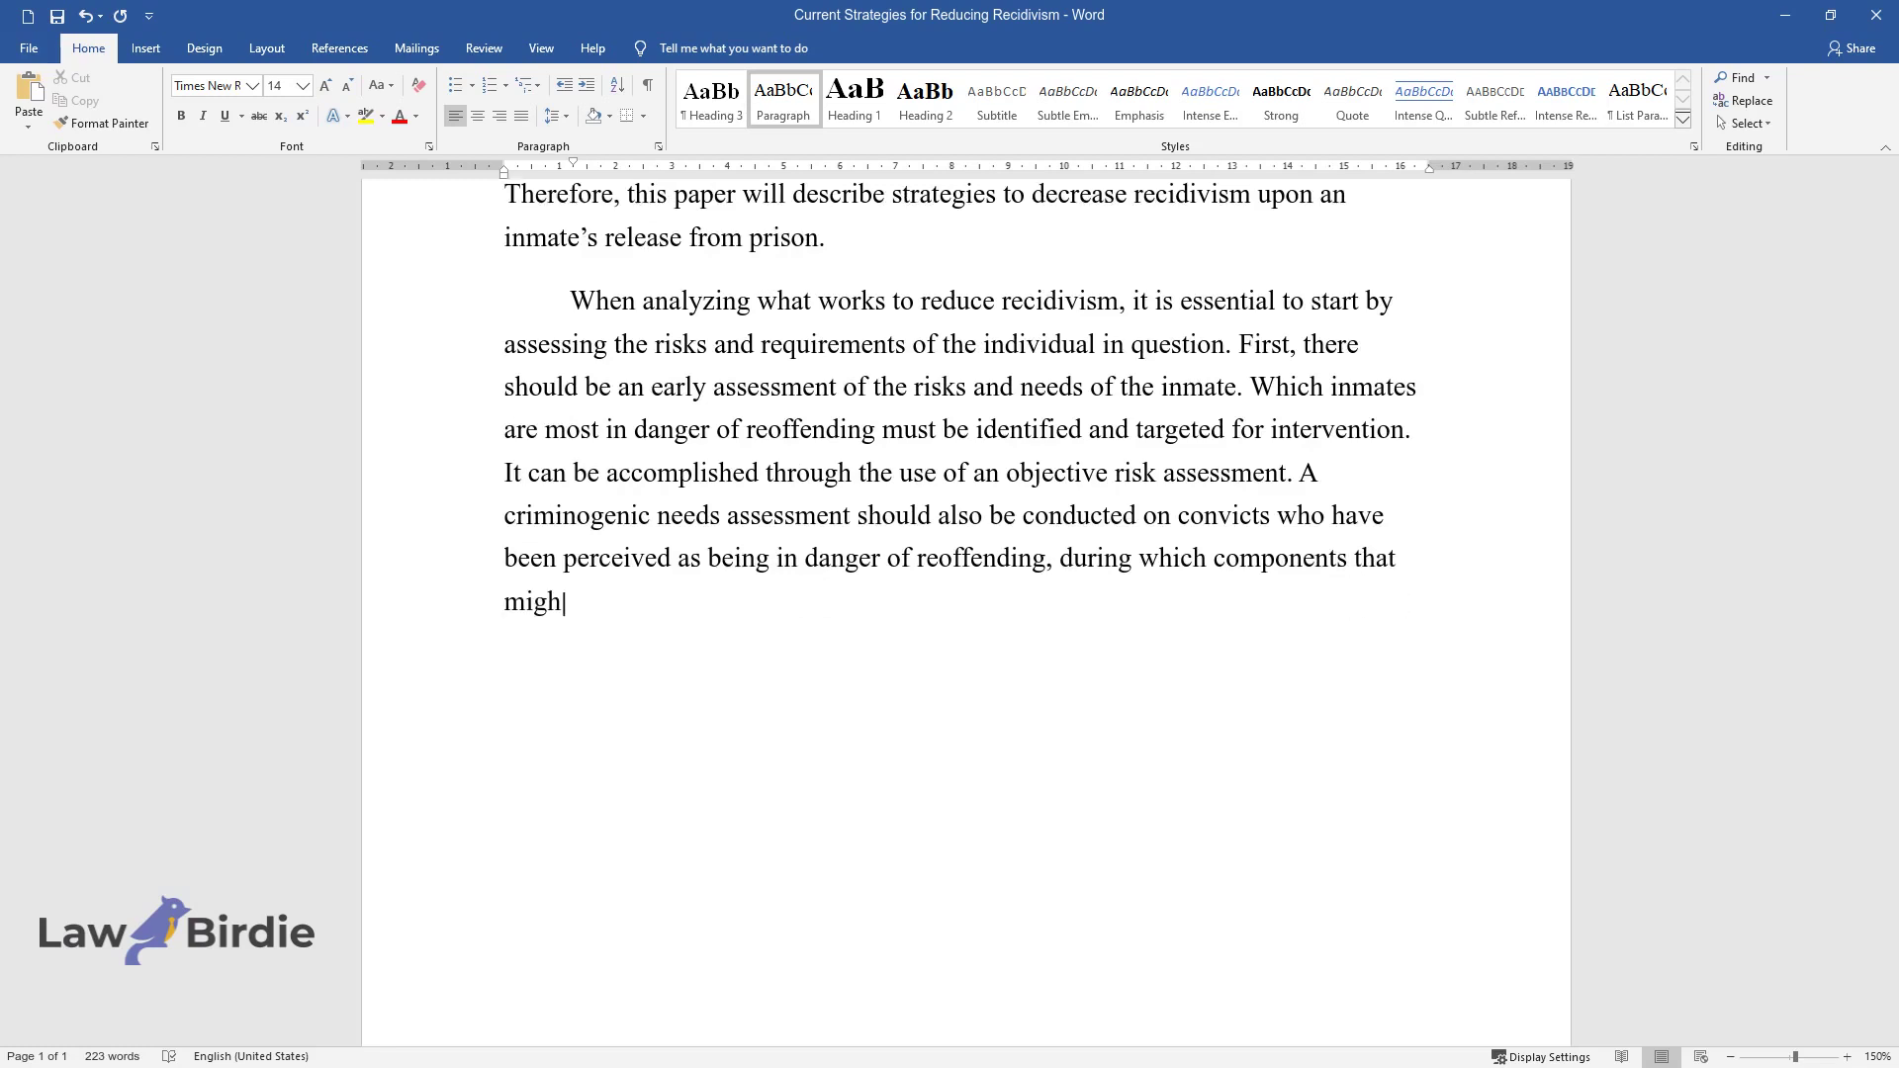
{"action": "type", "text": " to their lawbreaker activity are highlighted. Staff m"}
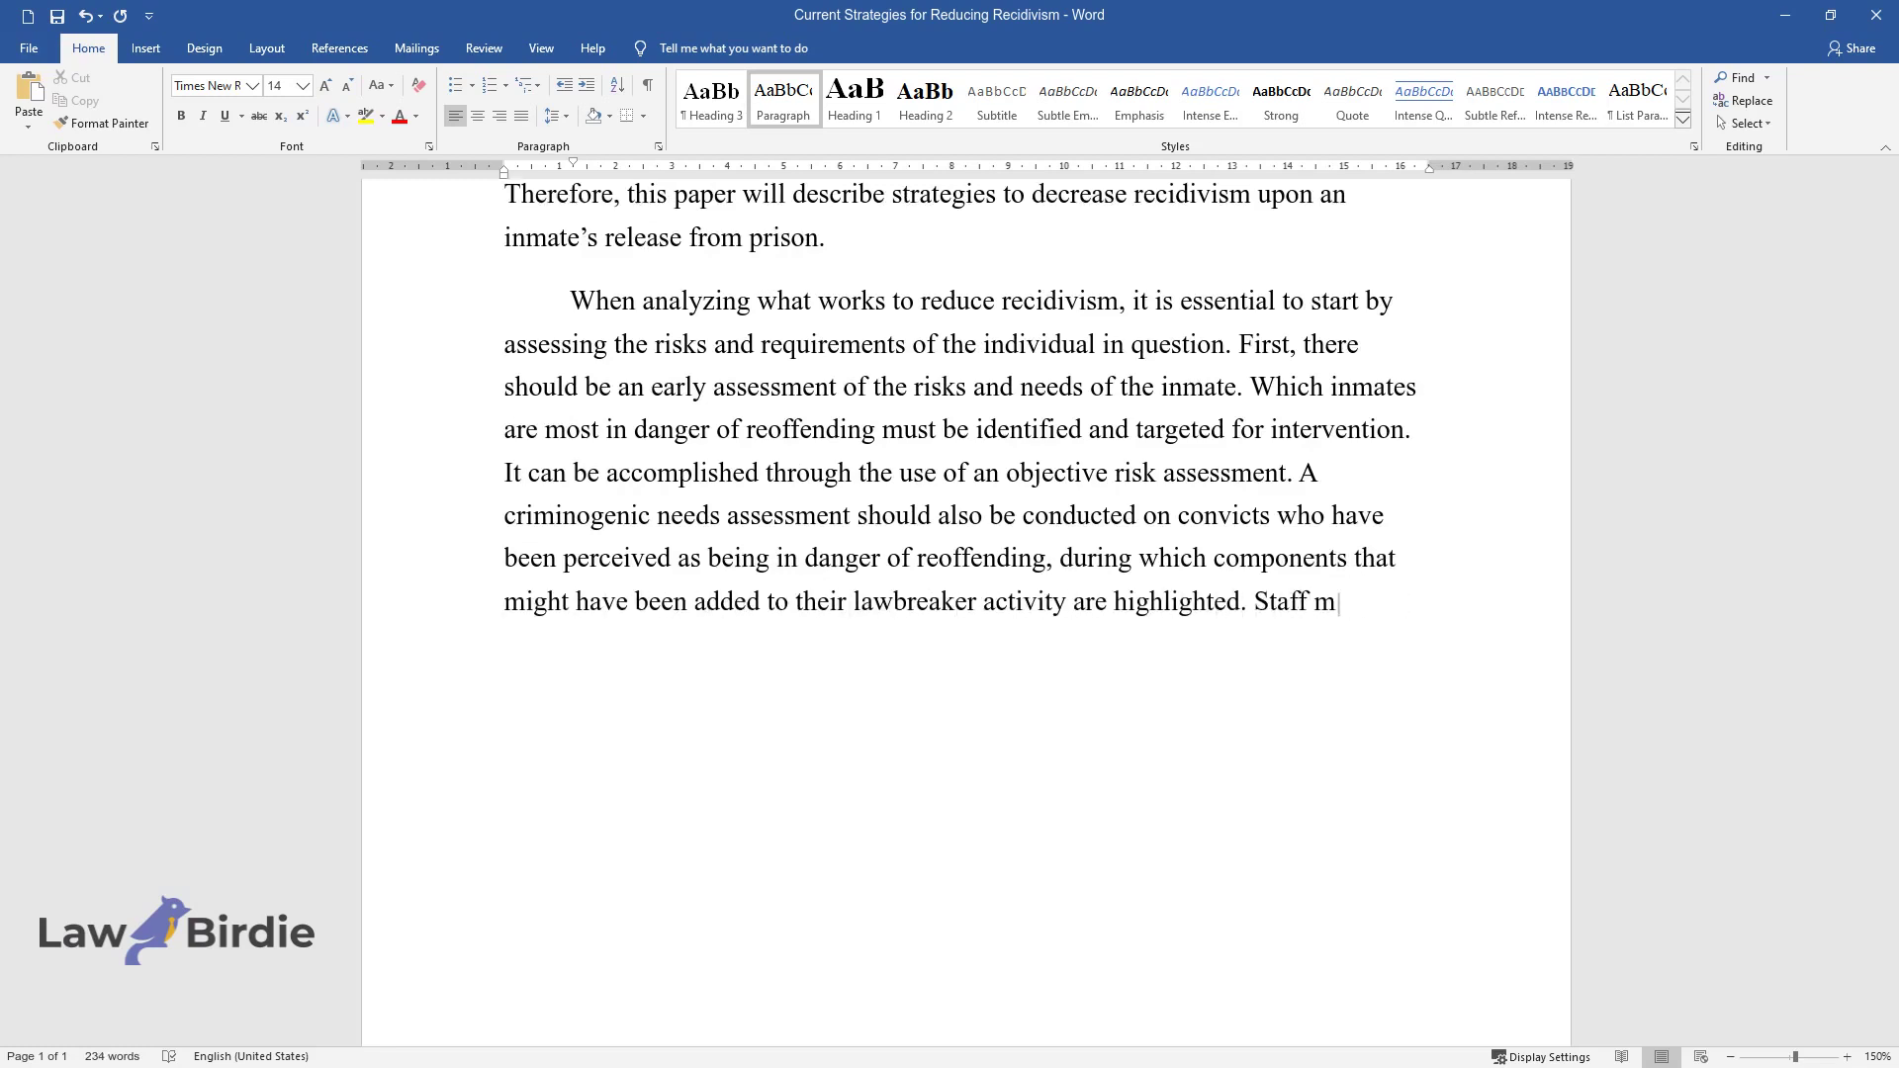
Write that staff members at prisons and jails can more successfully build a recovery program that assists each convict with planning for discharge from prison
{"action": "type", "text": "embers at prisons and jails can more"}
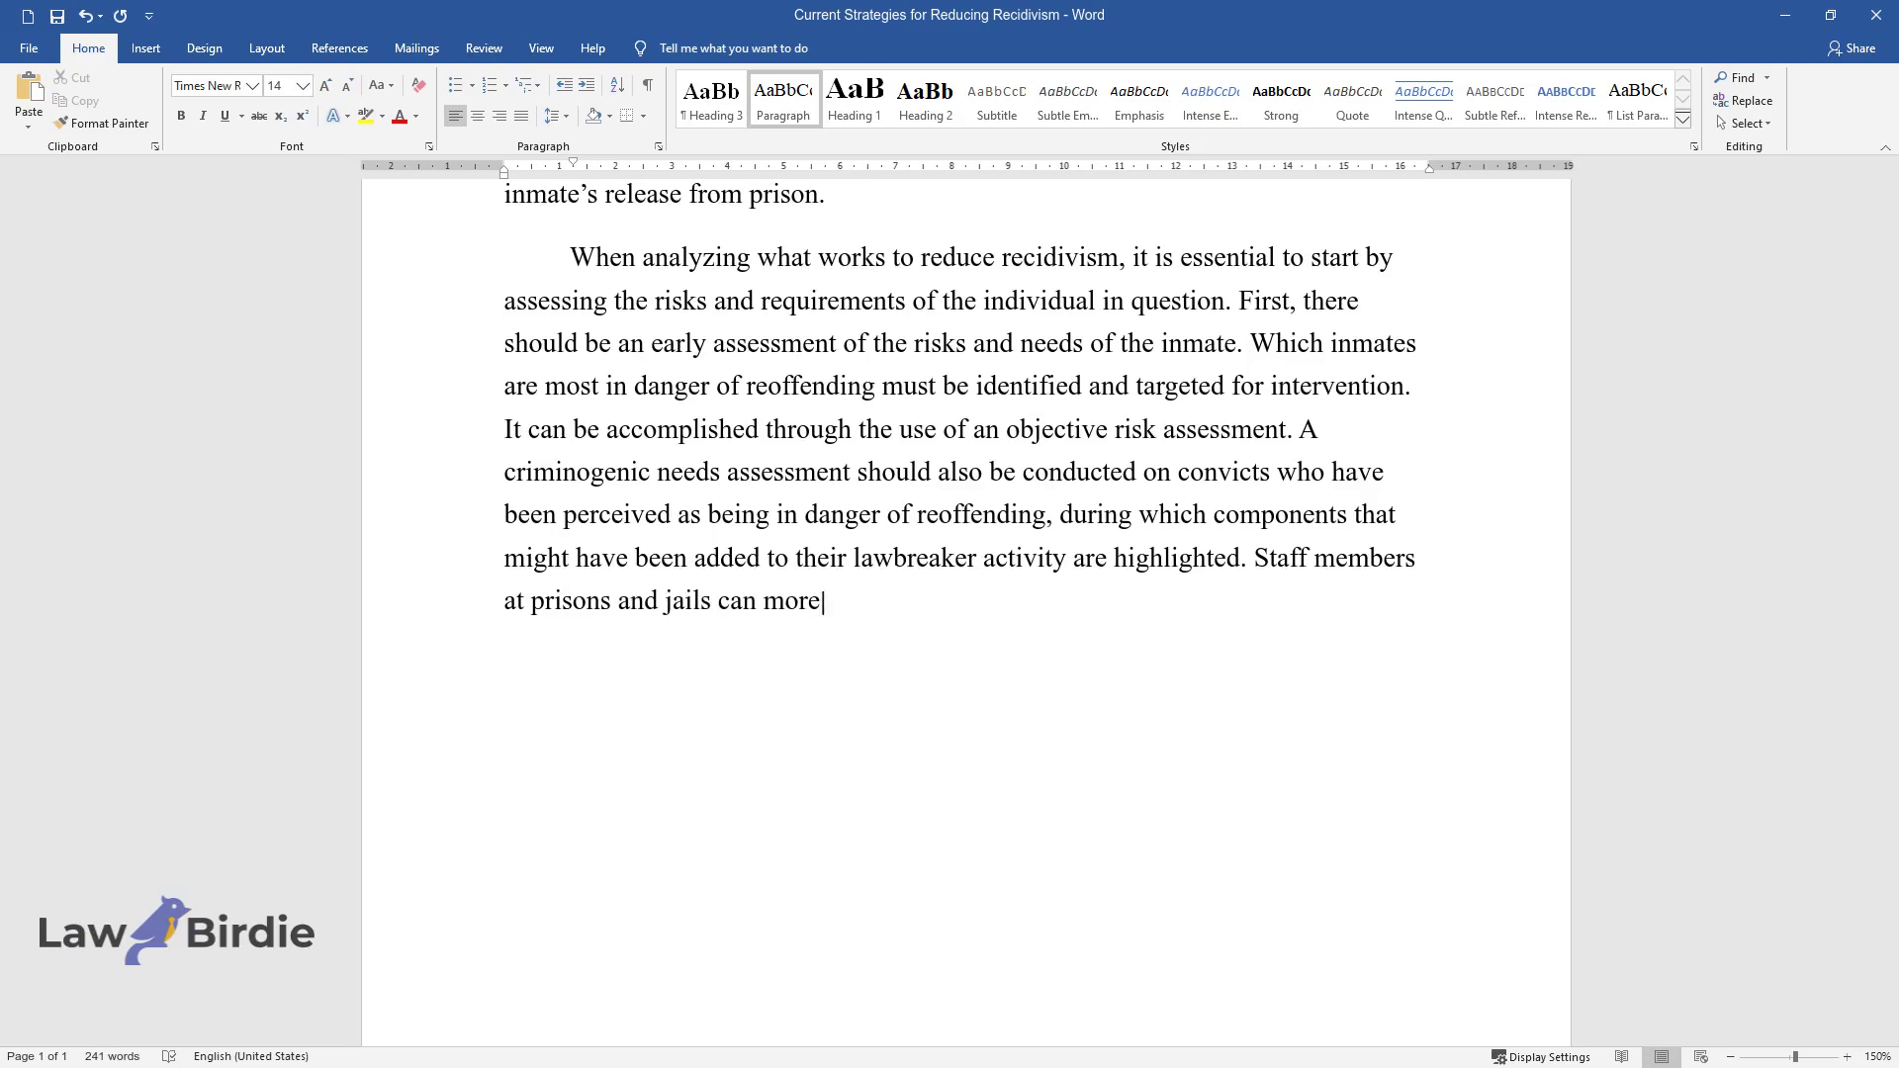
{"action": "type", "text": " successfully build a recovery progr"}
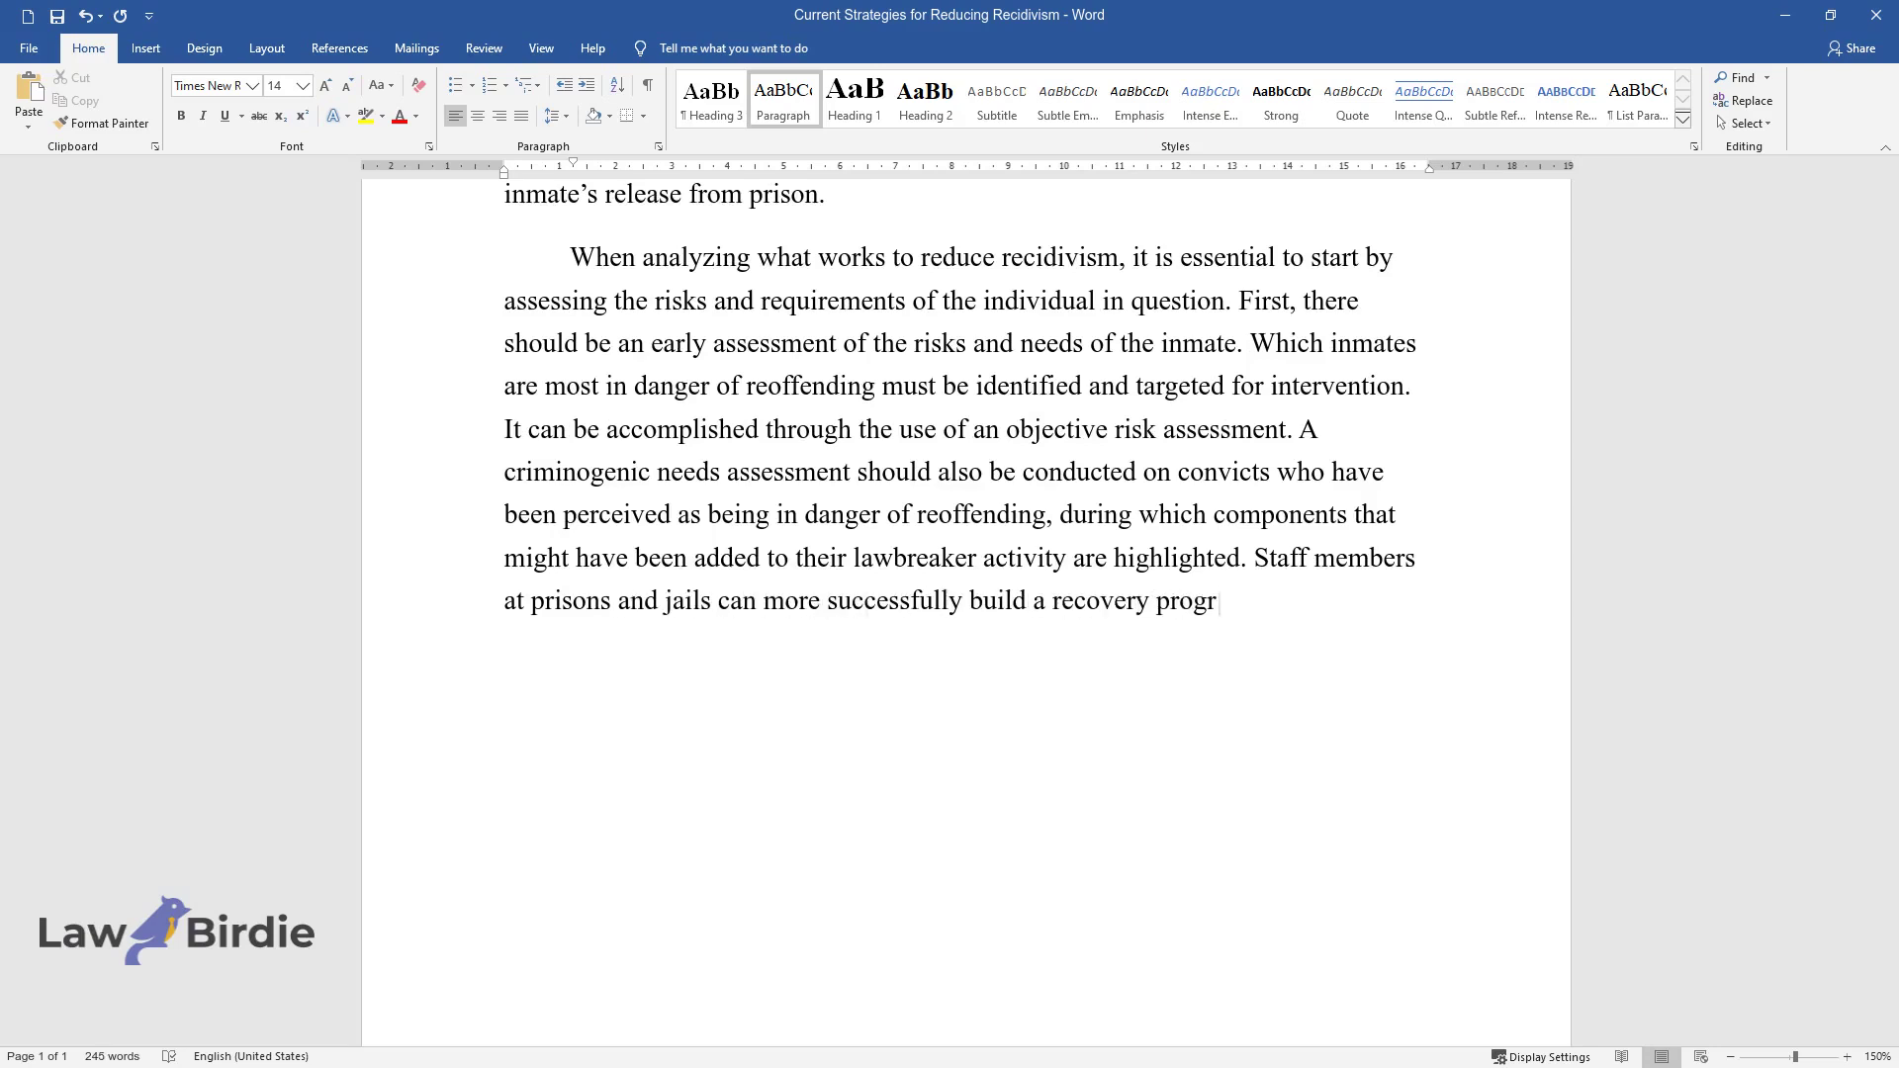
{"action": "type", "text": "am that assists each convict with pl"}
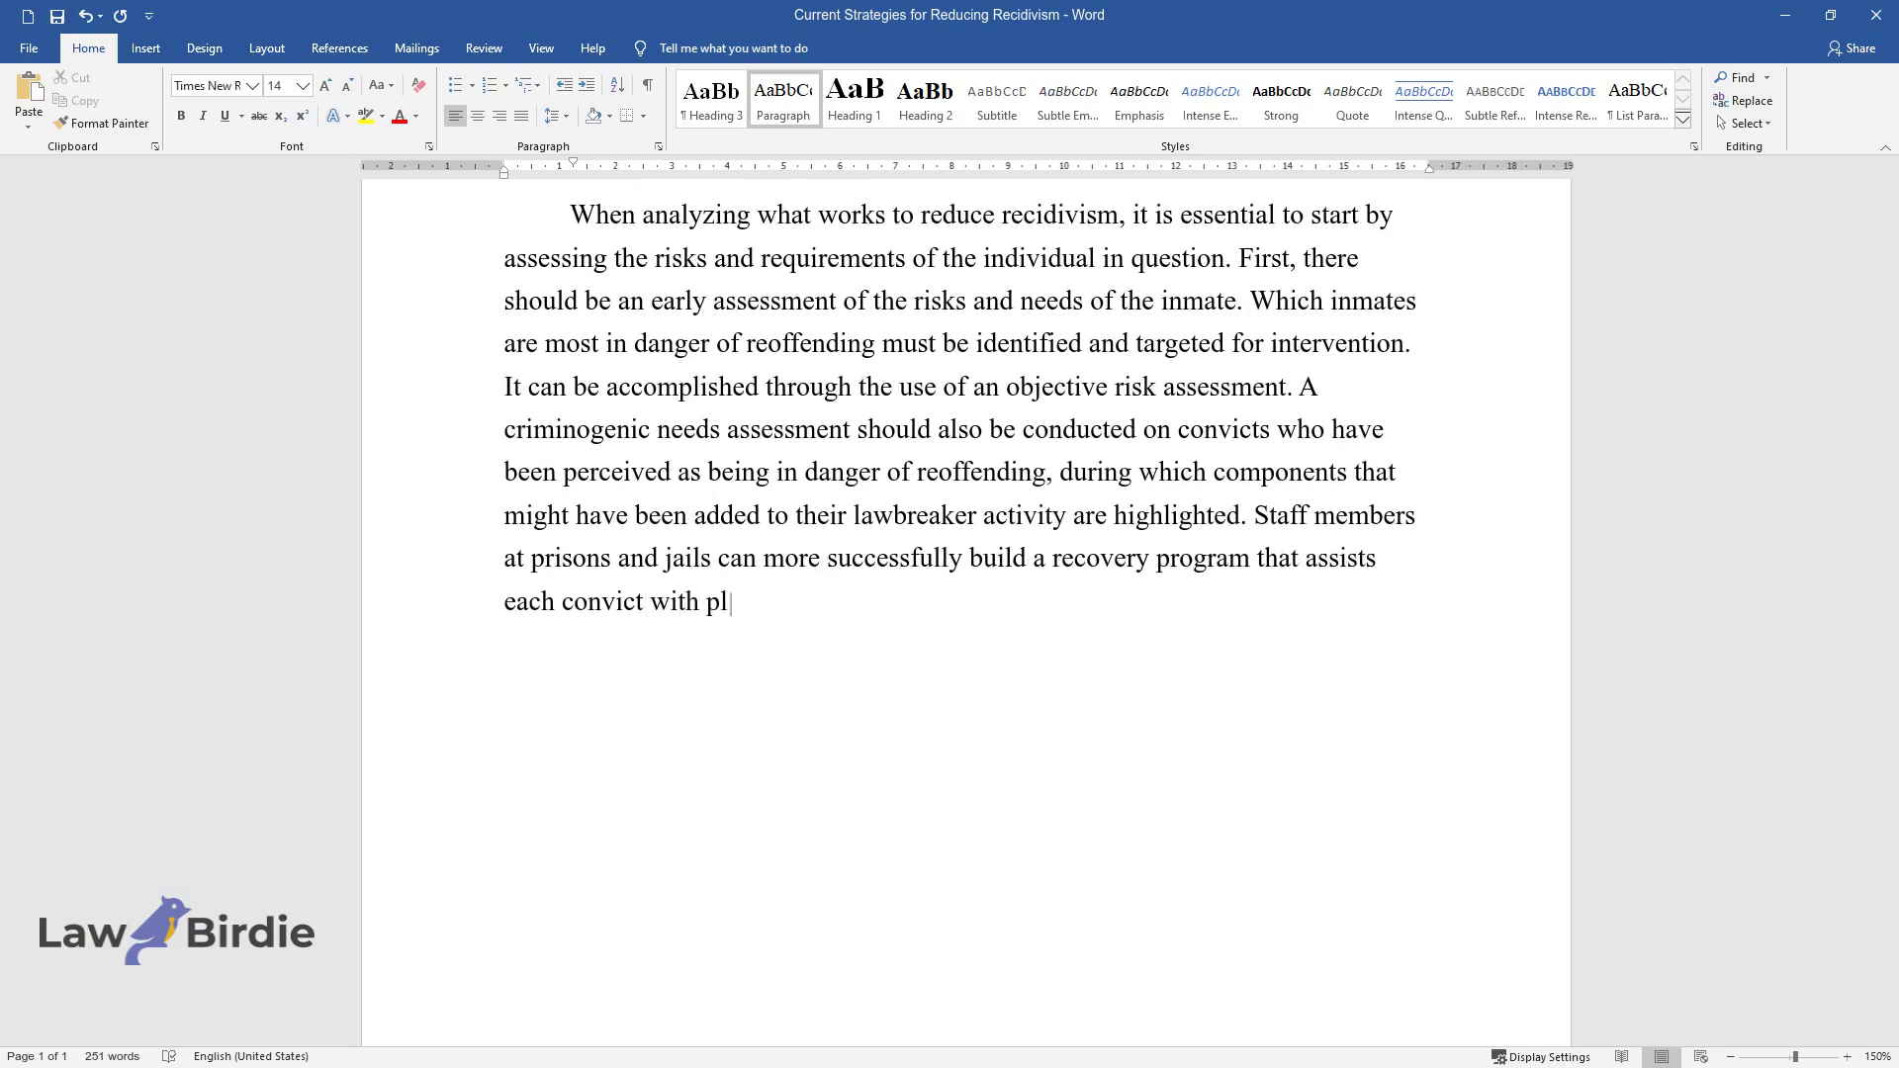
{"action": "type", "text": "anning for discharge from prison. I"}
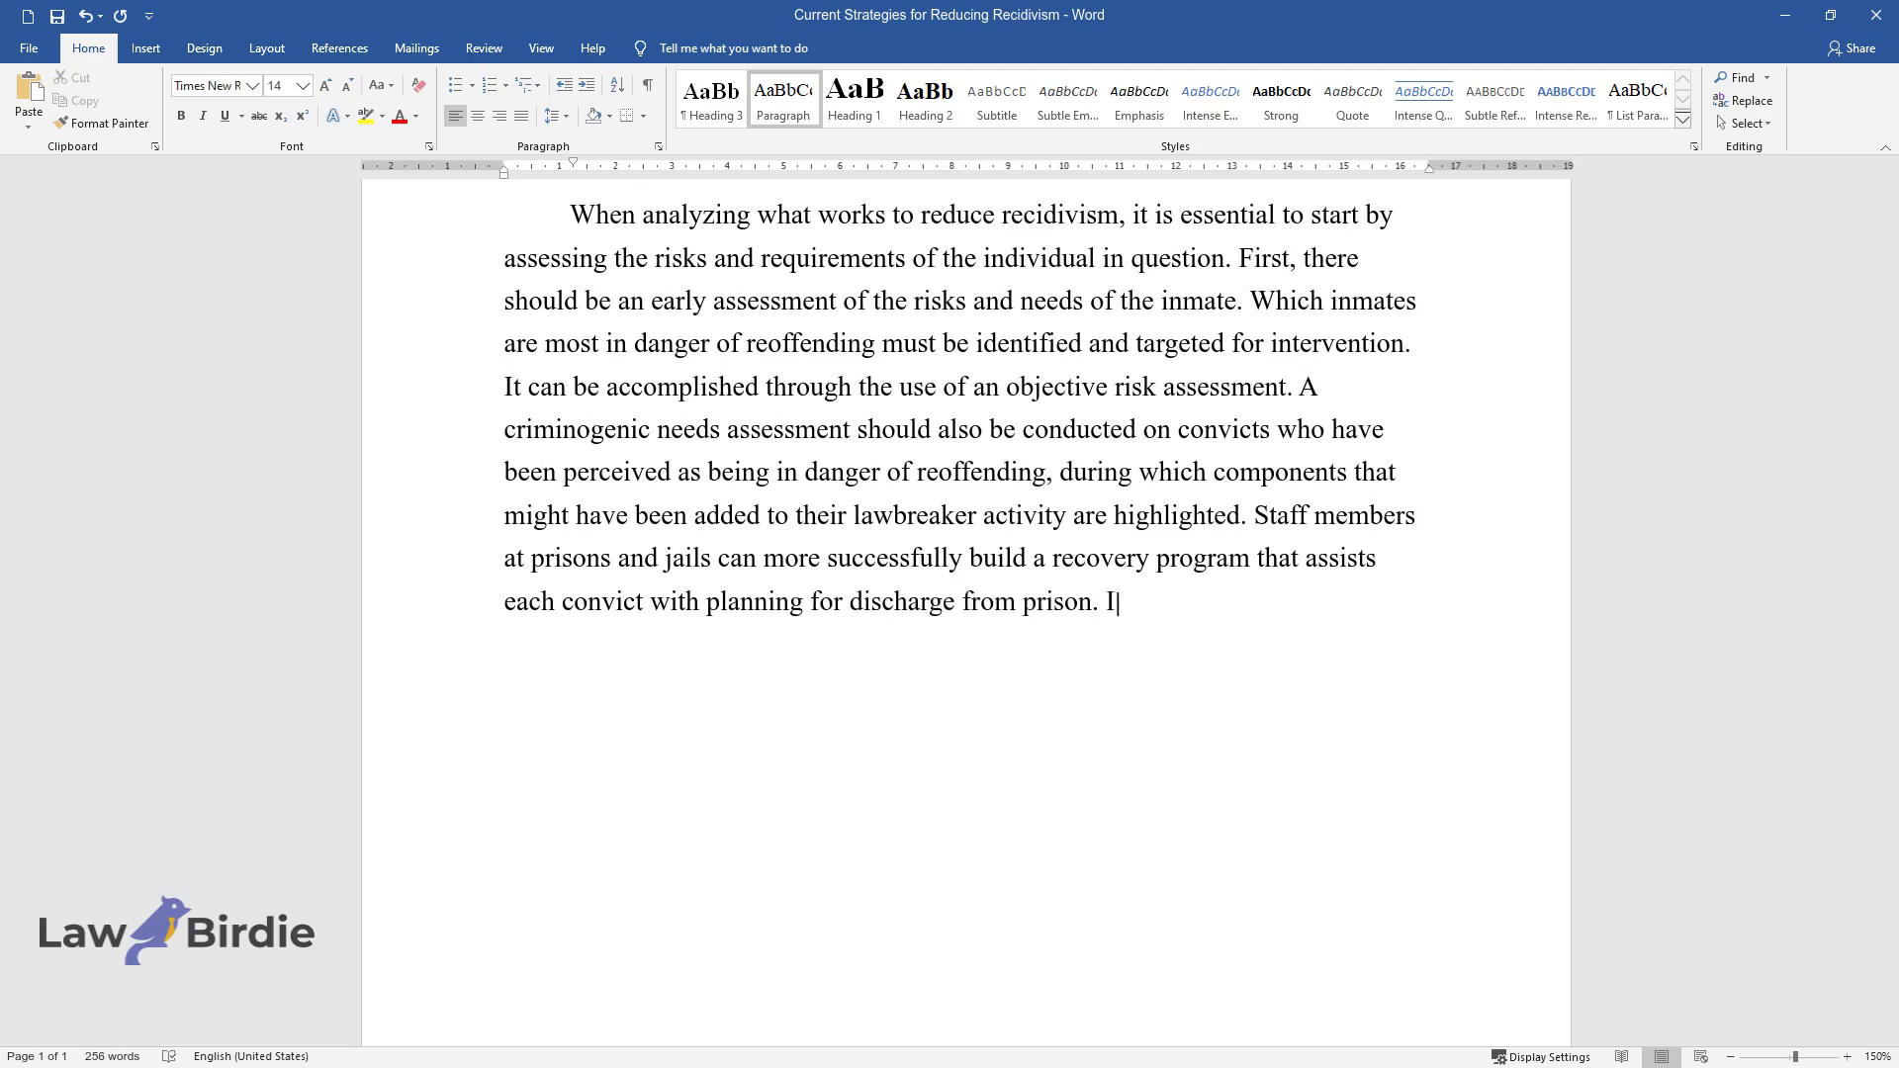
Finish the paragraph with identifying who is at risk and developing a unique needs assessment profile for each individual in their care, and begin a new paragraph
{"action": "type", "text": "t can be done by identifying who is "}
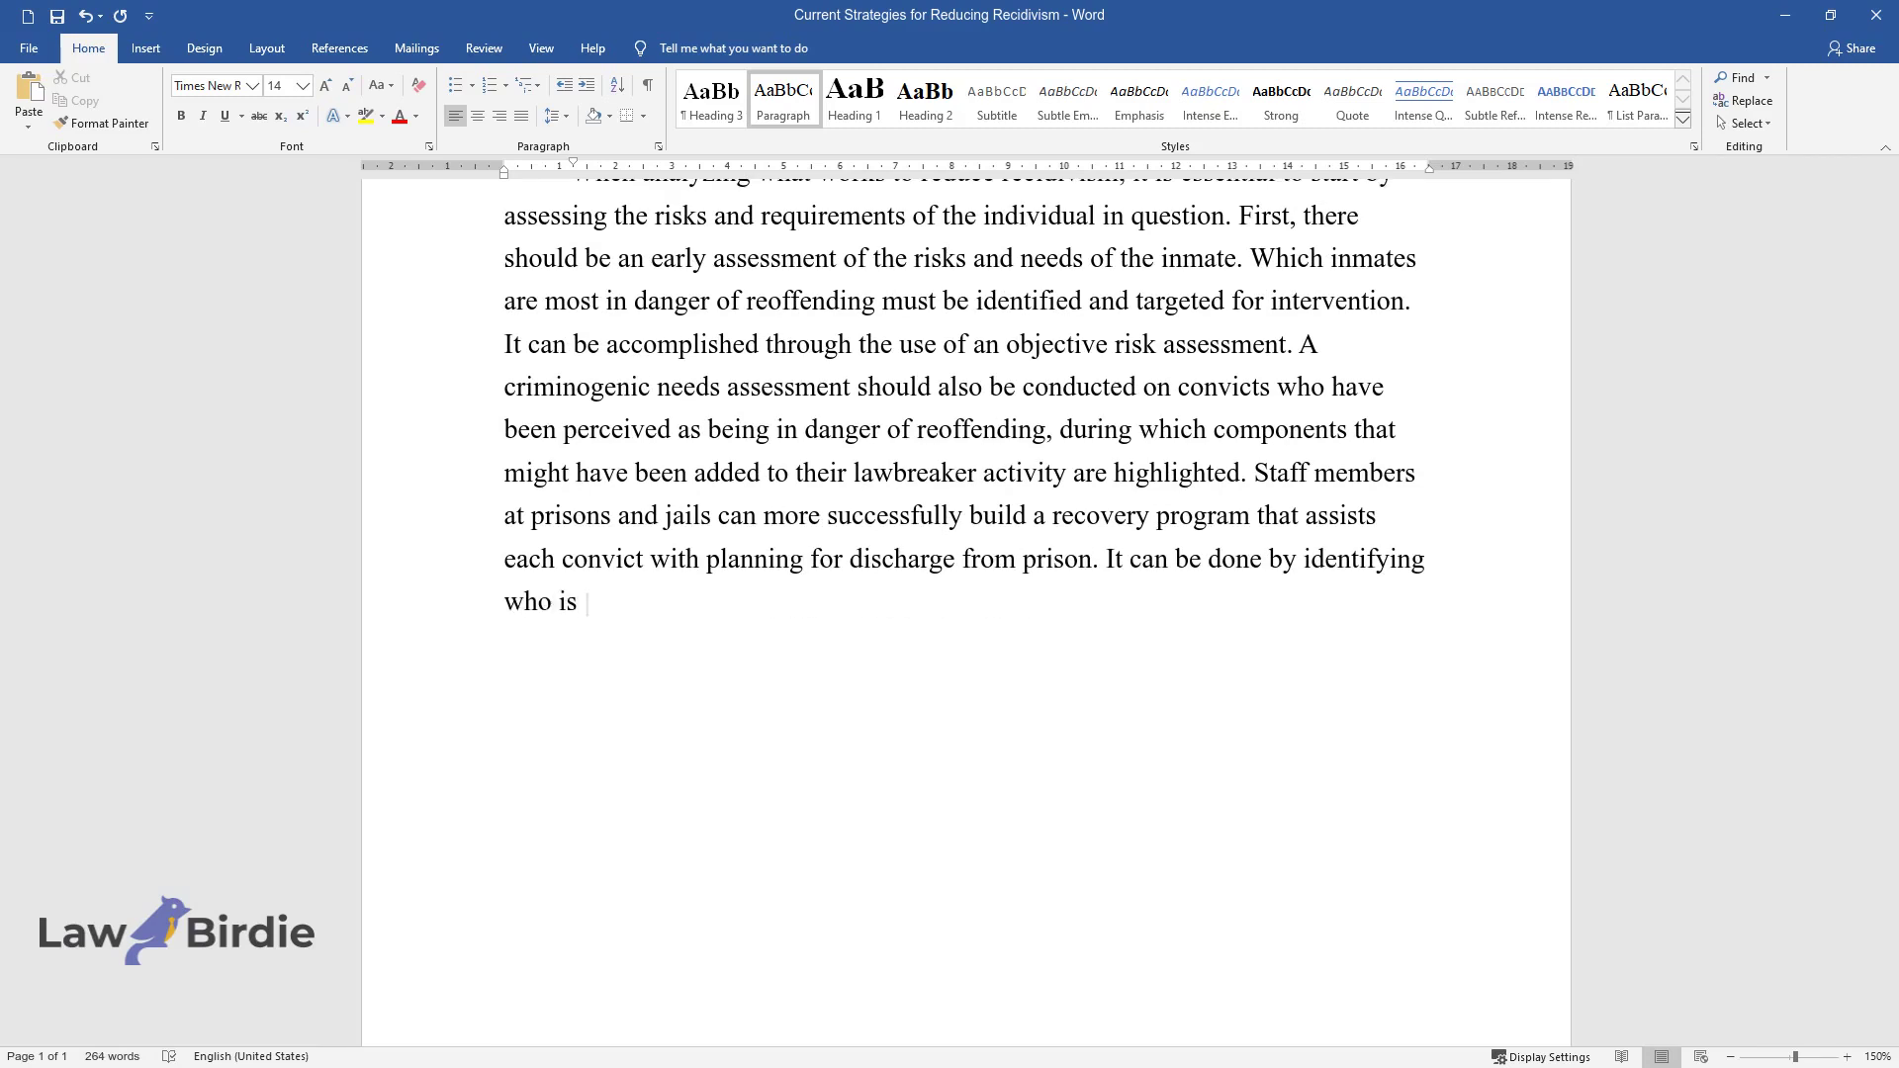
{"action": "type", "text": "at risk and developing a unique need"}
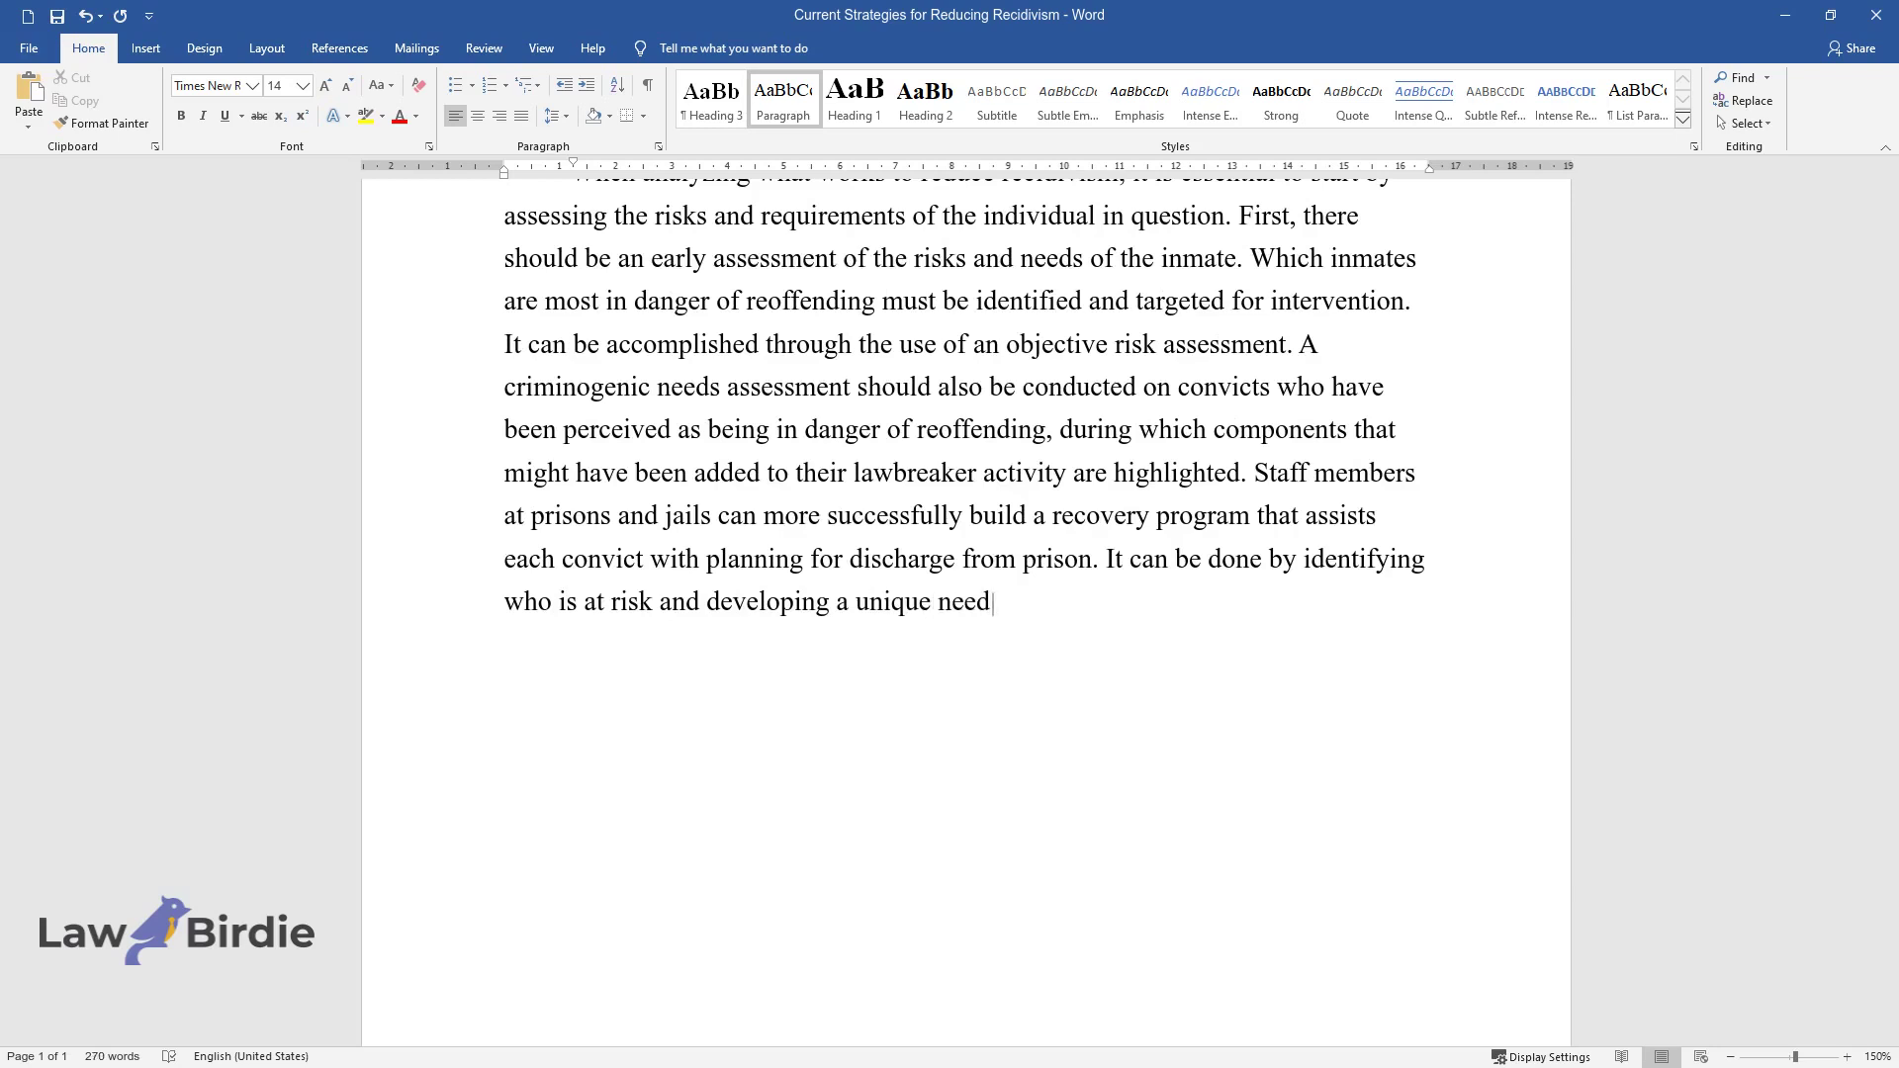
{"action": "type", "text": "s assessment profile for each indiv"}
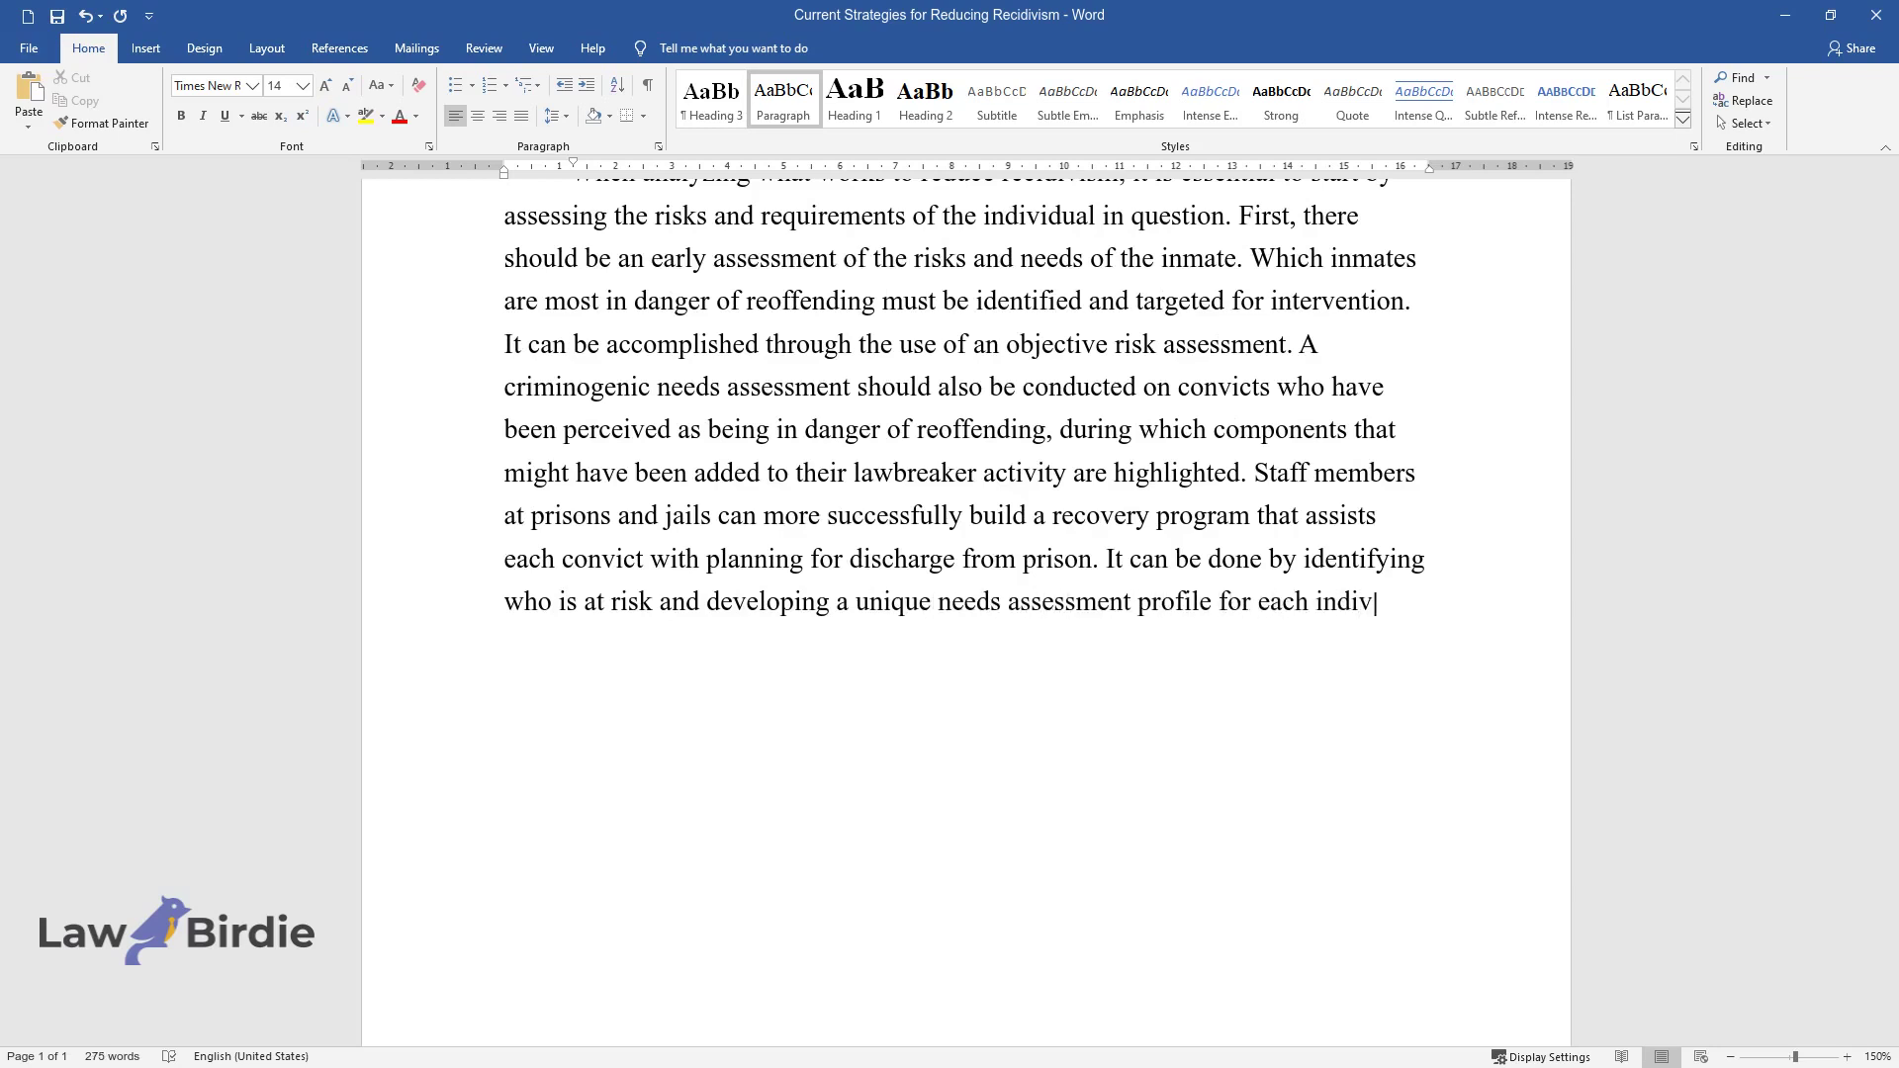
{"action": "type", "text": "idual in their care."}
{"action": "key", "text": "Return"}
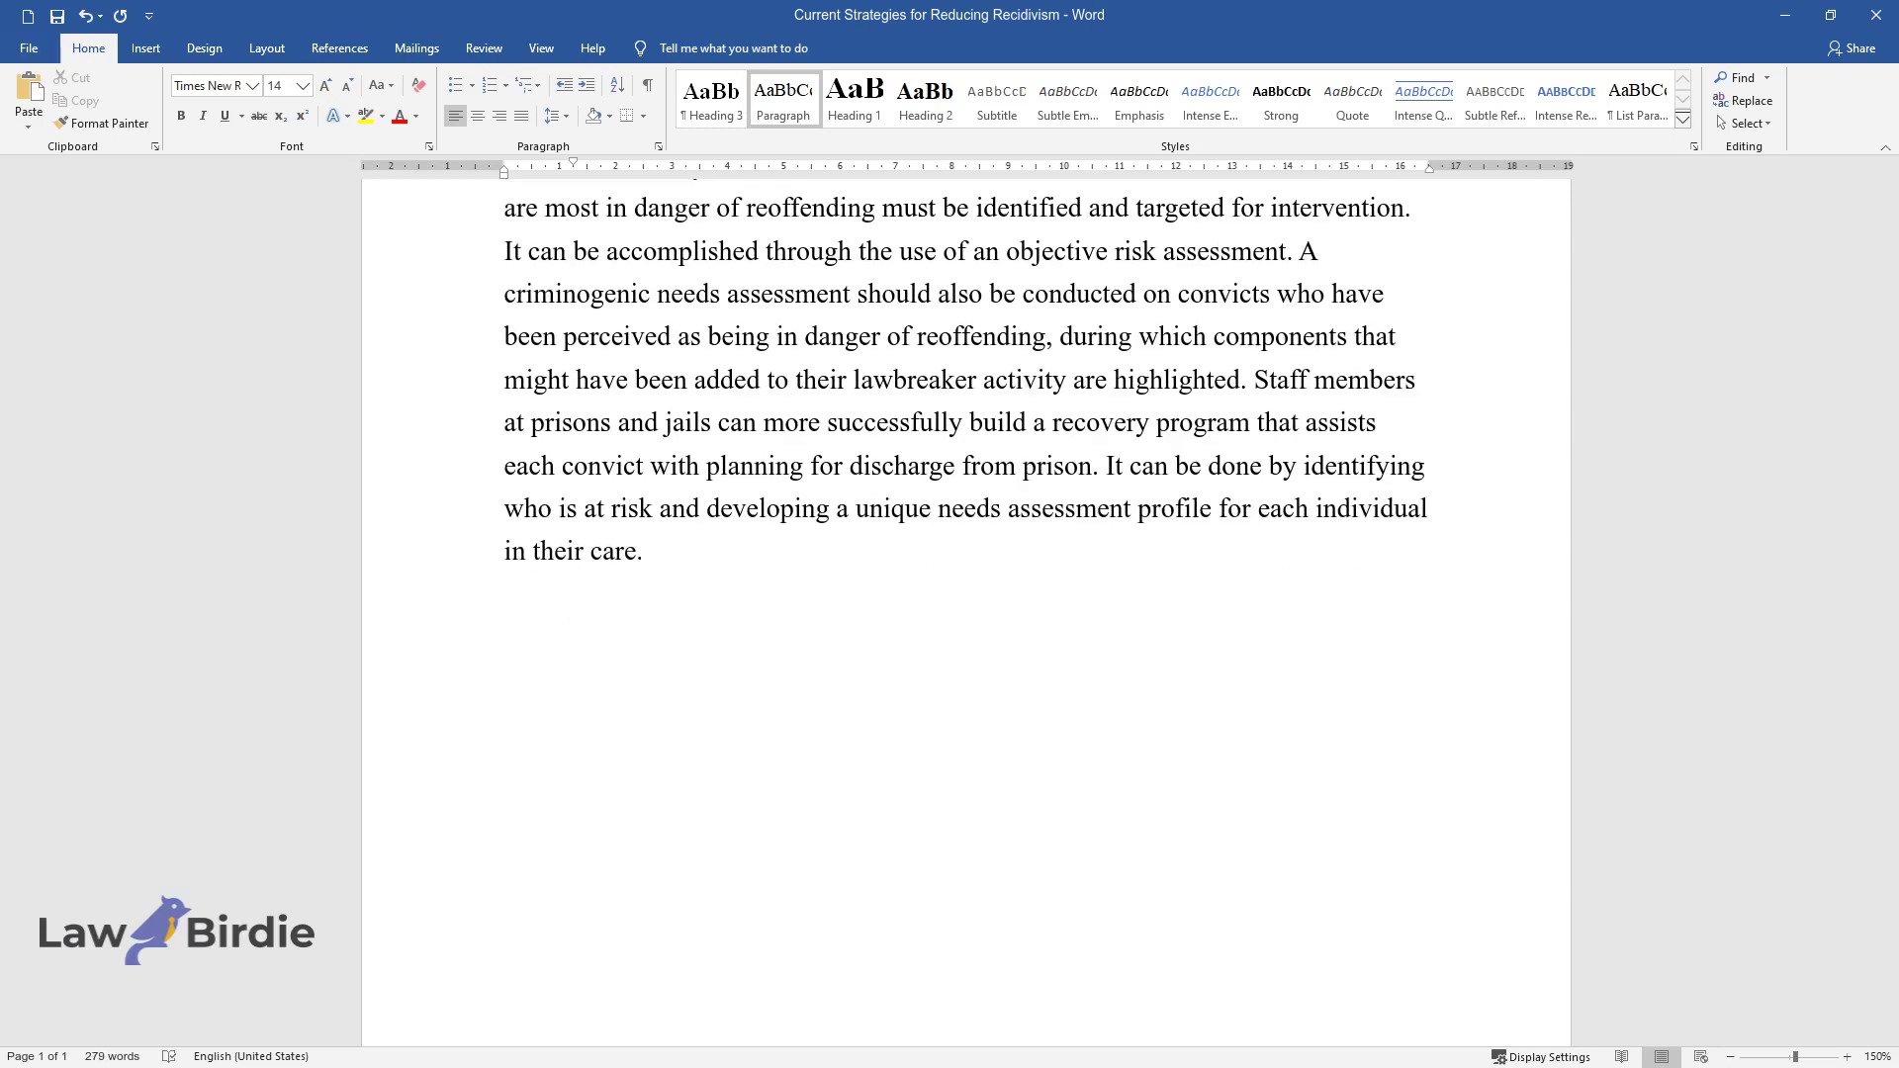
Open the second body paragraph with "Secondly", calling for improved substance abuse treatment programs and citing drug offenses as over one-third of United States incarceration cases
{"action": "type", "text": "Secondly, there should be an imp"}
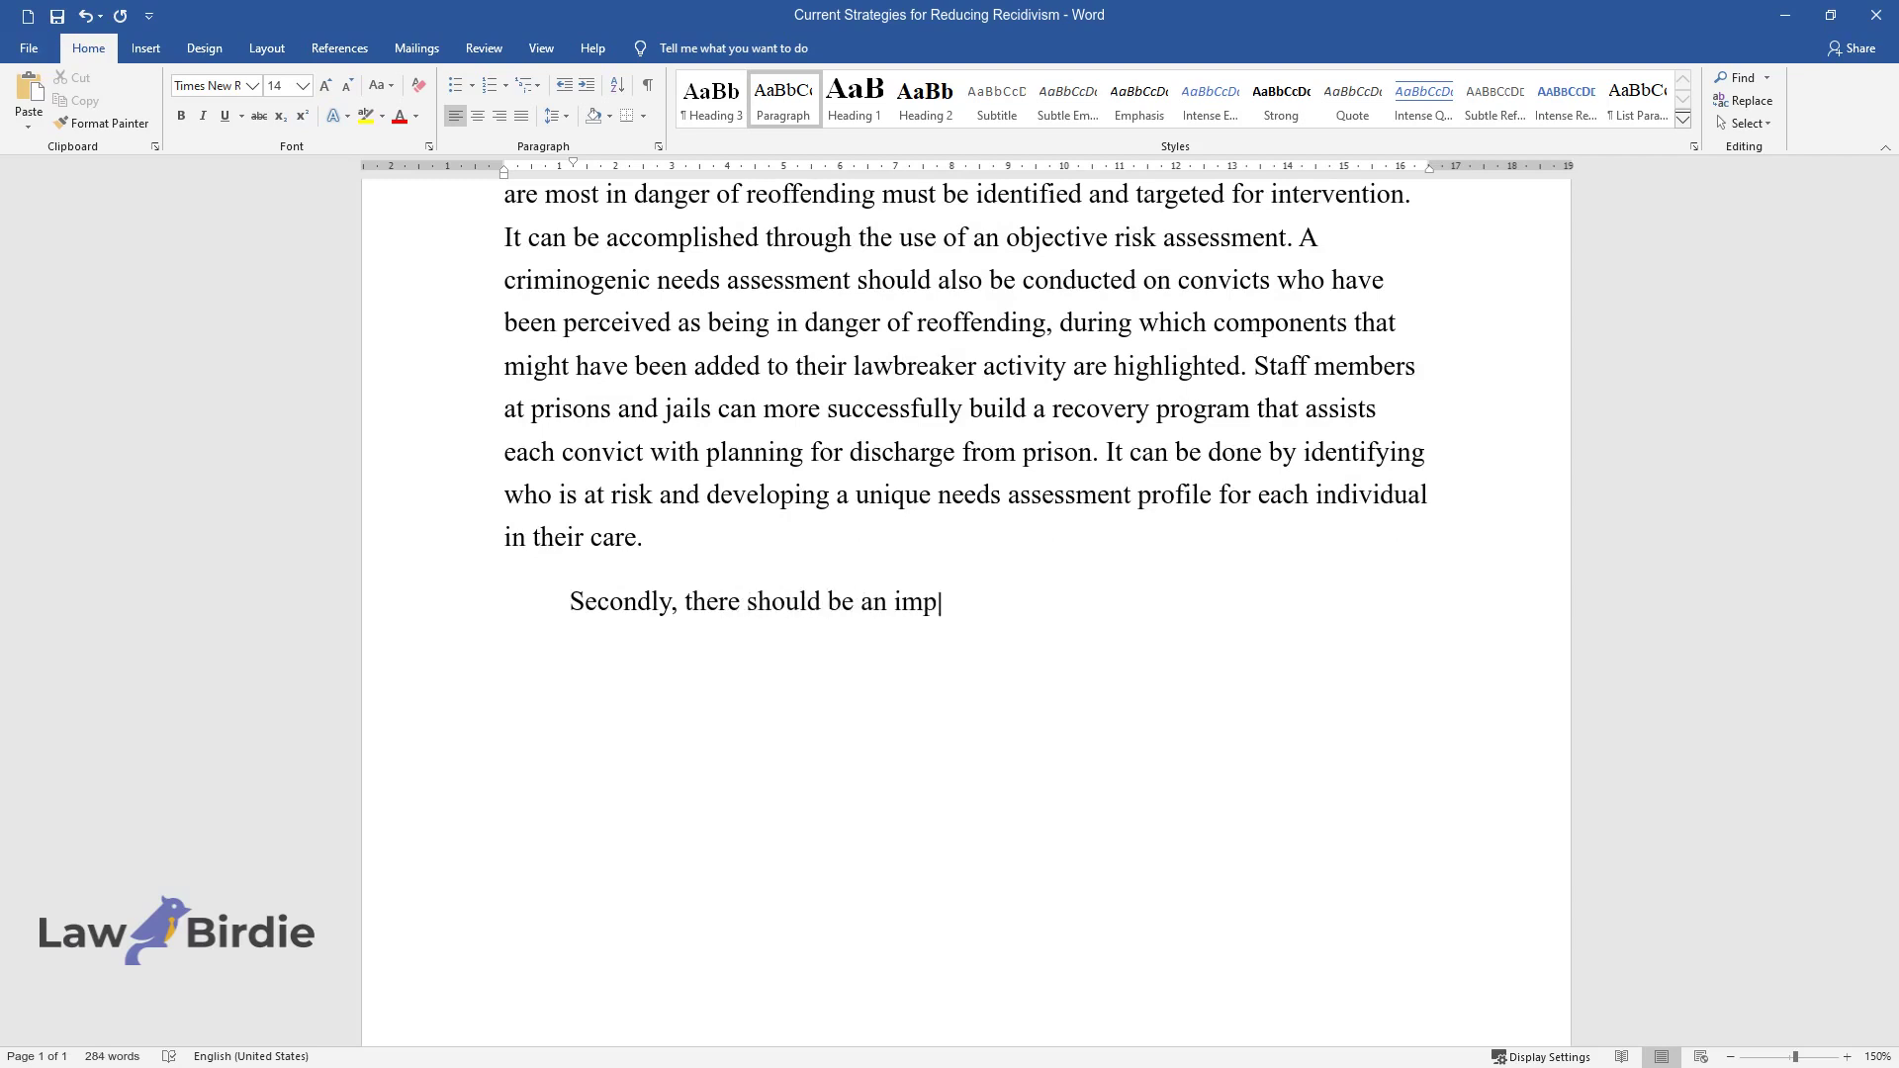
{"action": "type", "text": "rovement in substance abuse treat"}
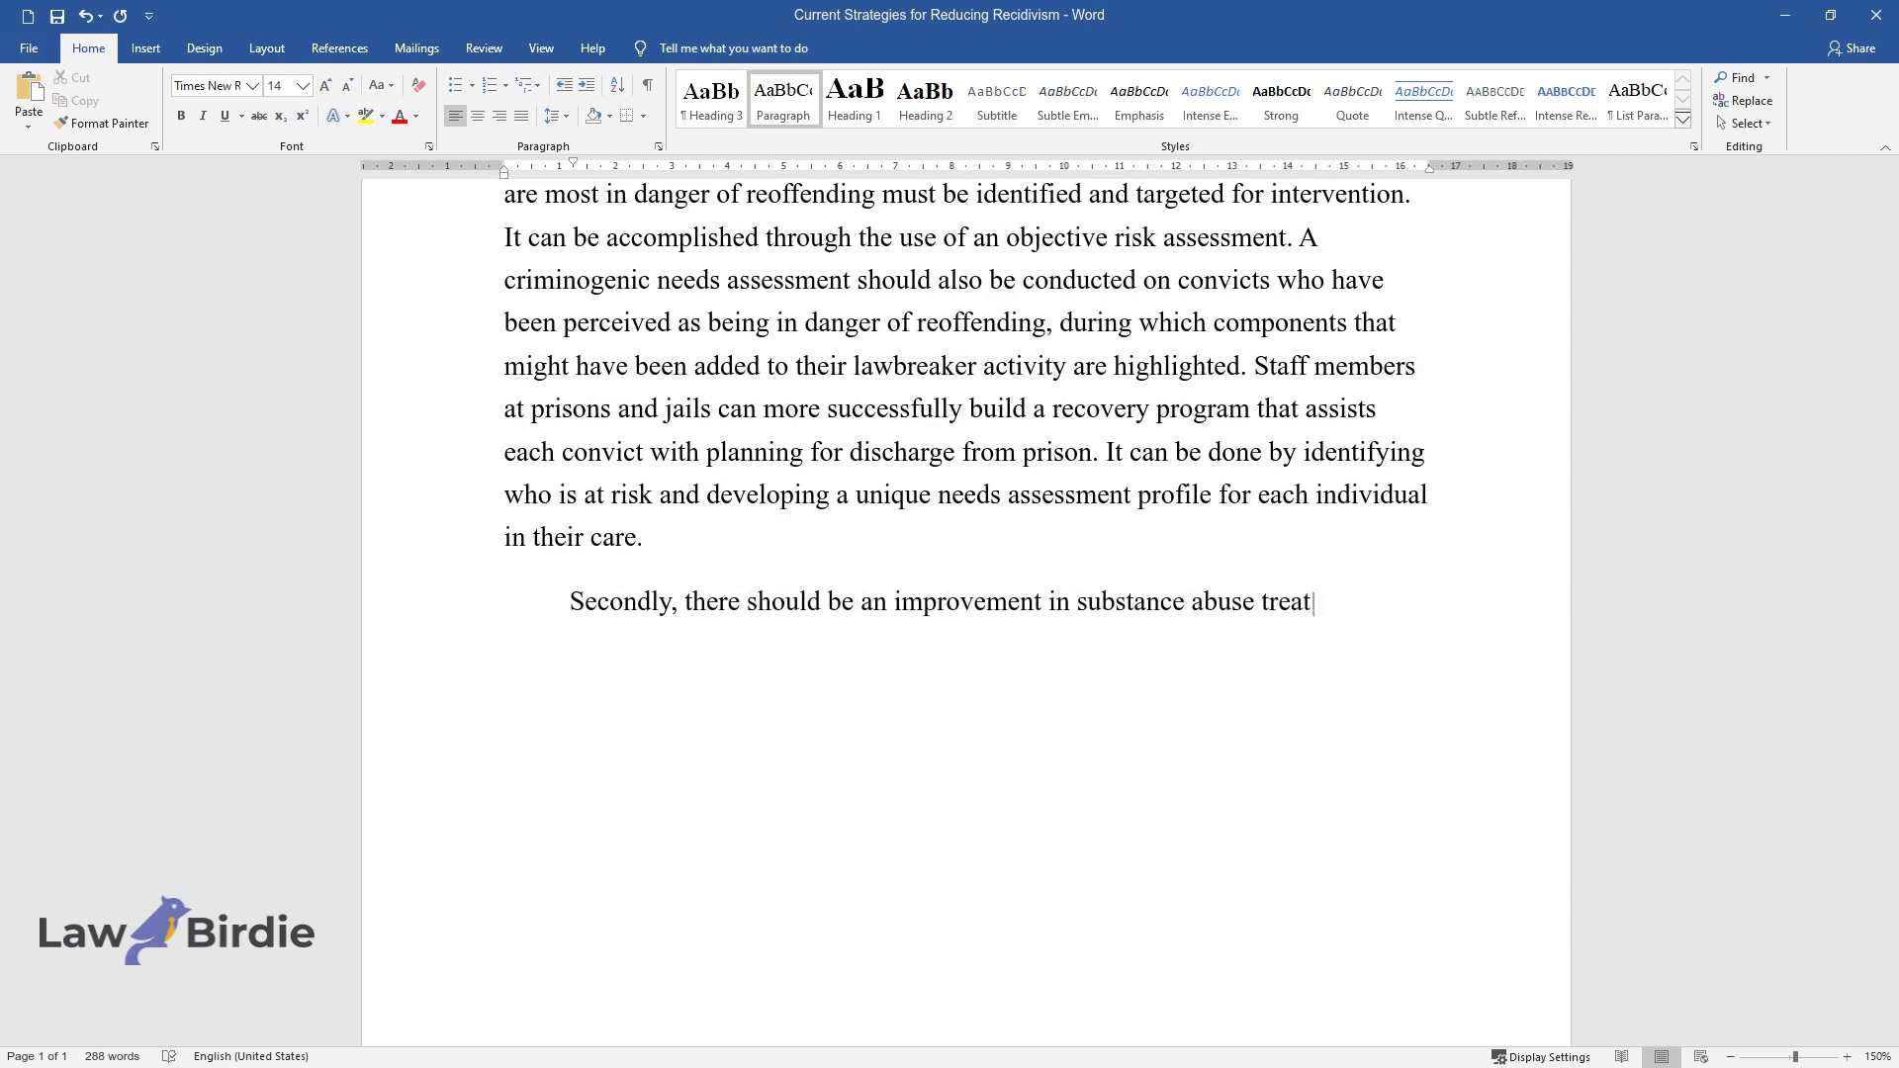
{"action": "type", "text": "ment programs. Drug offenses are"}
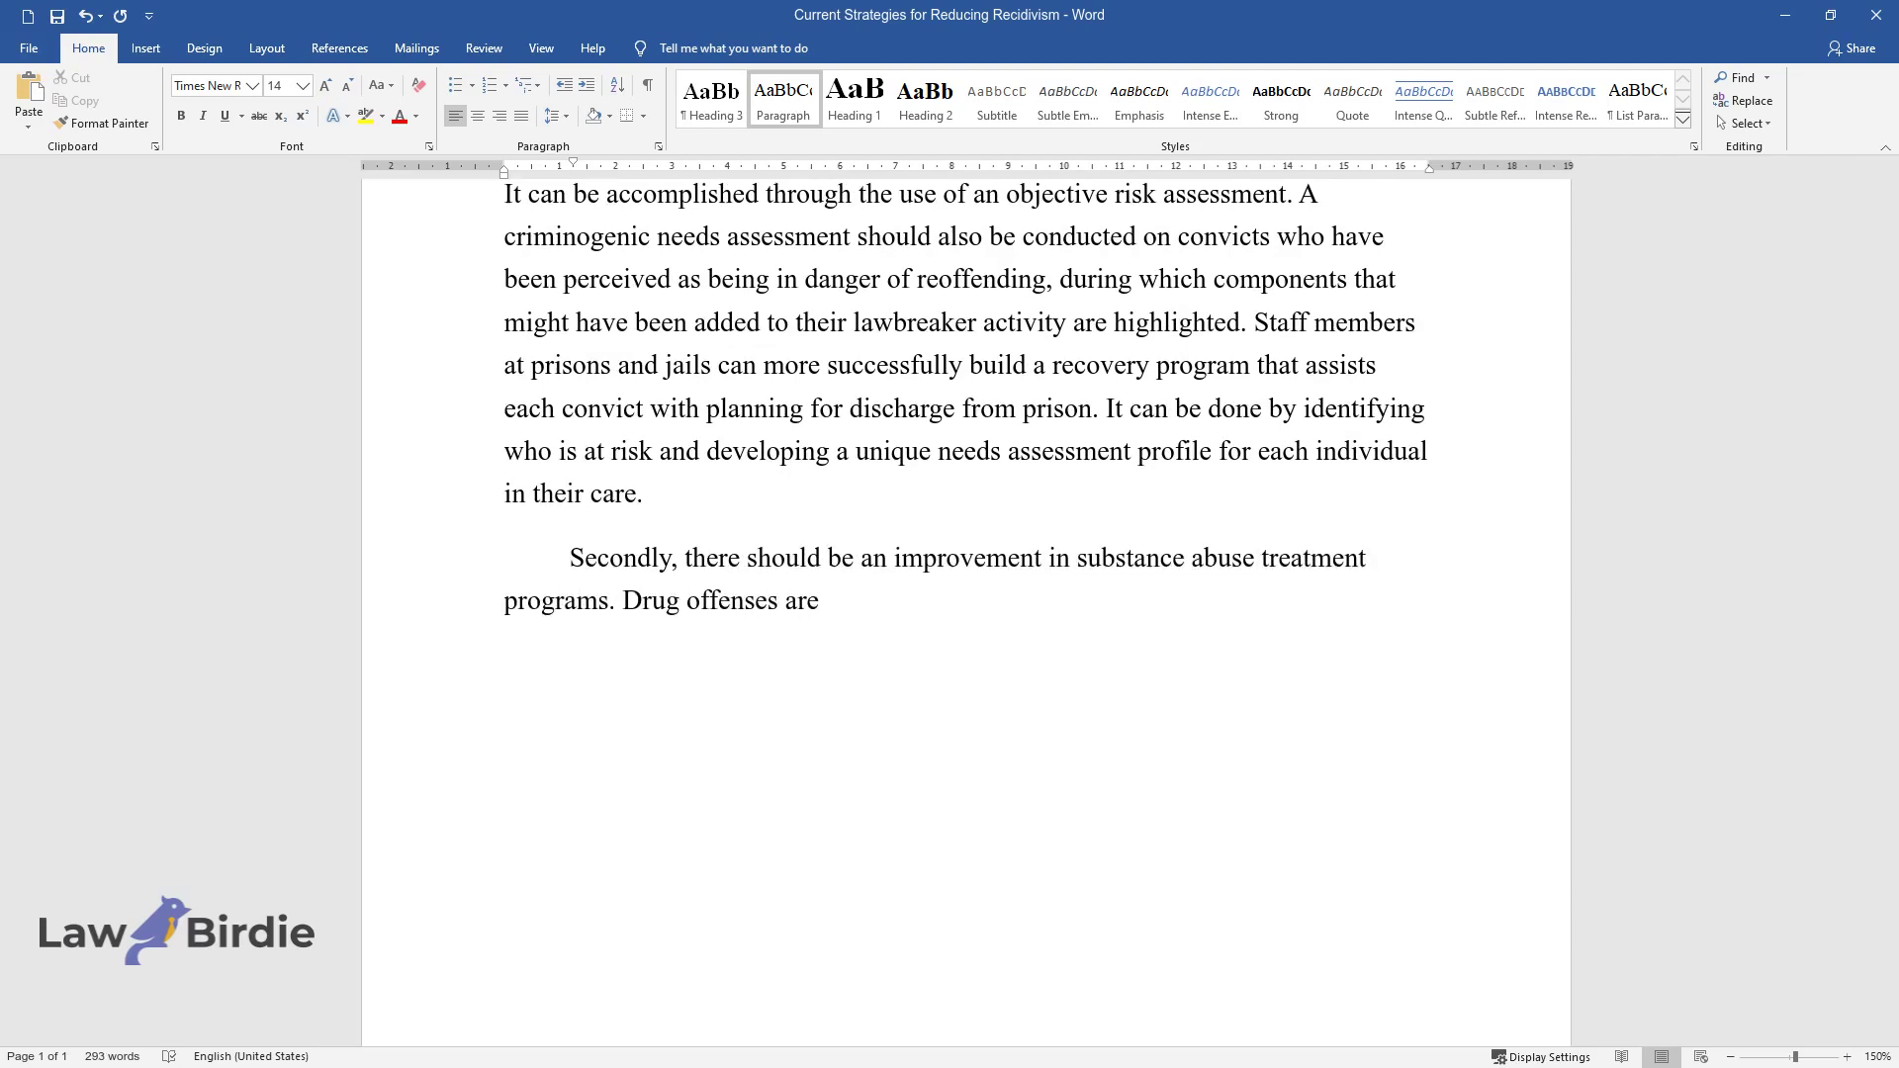
{"action": "type", "text": " one of the most common grounds fo"}
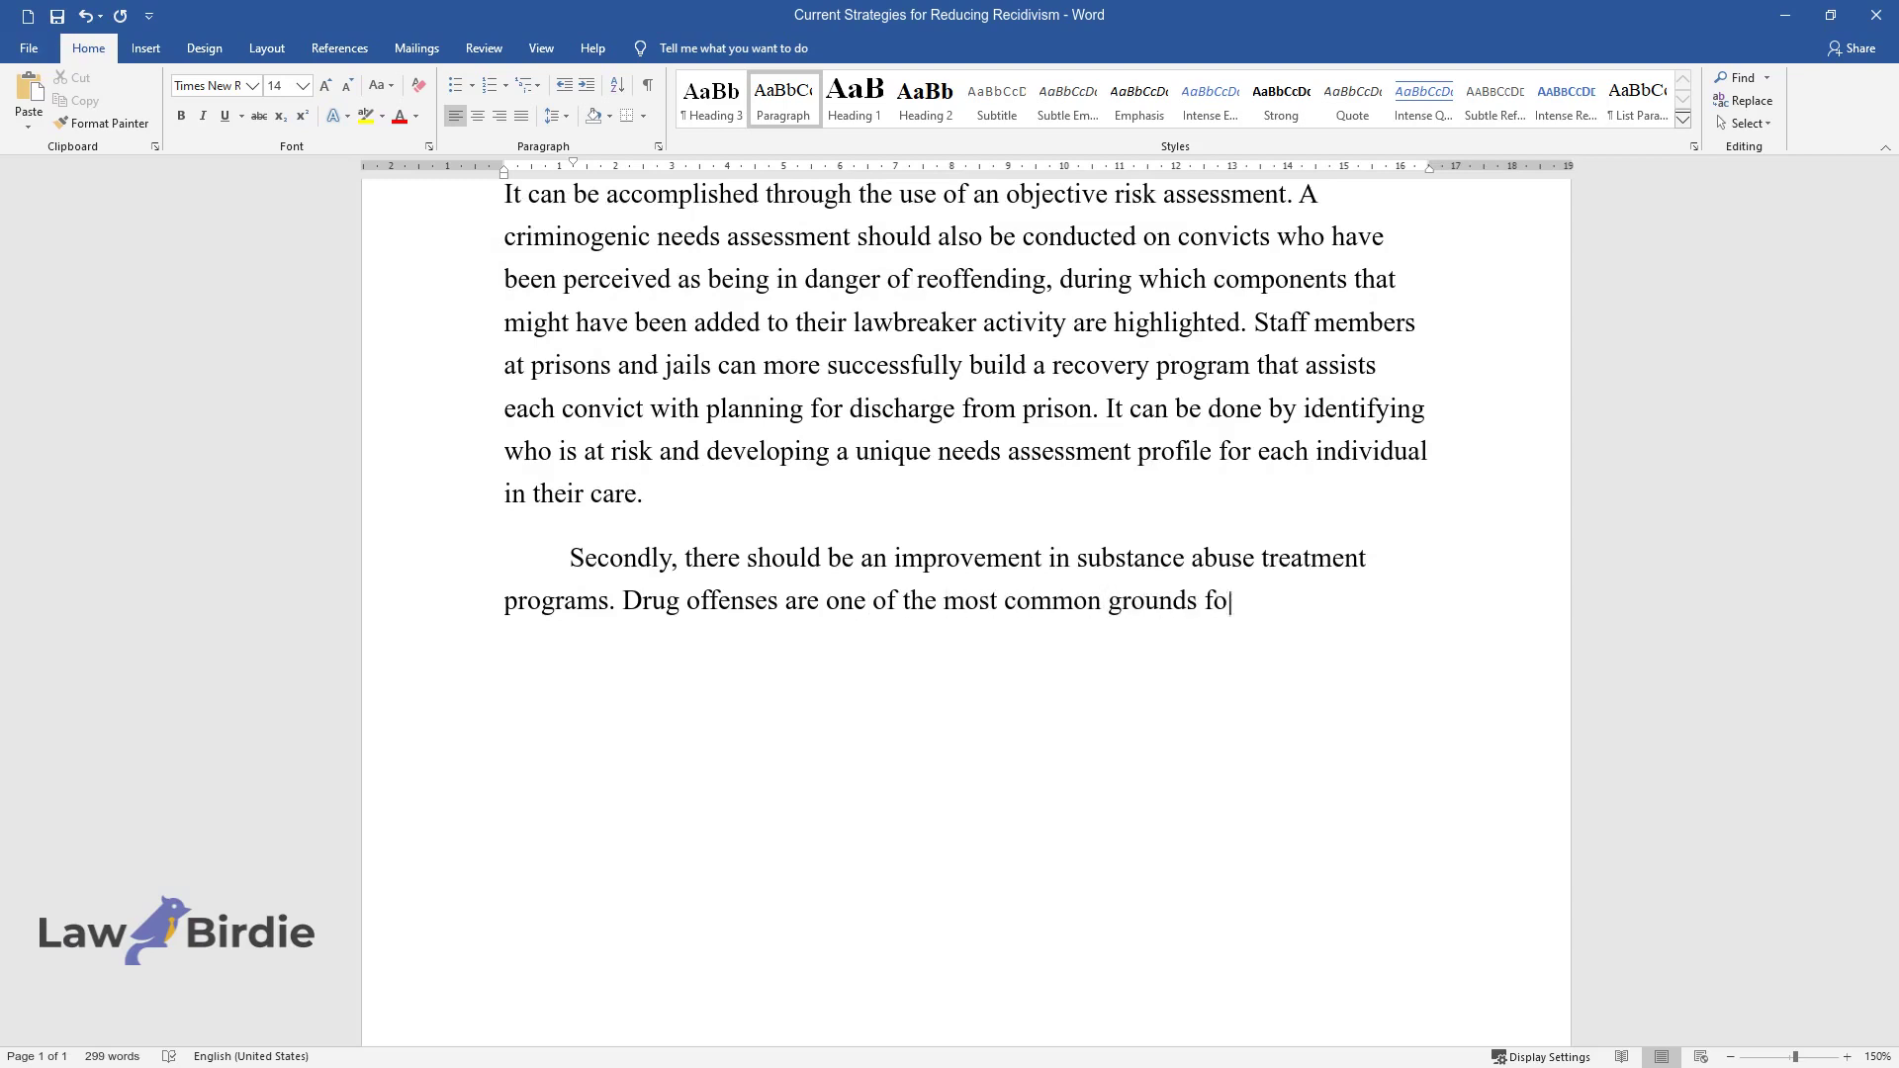
{"action": "type", "text": "r incarceration in the United States, accou"}
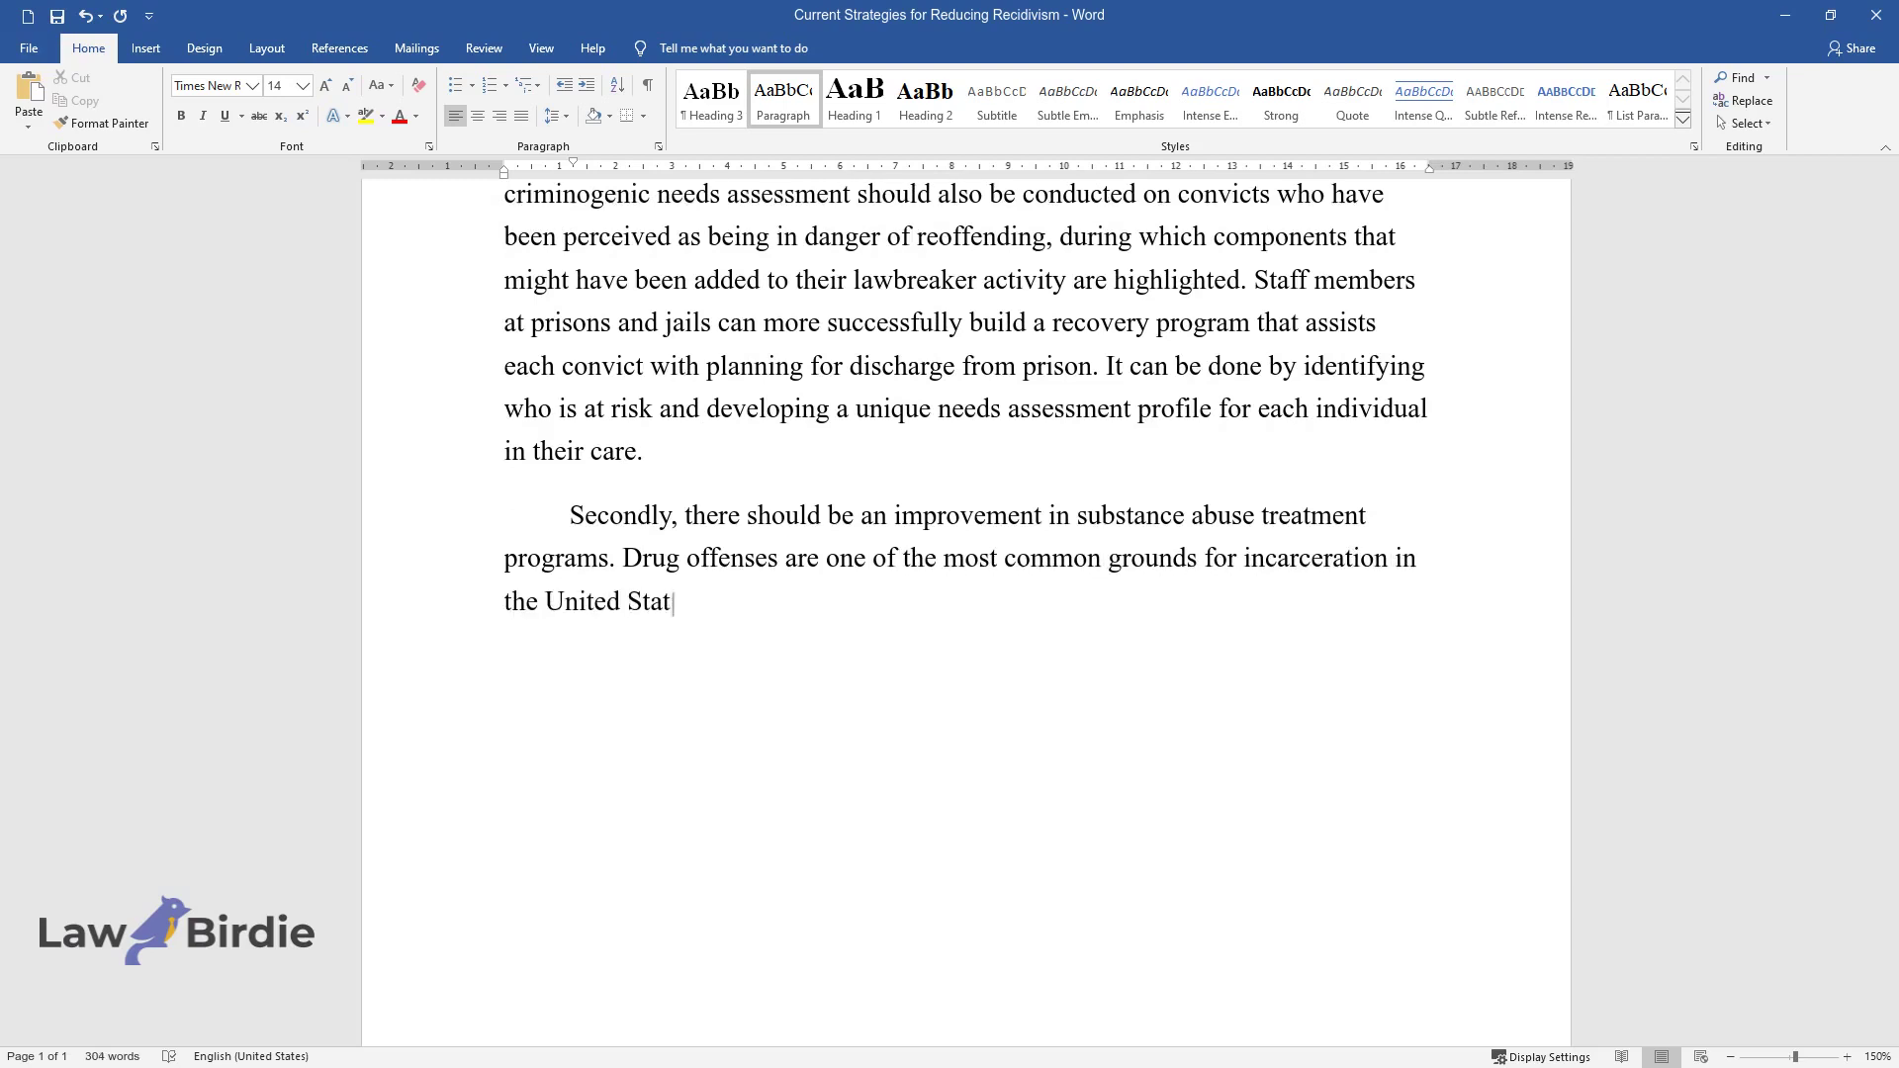
{"action": "type", "text": "nting for over one-third of all such cases. In Wyoming, fo"}
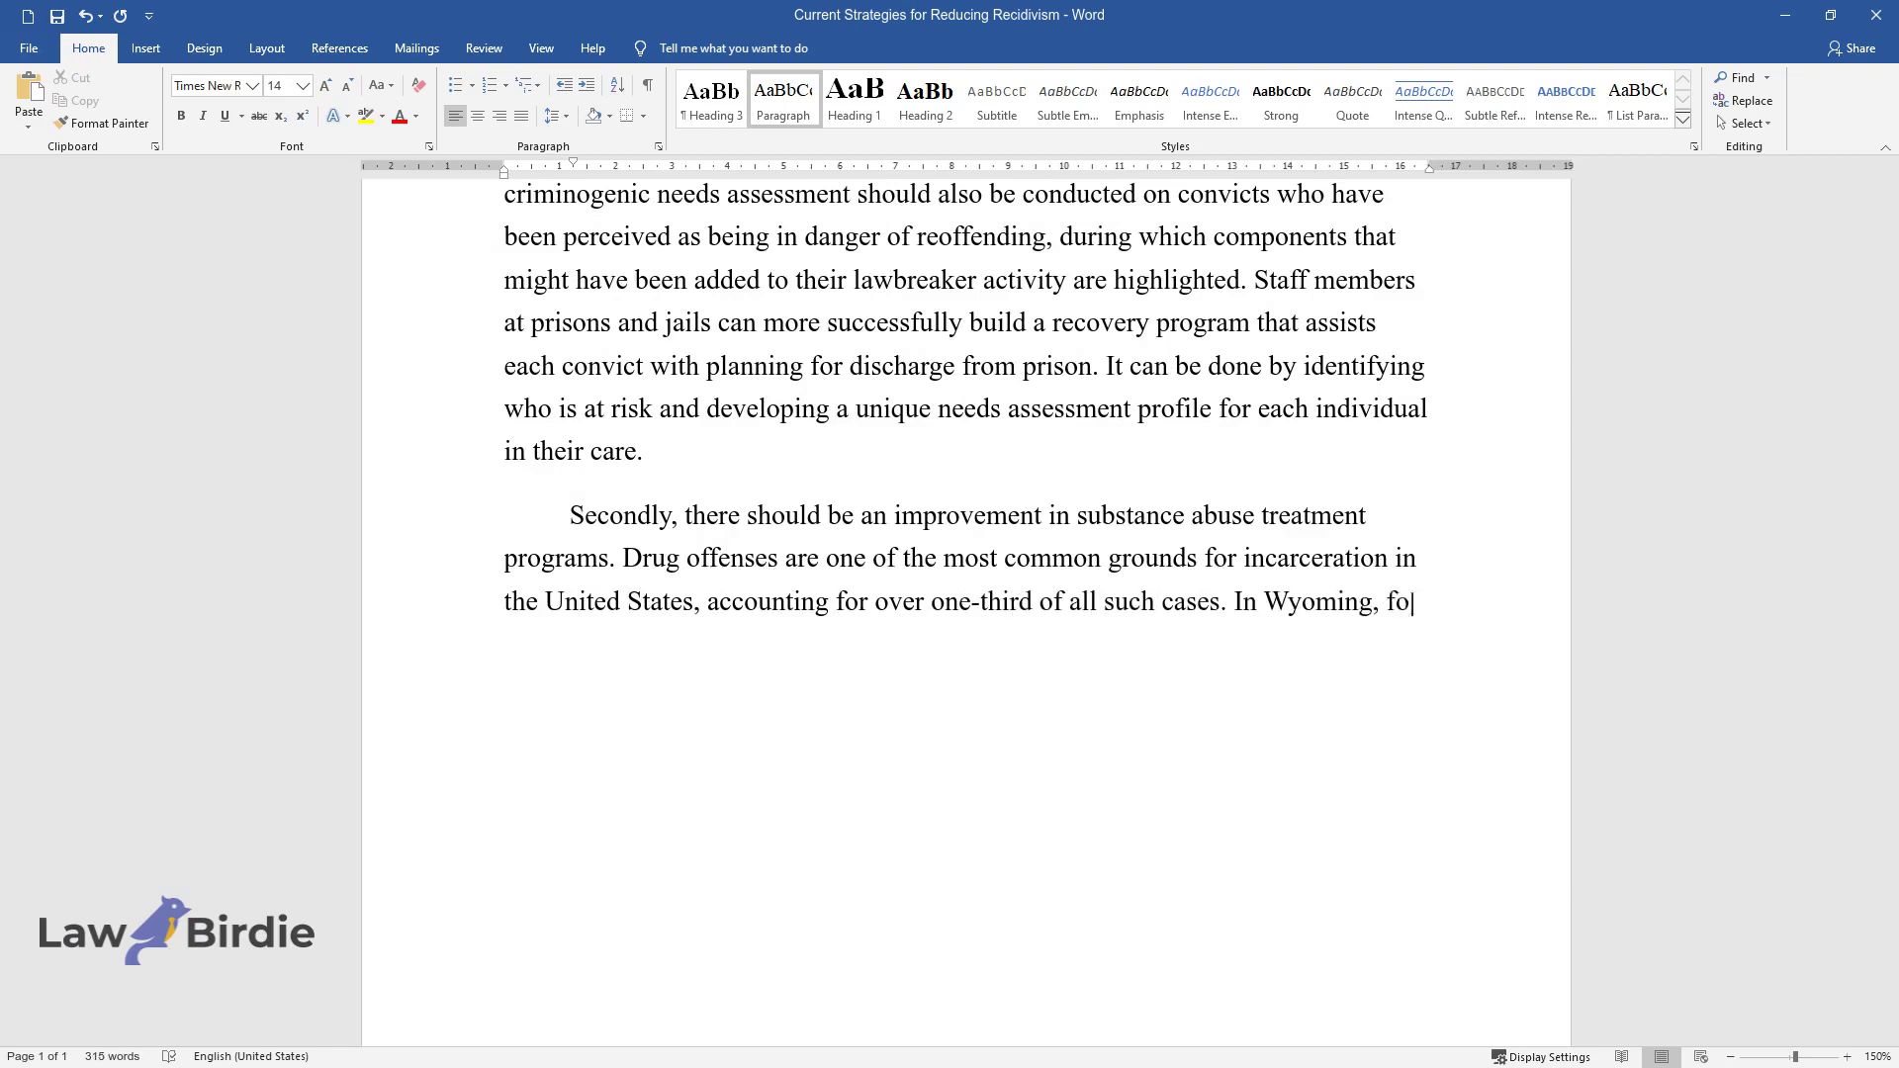
Complete the Wyoming example stating that drug-related charges accounted for 17 percent of all arrests made in 2017
{"action": "type", "text": "r example, drug-related charges a"}
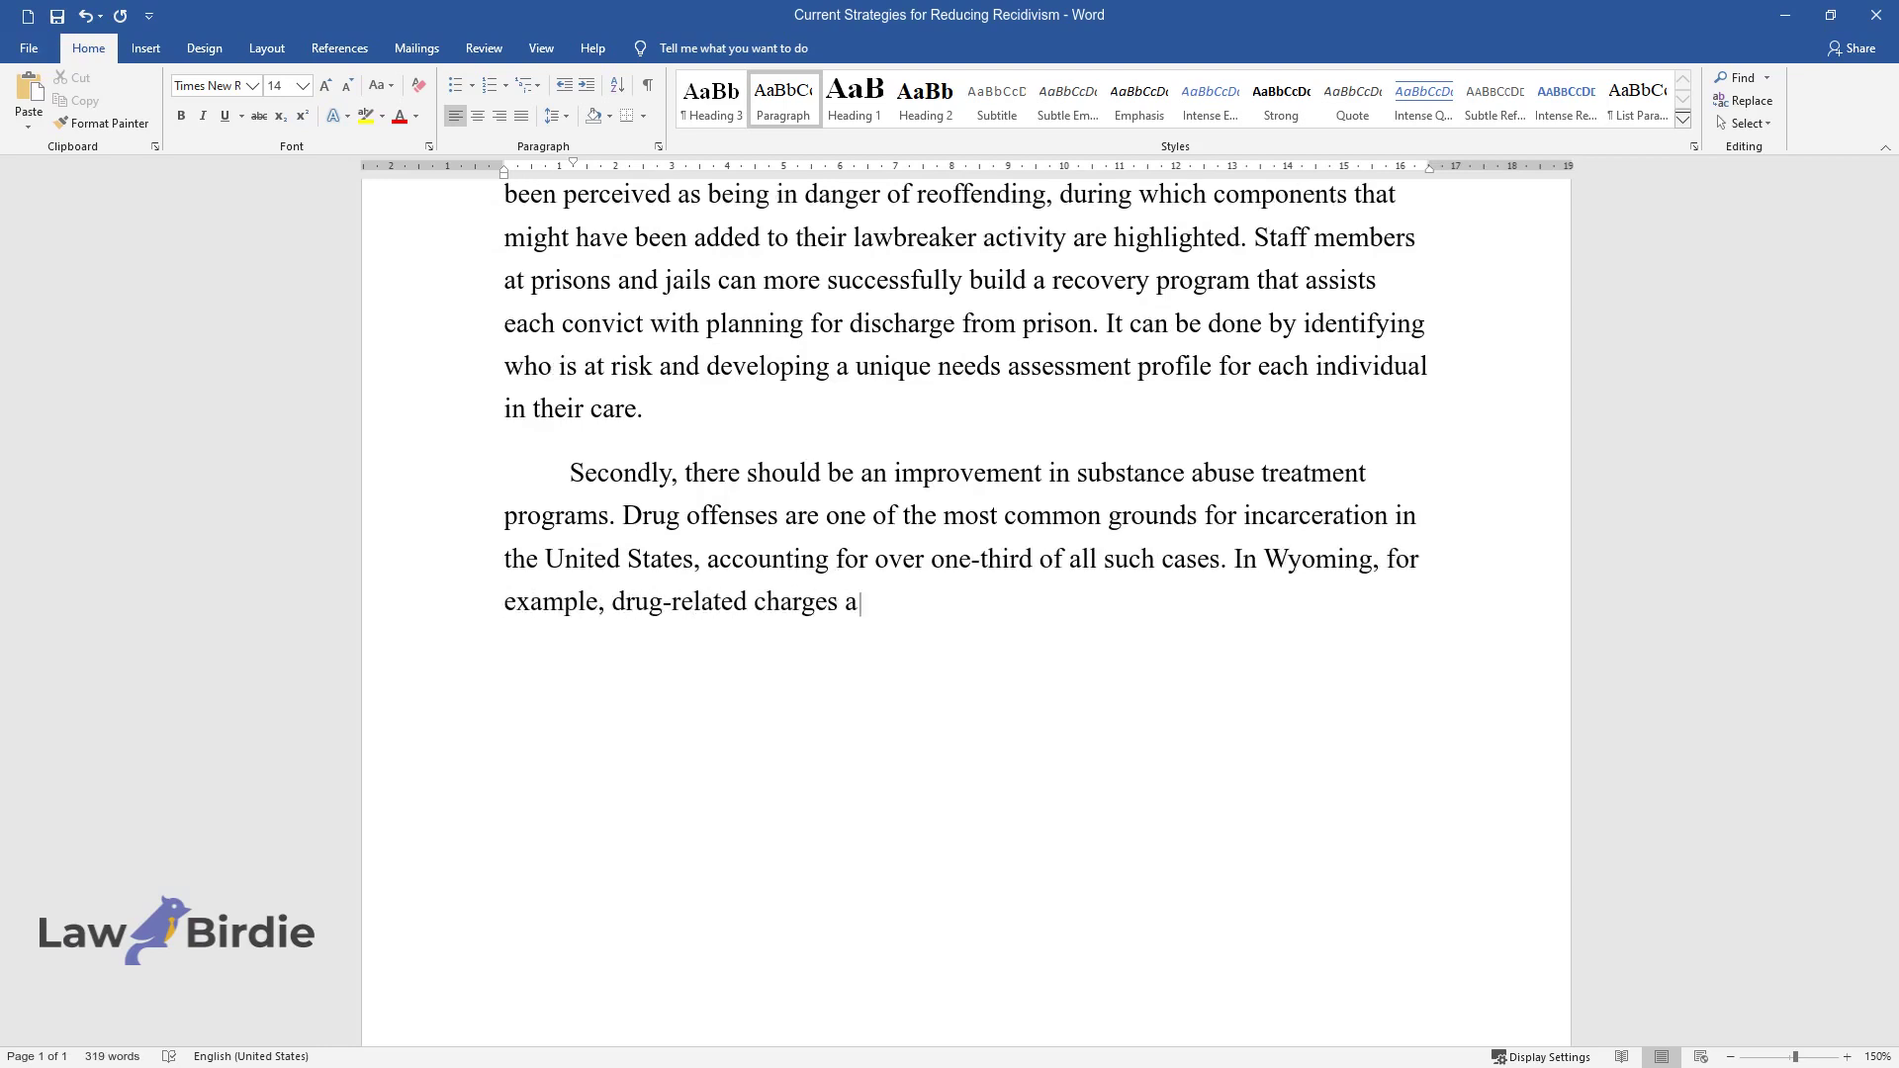
{"action": "type", "text": "ccounted for 17 percent of all ar"}
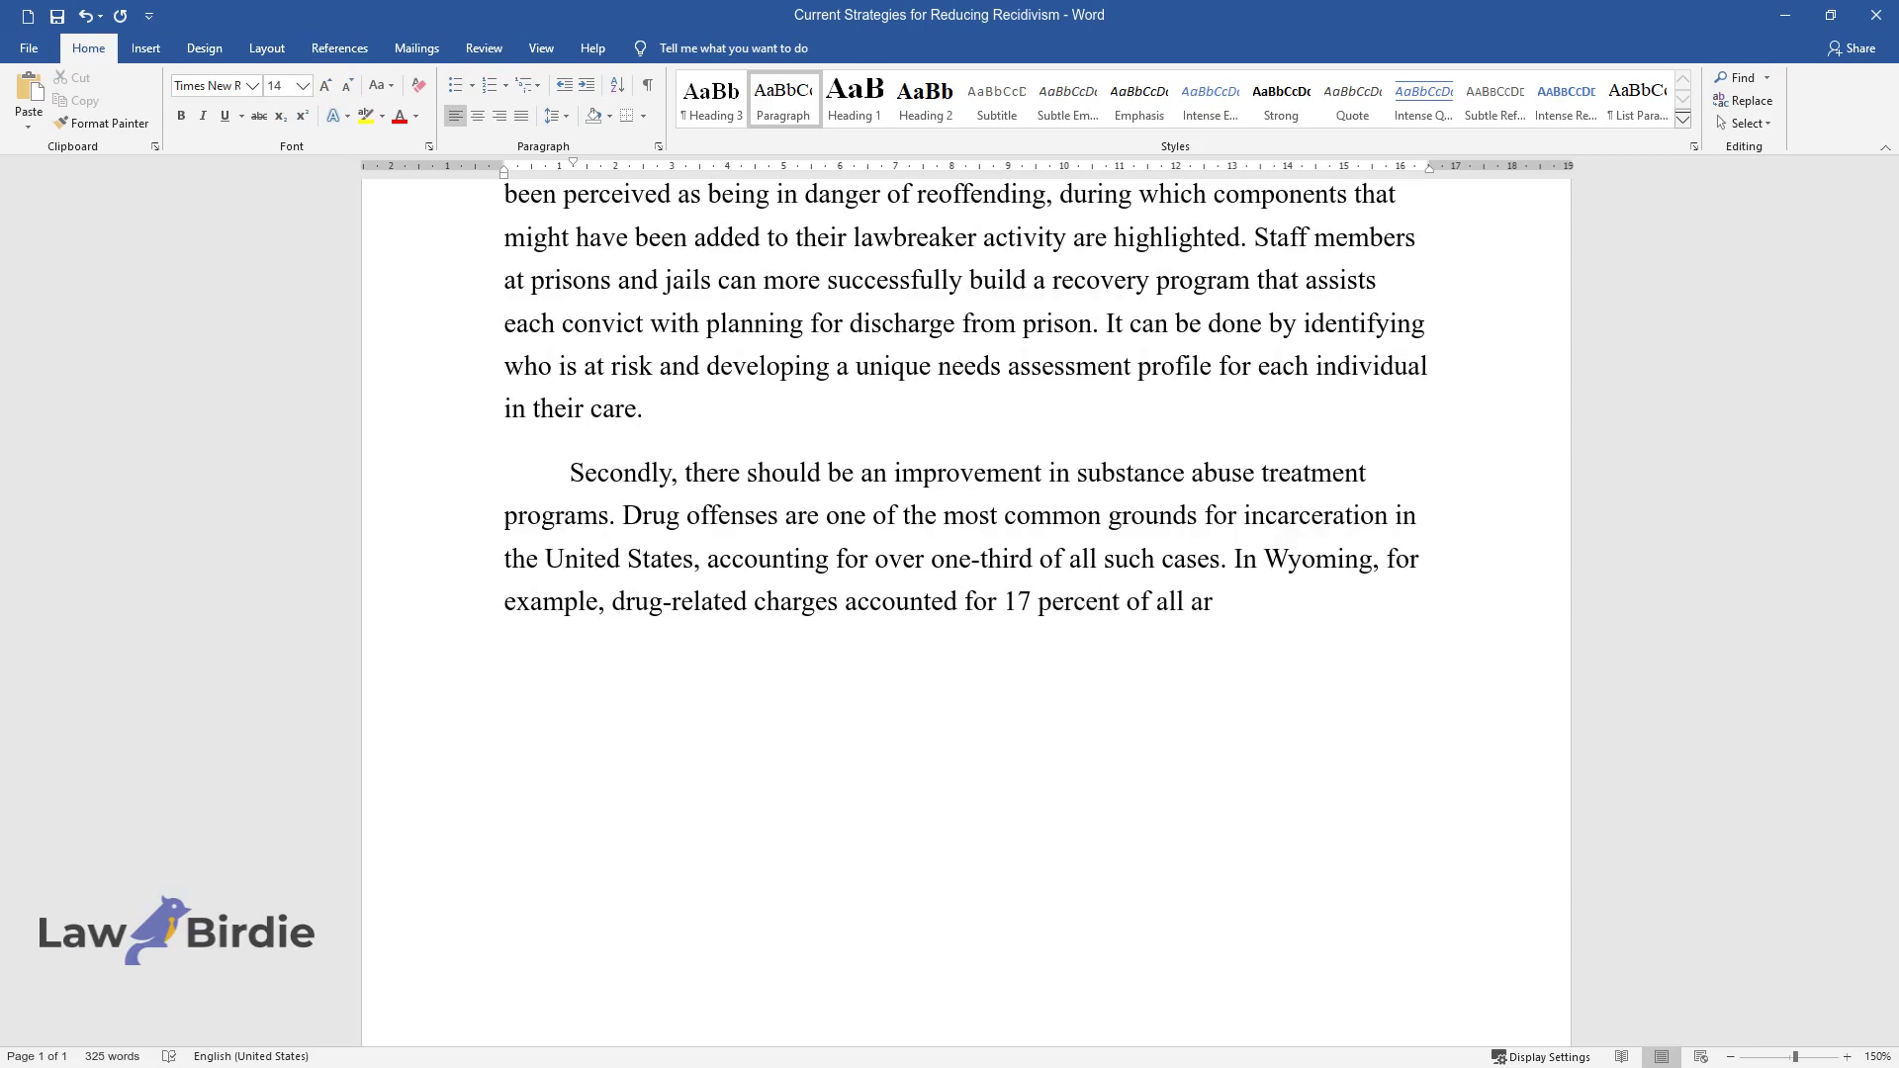
{"action": "type", "text": "rests made in 2017. Even "}
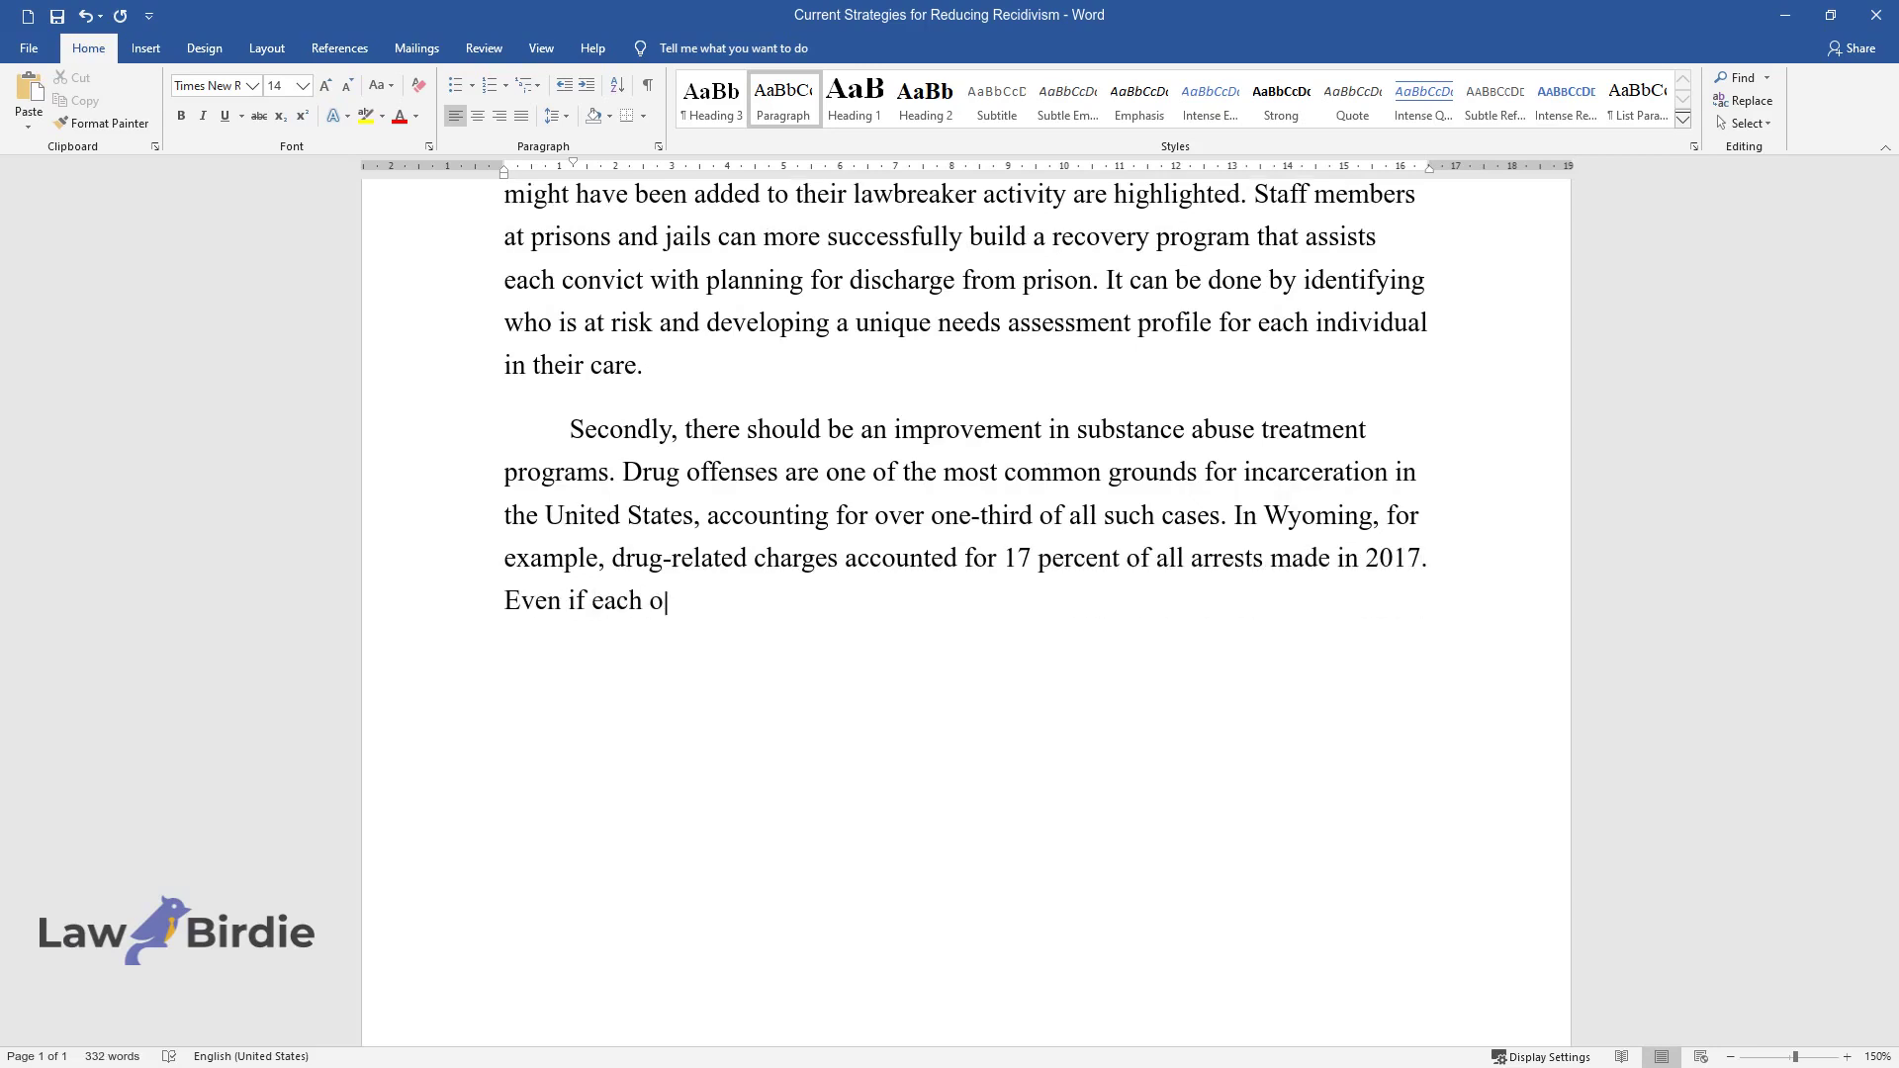
Write that even if each of those arrests did not result in jail, the total number of inmates with primary mental health needs is still significant
{"action": "type", "text": "if each of those arrests did not result in"}
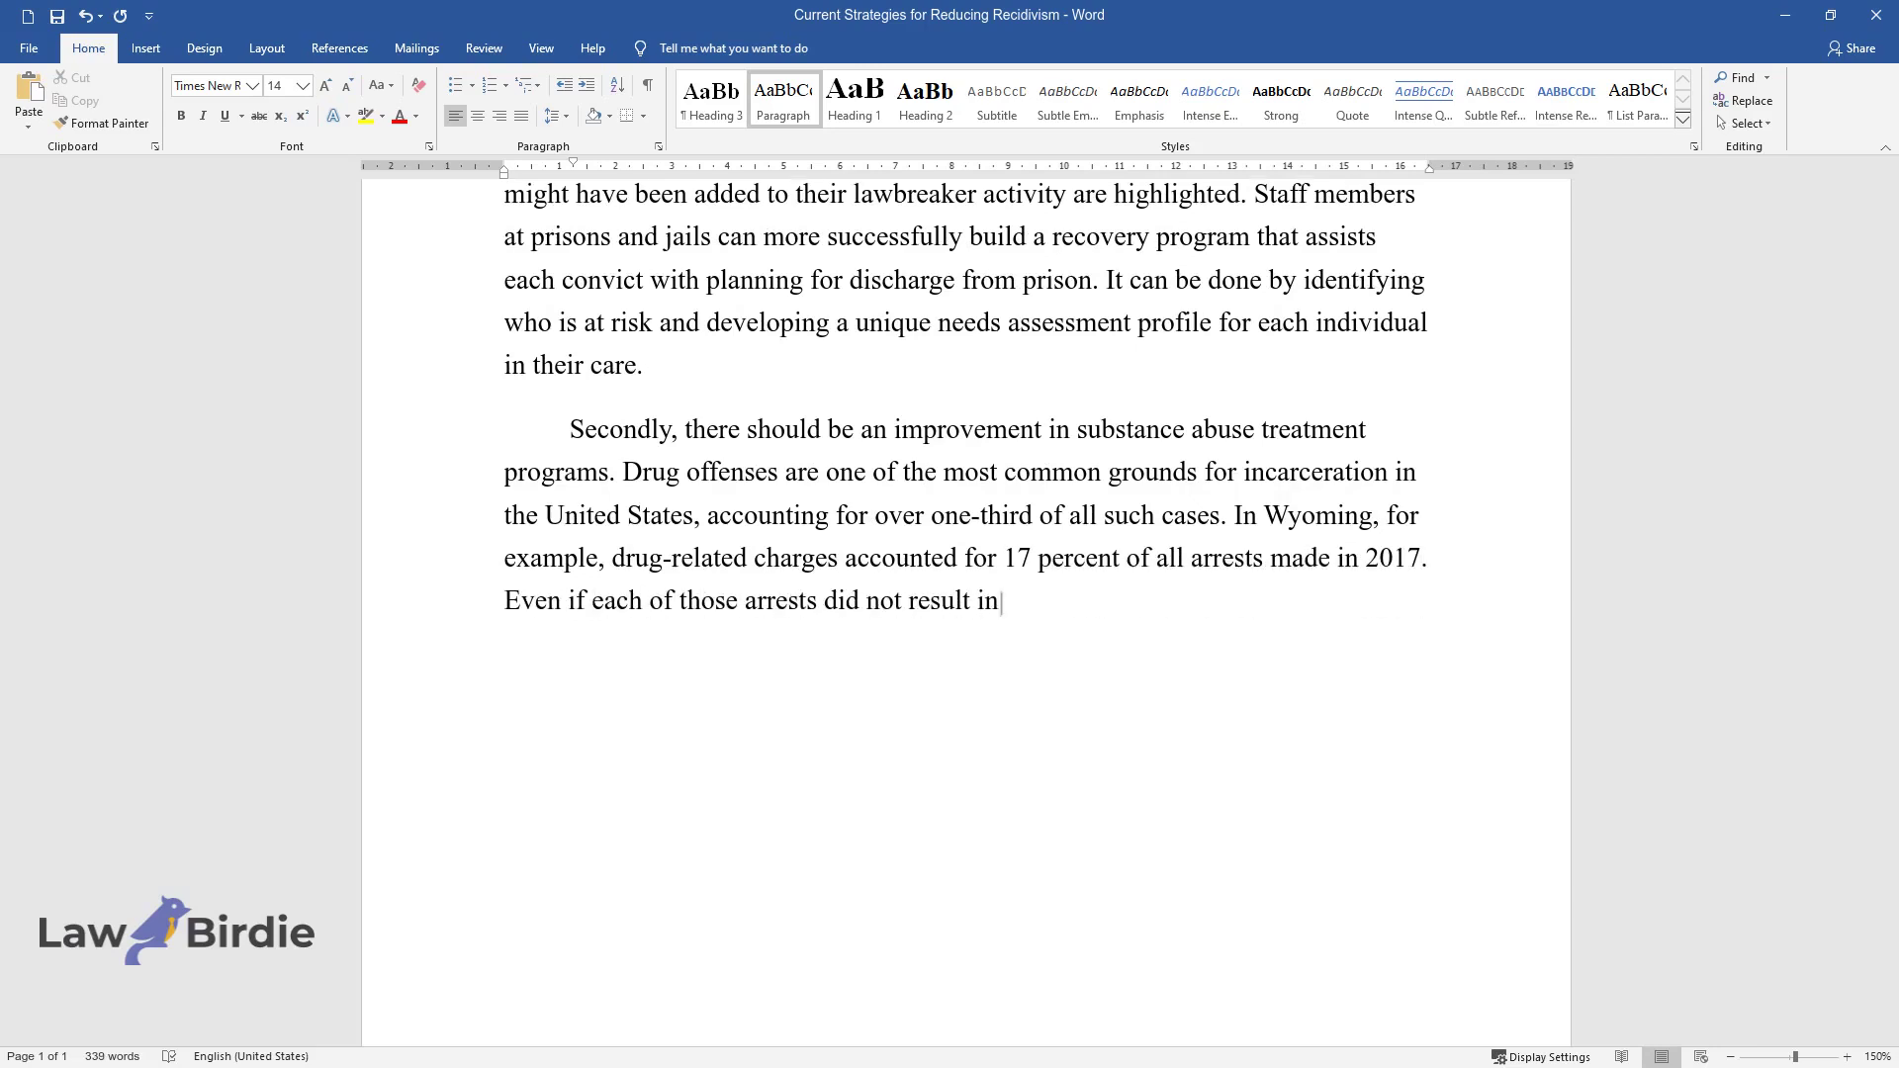
{"action": "type", "text": " jail, the total number of inmate"}
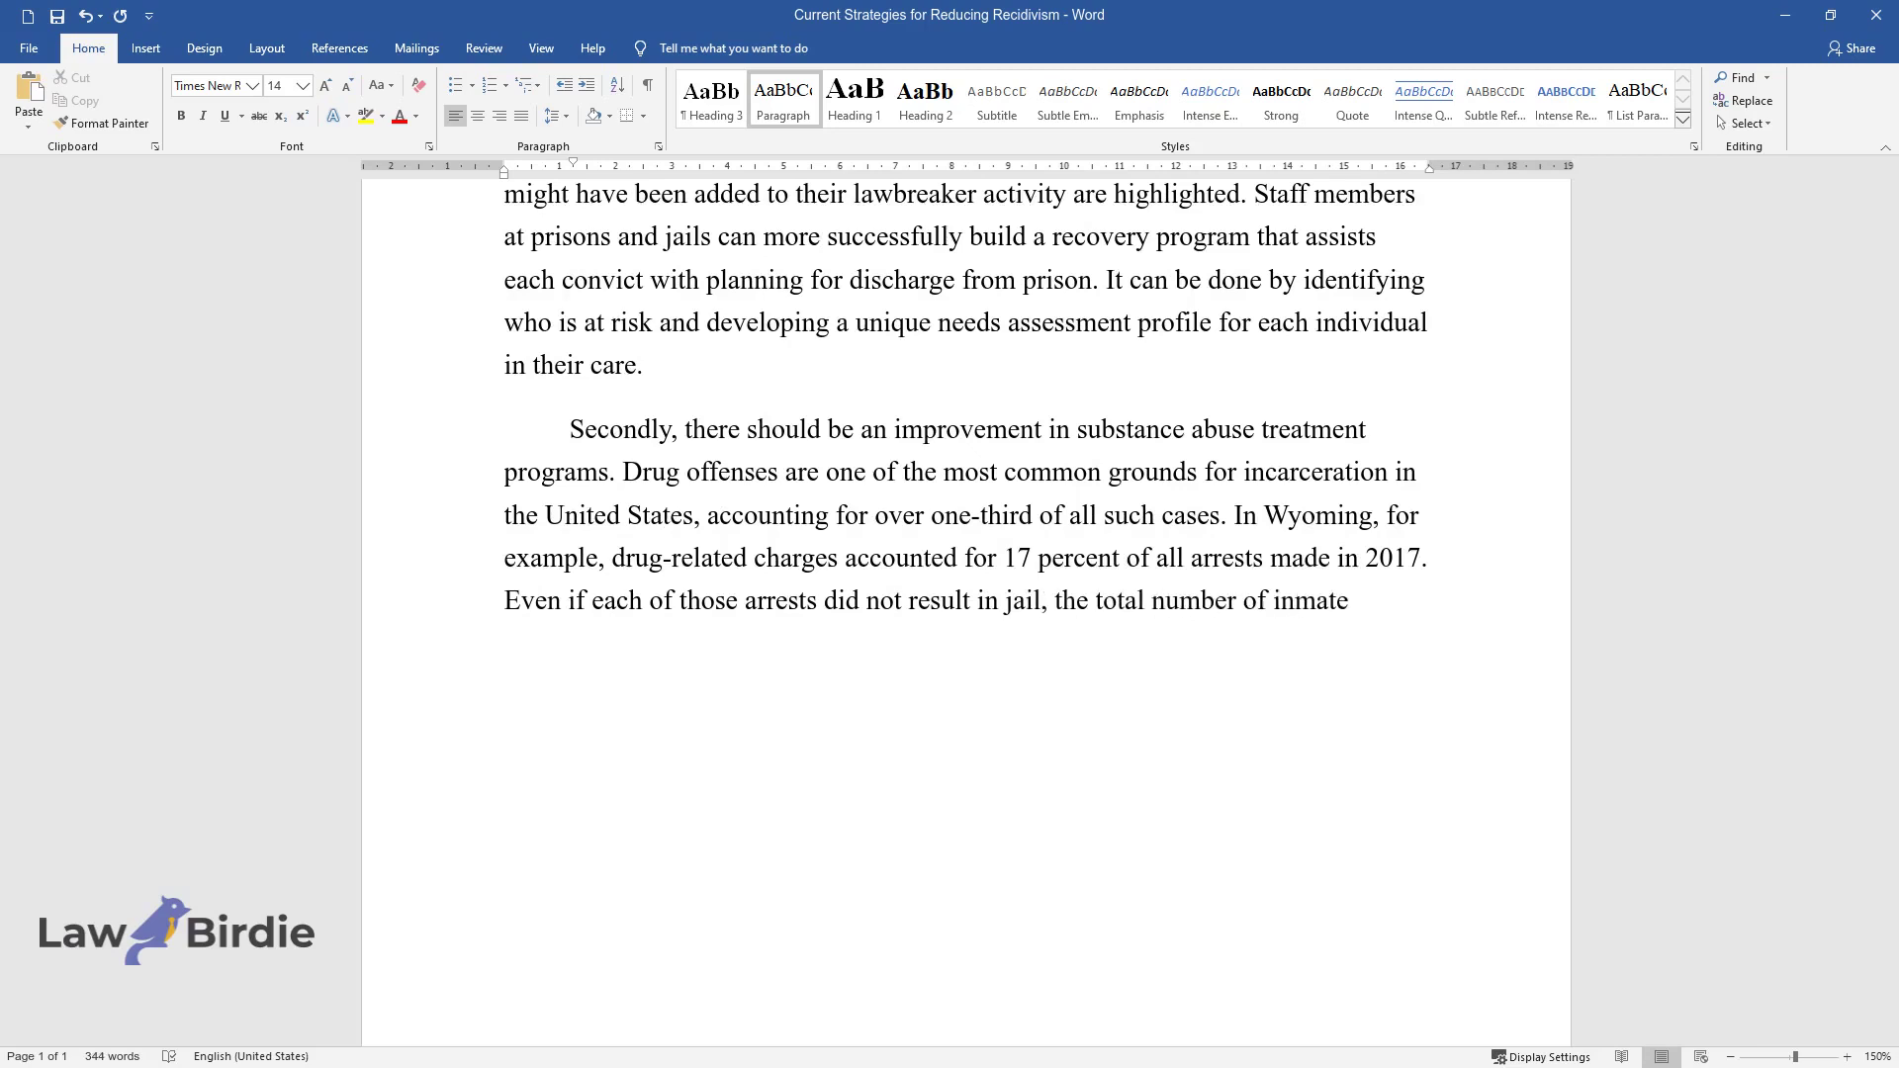
{"action": "type", "text": "s with primary mental health needs"}
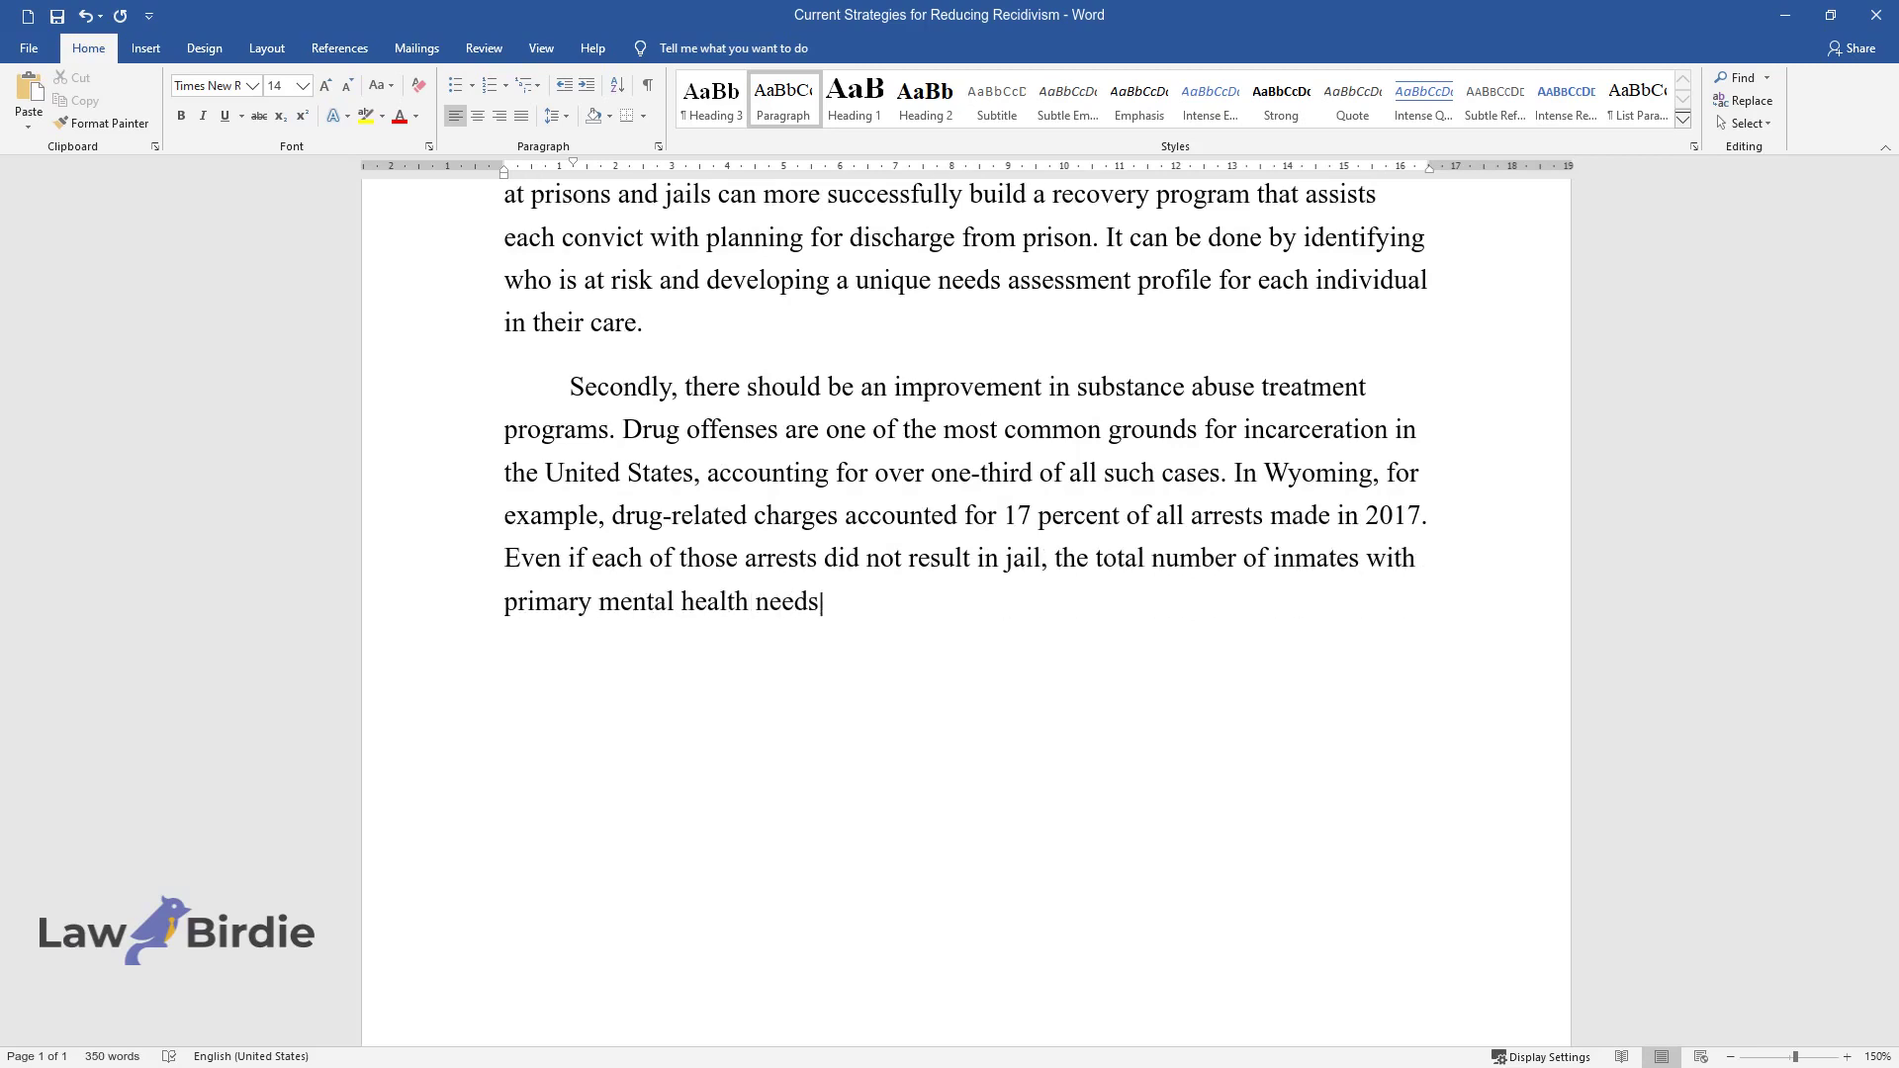
{"action": "type", "text": " is still significant. Treatment "}
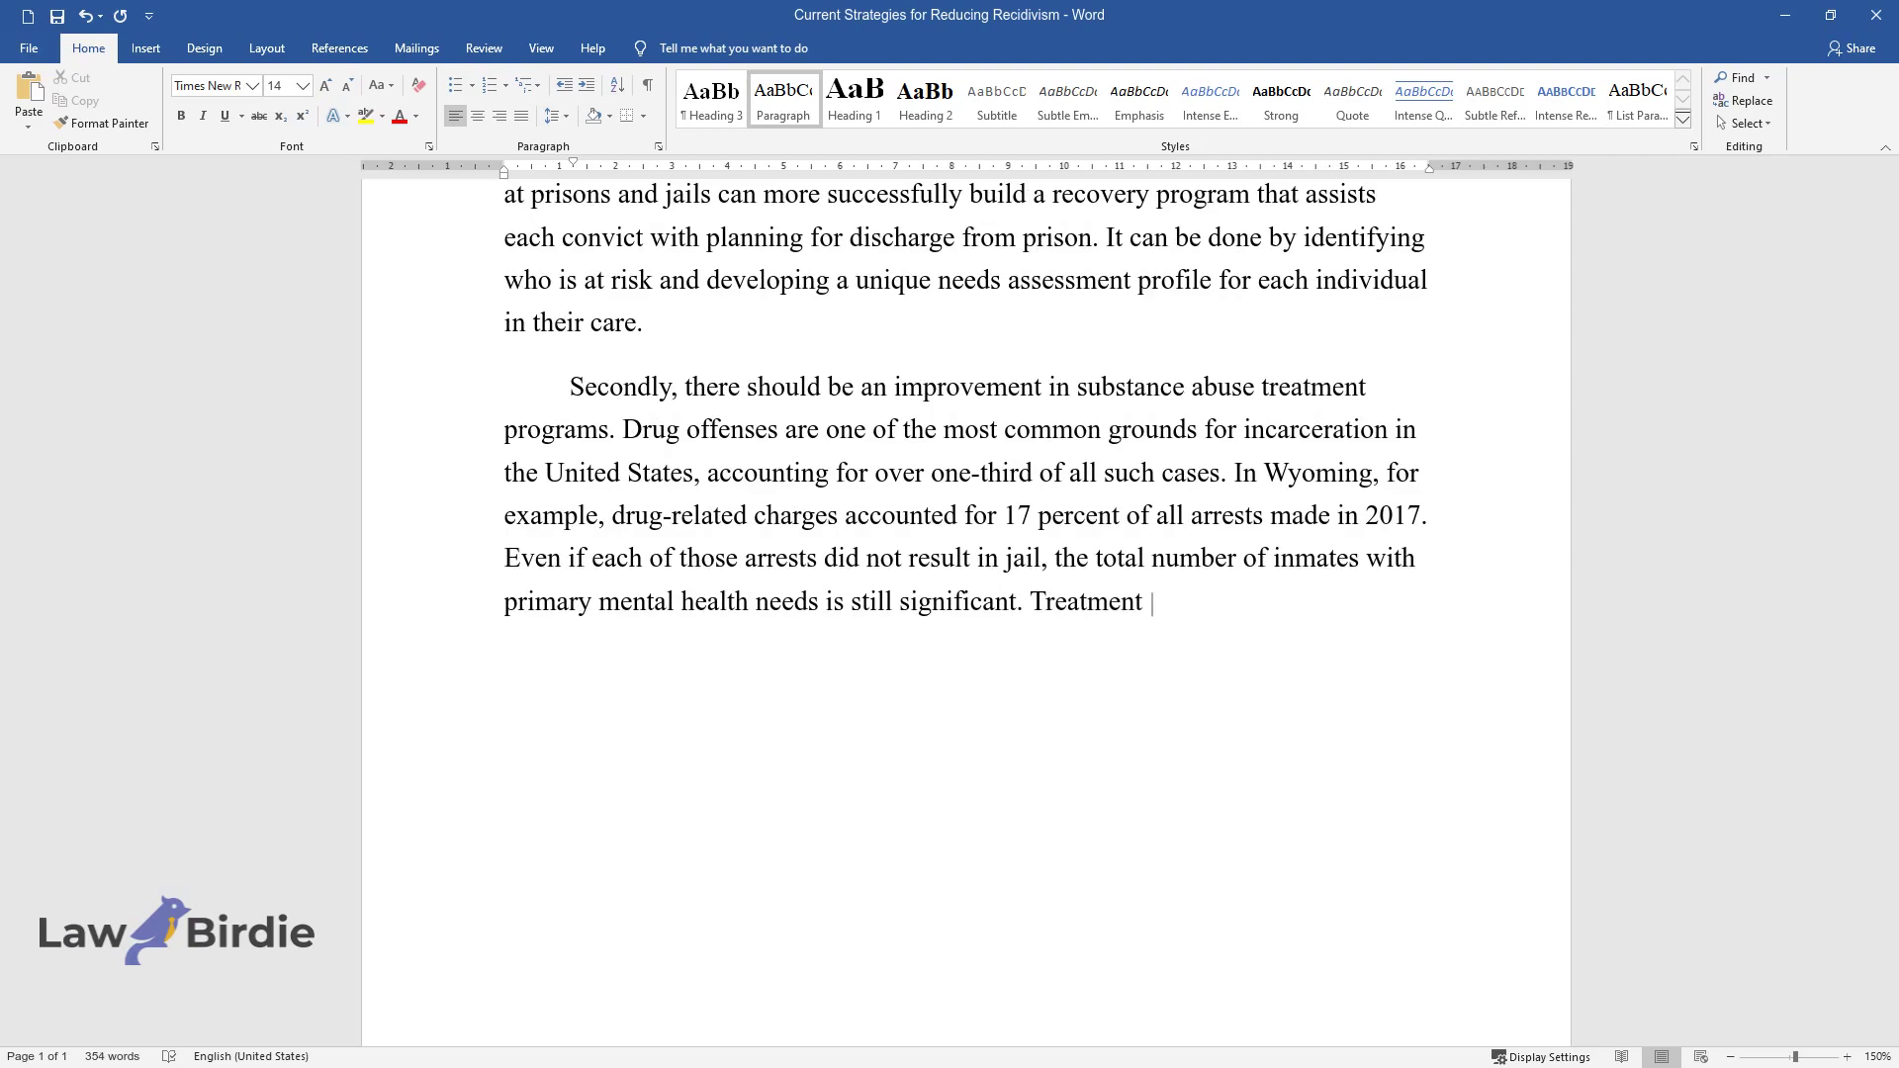
State that treatment reduces these offenders' recidivism by double digits compared to the general prison population, through postponed sentences during drug therapy or rigorous treatment in jail
{"action": "type", "text": "reduces recidivism by dou"}
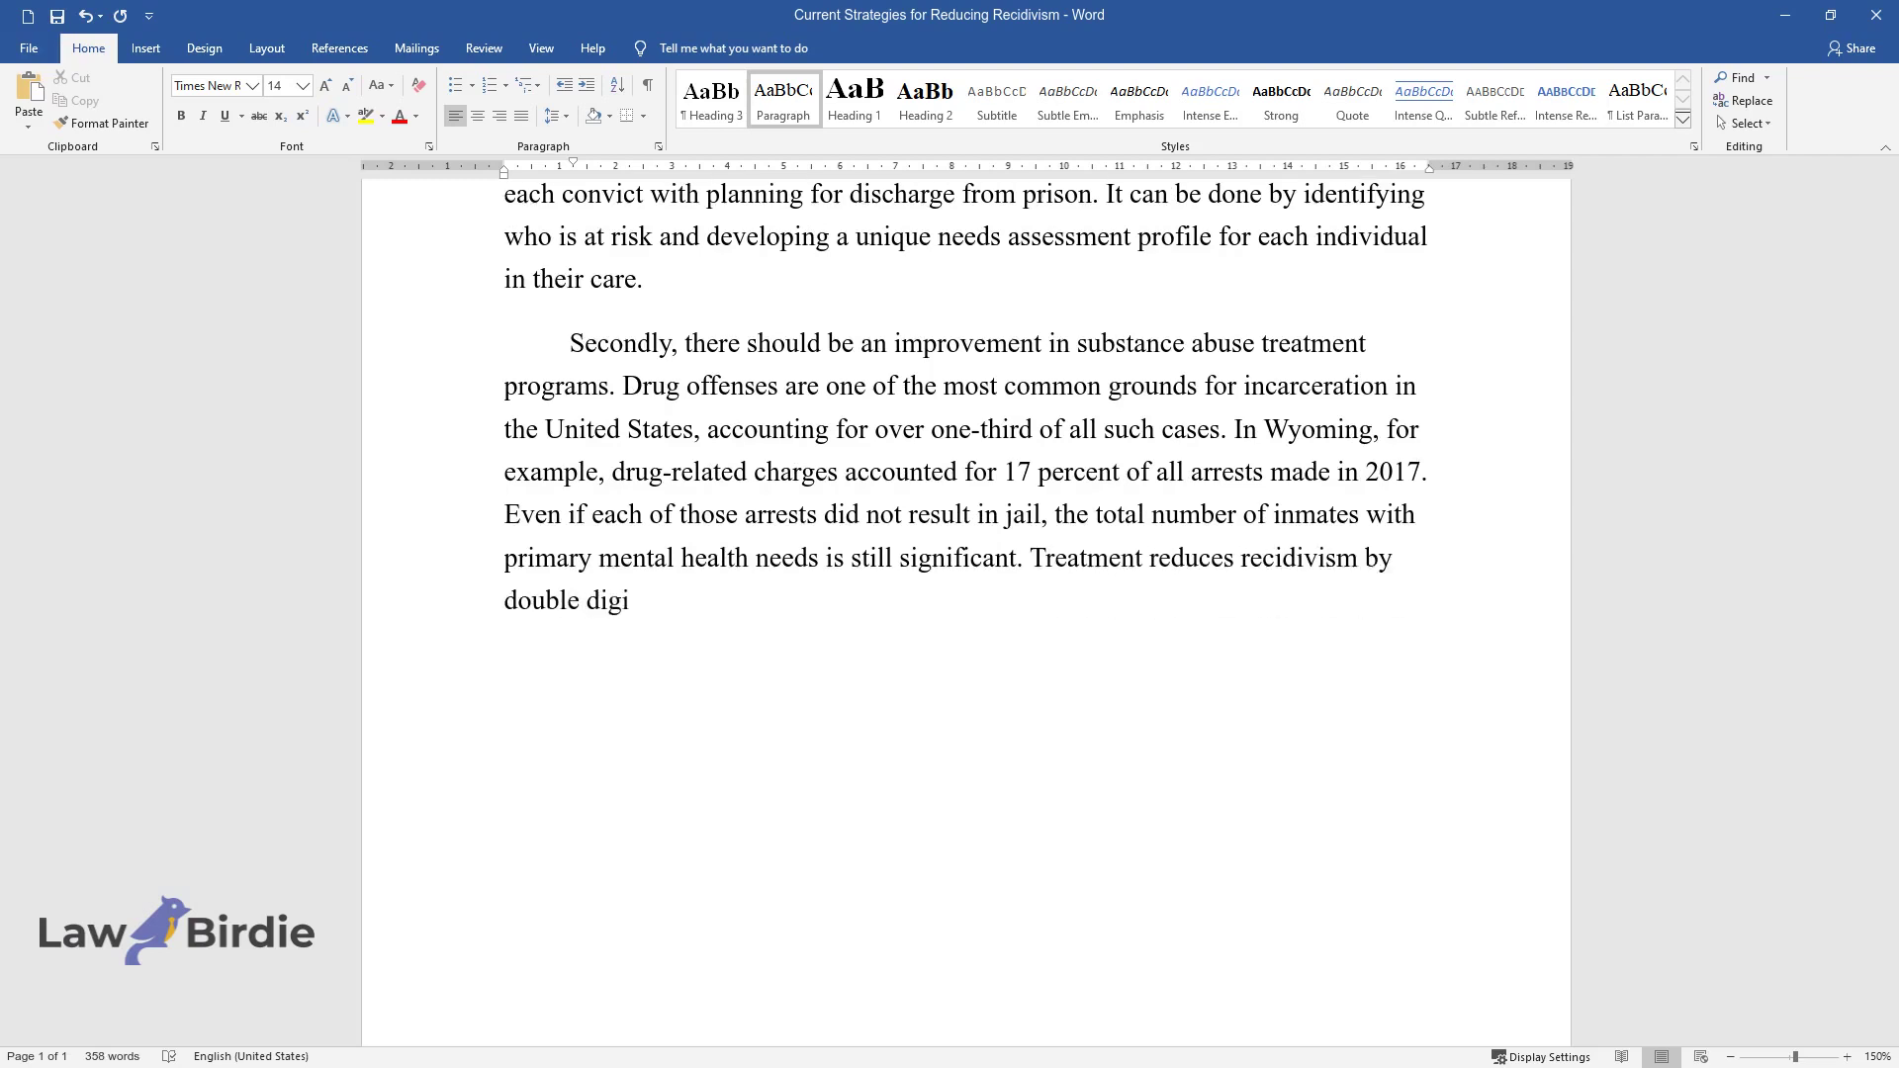
{"action": "type", "text": "ble digits for these offenders compared to"}
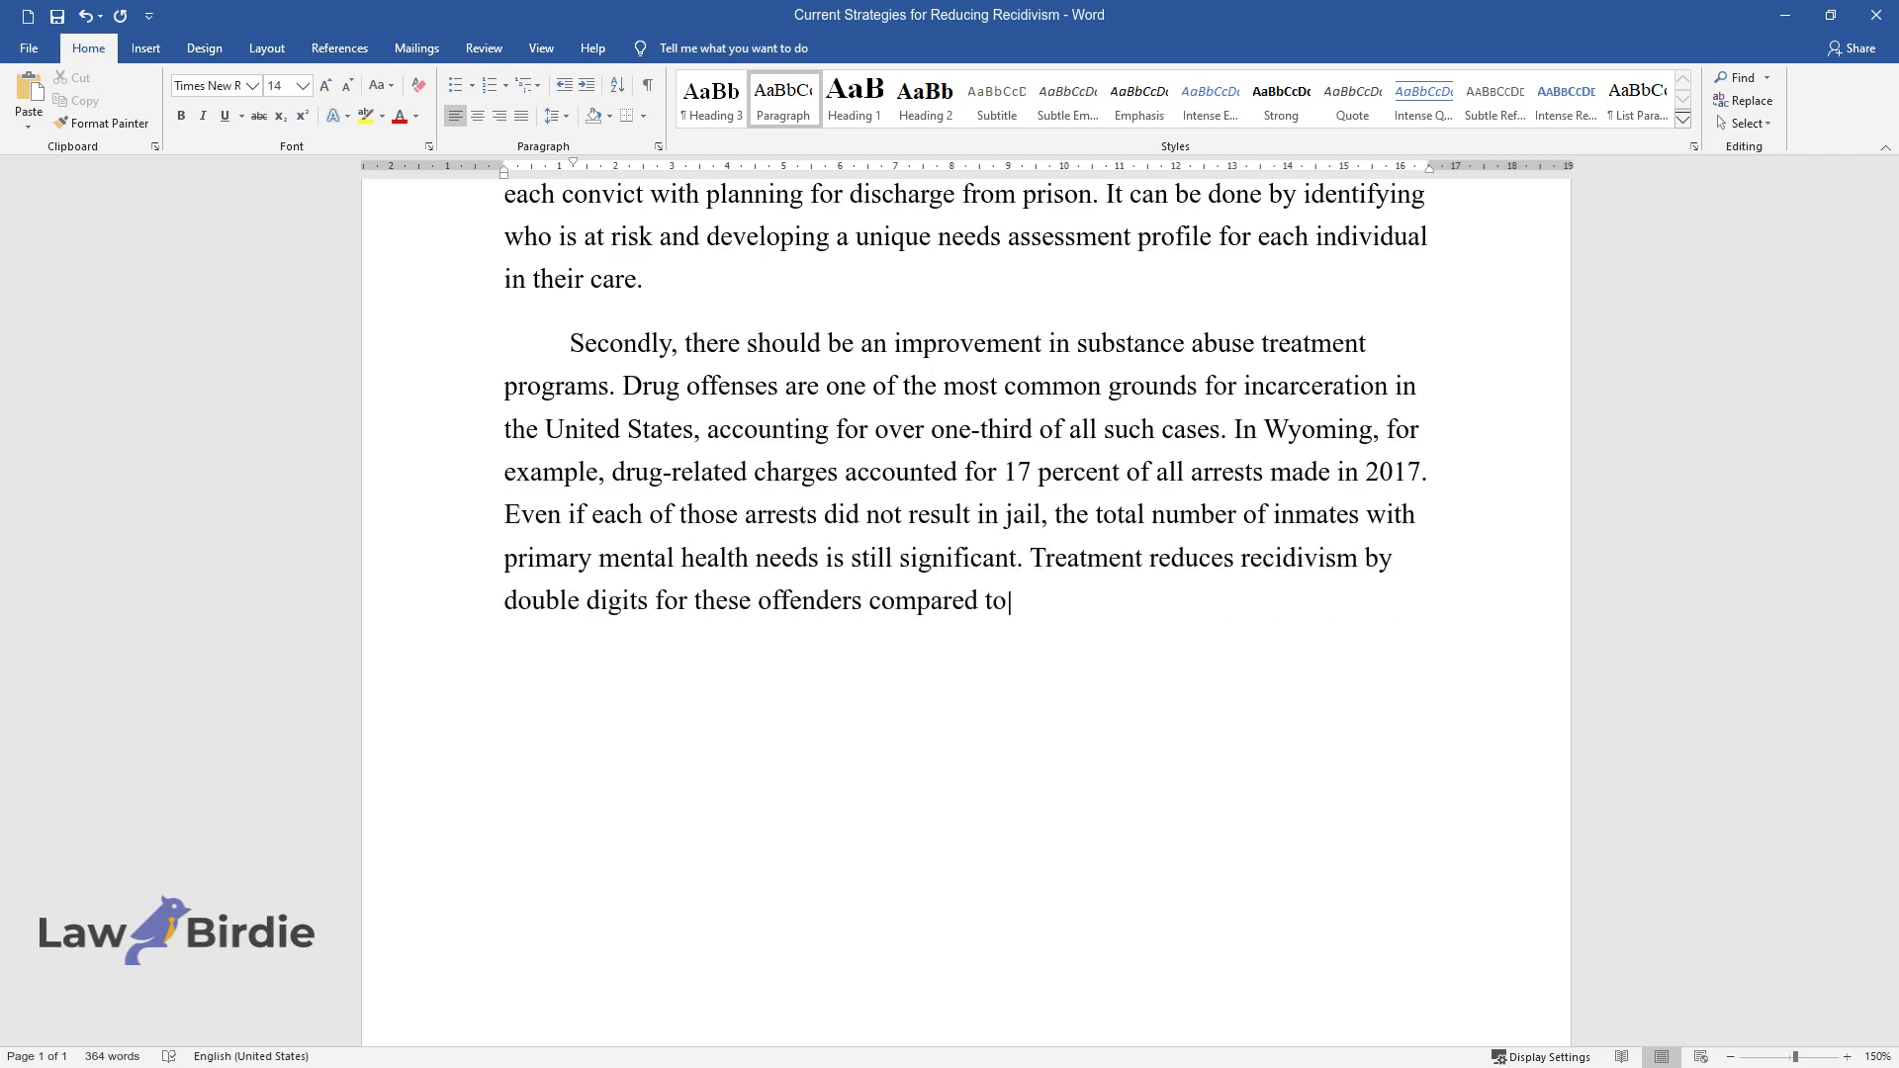
{"action": "type", "text": " the general prison population, w"}
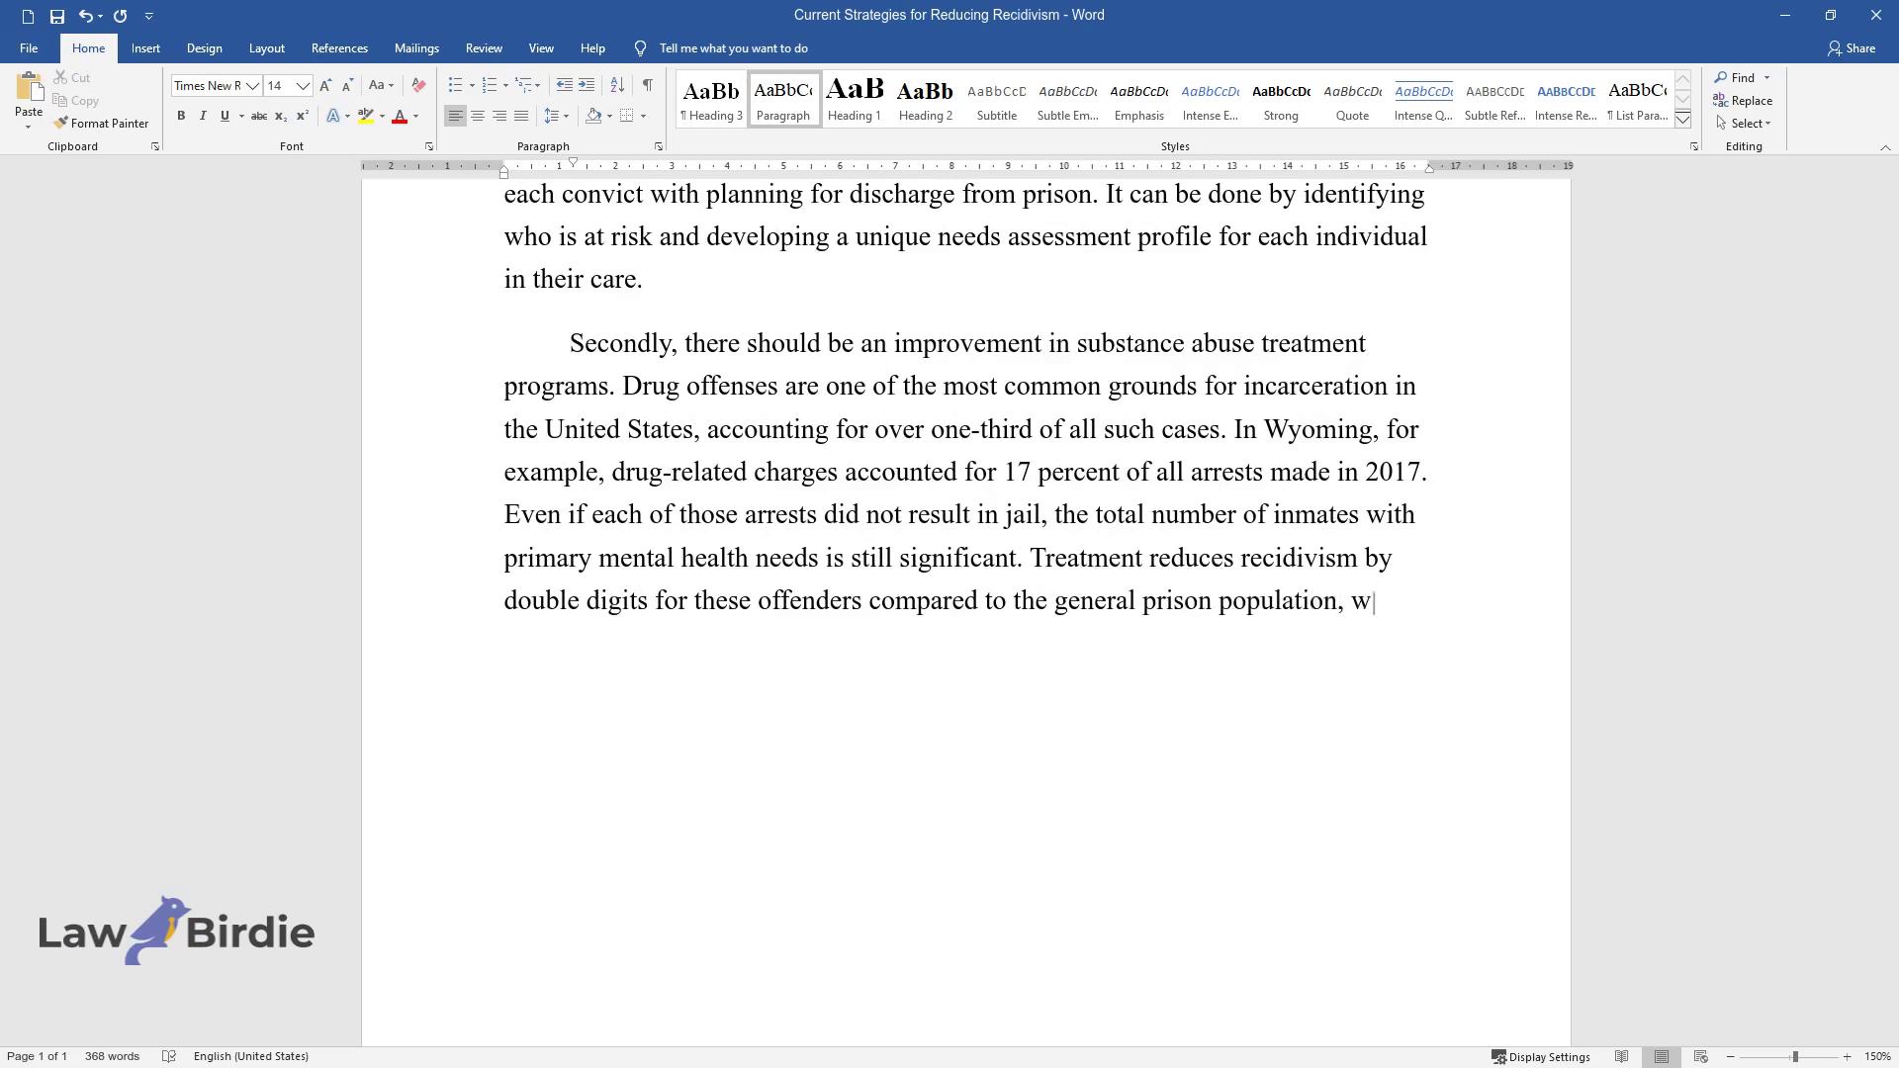
{"action": "type", "text": "hether it takes the form of a pos"}
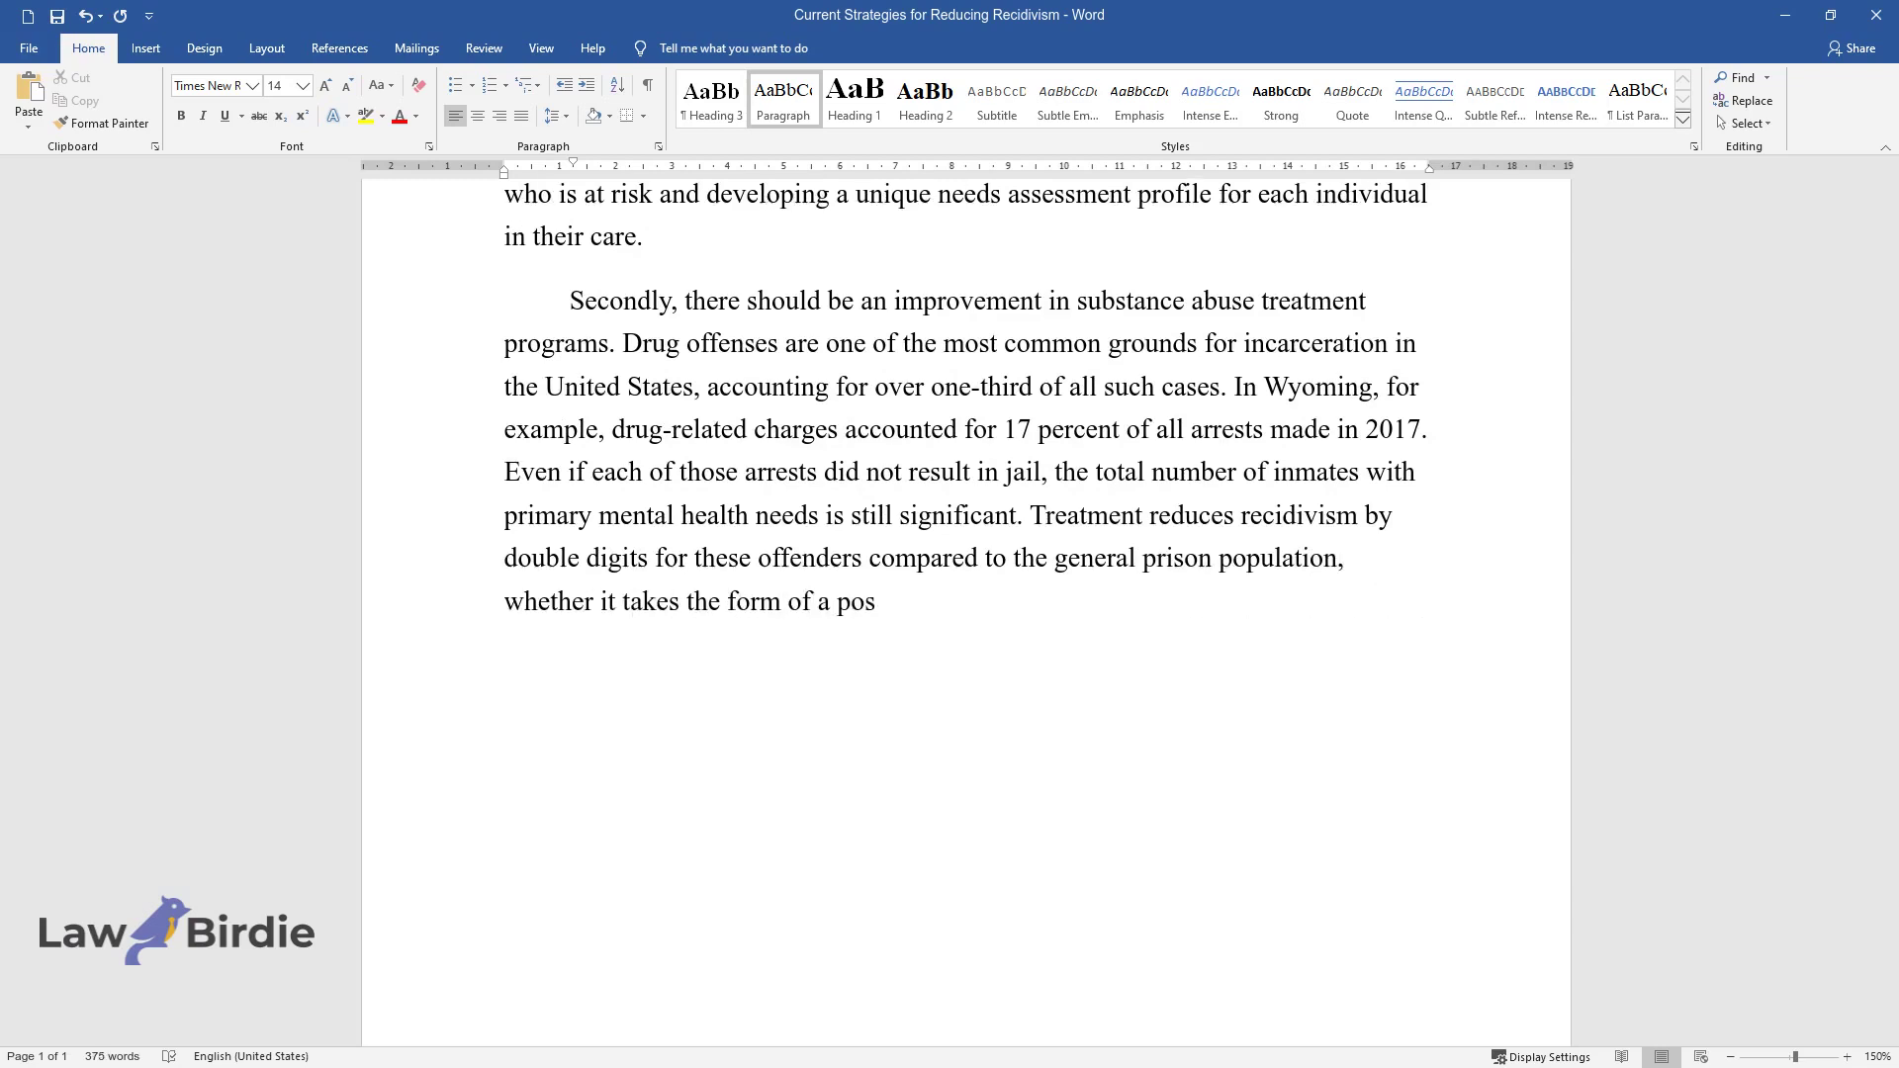
{"action": "type", "text": "tponed sentence while the litigan"}
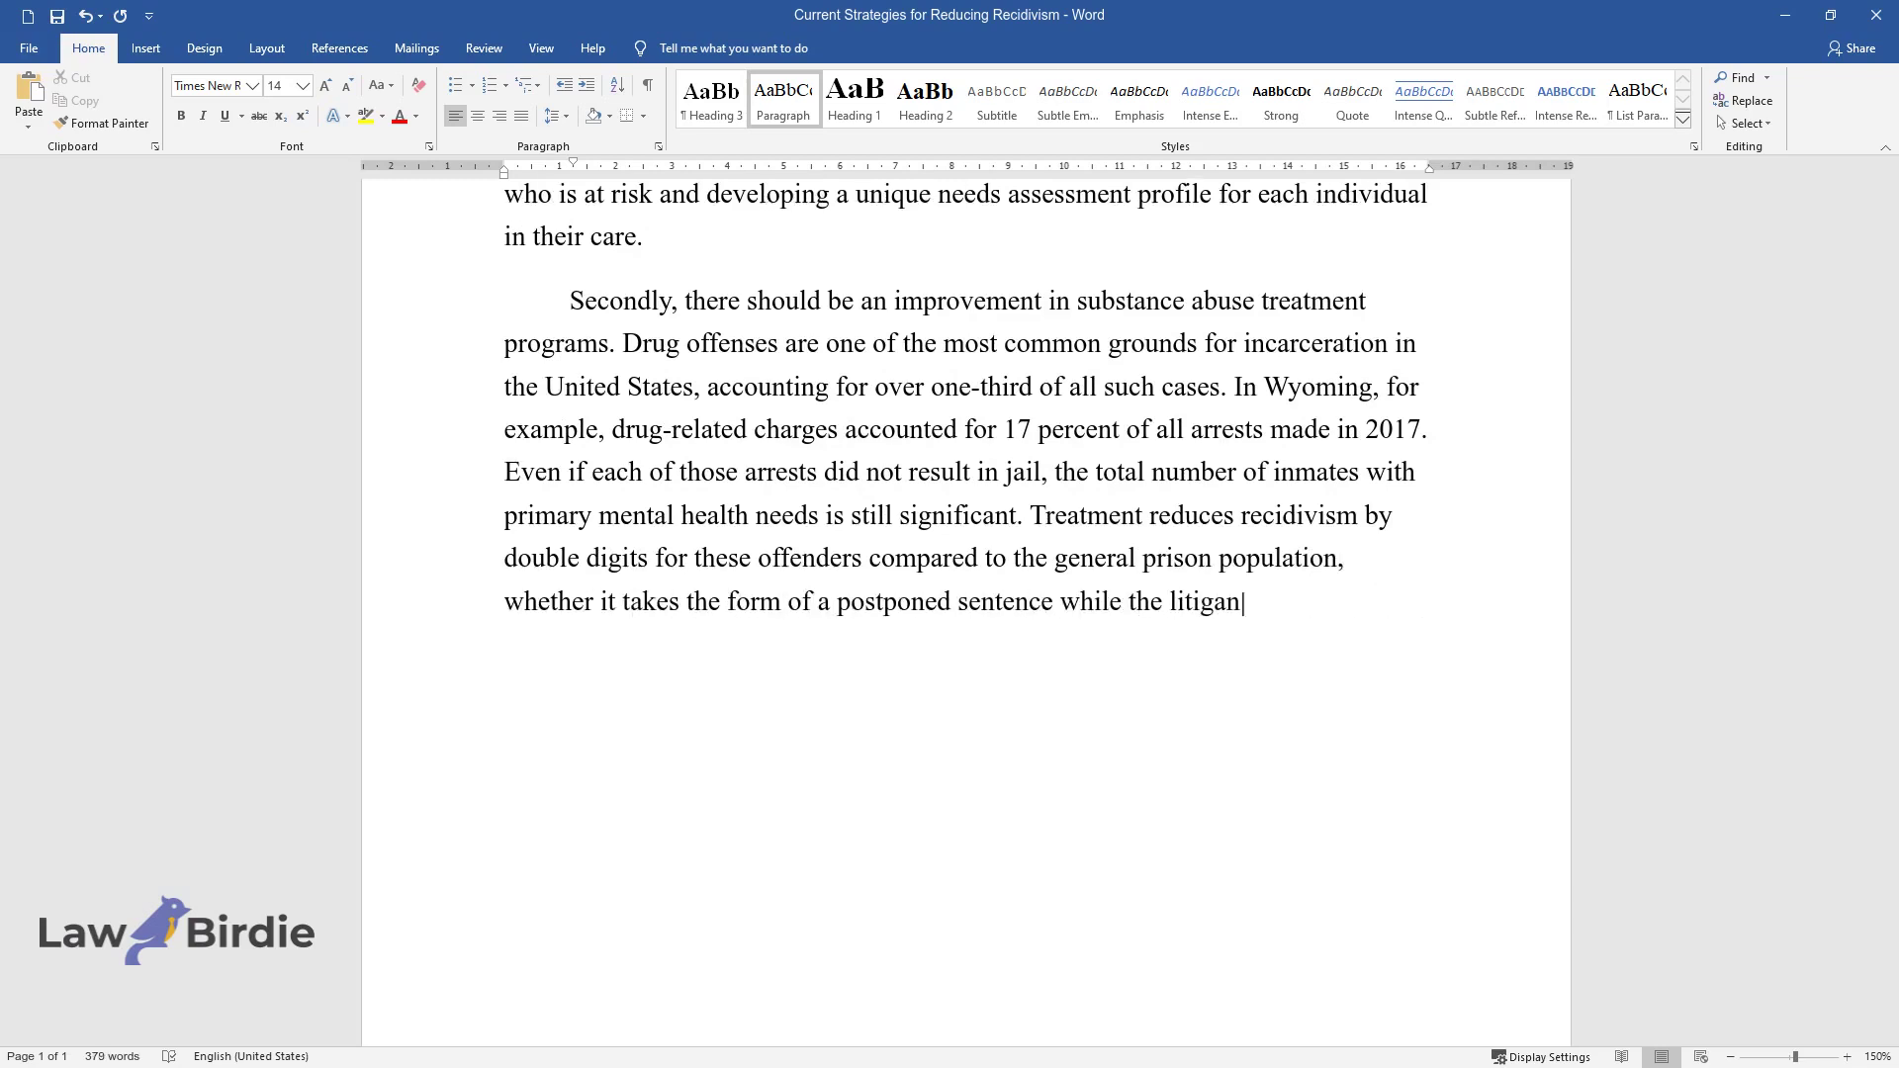
{"action": "type", "text": "t is in ongoing drug thera"}
{"action": "type", "text": "py or as"}
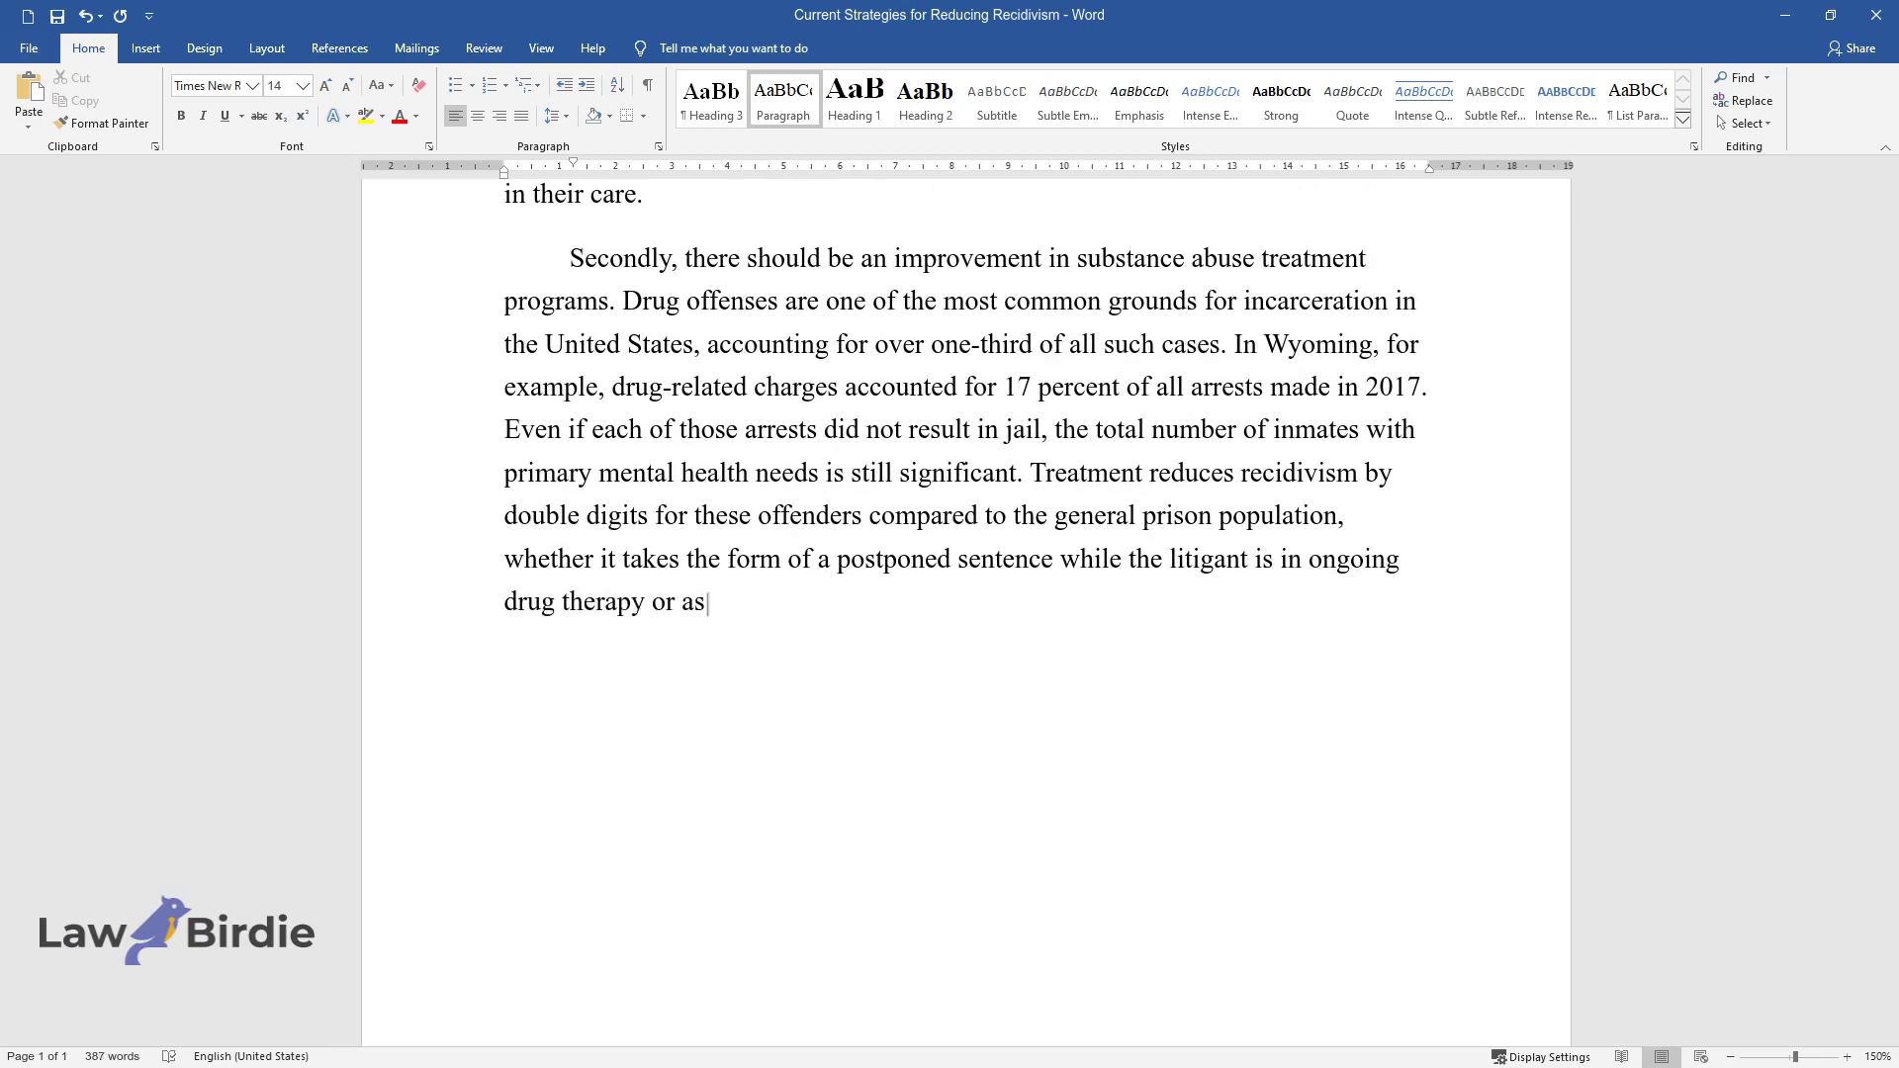
{"action": "type", "text": " rigorous treatment while in jail"}
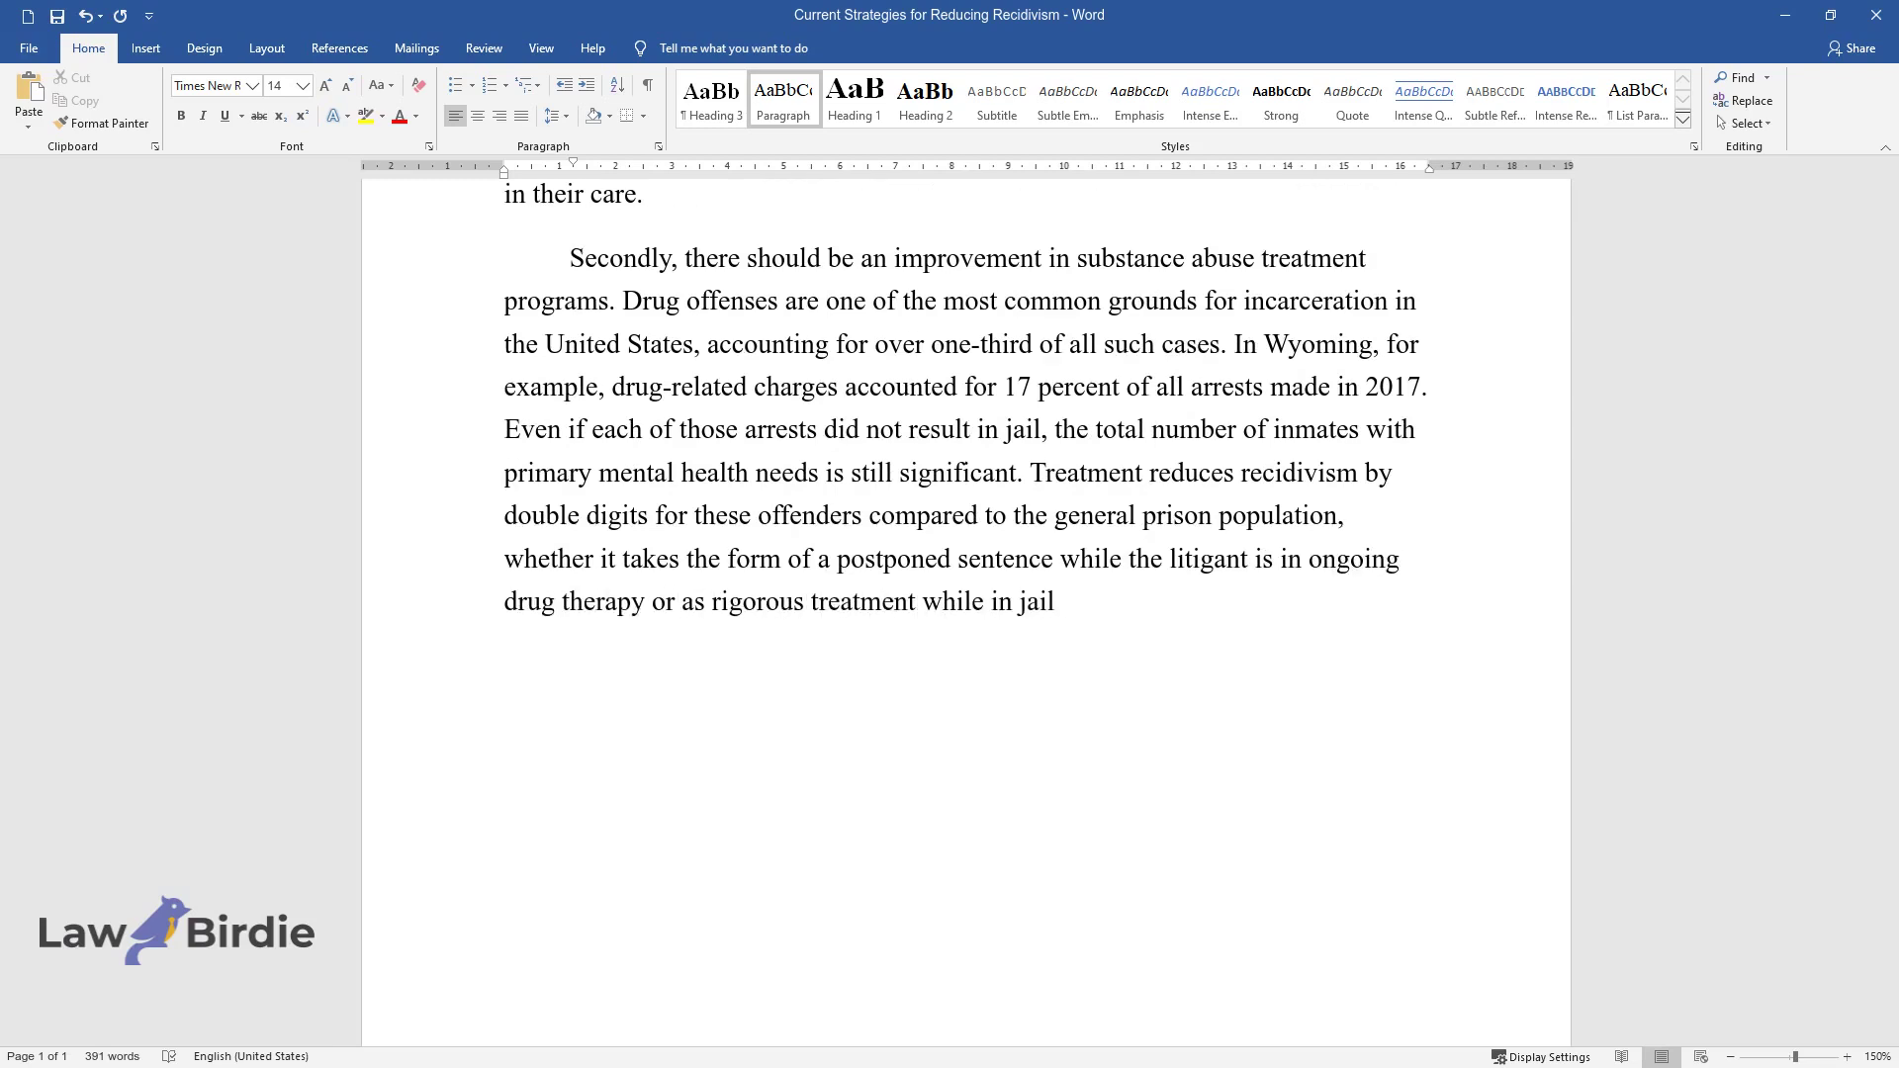
Add that recidivism can be reduced most effectively by intervening early and providing substantial support while in prison
{"action": "type", "text": ". Recidivism can be reduced most e"}
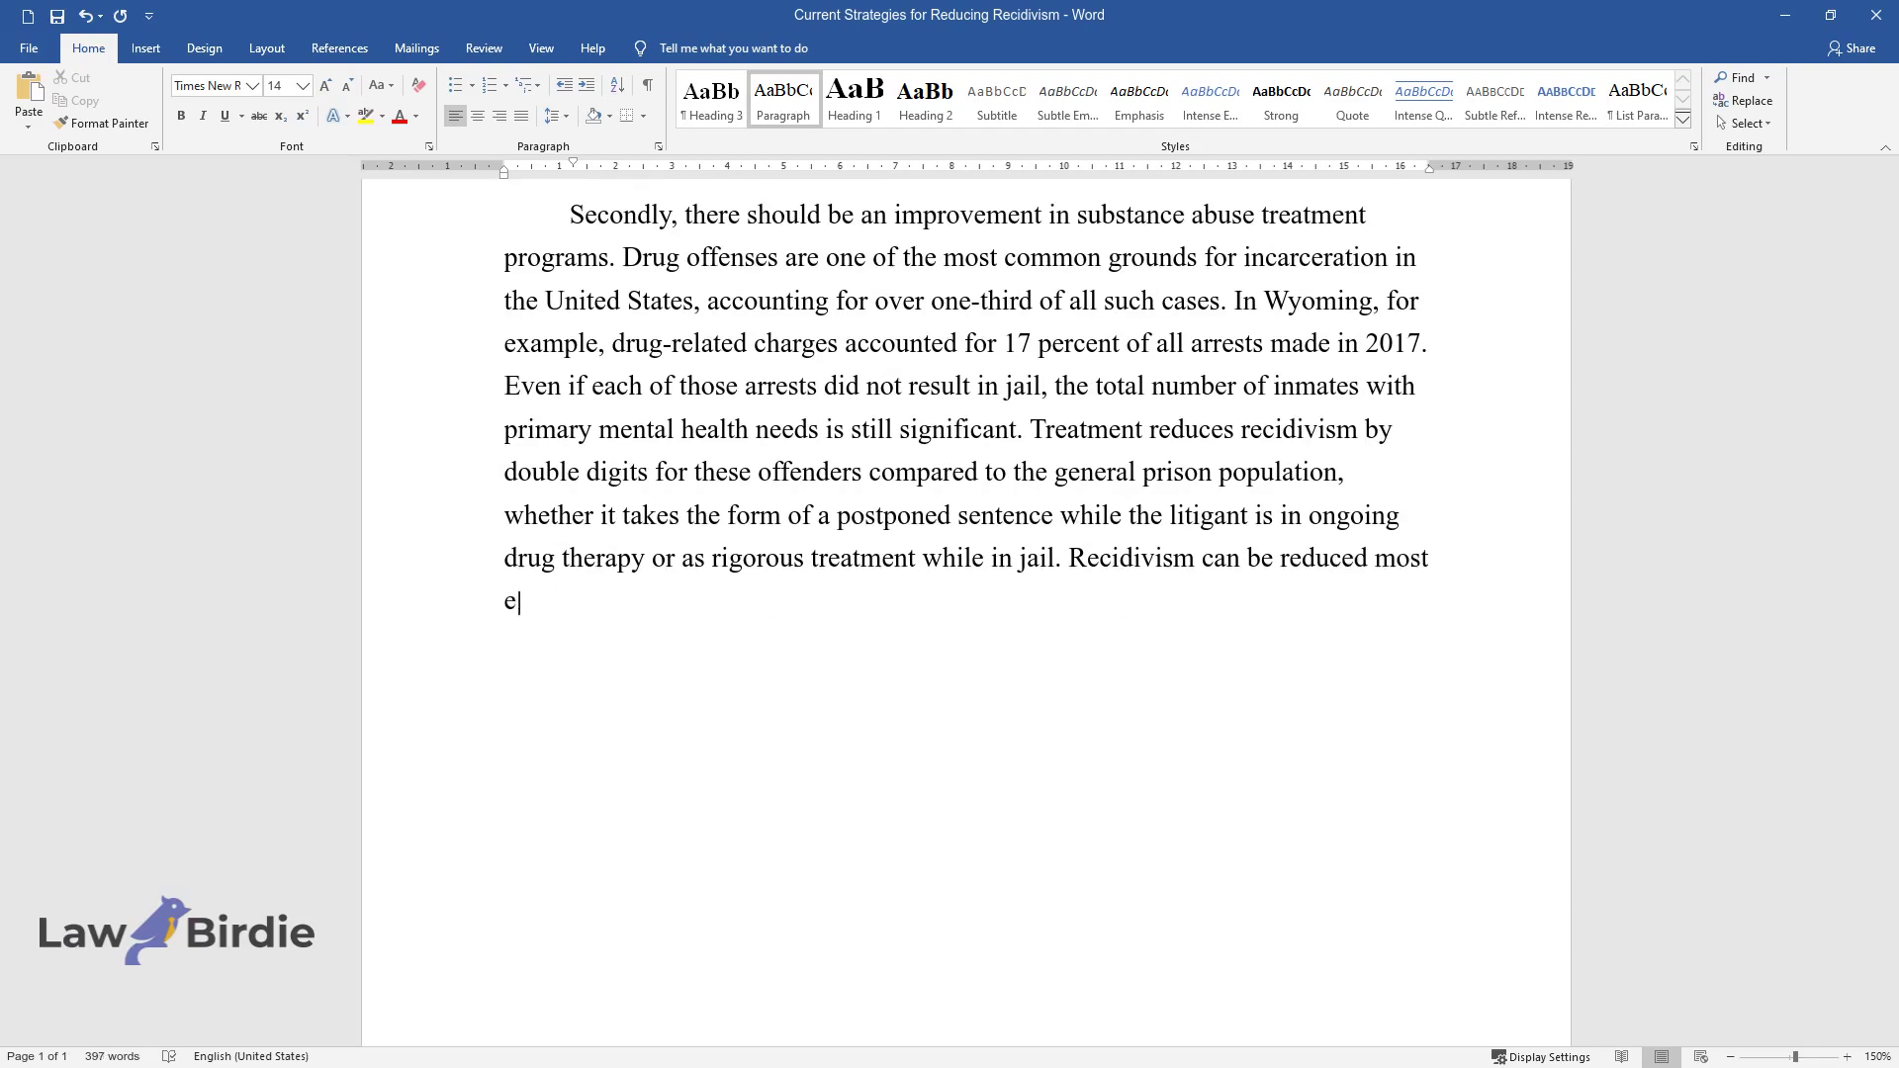
{"action": "type", "text": "ffectively by intervening early a"}
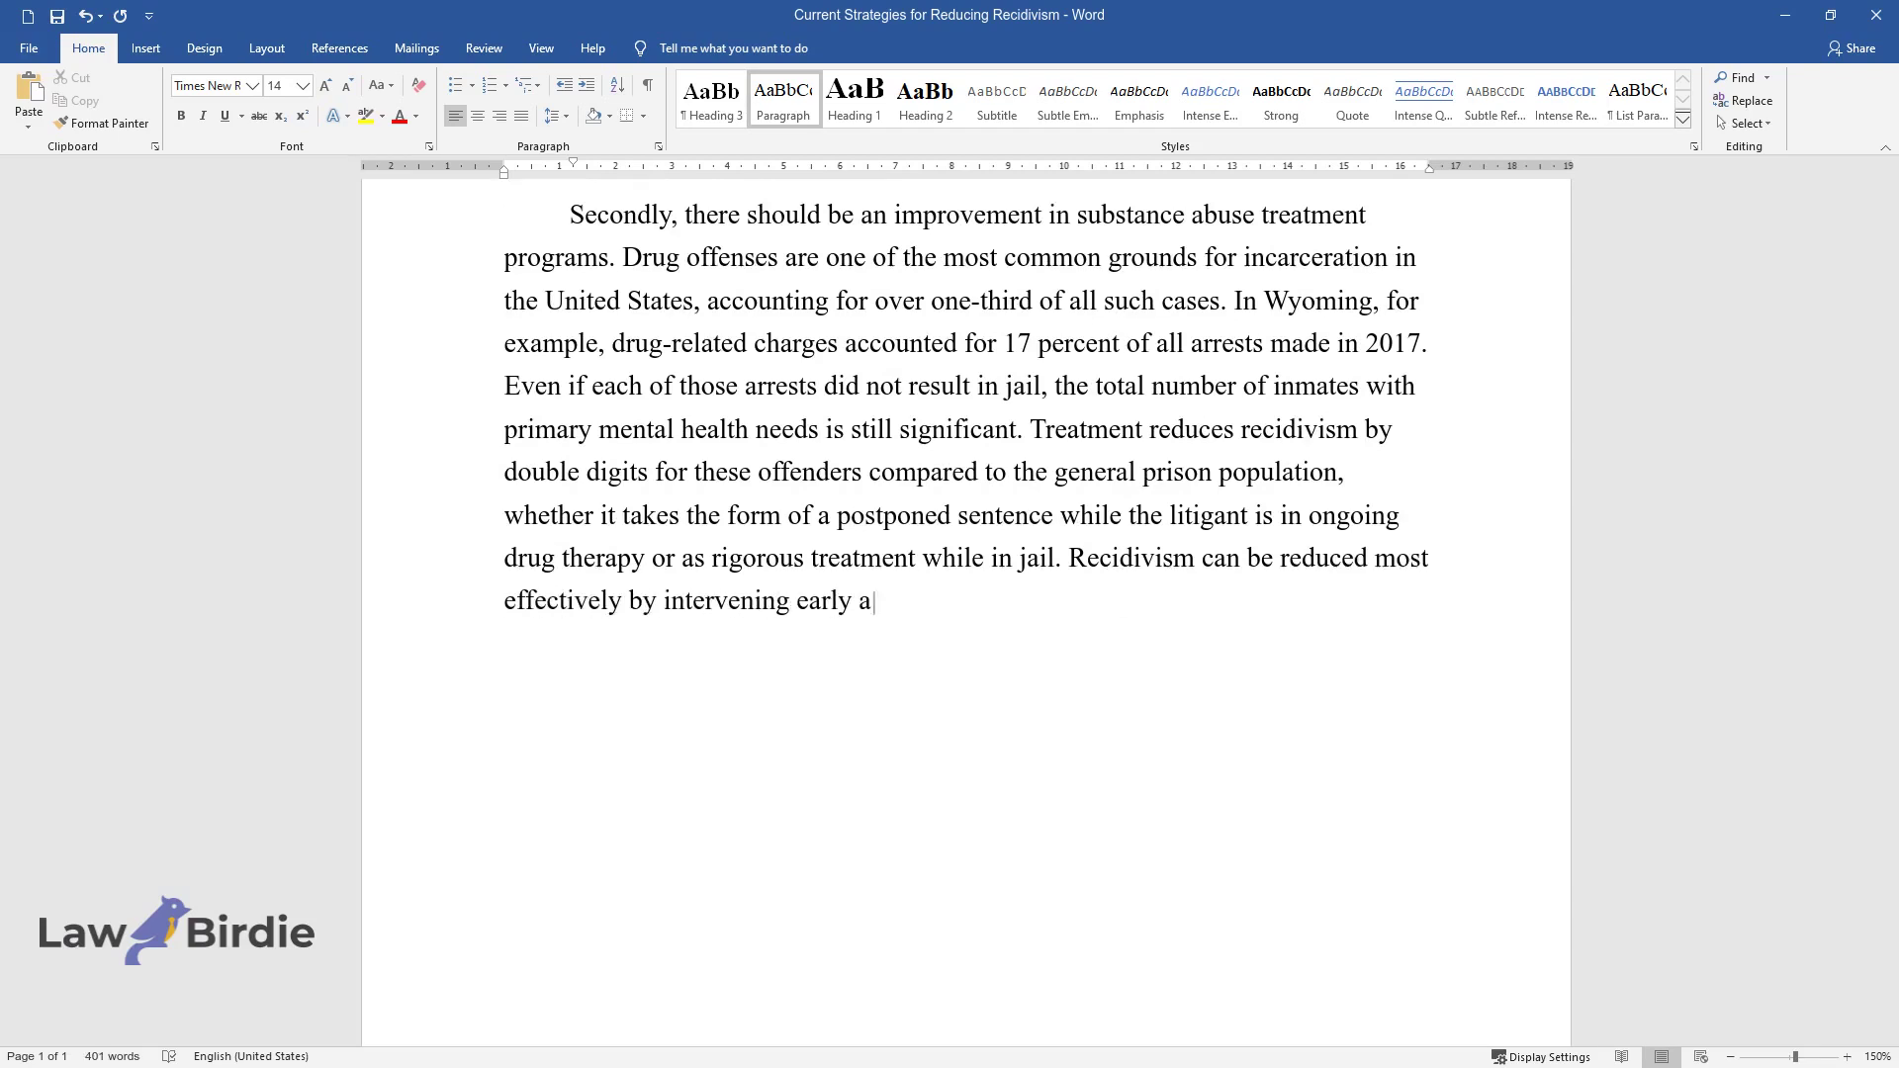
{"action": "type", "text": "nd providing substantial support"}
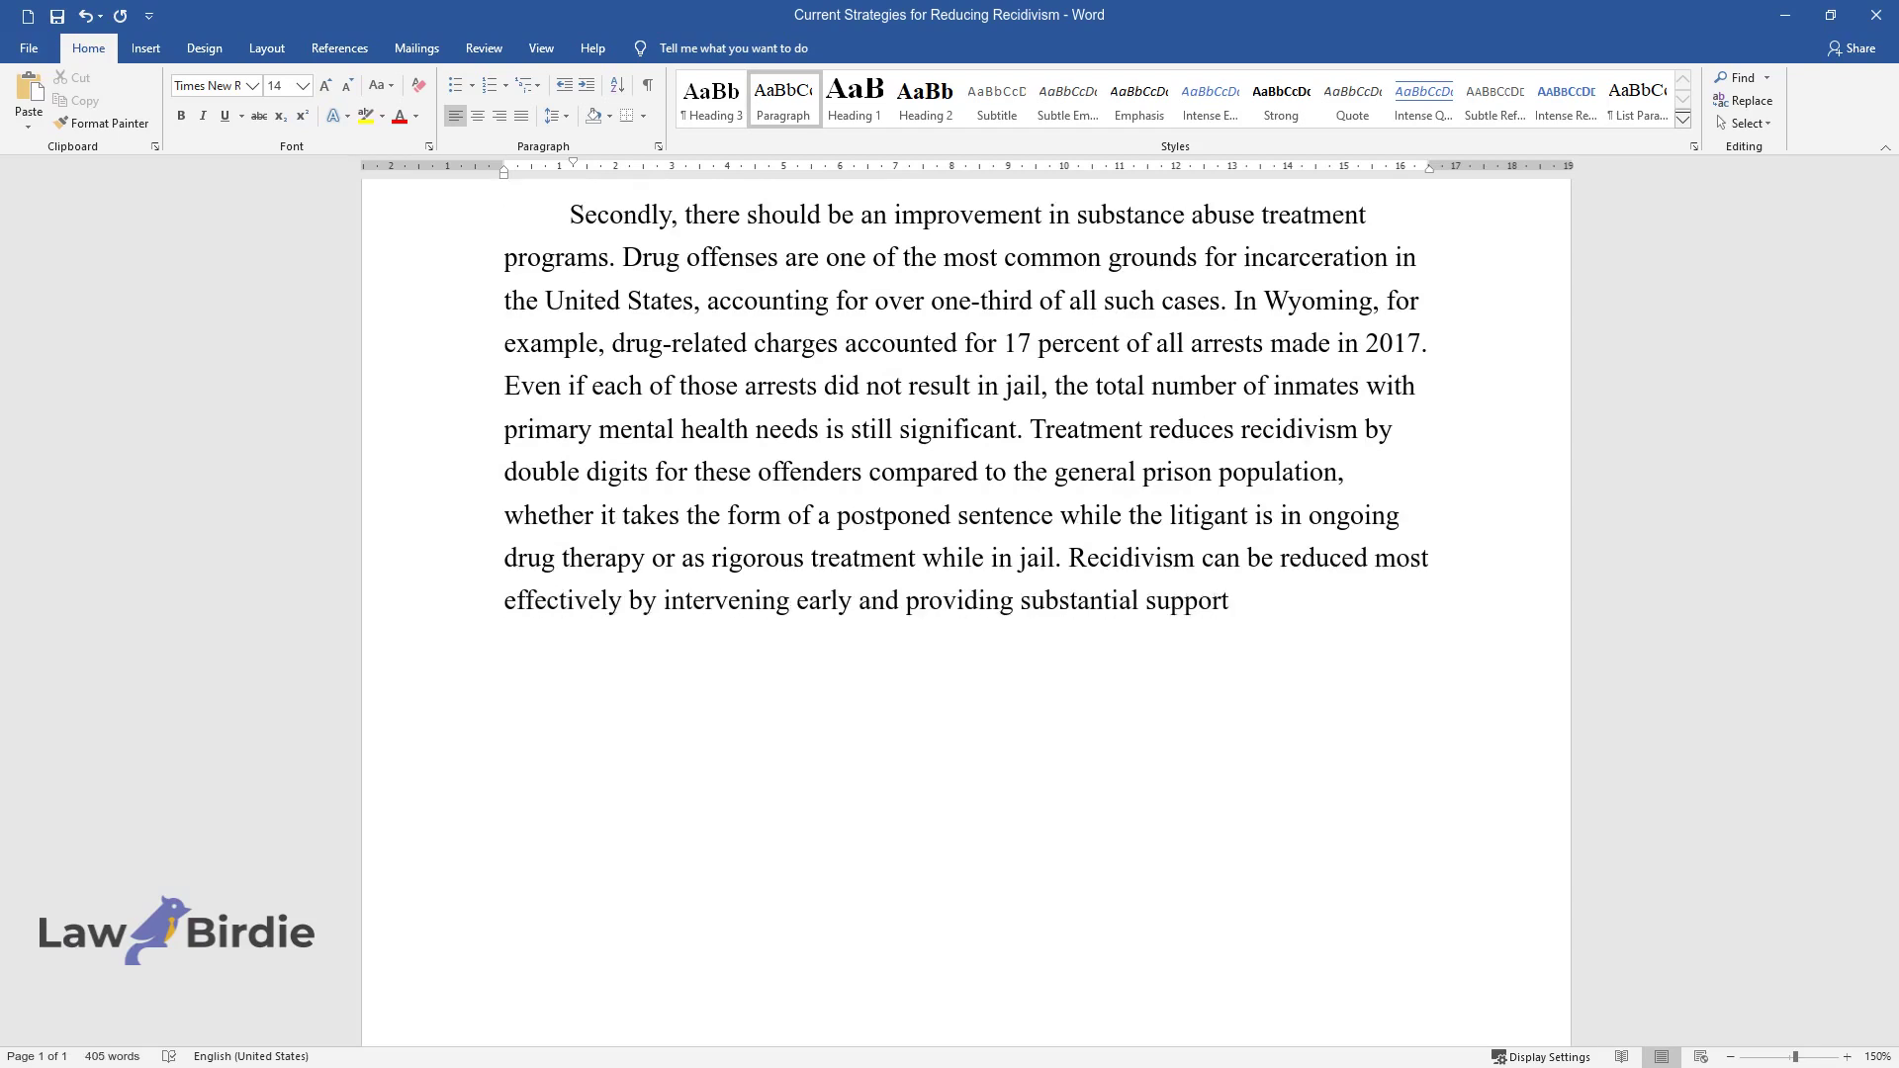
{"action": "type", "text": " while in prison. Such support shou"}
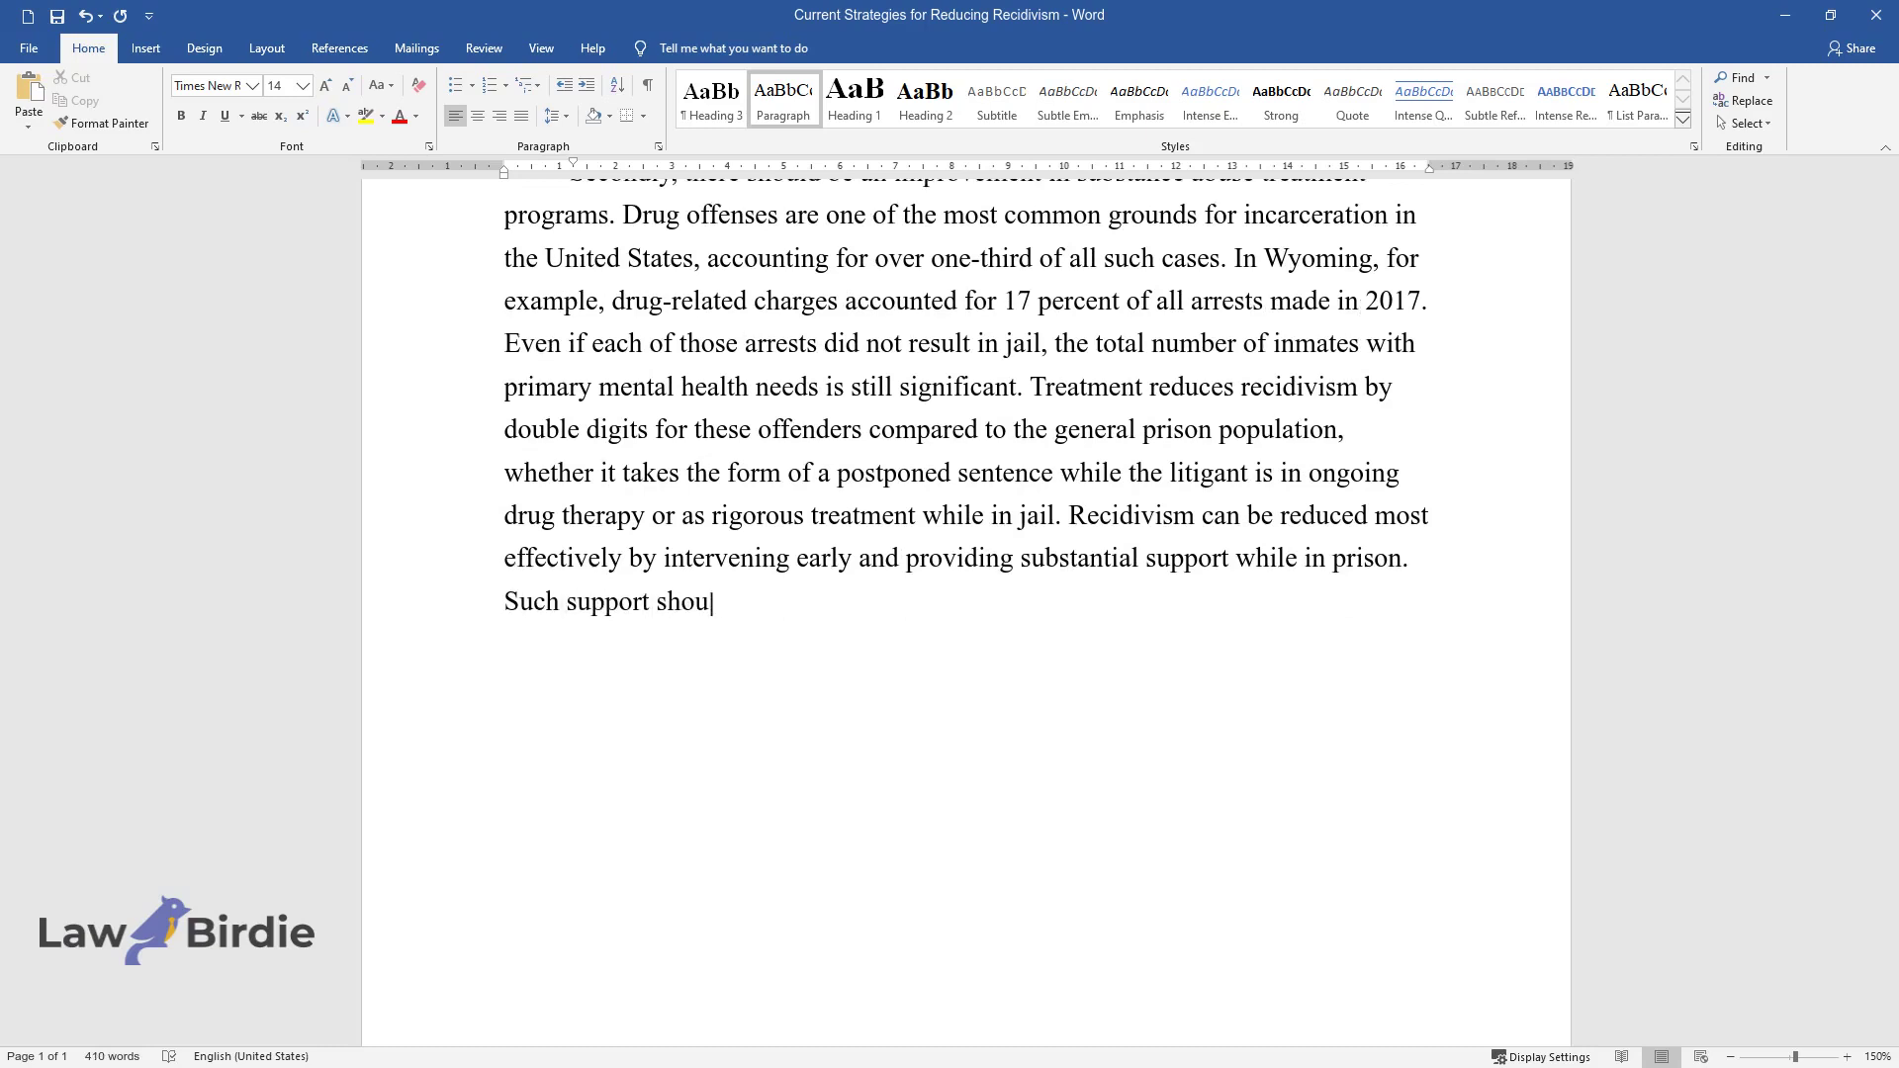
Finish the paragraph with such support continuing after the parolee is reintegrated into the community for the best results, and begin a new paragraph
{"action": "type", "text": "ld continue after the parolee is "}
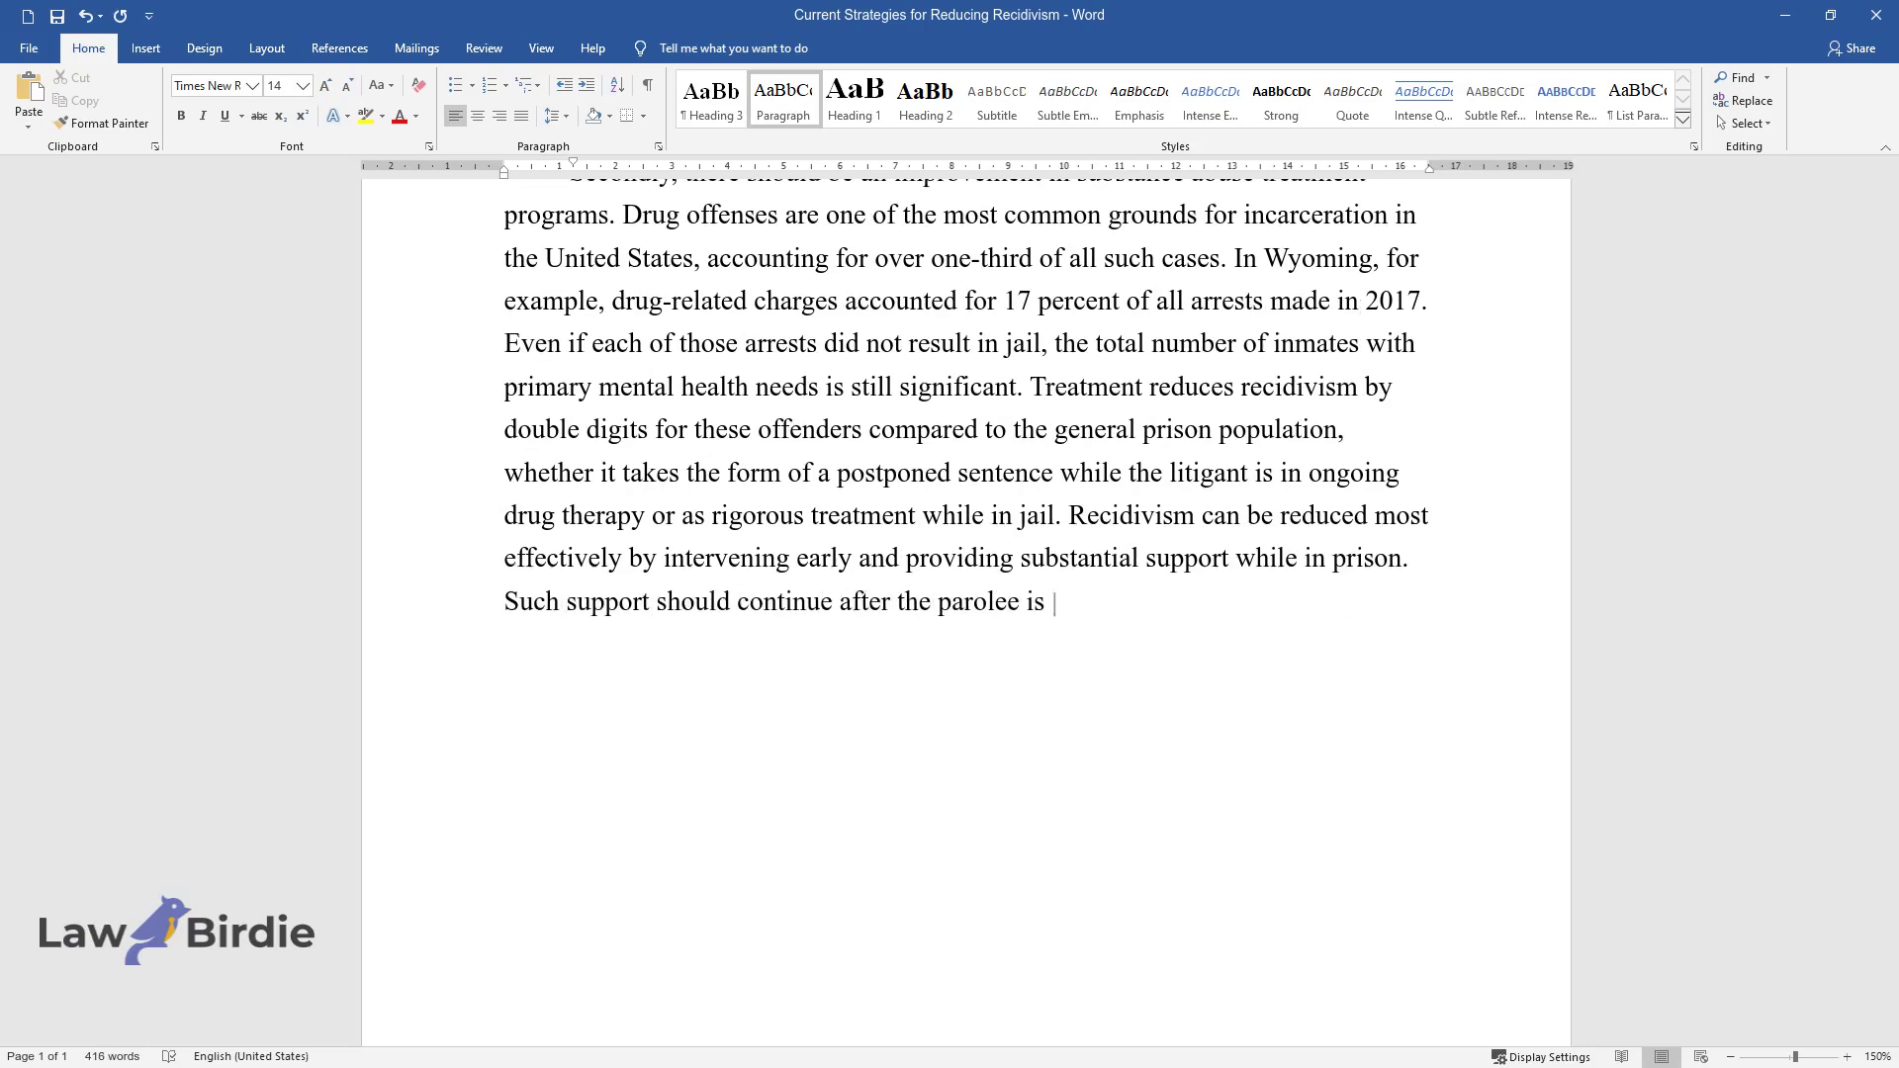
{"action": "type", "text": "reintegrated into the community f"}
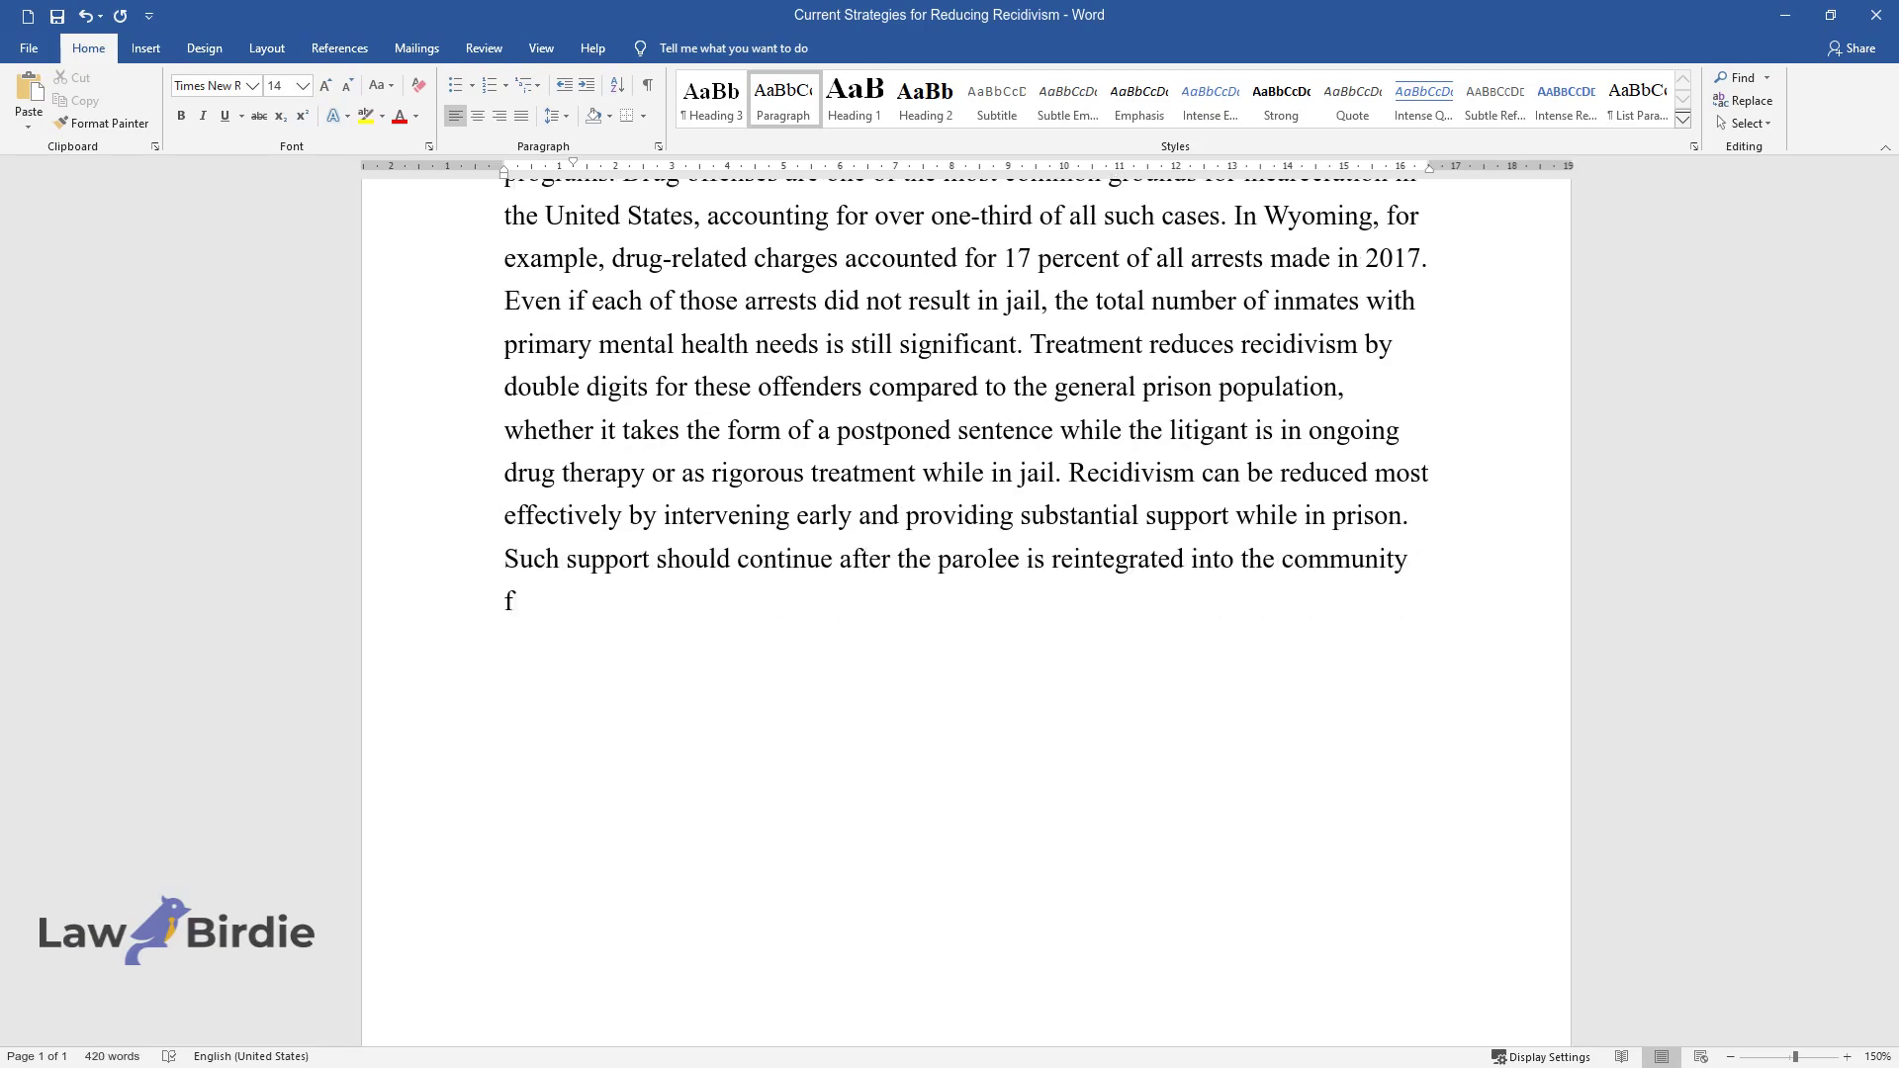
{"action": "type", "text": "or the best results."}
{"action": "key", "text": "Return"}
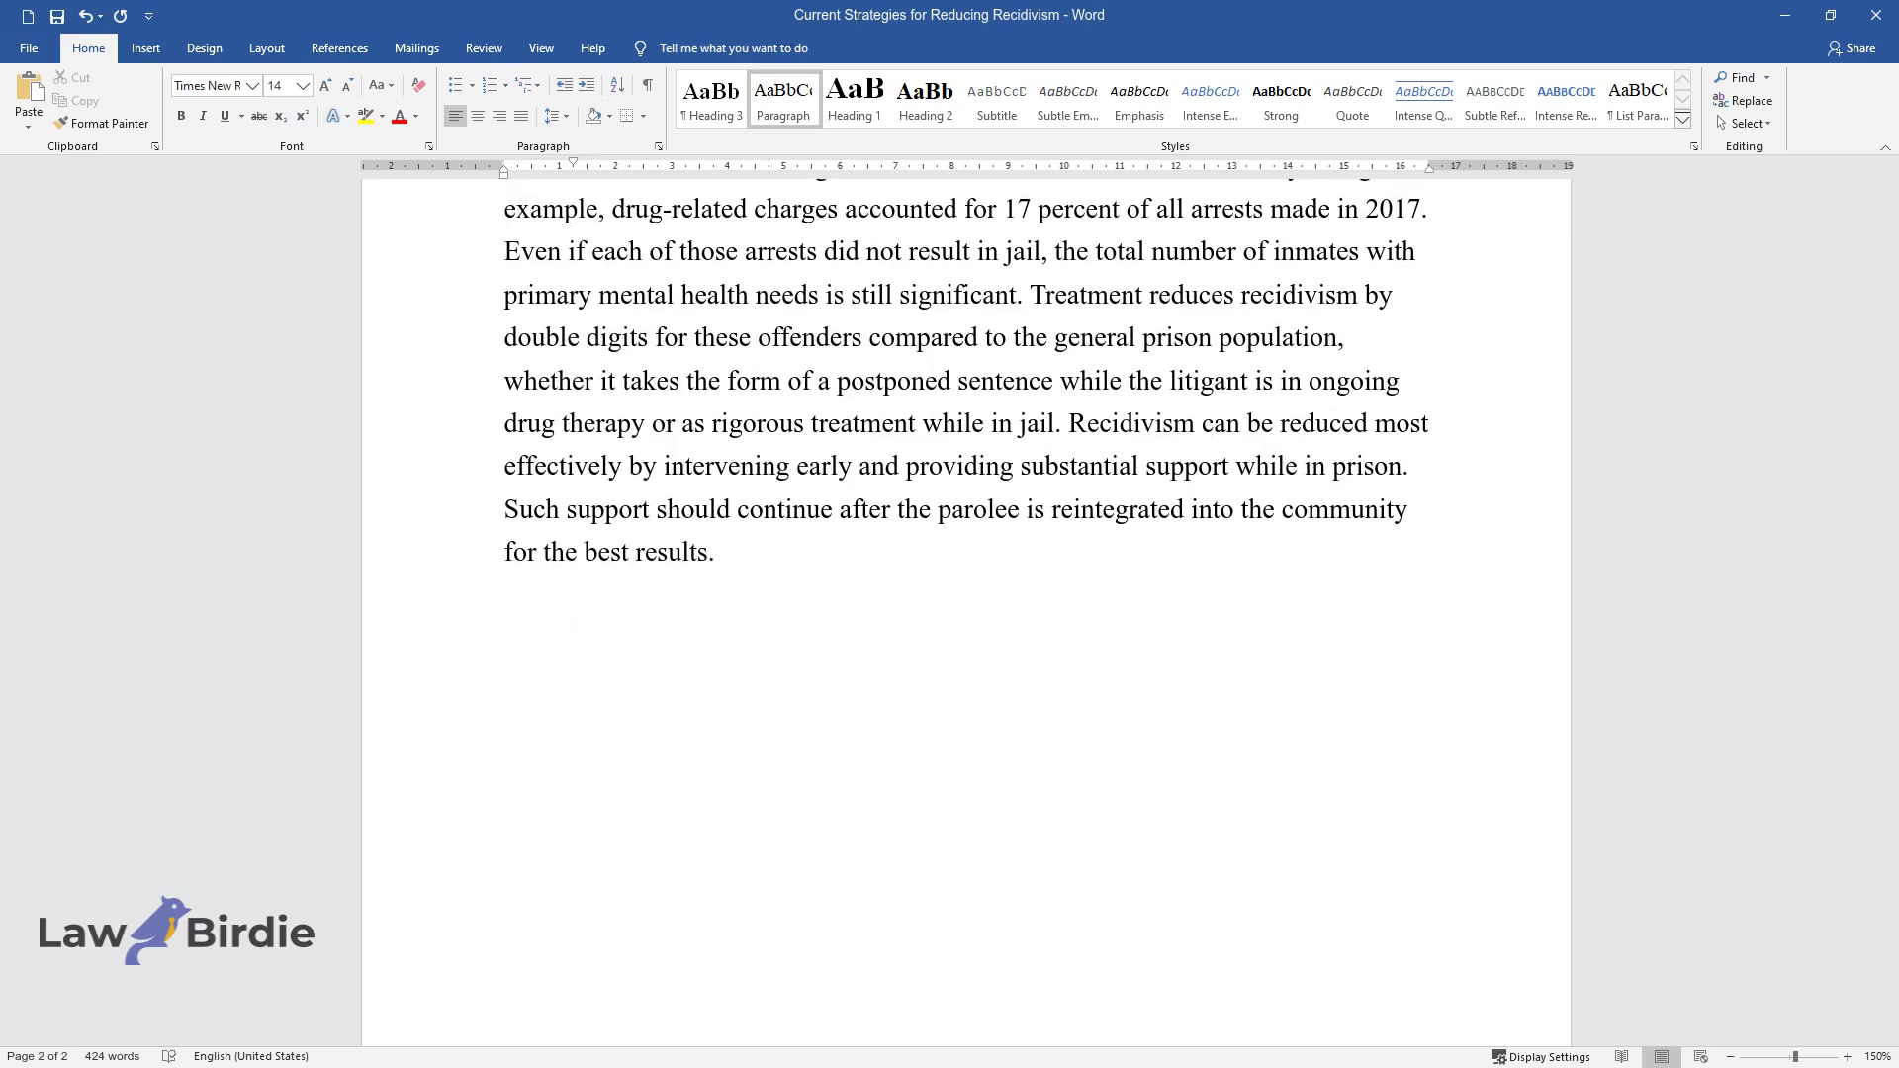
Open the third body paragraph with "Lastly", on employment programs reducing recidivism and job training behind bars helping inmates land a job when they are freed
{"action": "type", "text": "Lastly, employment programs can also play a key role in red"}
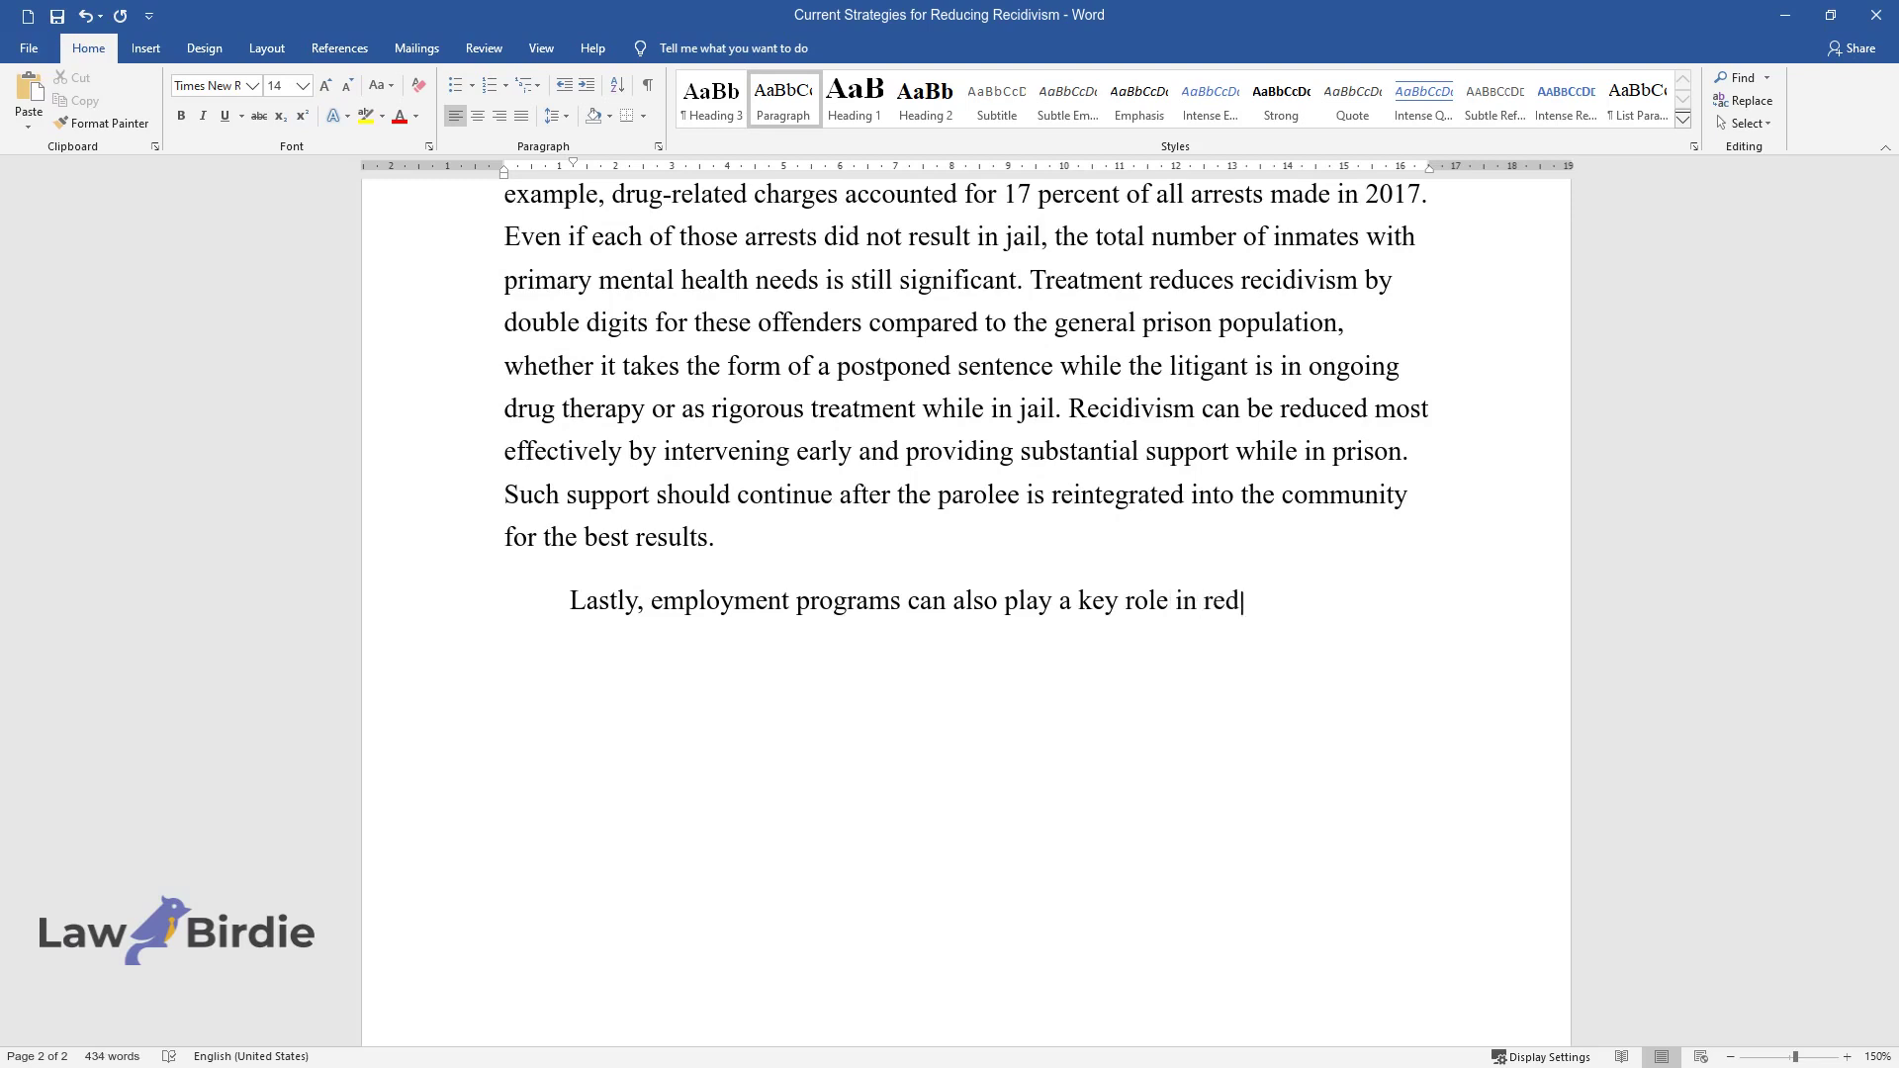
{"action": "type", "text": "ucing recidivism."}
{"action": "type", "text": " During their tim"}
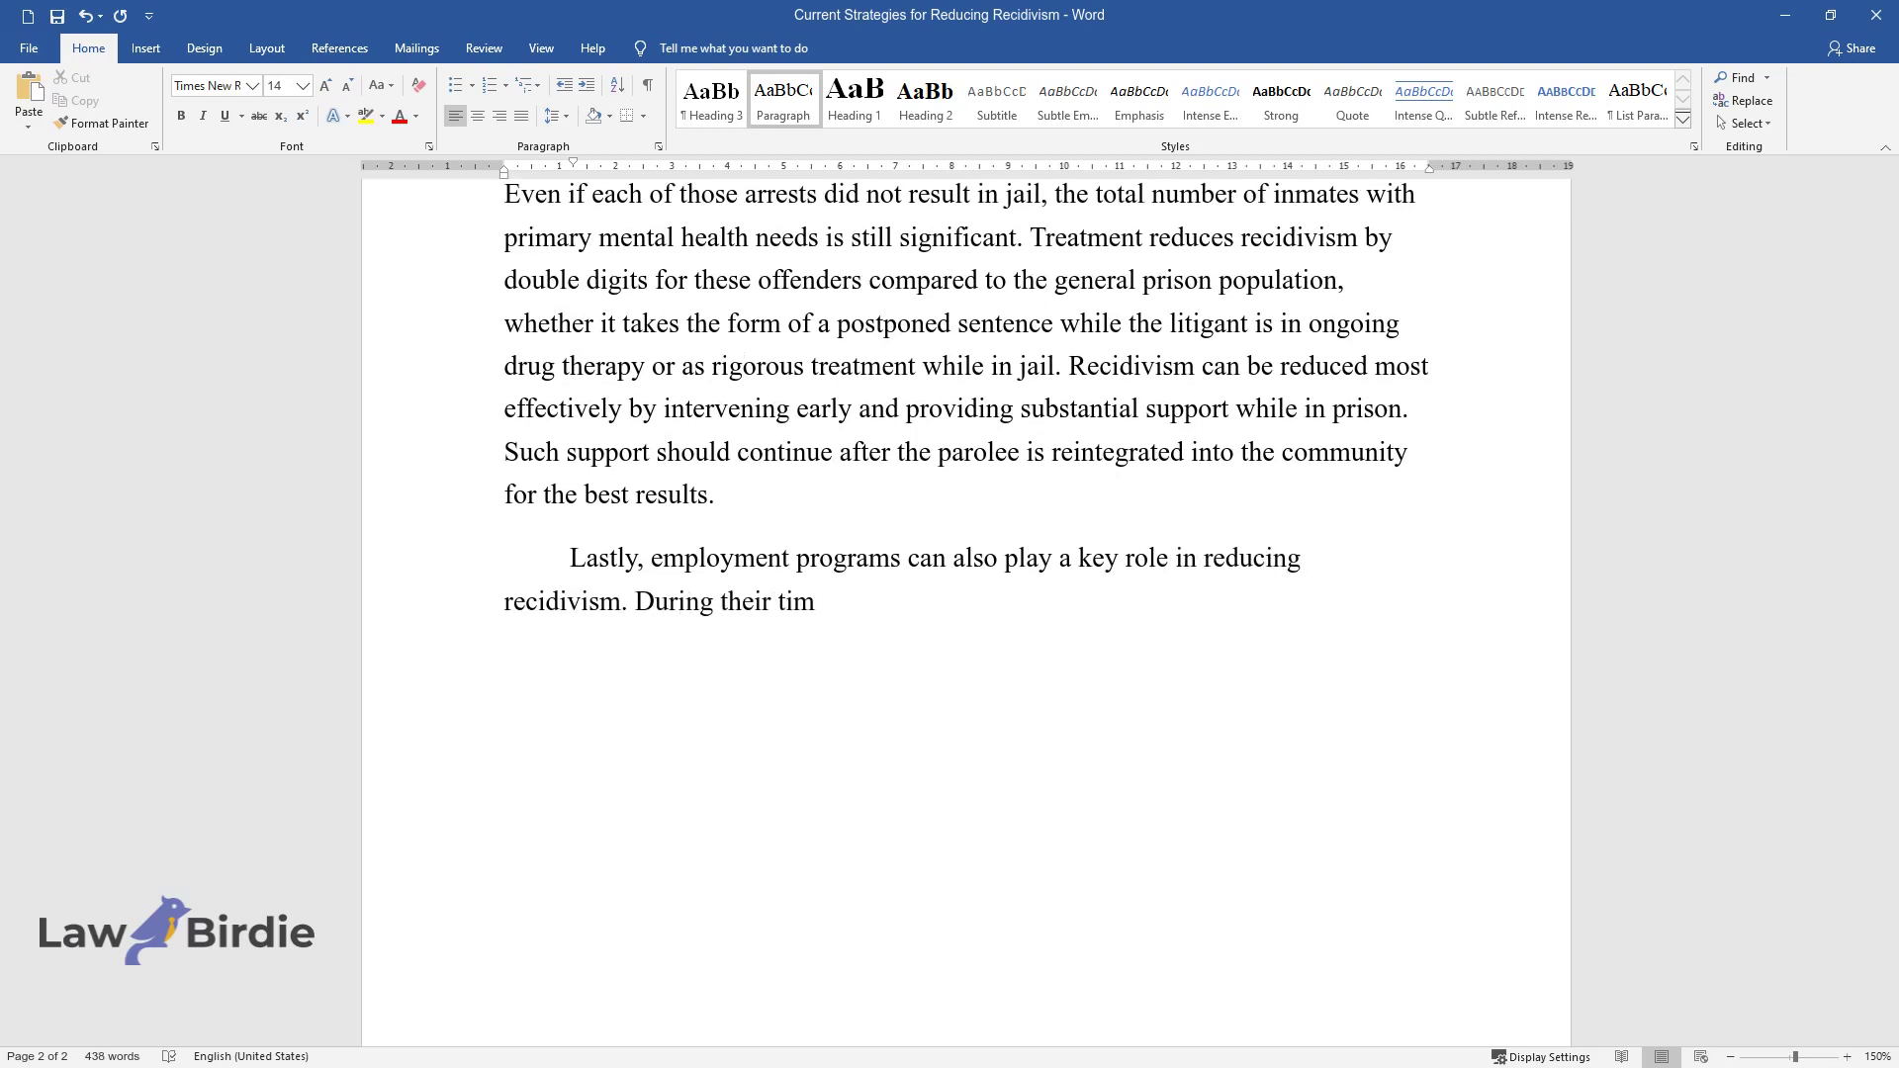
{"action": "type", "text": "e behind bars, inmates can partic"}
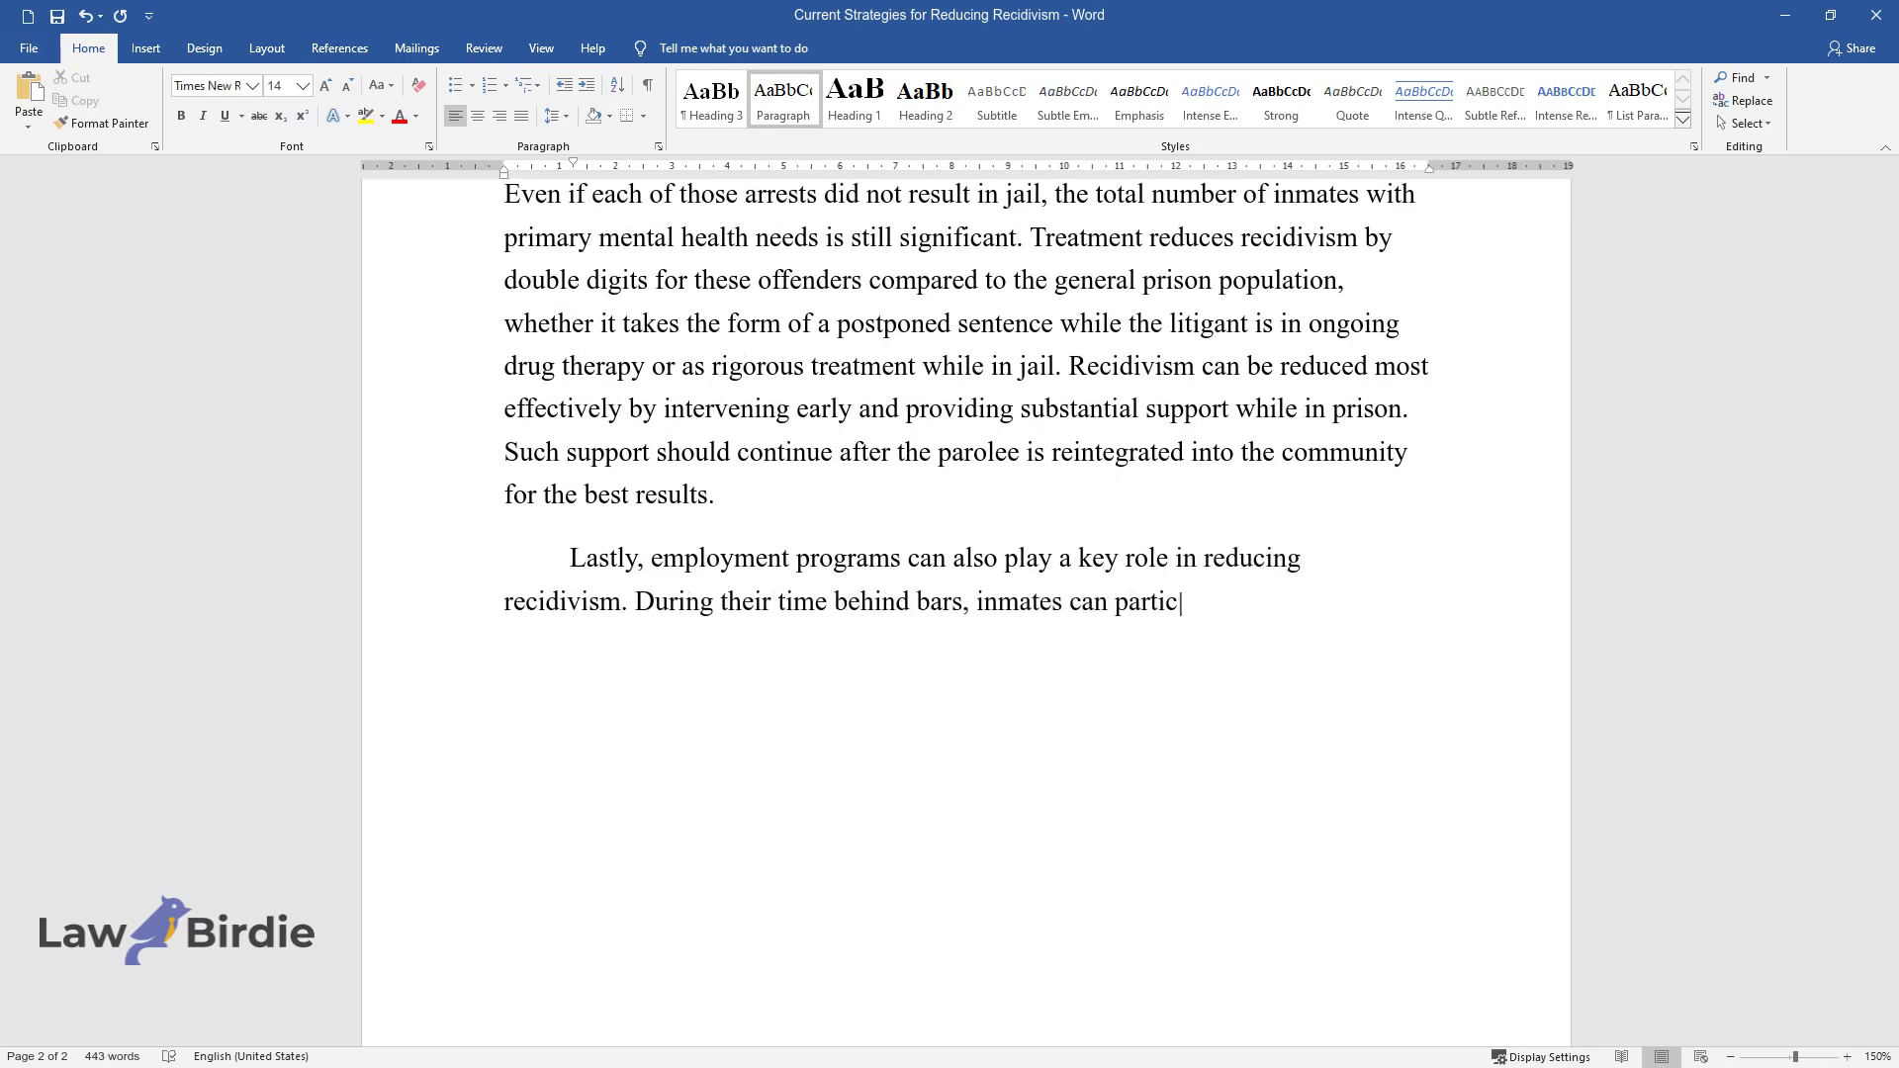
{"action": "type", "text": "ipate in job training programs that help them land"}
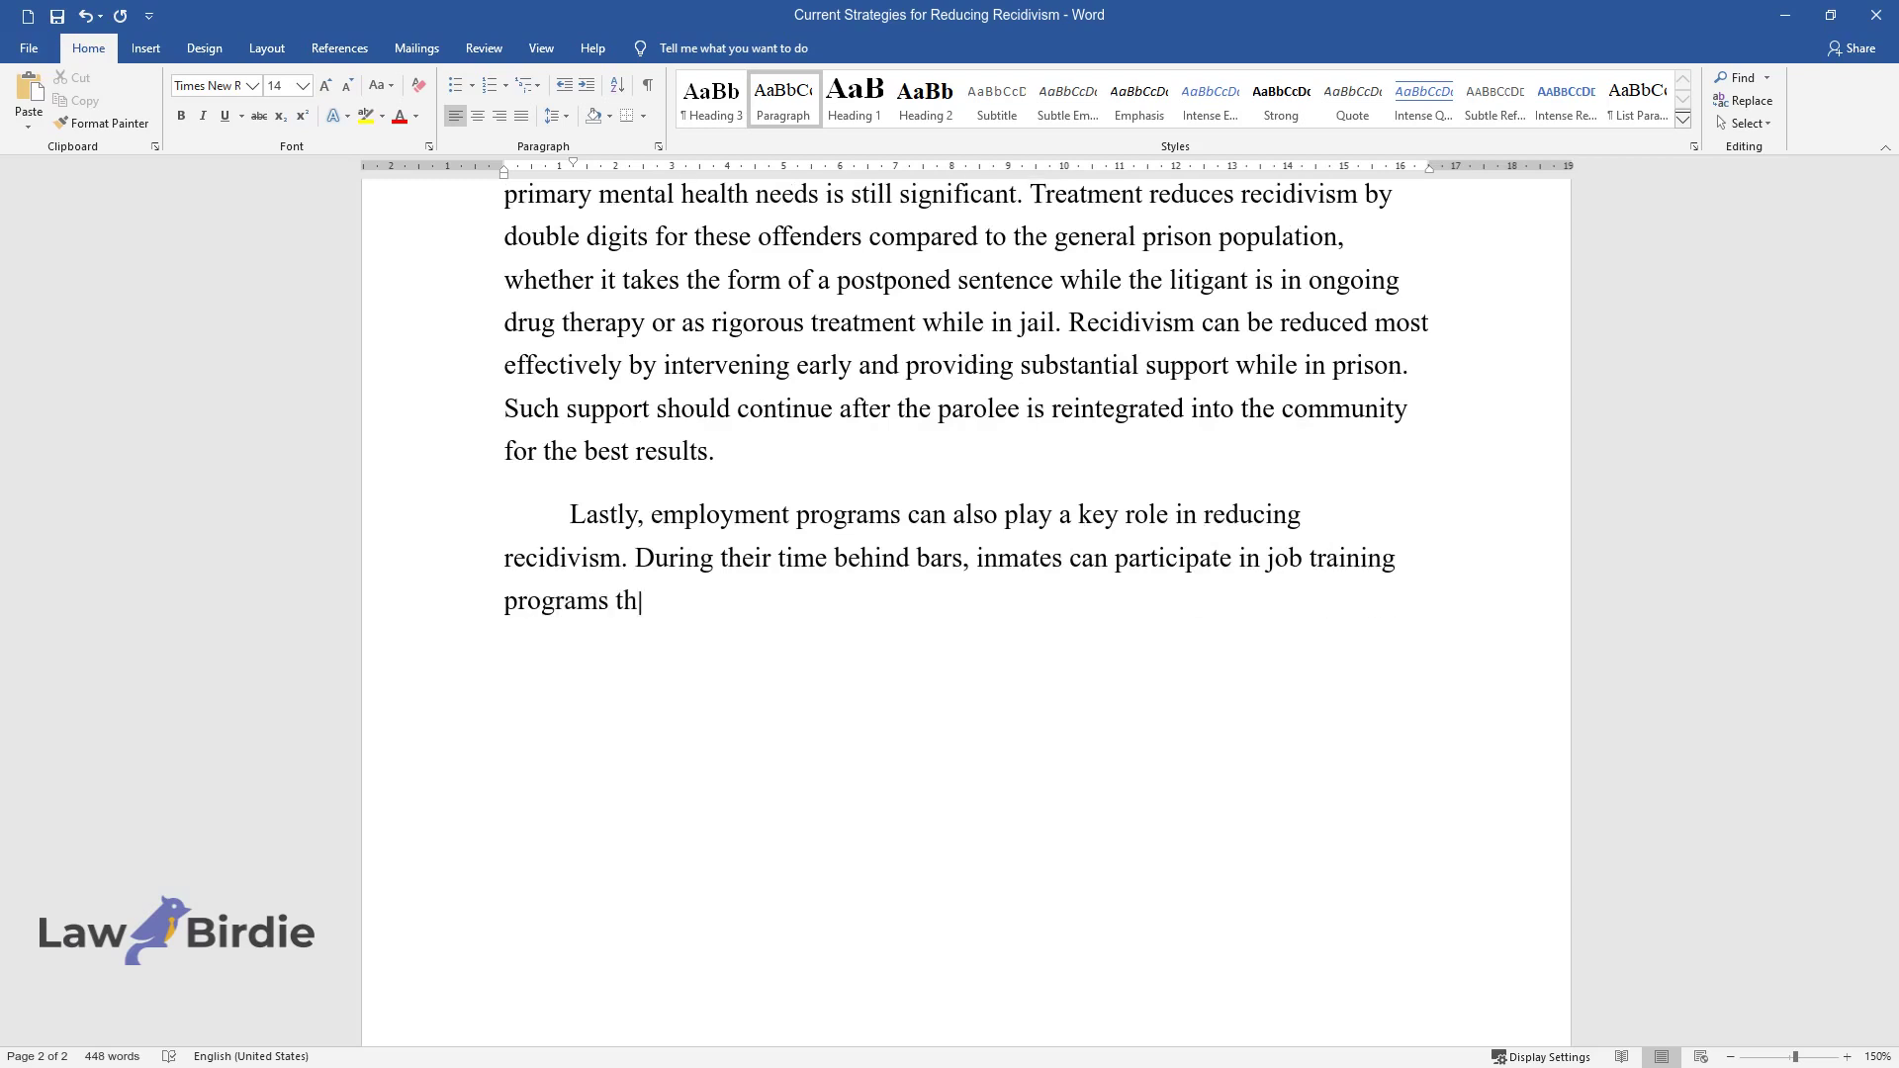
{"action": "type", "text": " a job when they"}
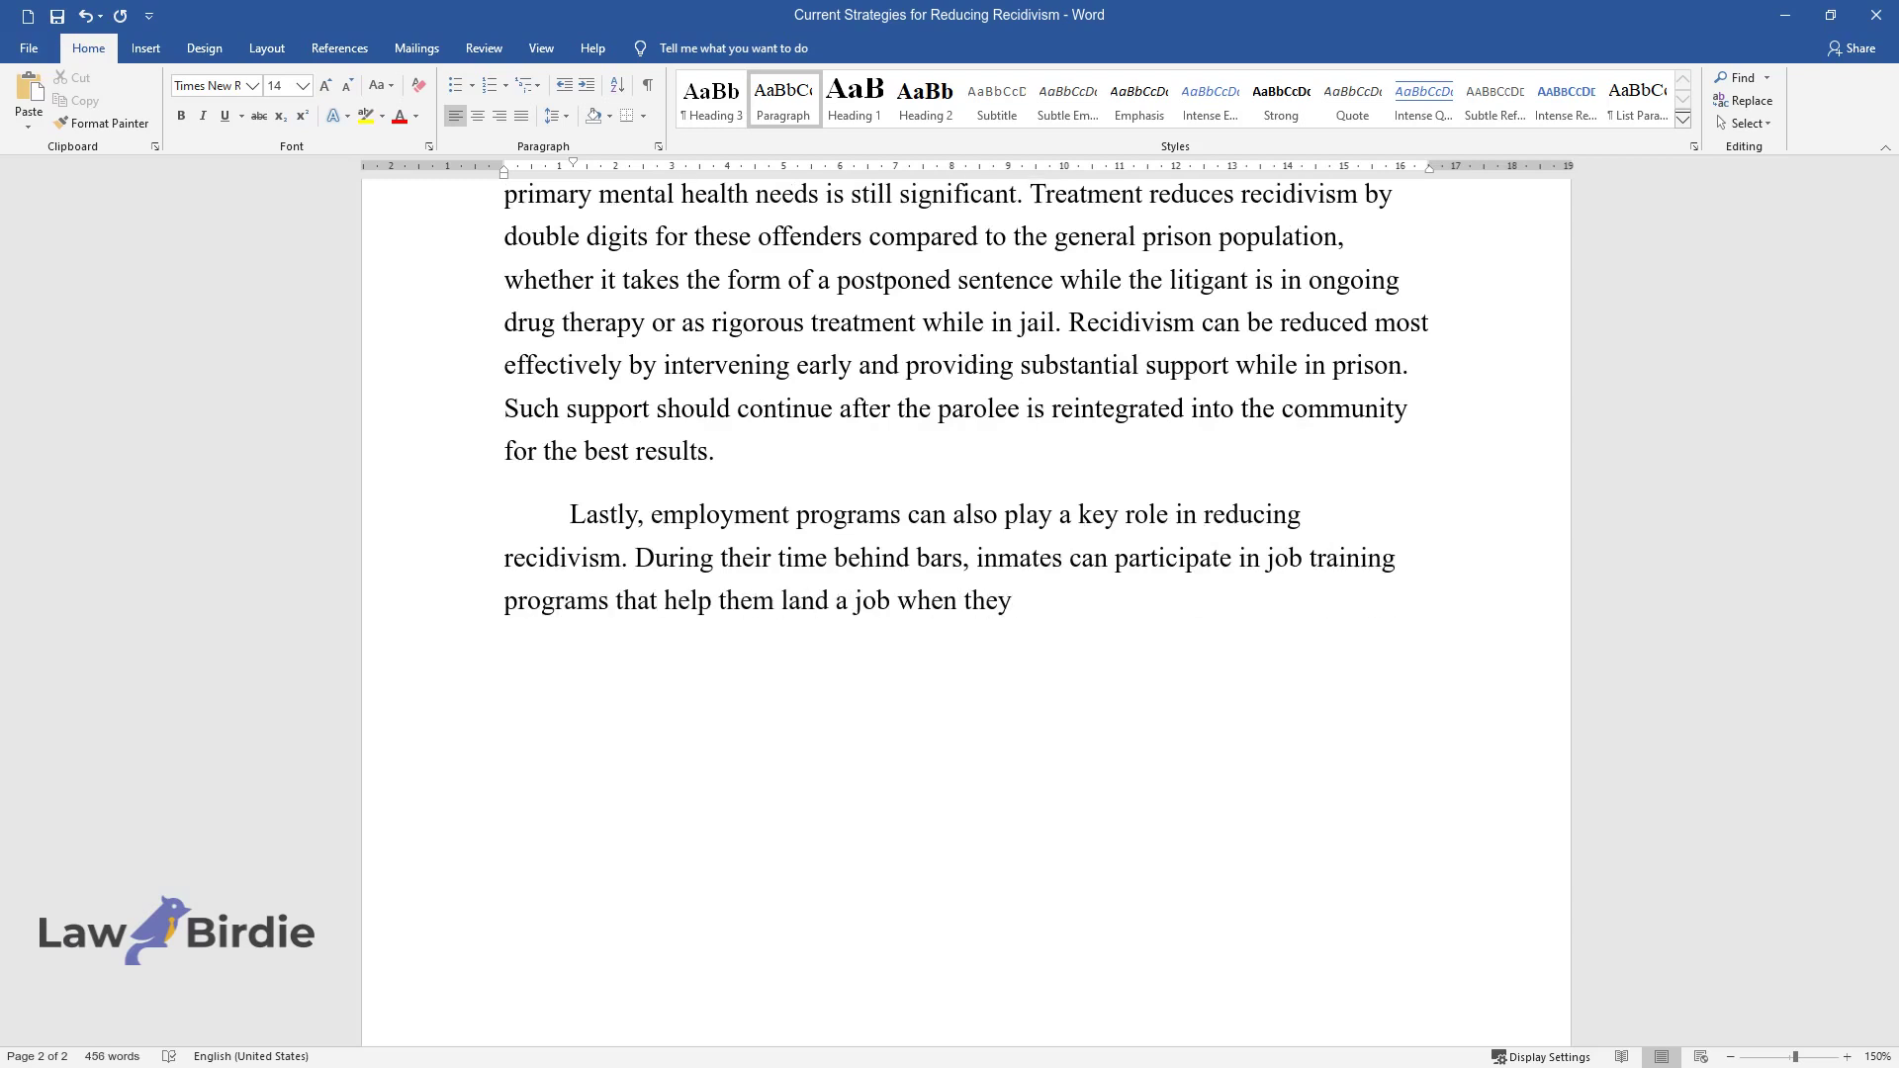
{"action": "type", "text": " are freed. To avoid re-entering t"}
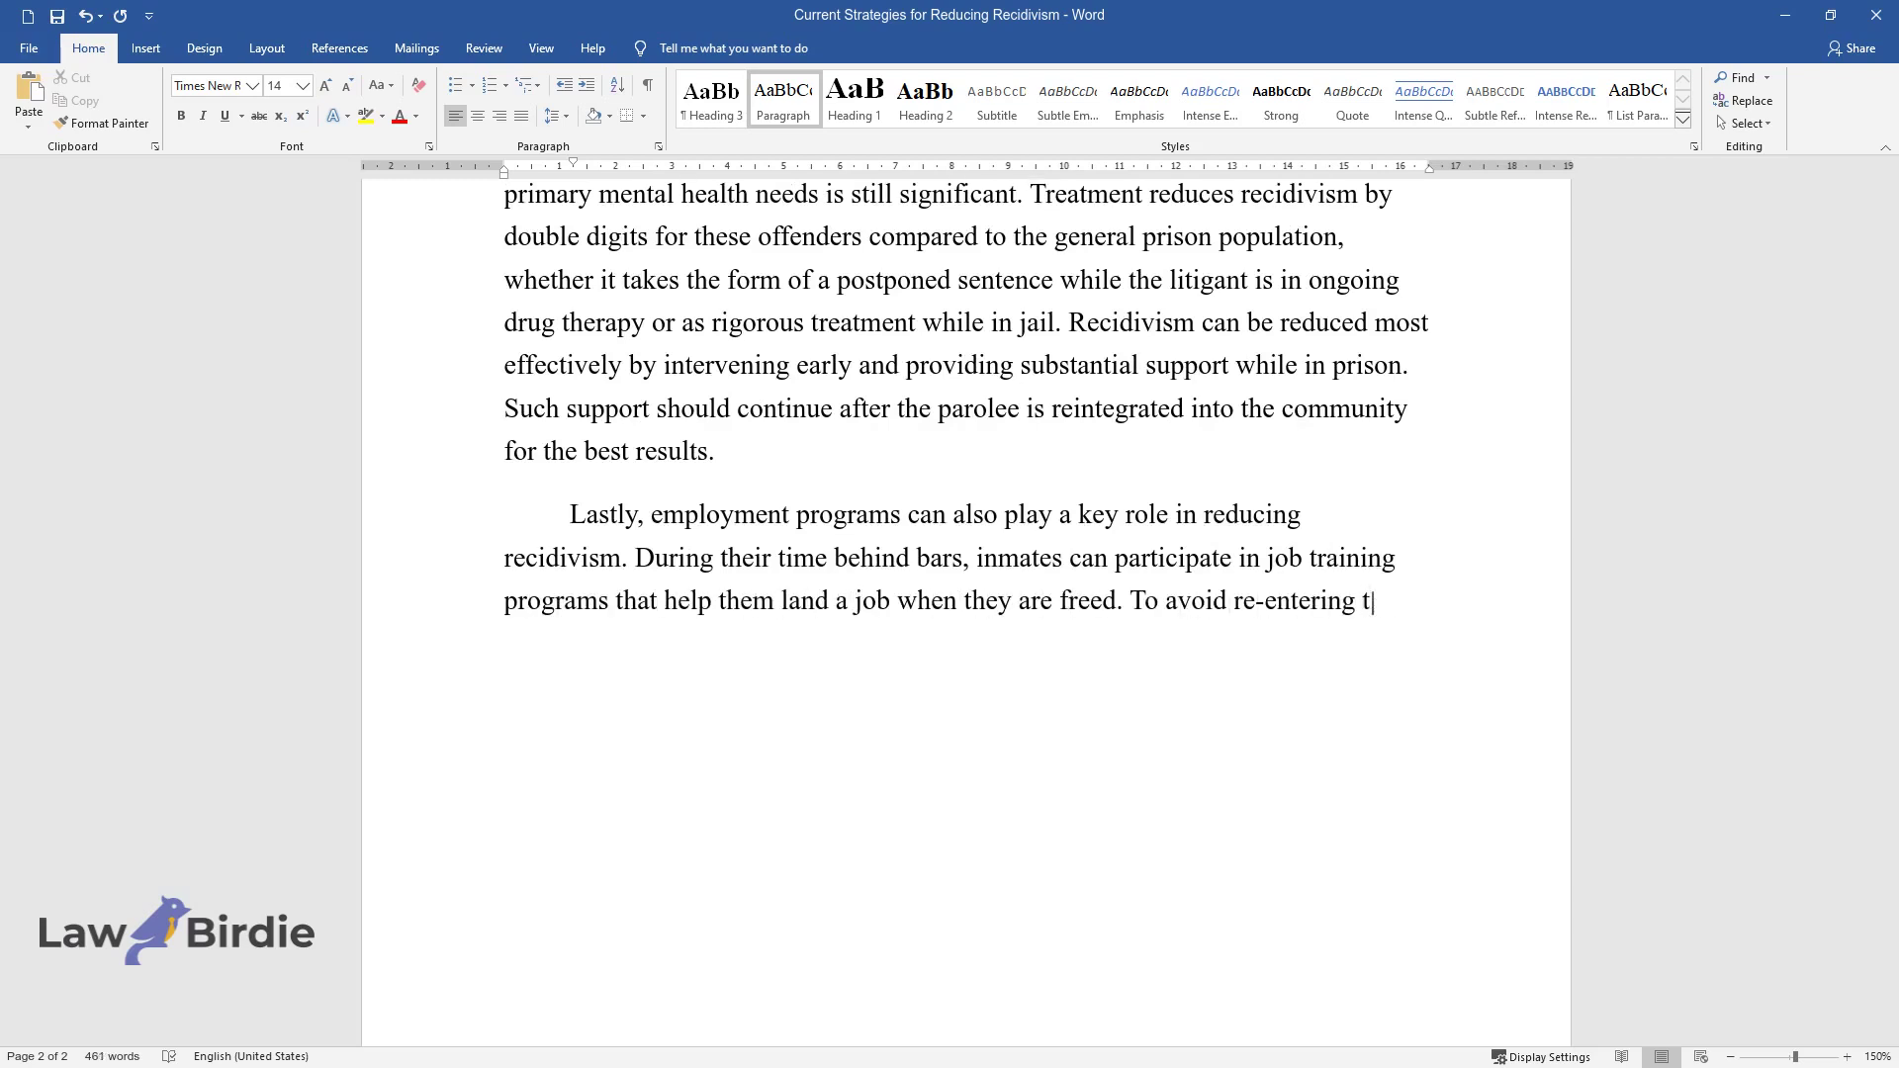
Write that ex-convicts must find a job upon release to avoid the criminal fray, and lacking employment opportunities makes illegal activity for financial support more likely
{"action": "type", "text": "he criminal fray, ex-convicts mus"}
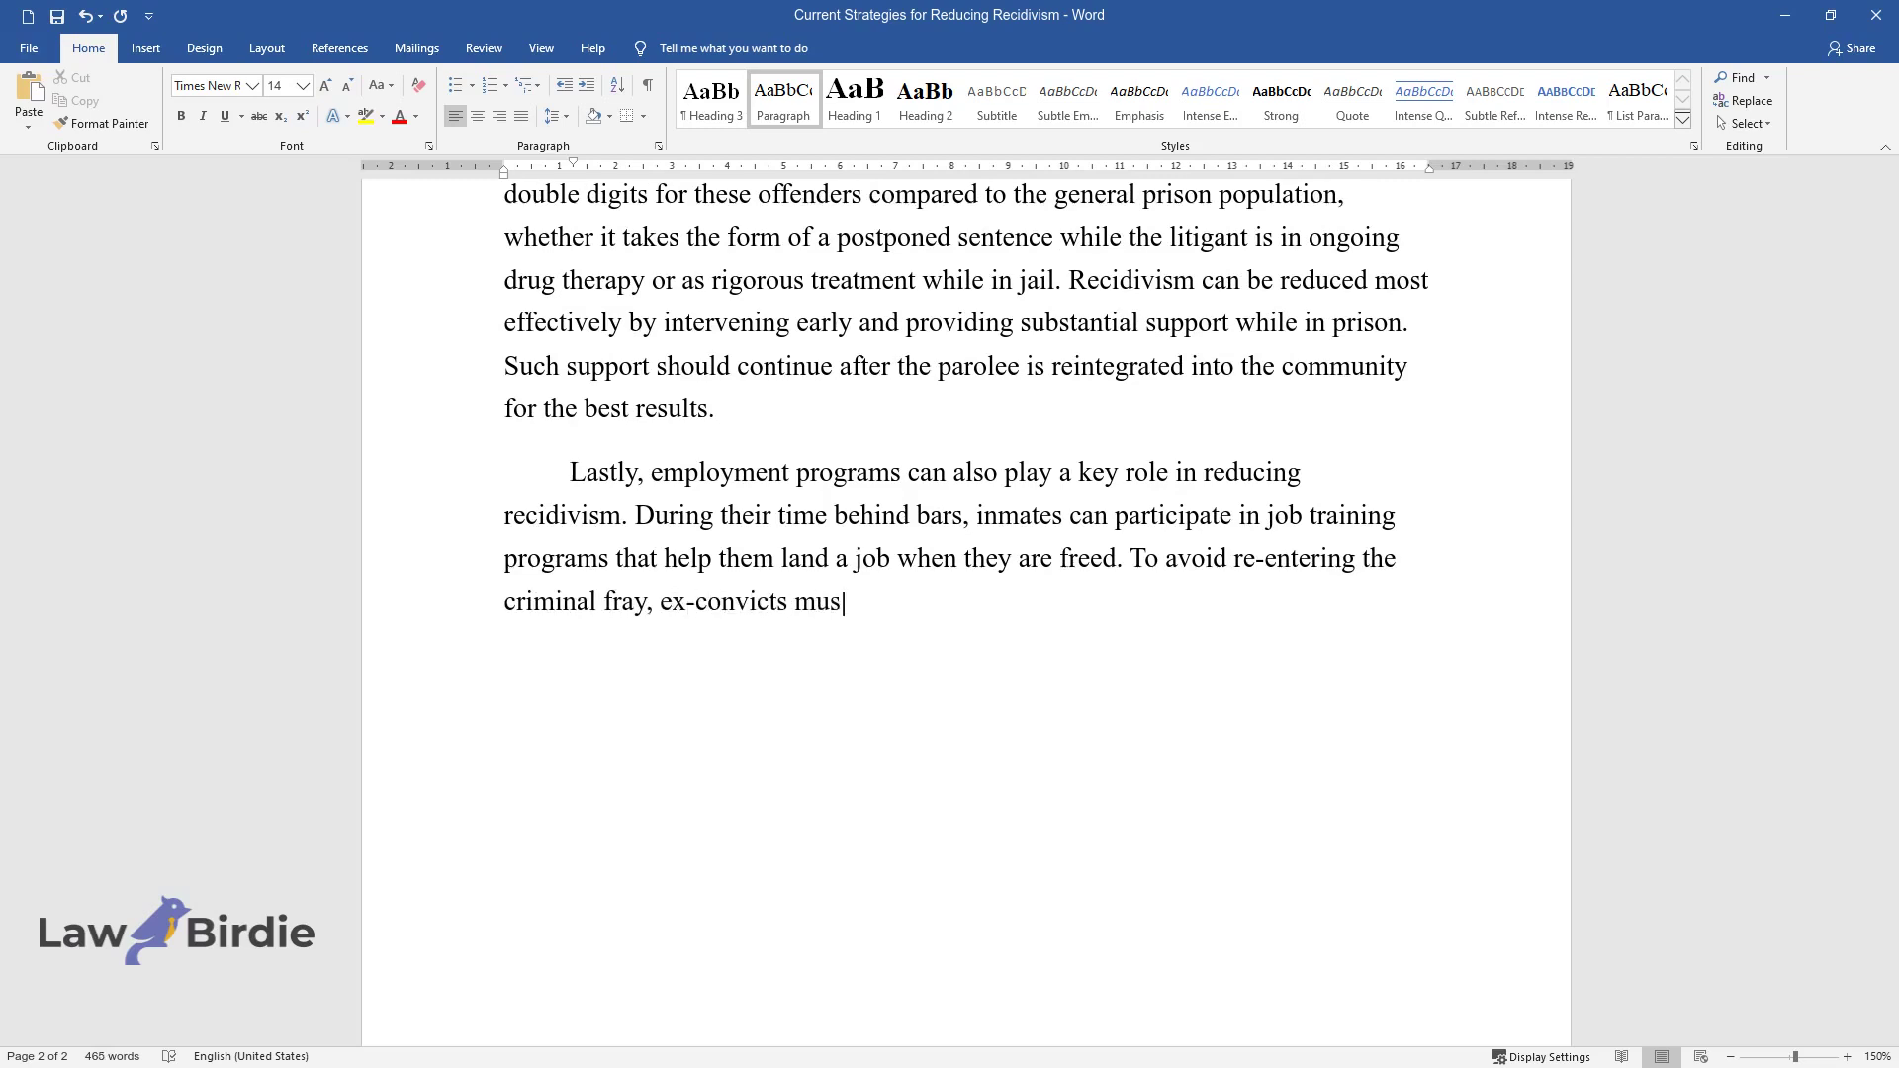
{"action": "type", "text": "t find a job upon their release. R"}
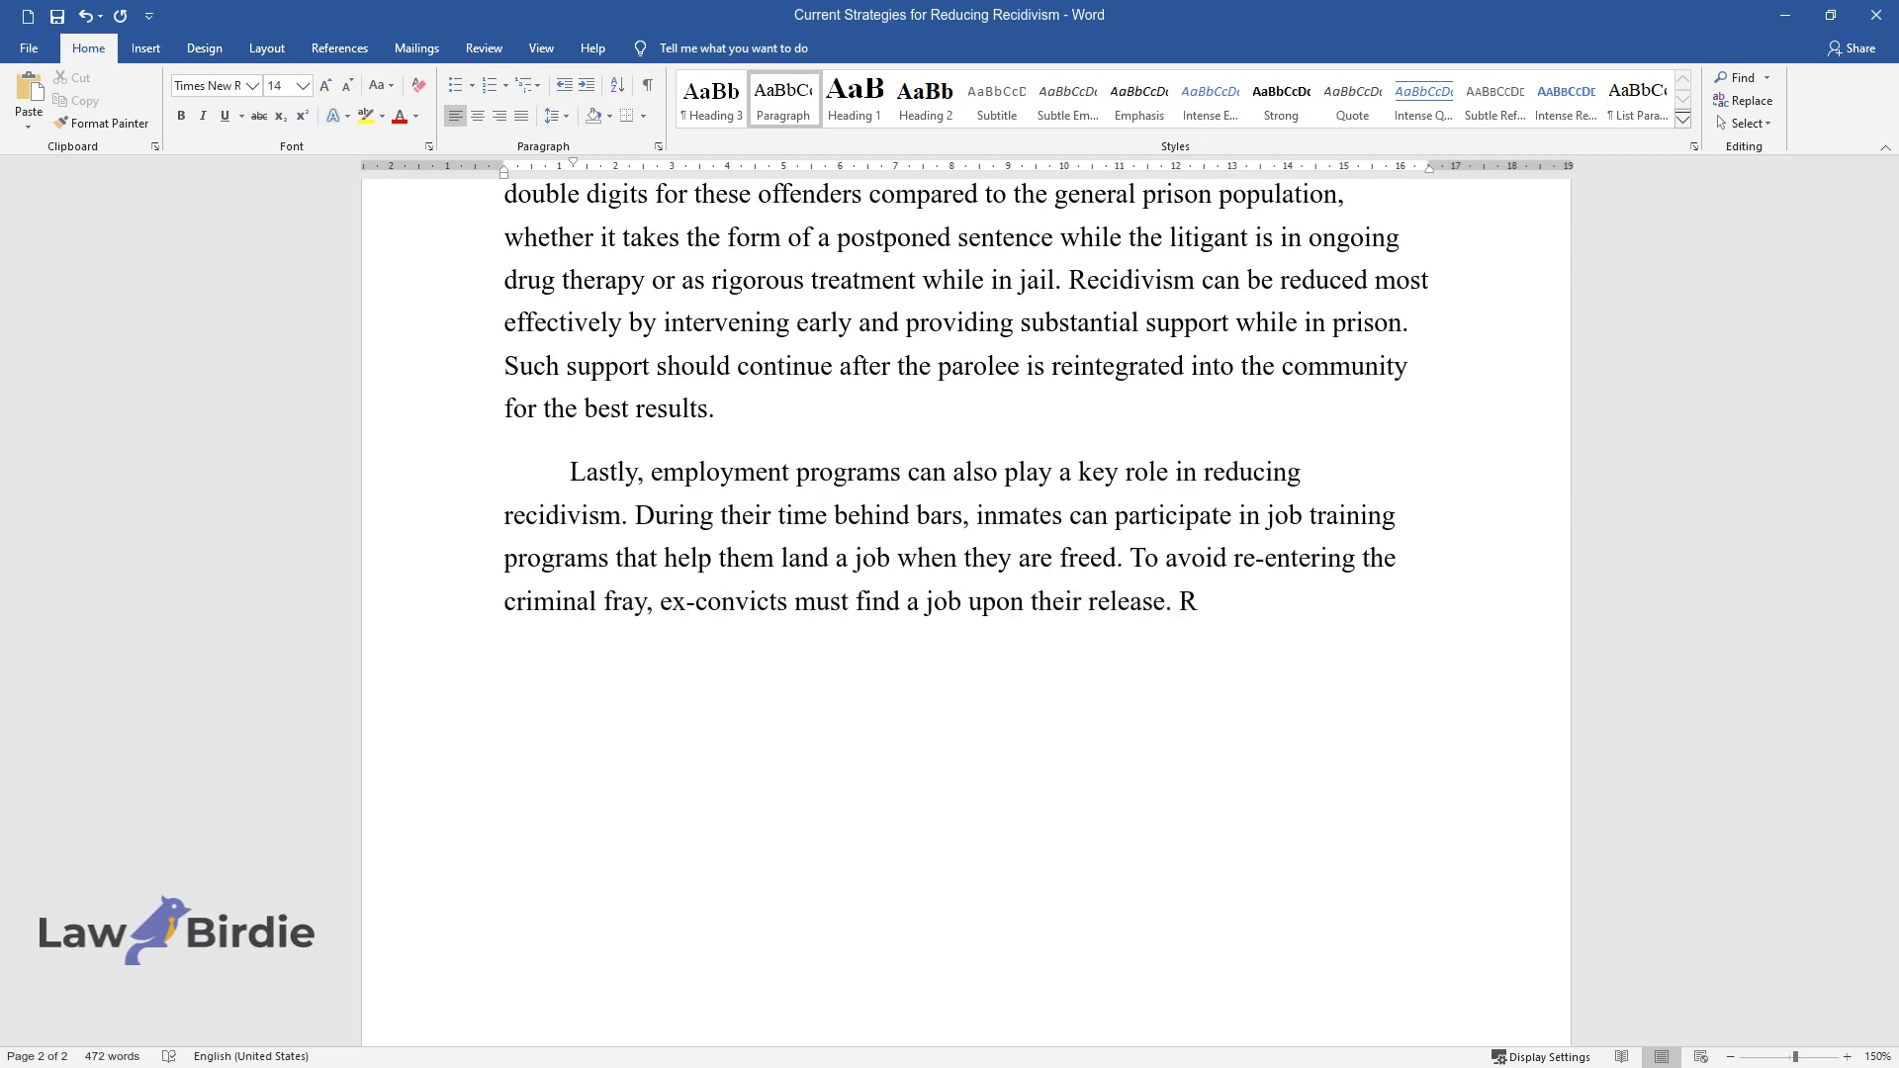
{"action": "type", "text": "eleased prisoners are more likely to turn to illegal activity for"}
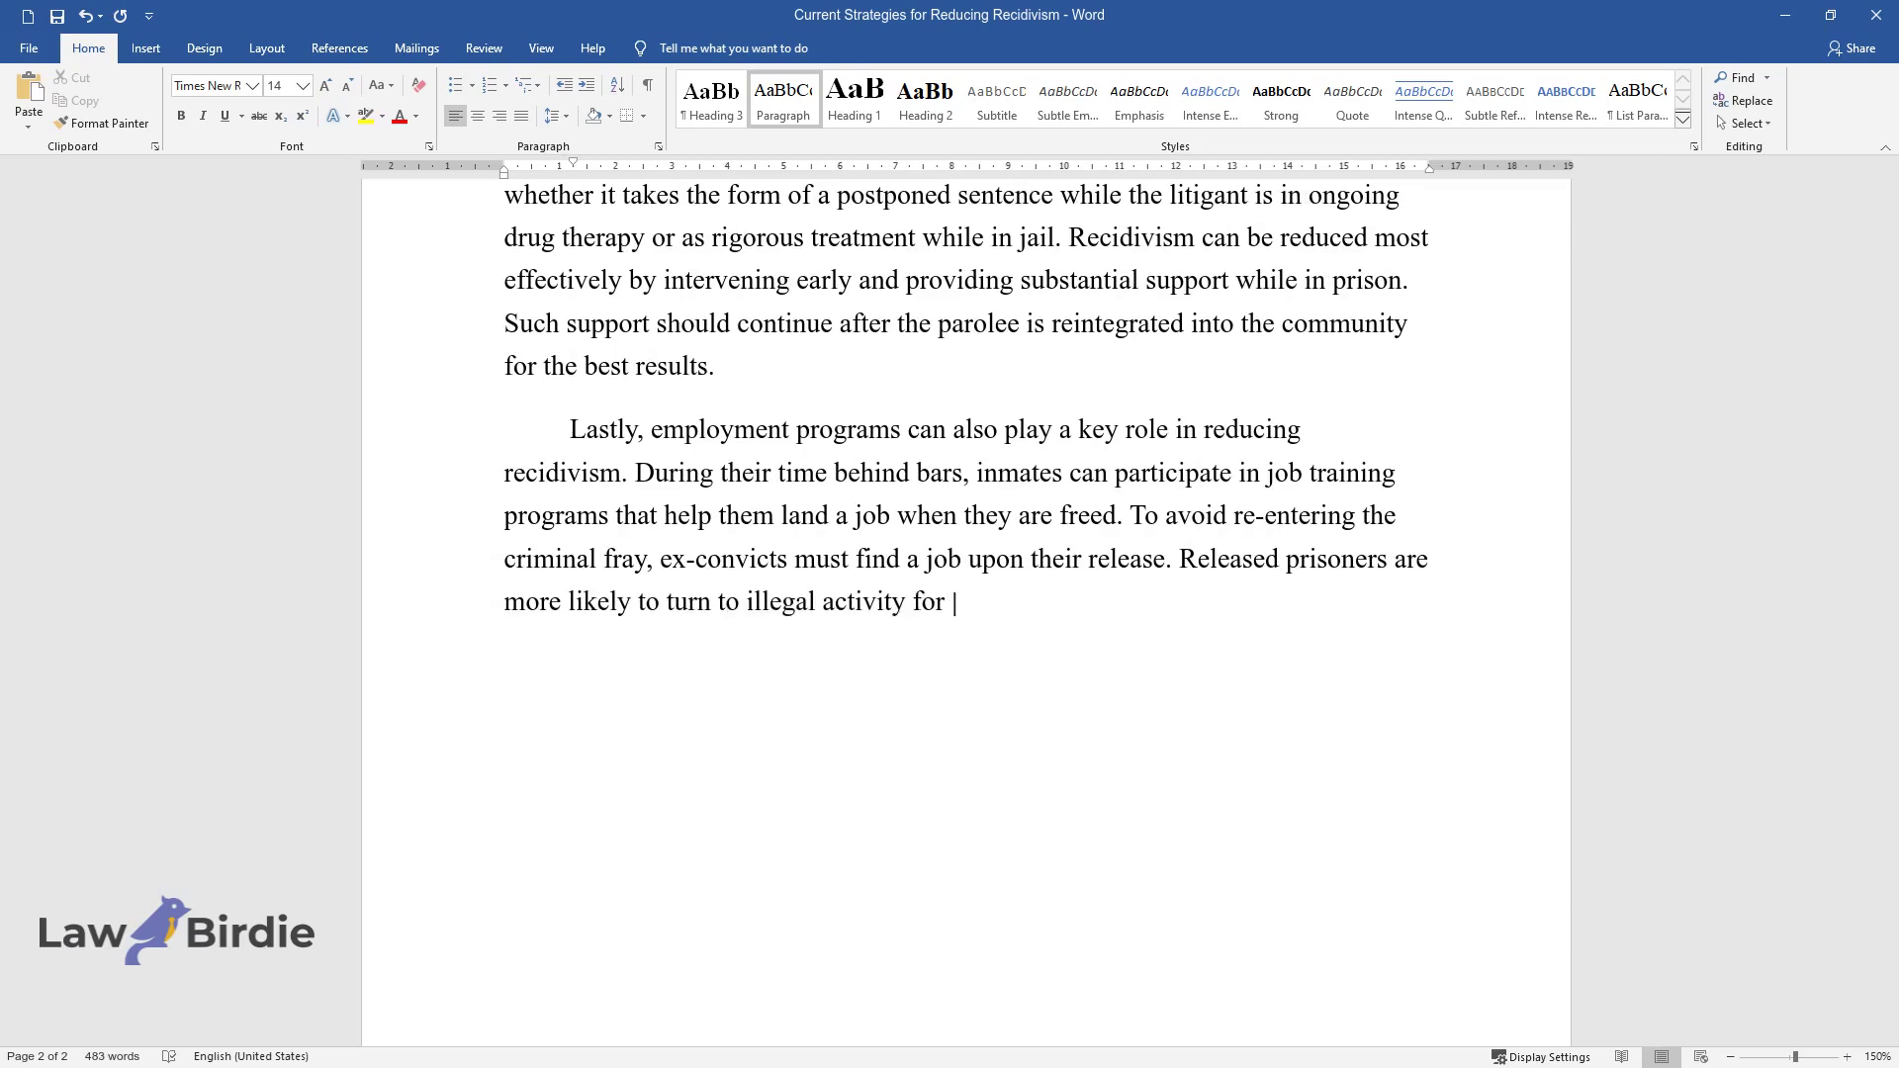
{"action": "type", "text": "financial support if they do not have access to employment opportun"}
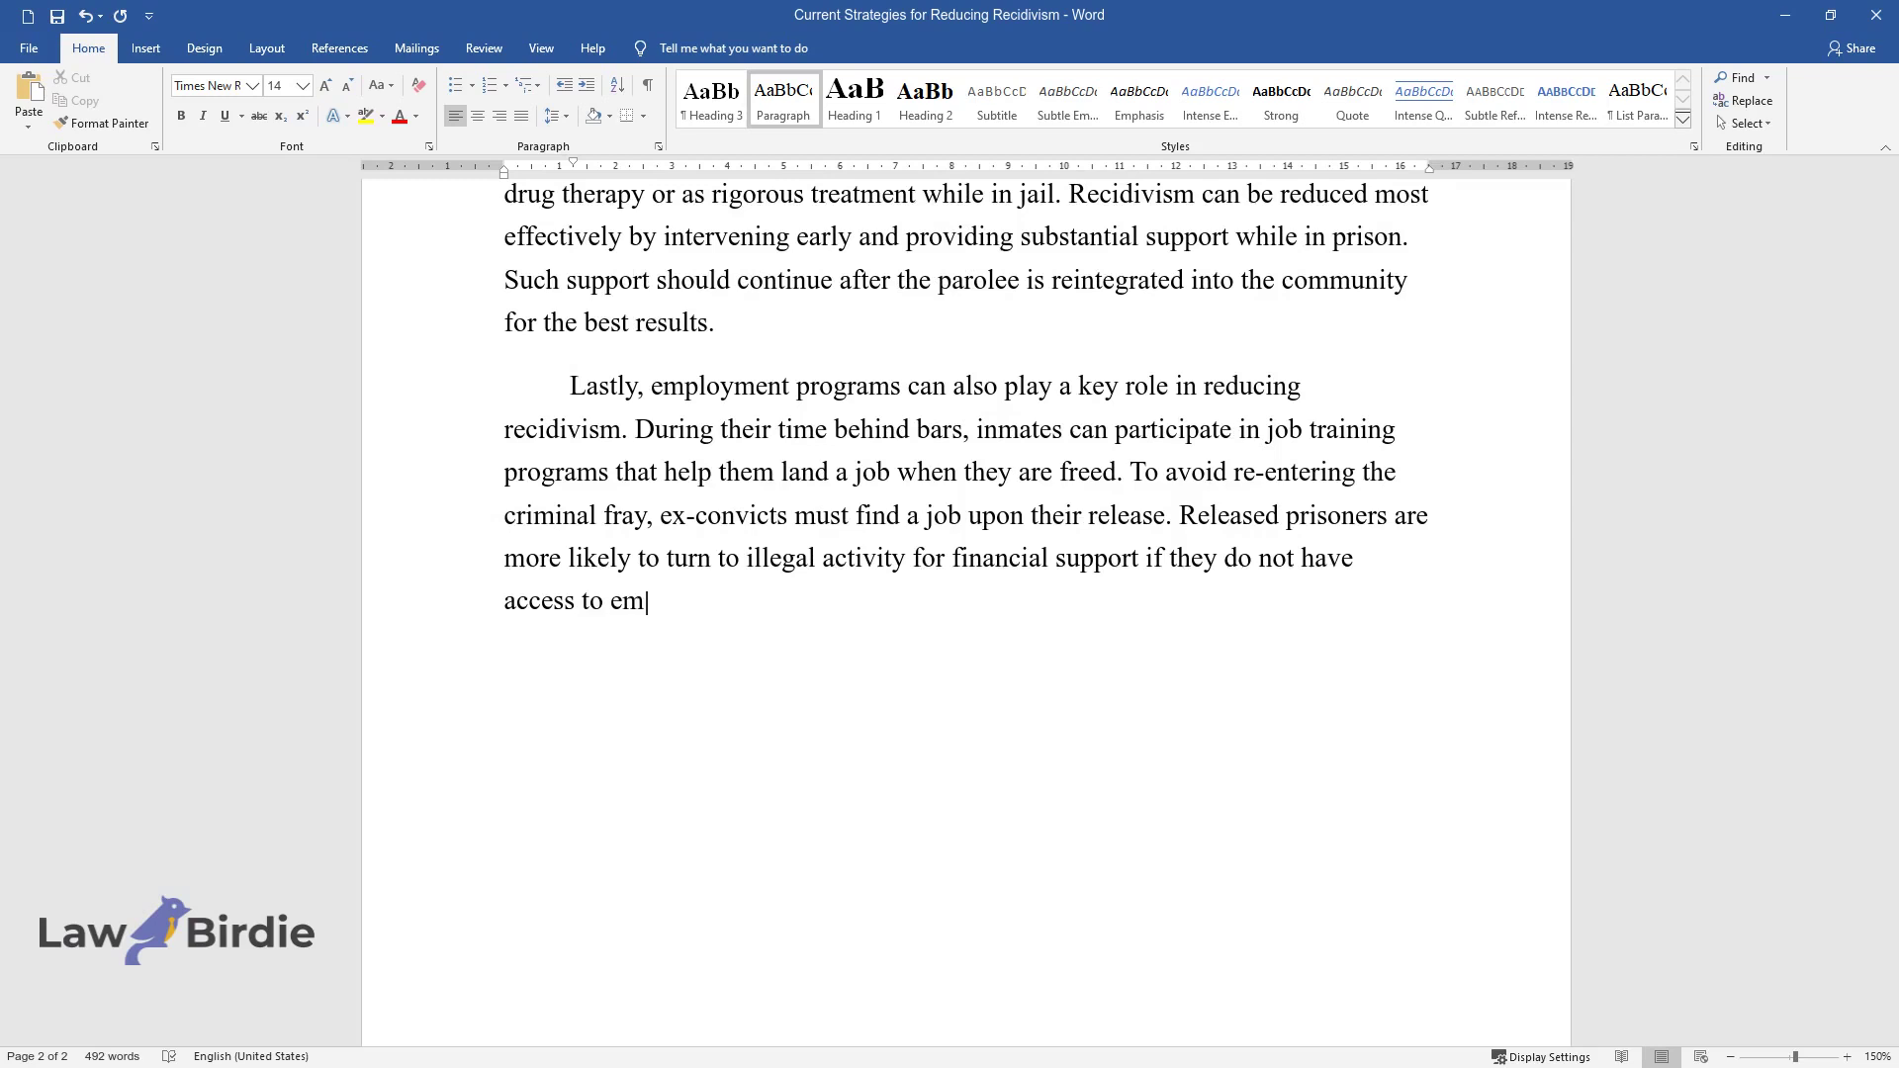
Write that studies repeatedly document the connection between post-release employment and recidivism, and that employment is essential for reasons beyond the necessity of a paycheck
{"action": "type", "text": "ities. This connection between post-release employ"}
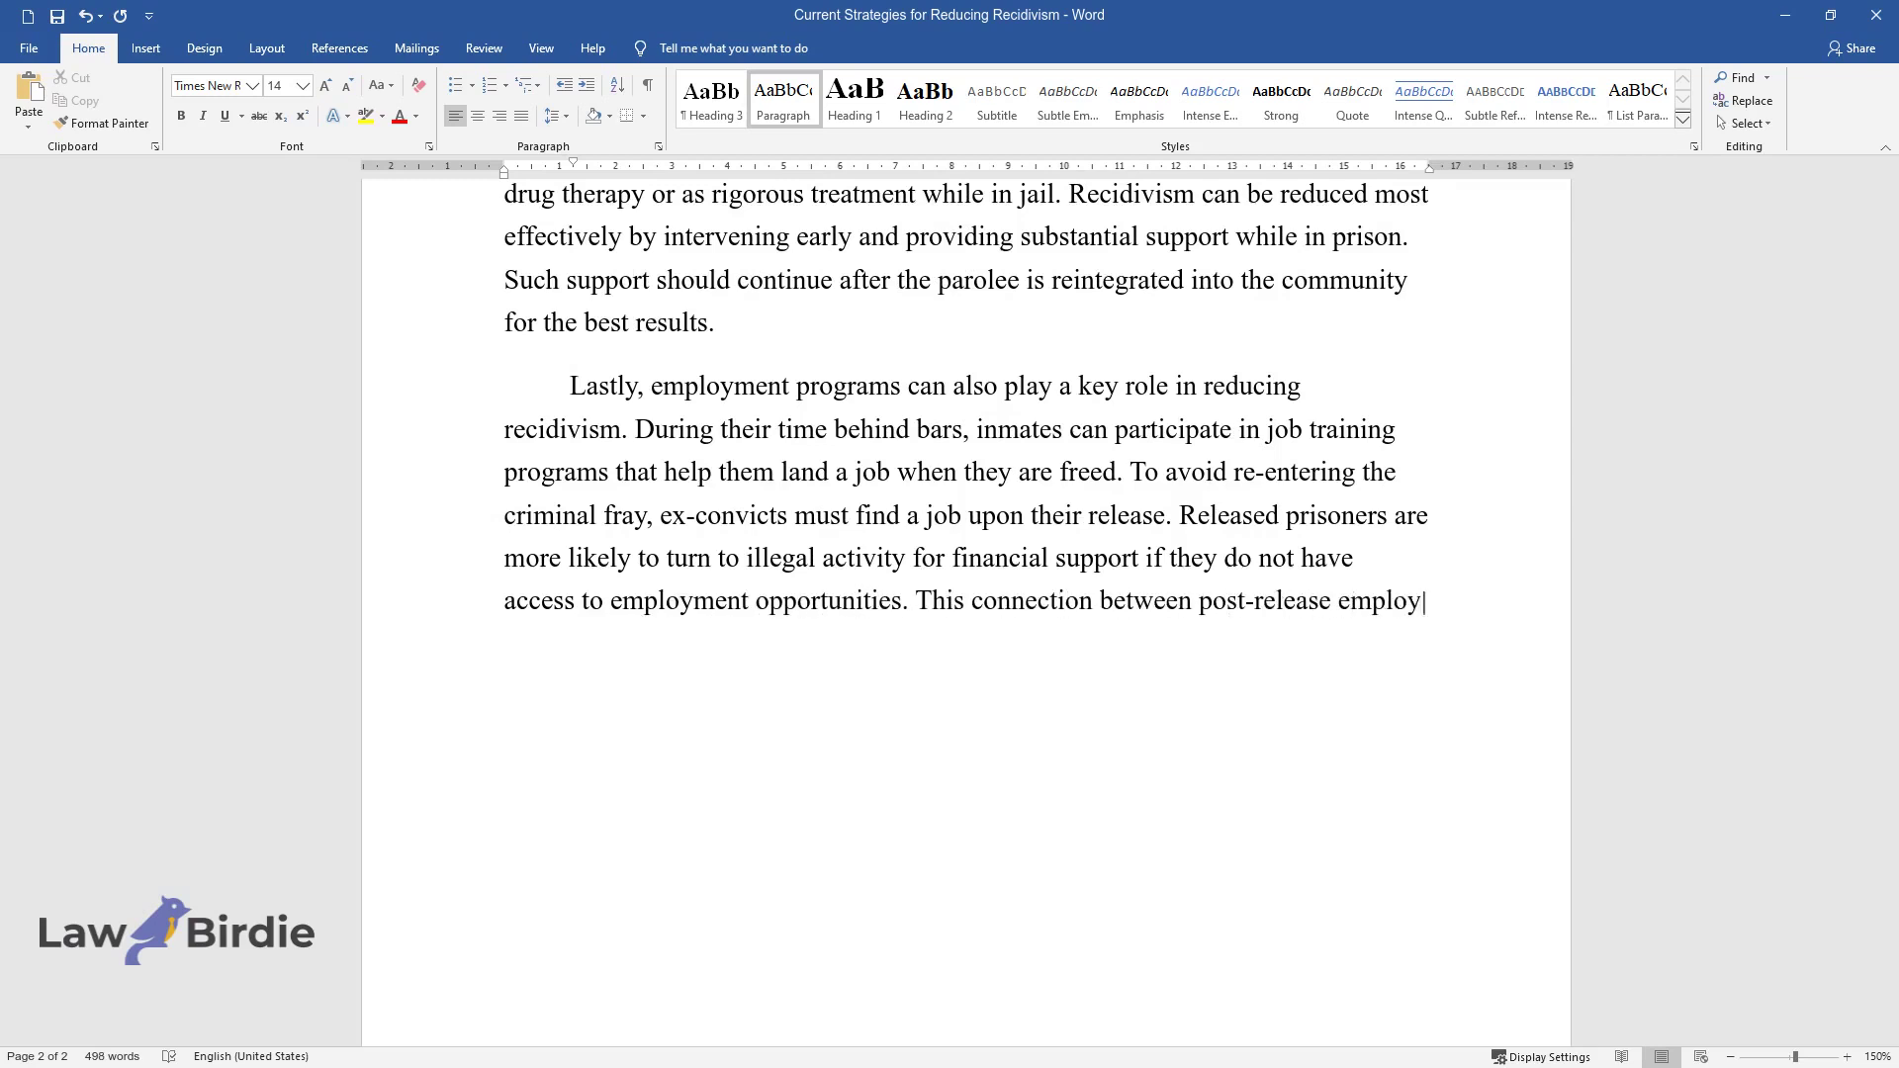
{"action": "type", "text": "ment and recidivism has been docu"}
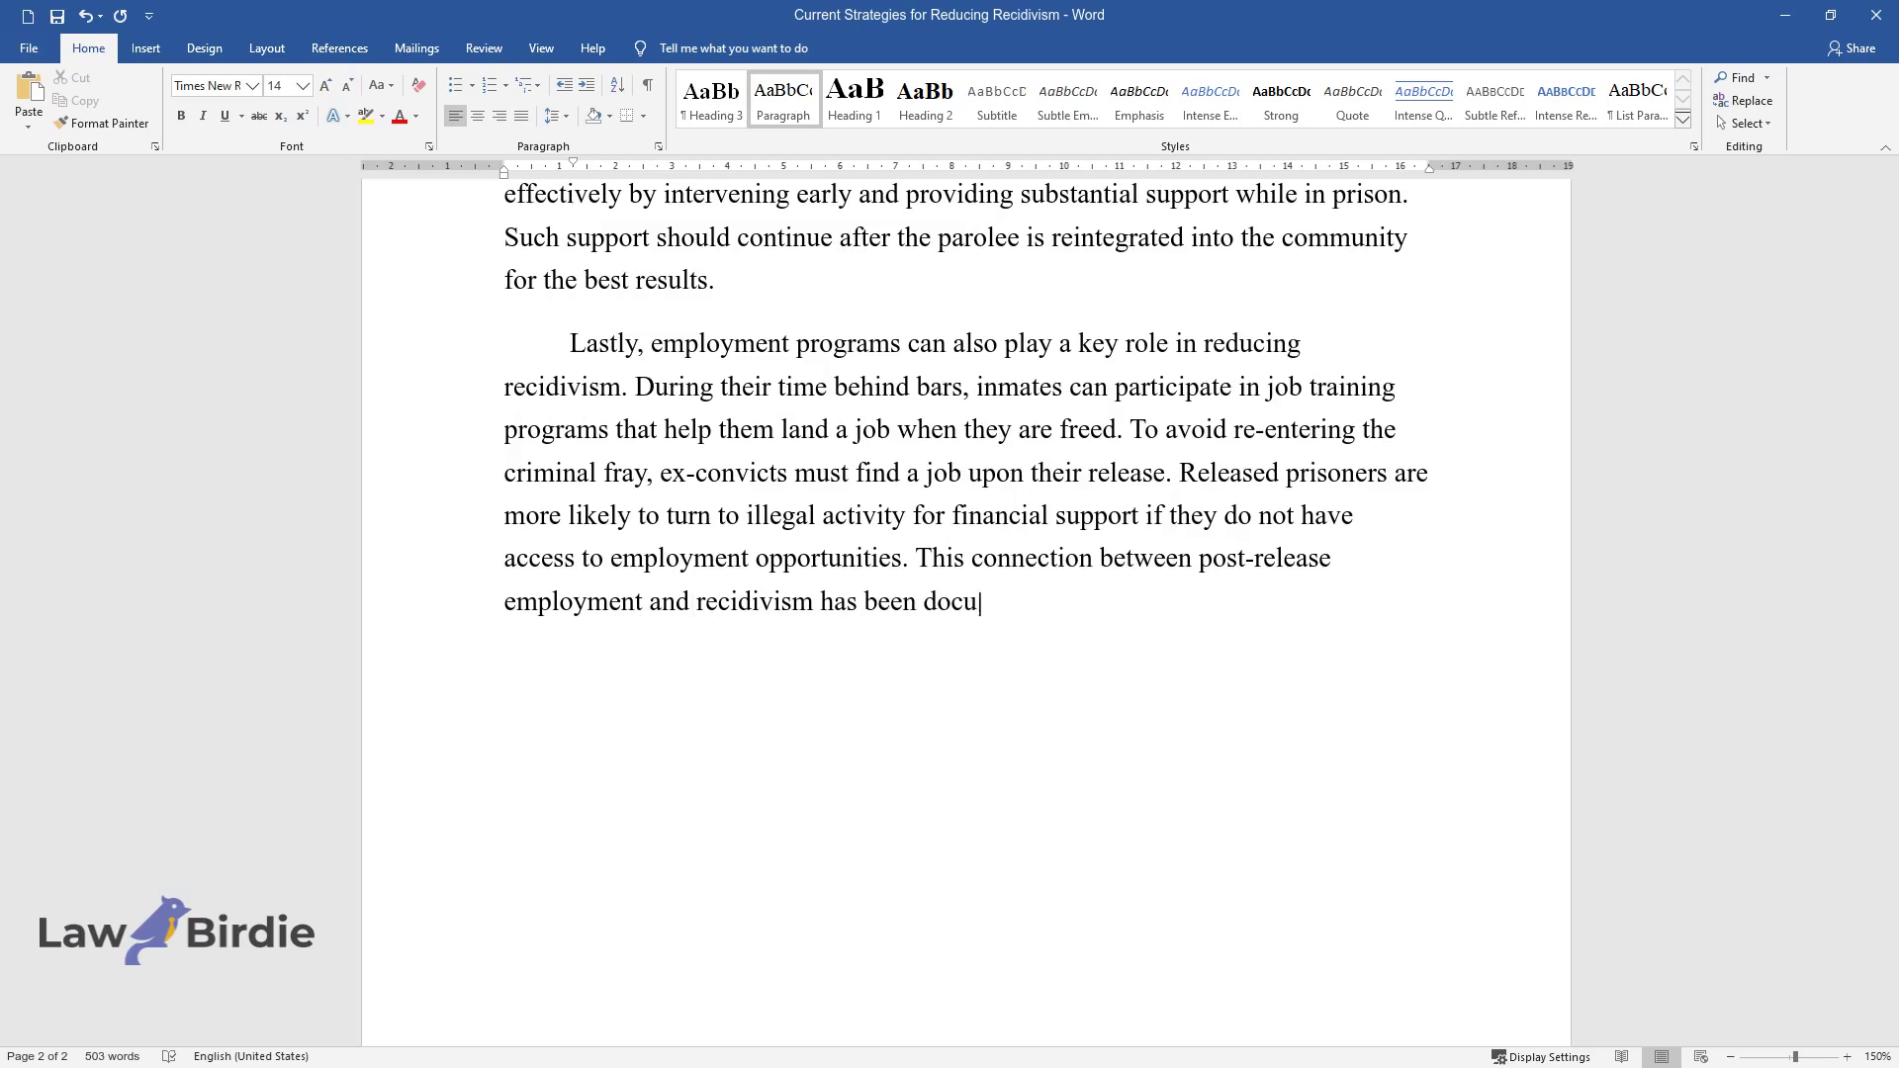
{"action": "type", "text": "mented repeatedly in studies. Howe"}
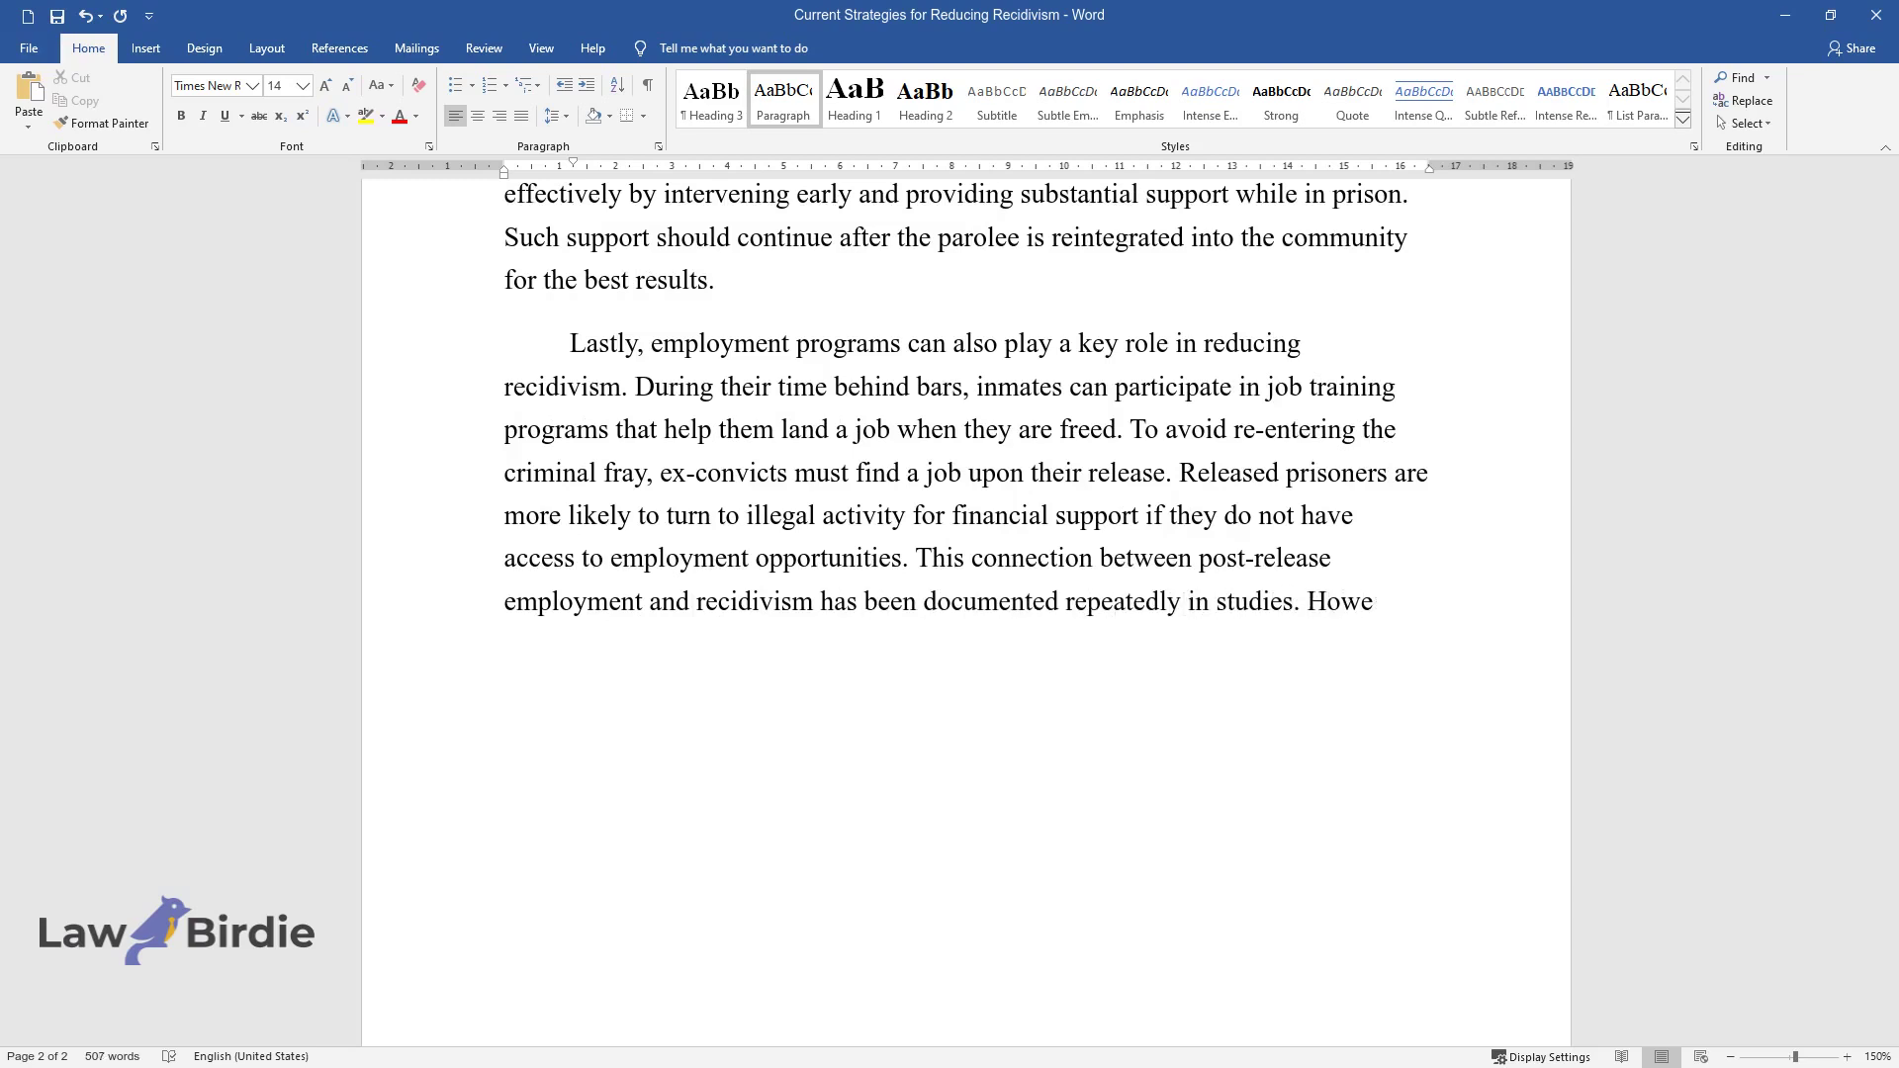
{"action": "type", "text": "ver, employment is essential for "}
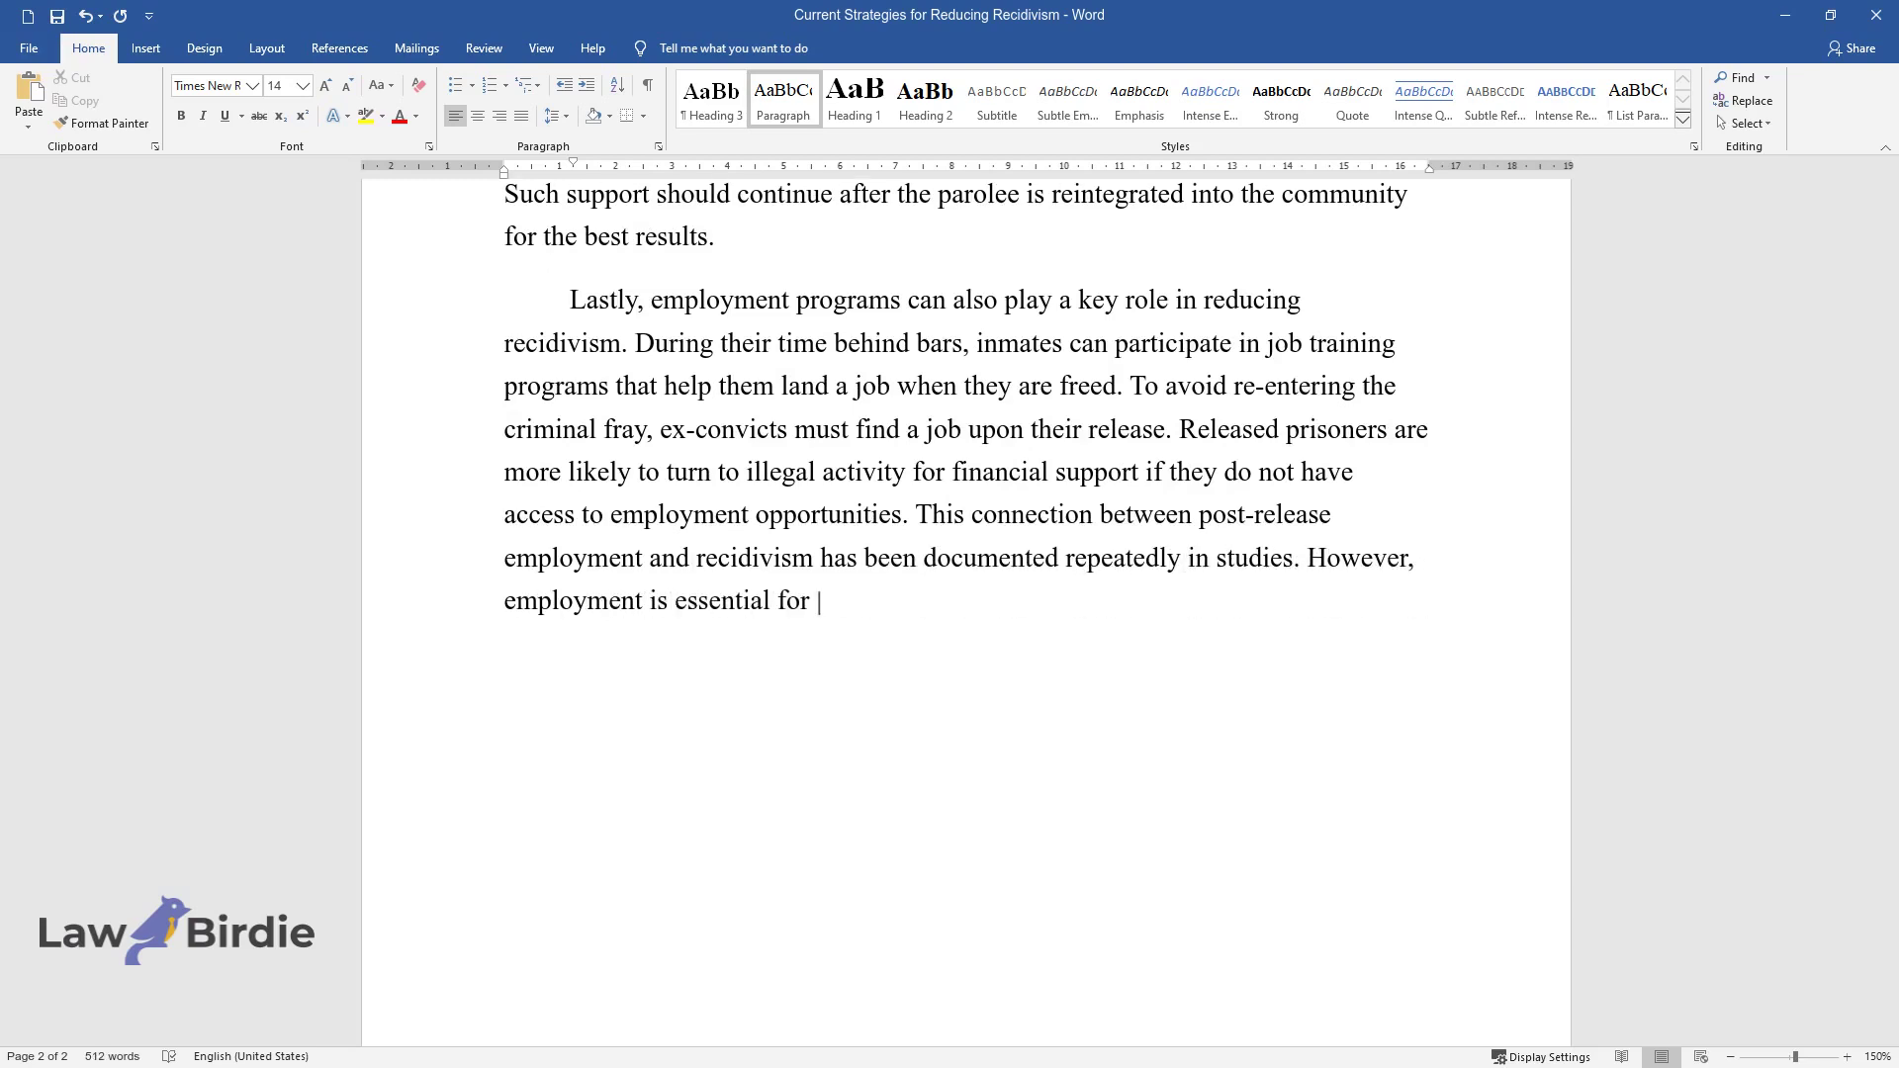
{"action": "type", "text": "various reasons that go beyond th"}
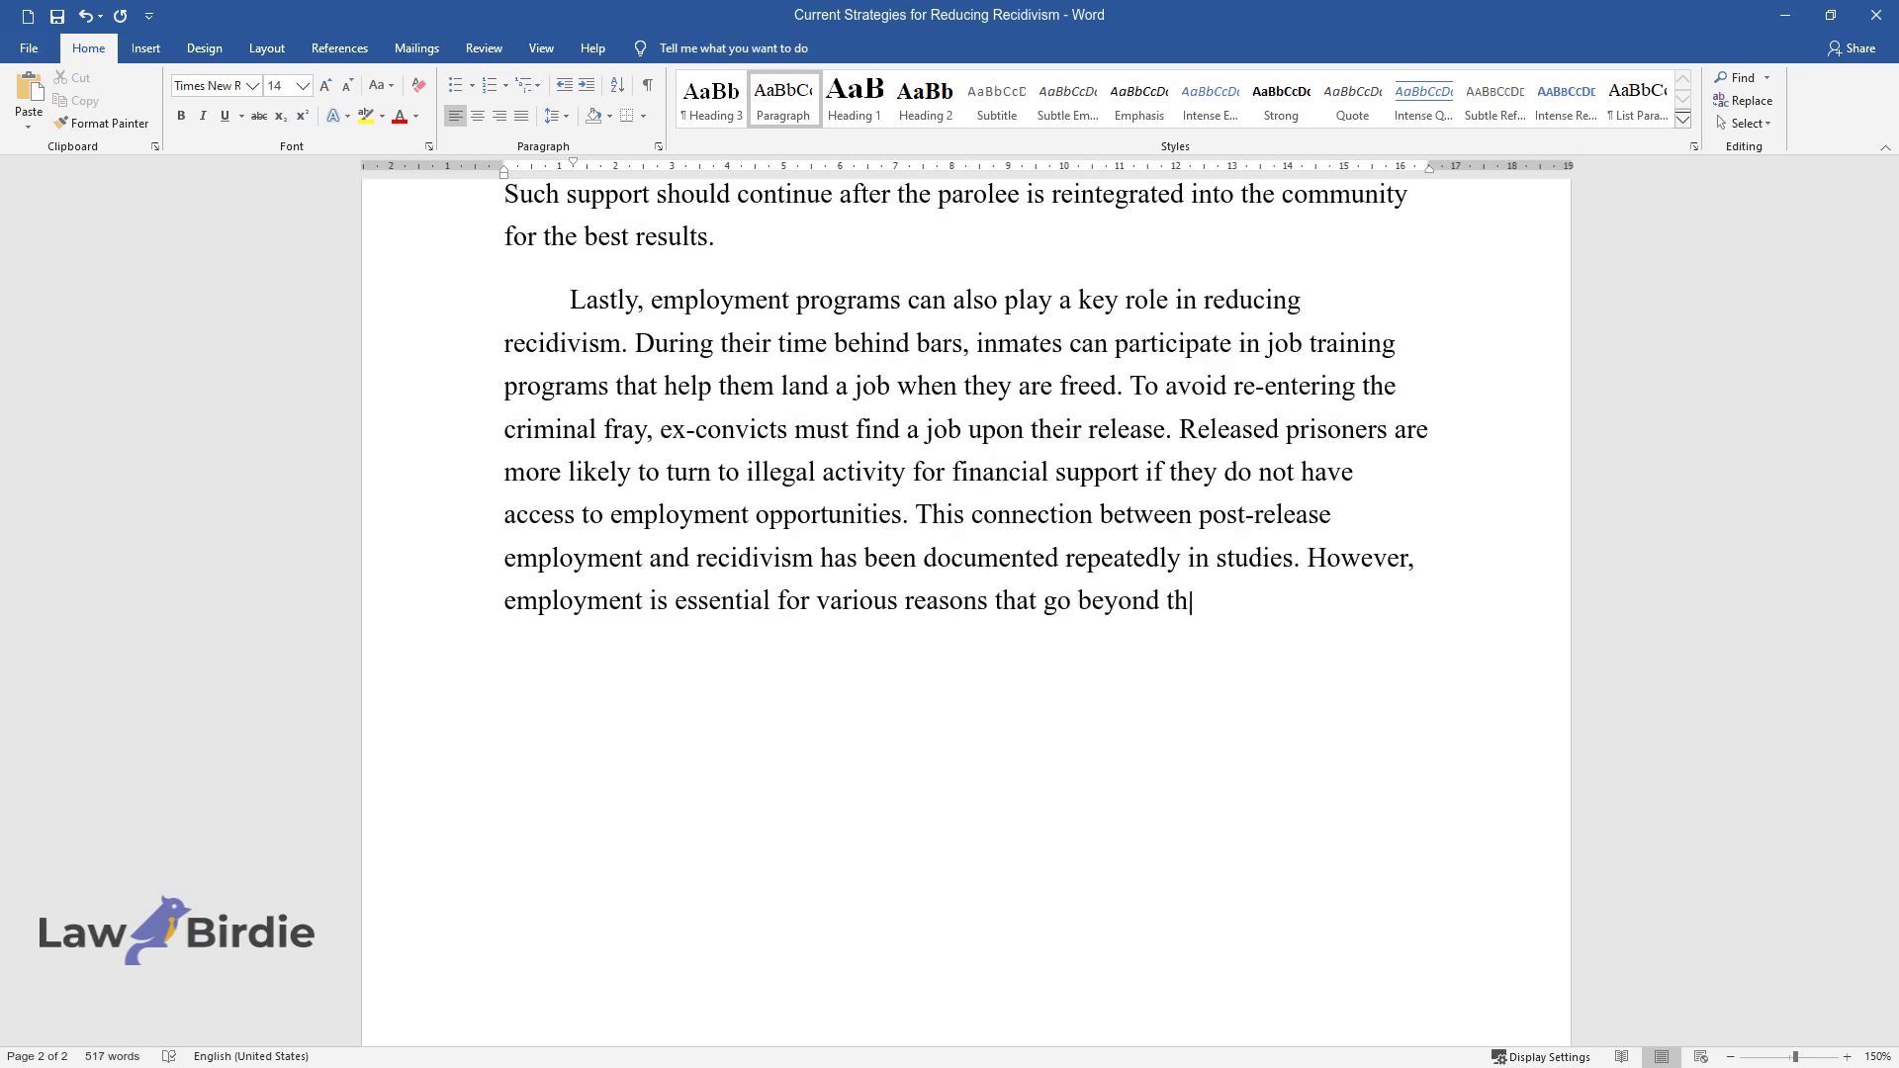
{"action": "type", "text": "e necessity of a paycheck"}
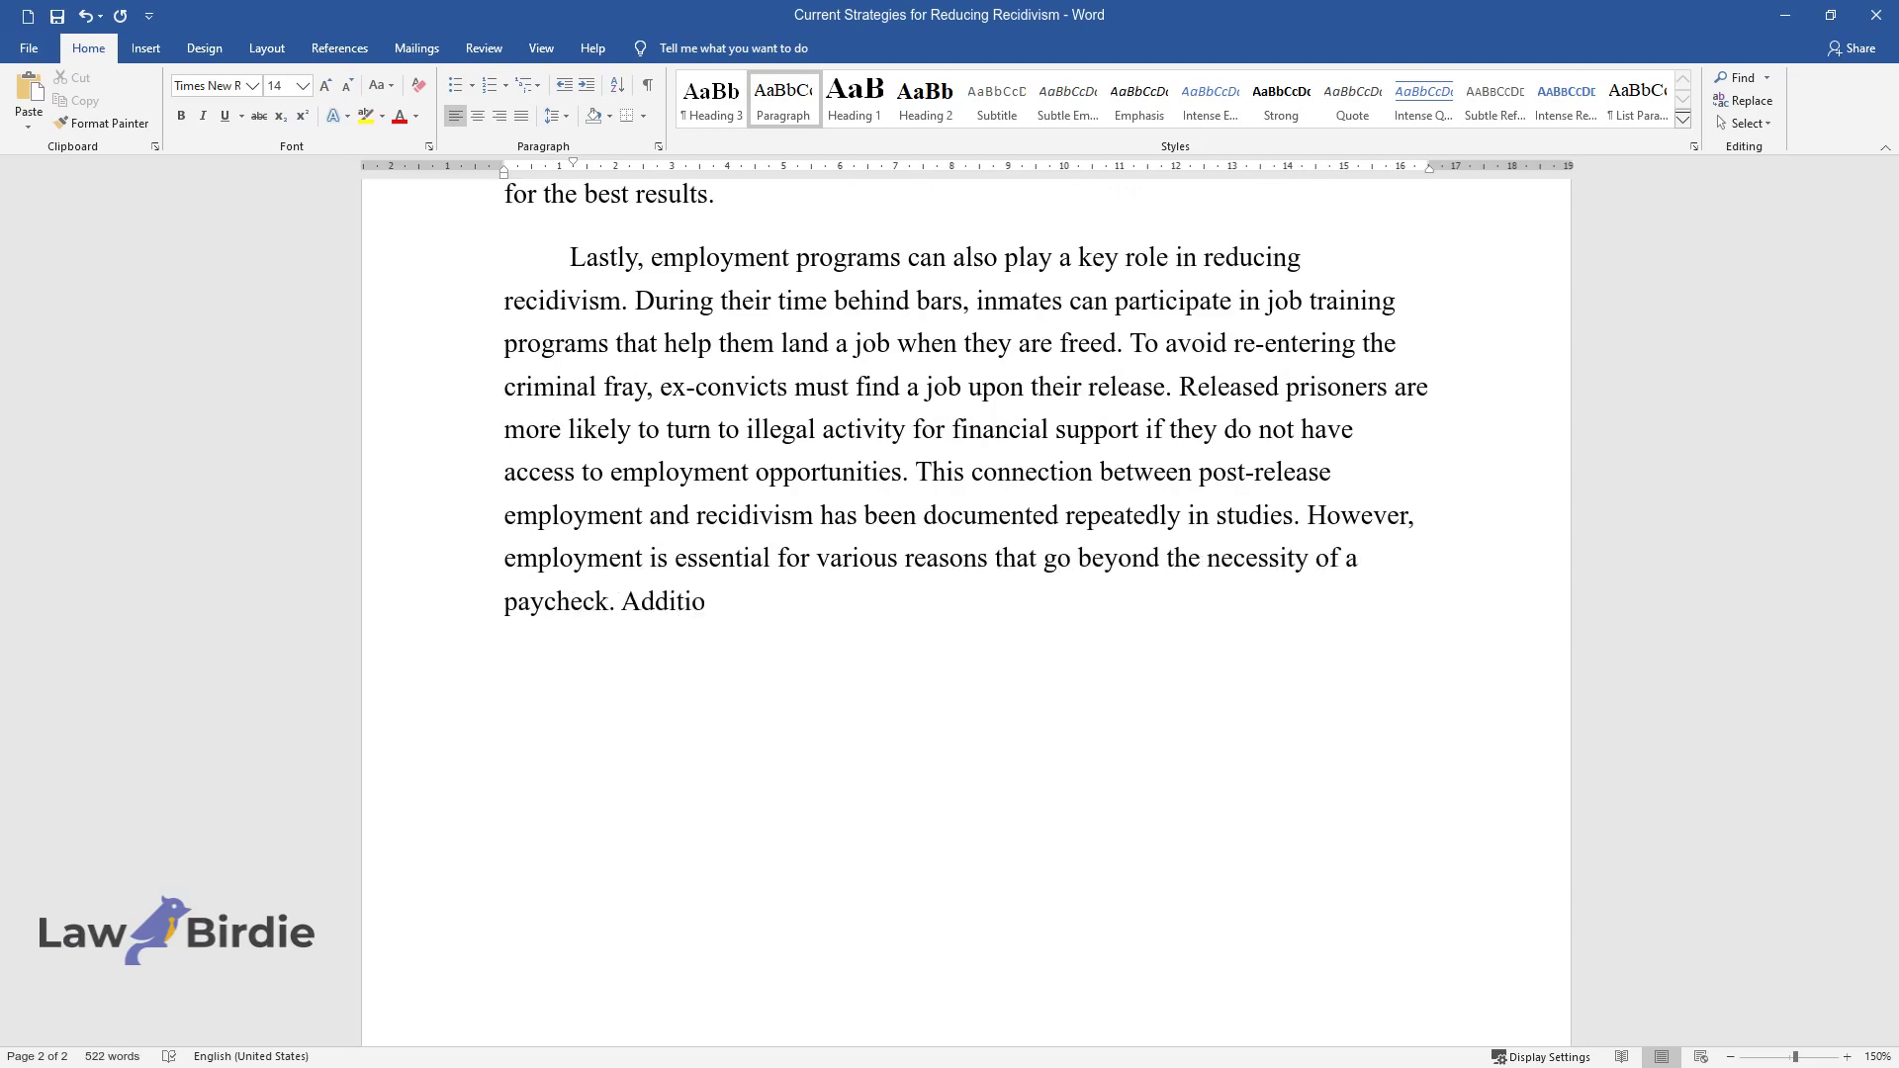
Finish the paragraph with employment keeping people from illegal activities and providing a non-stigmatized social role and a sense of stability, and begin a new paragraph
{"action": "type", "text": ". Additionally, employment helps to keep p"}
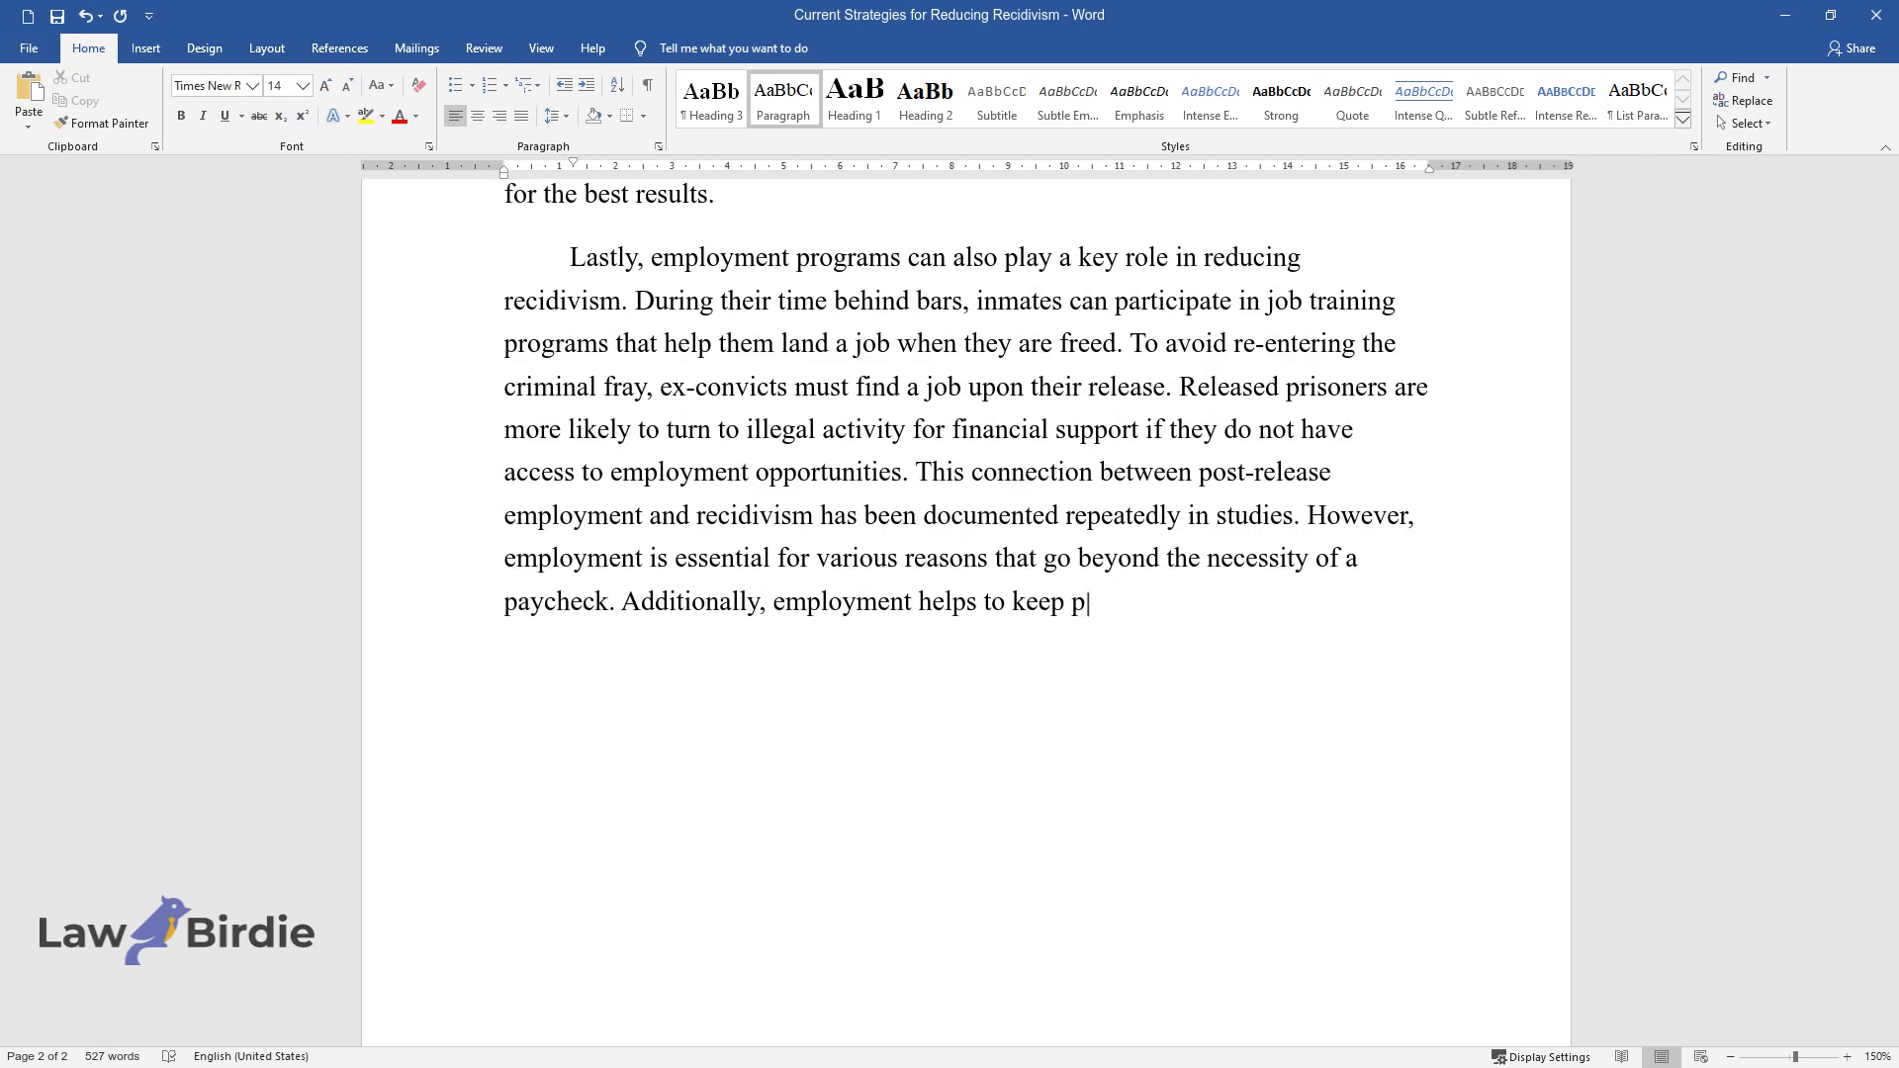
{"action": "type", "text": "eople from engaging in illegal ac"}
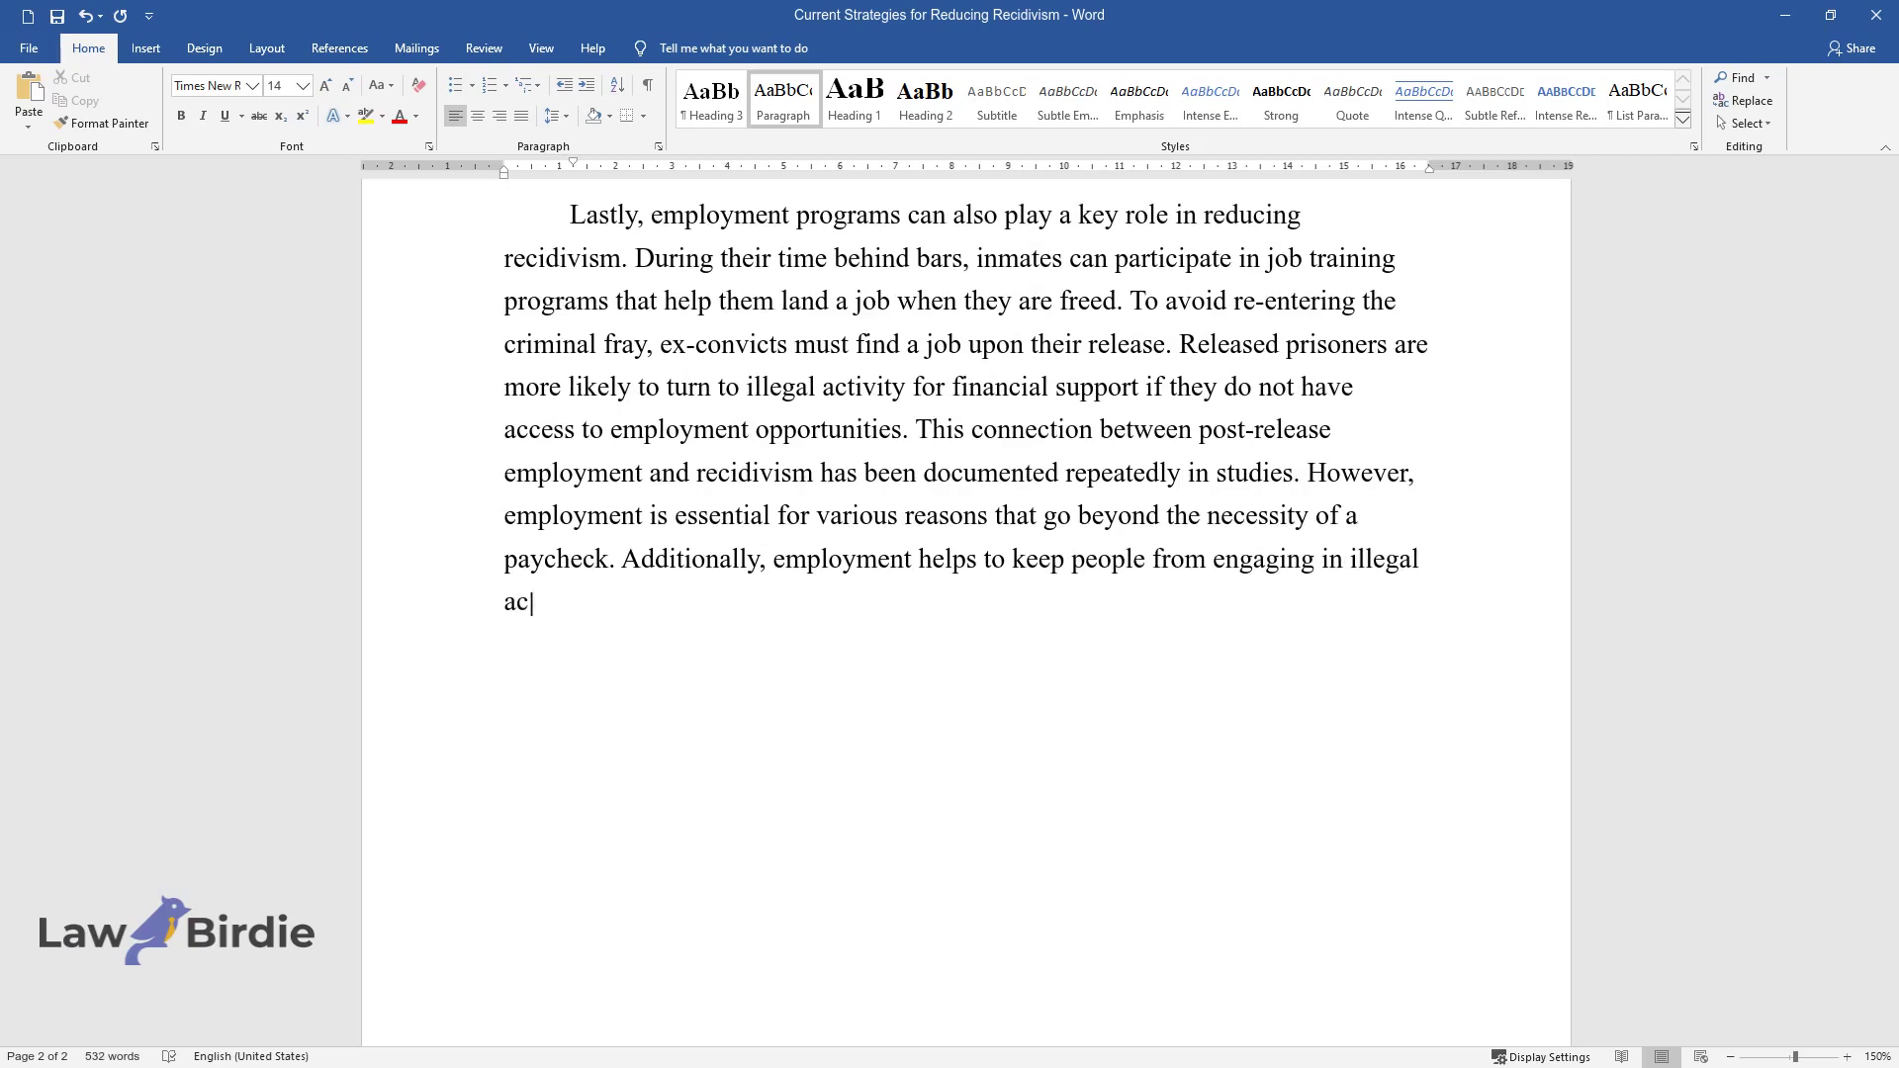
{"action": "type", "text": "tivities, provides a non-stigmati"}
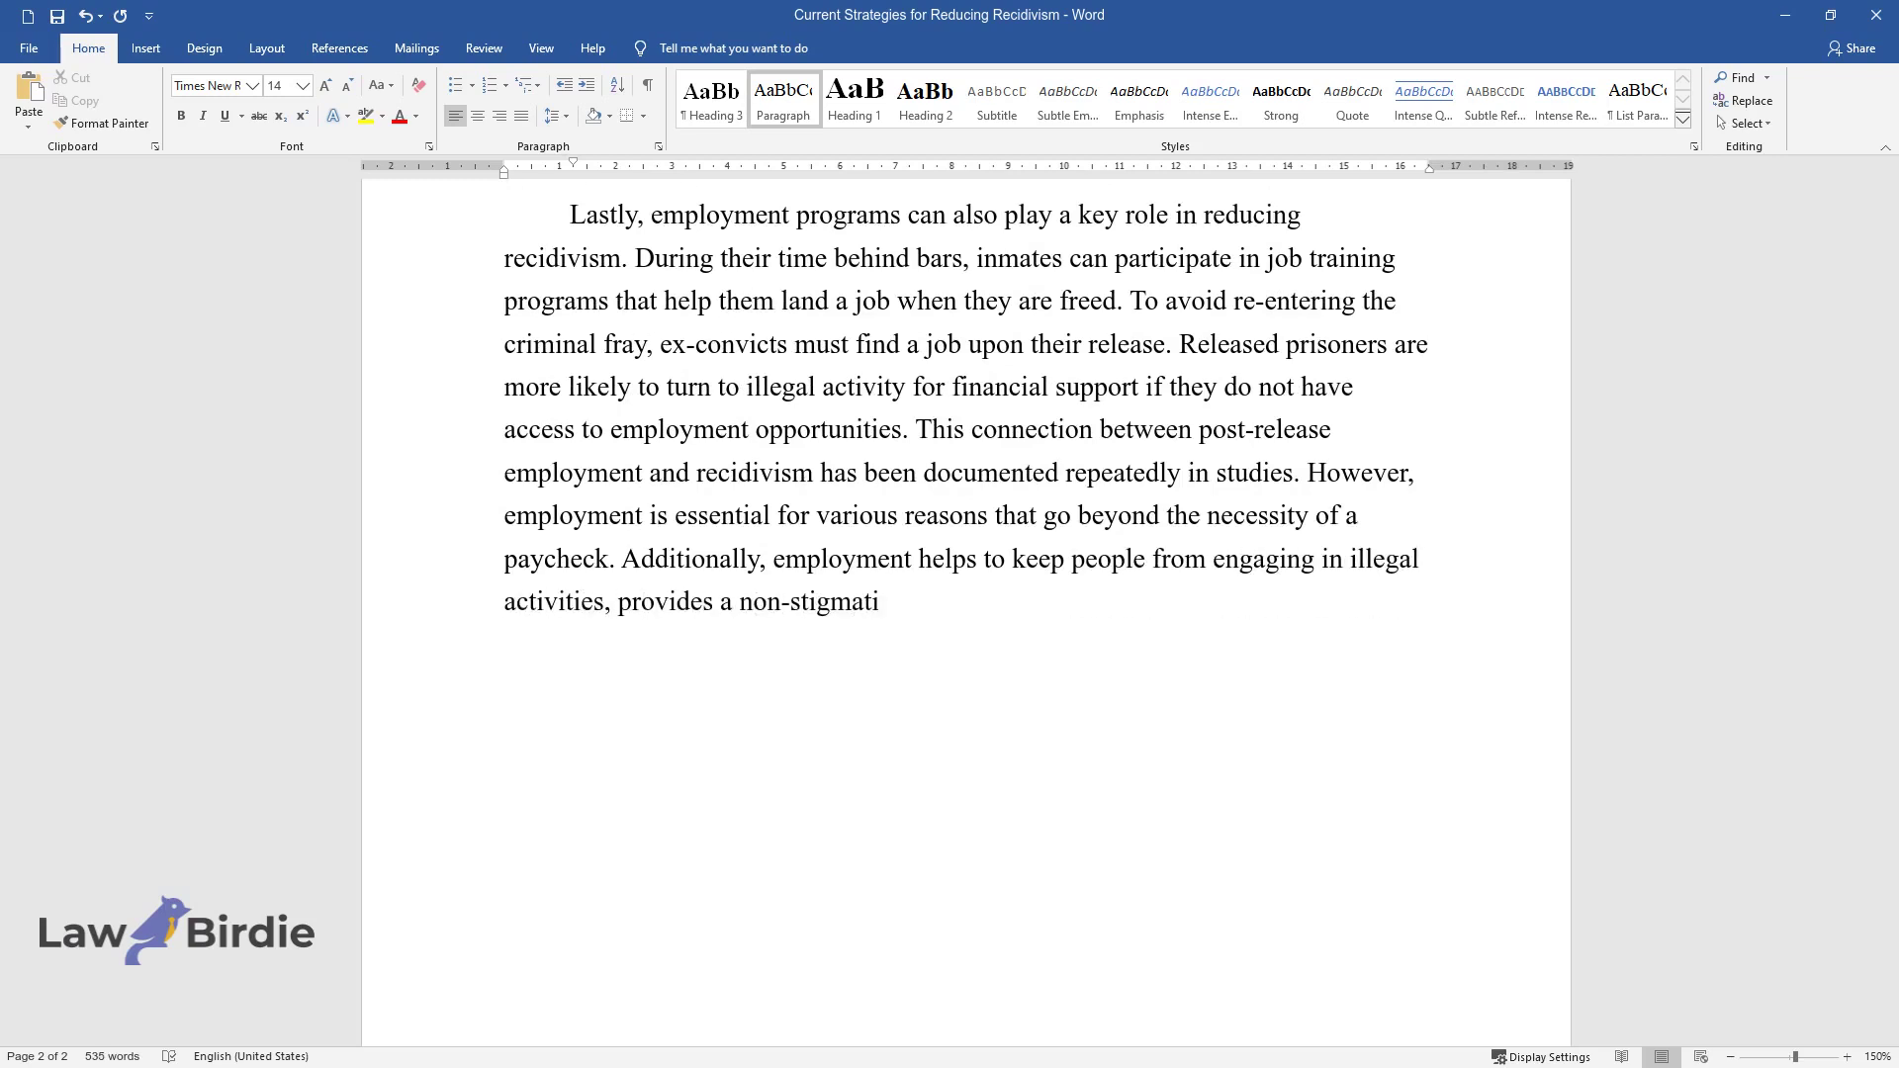
{"action": "type", "text": "zed social role, and provides a se"}
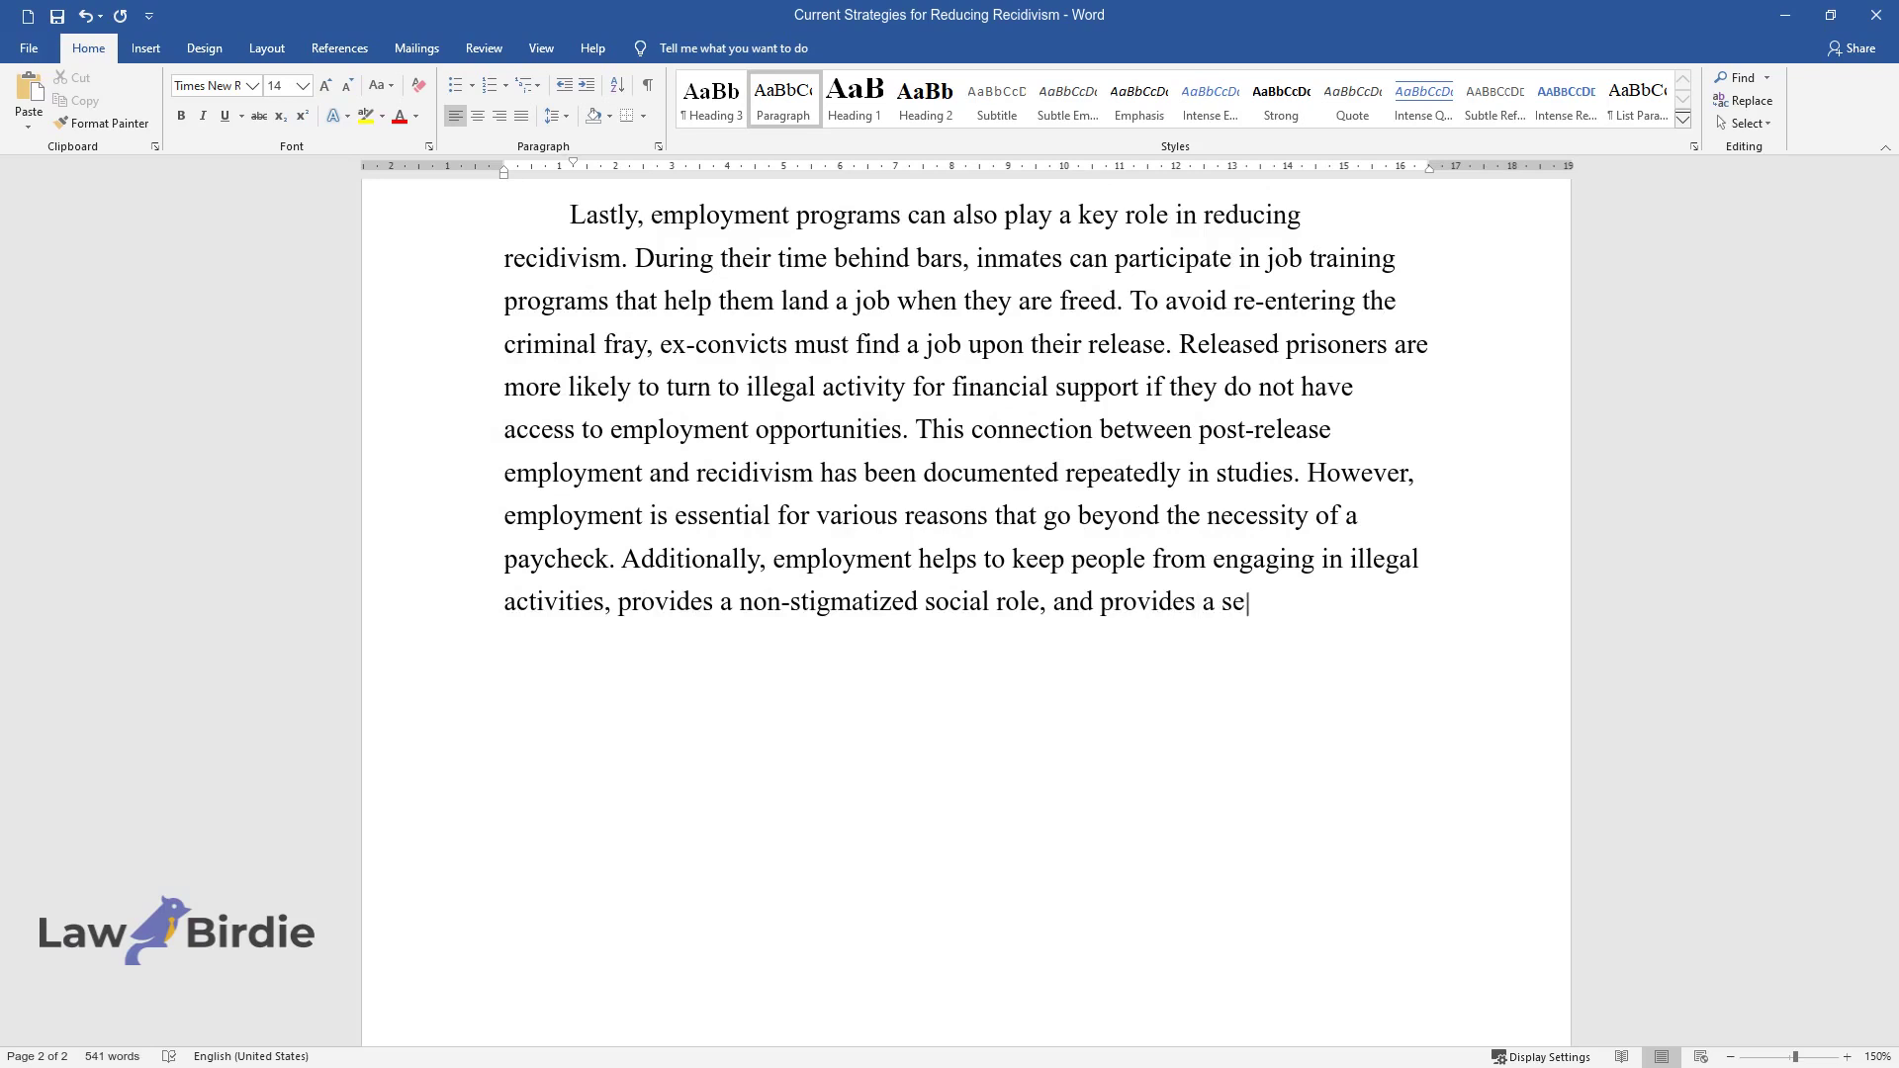
{"action": "type", "text": "nse of stability."}
{"action": "key", "text": "Return"}
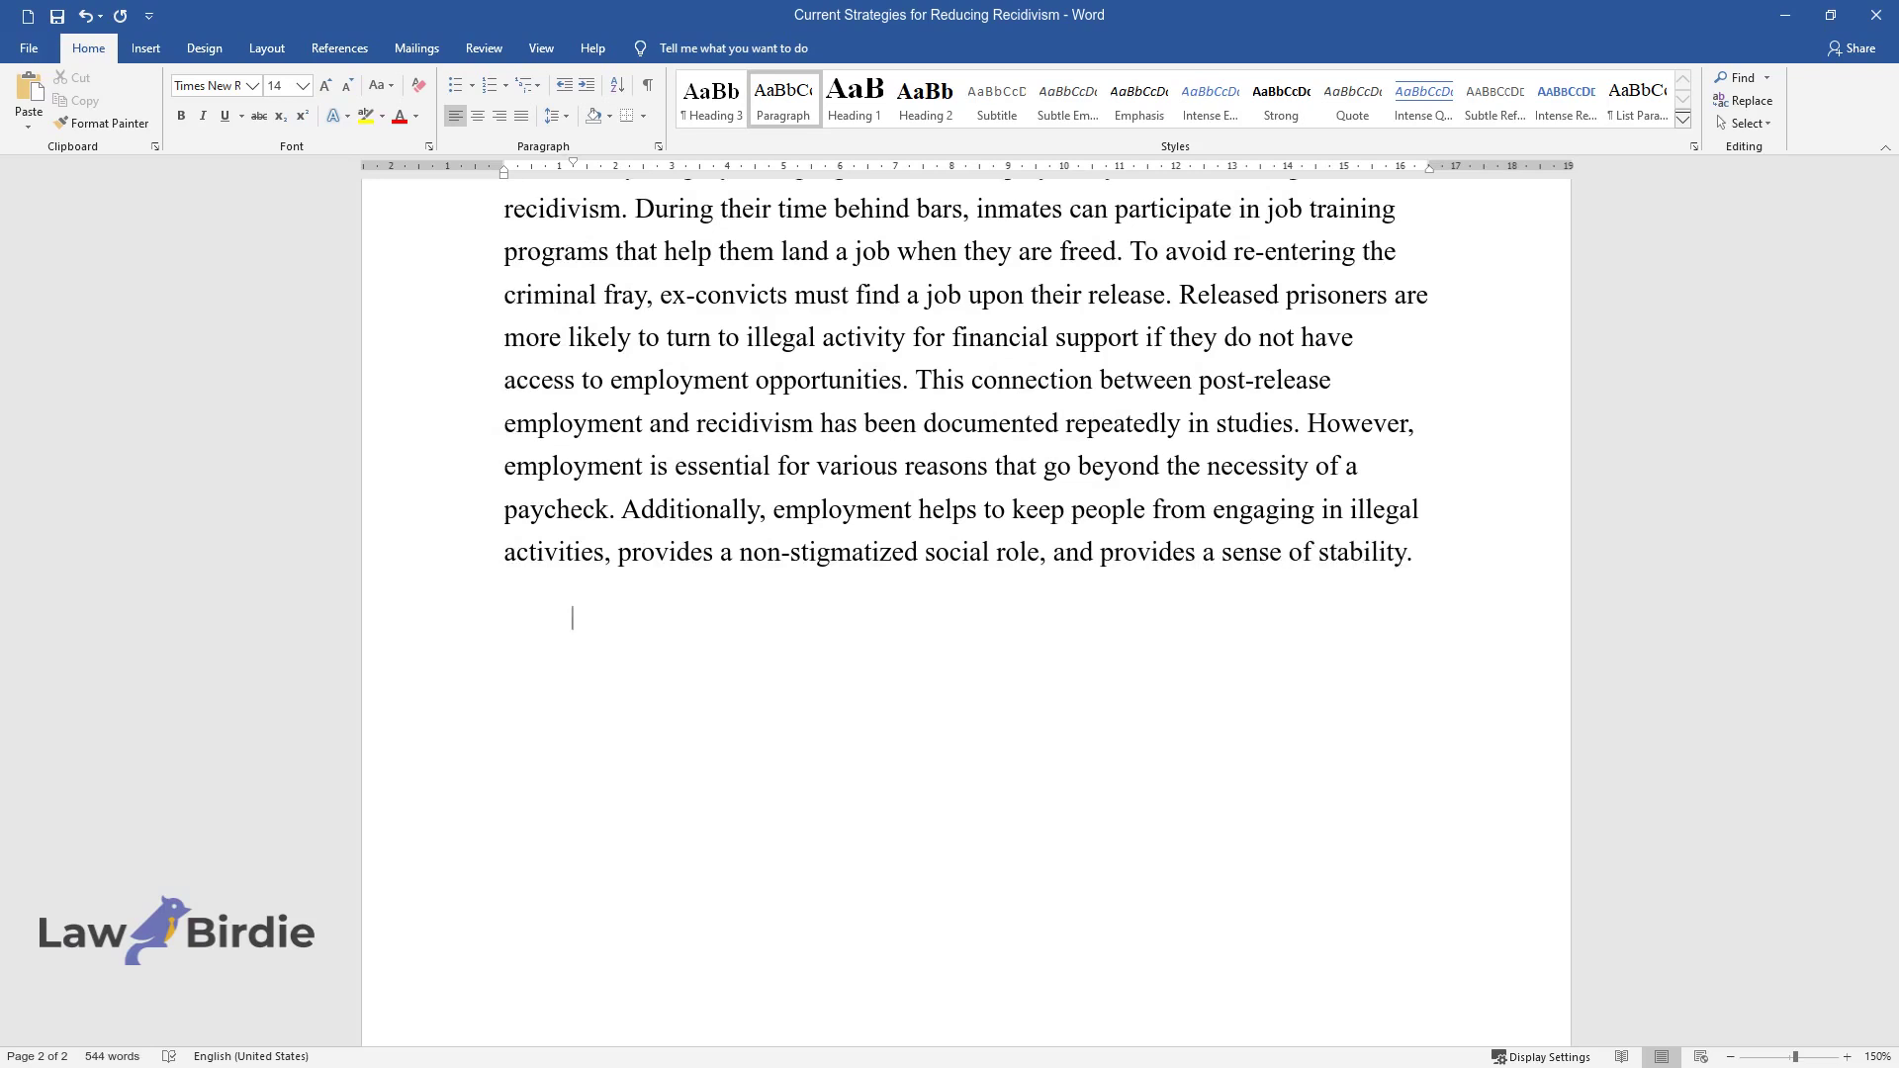
Open the conclusion with "In conclusion", on successful techniques relying heavily on education and recidivism being reduced through improvement in substance abuse treatment programs
{"action": "type", "text": "In conclusion, many of the "}
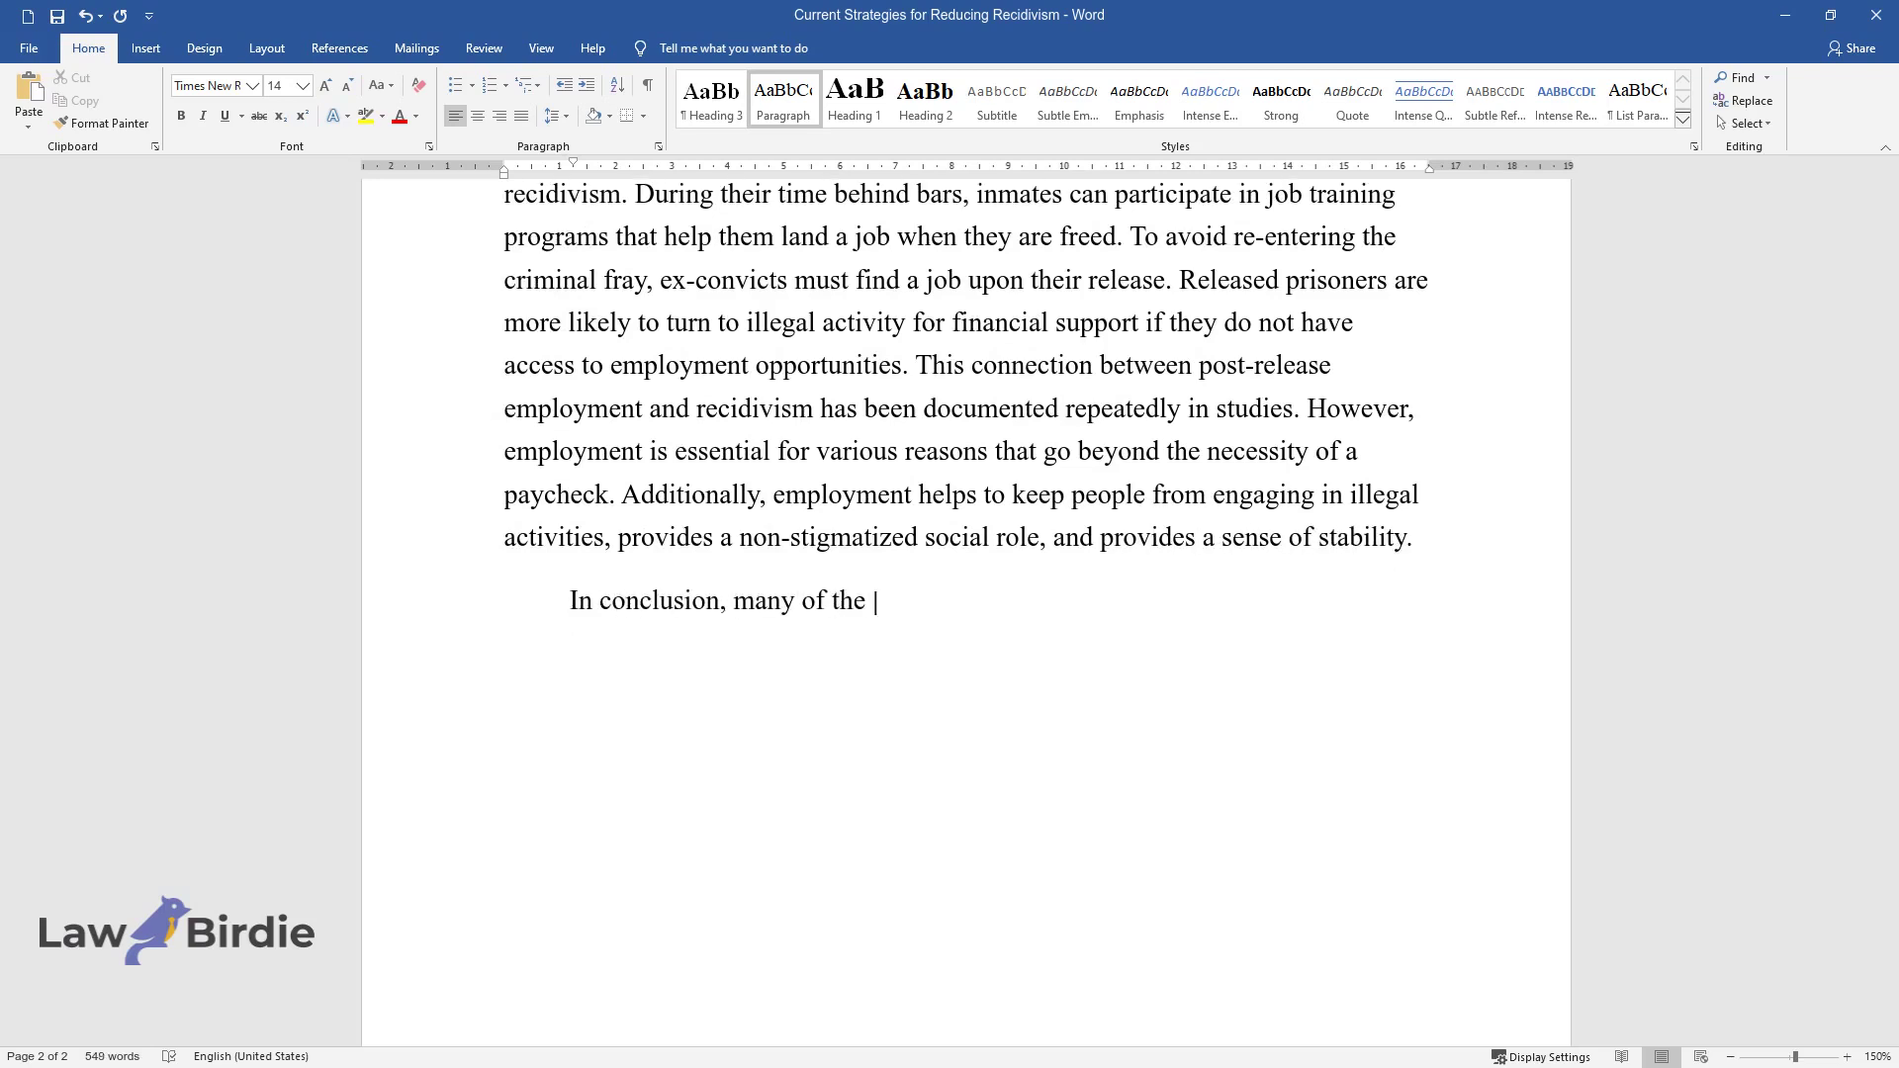
{"action": "type", "text": "most successful techniques rely h"}
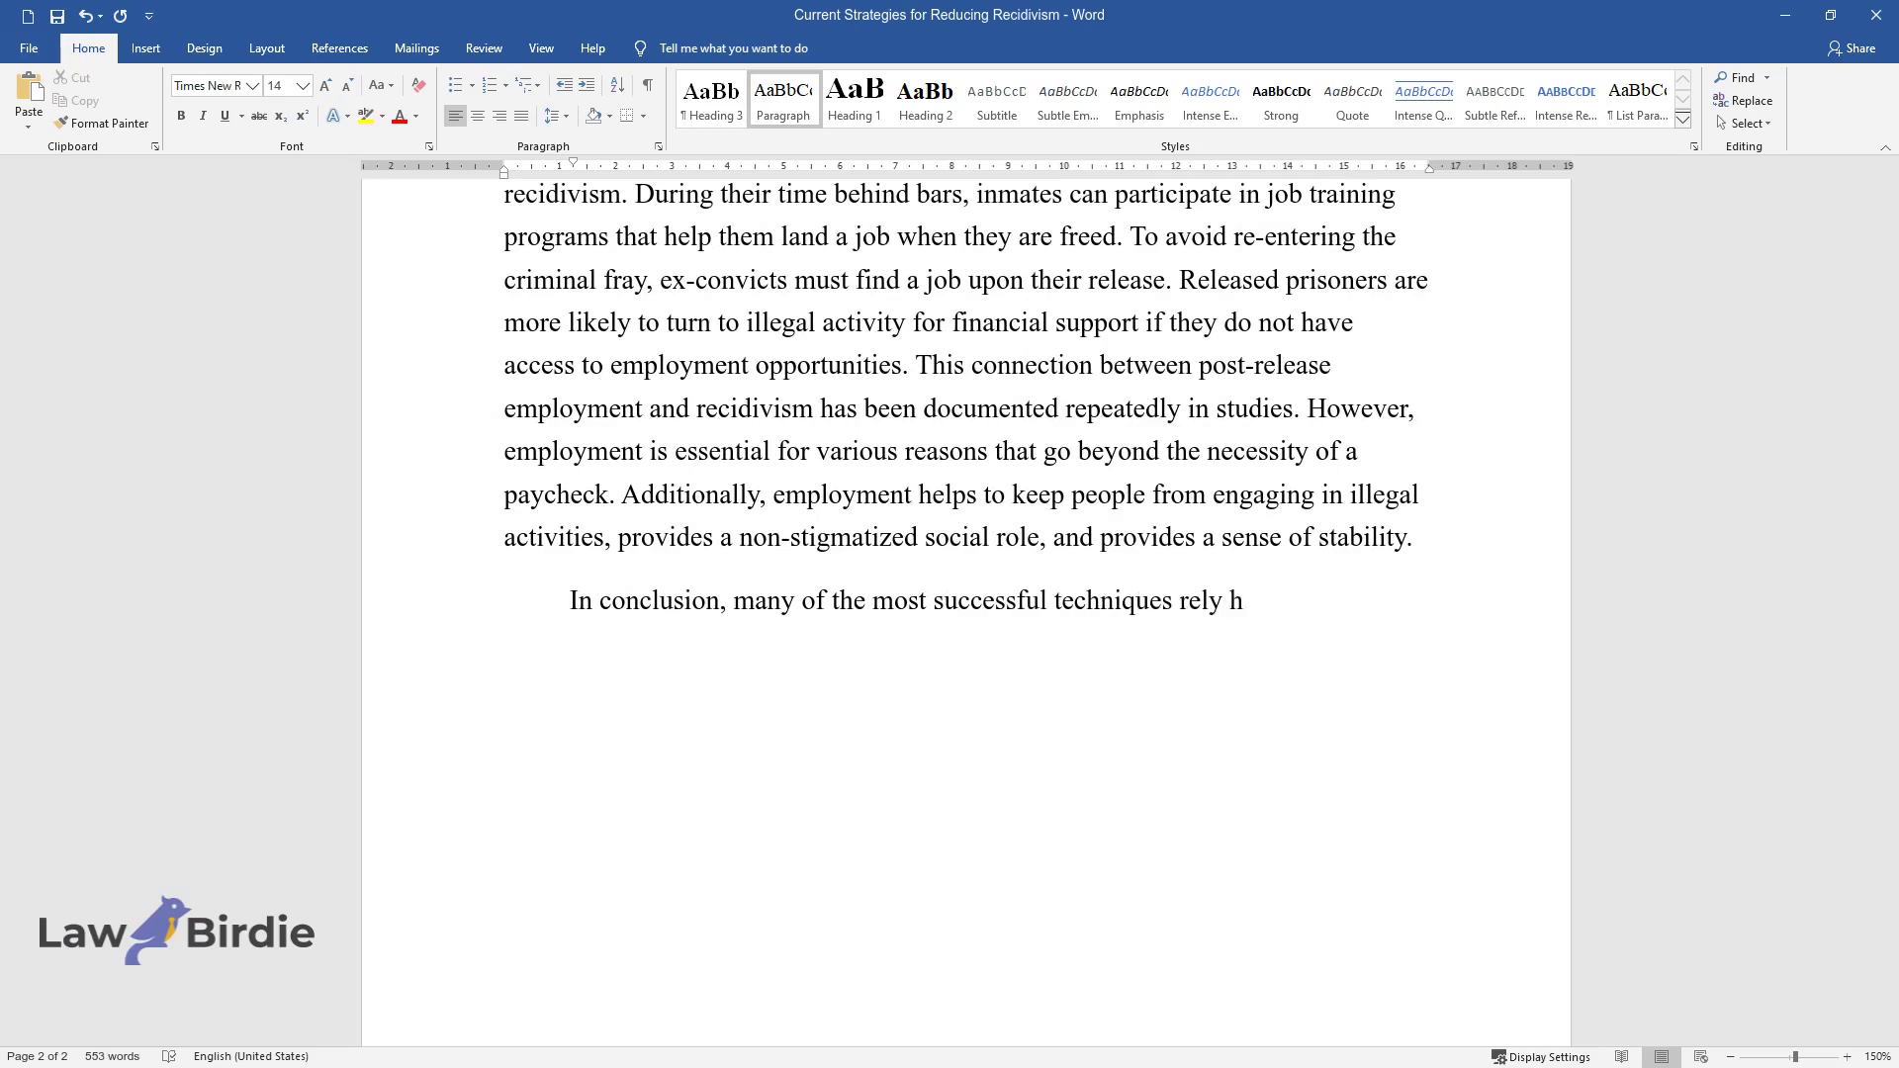
{"action": "type", "text": "eavily on education to red"}
{"action": "type", "text": "uce reci"}
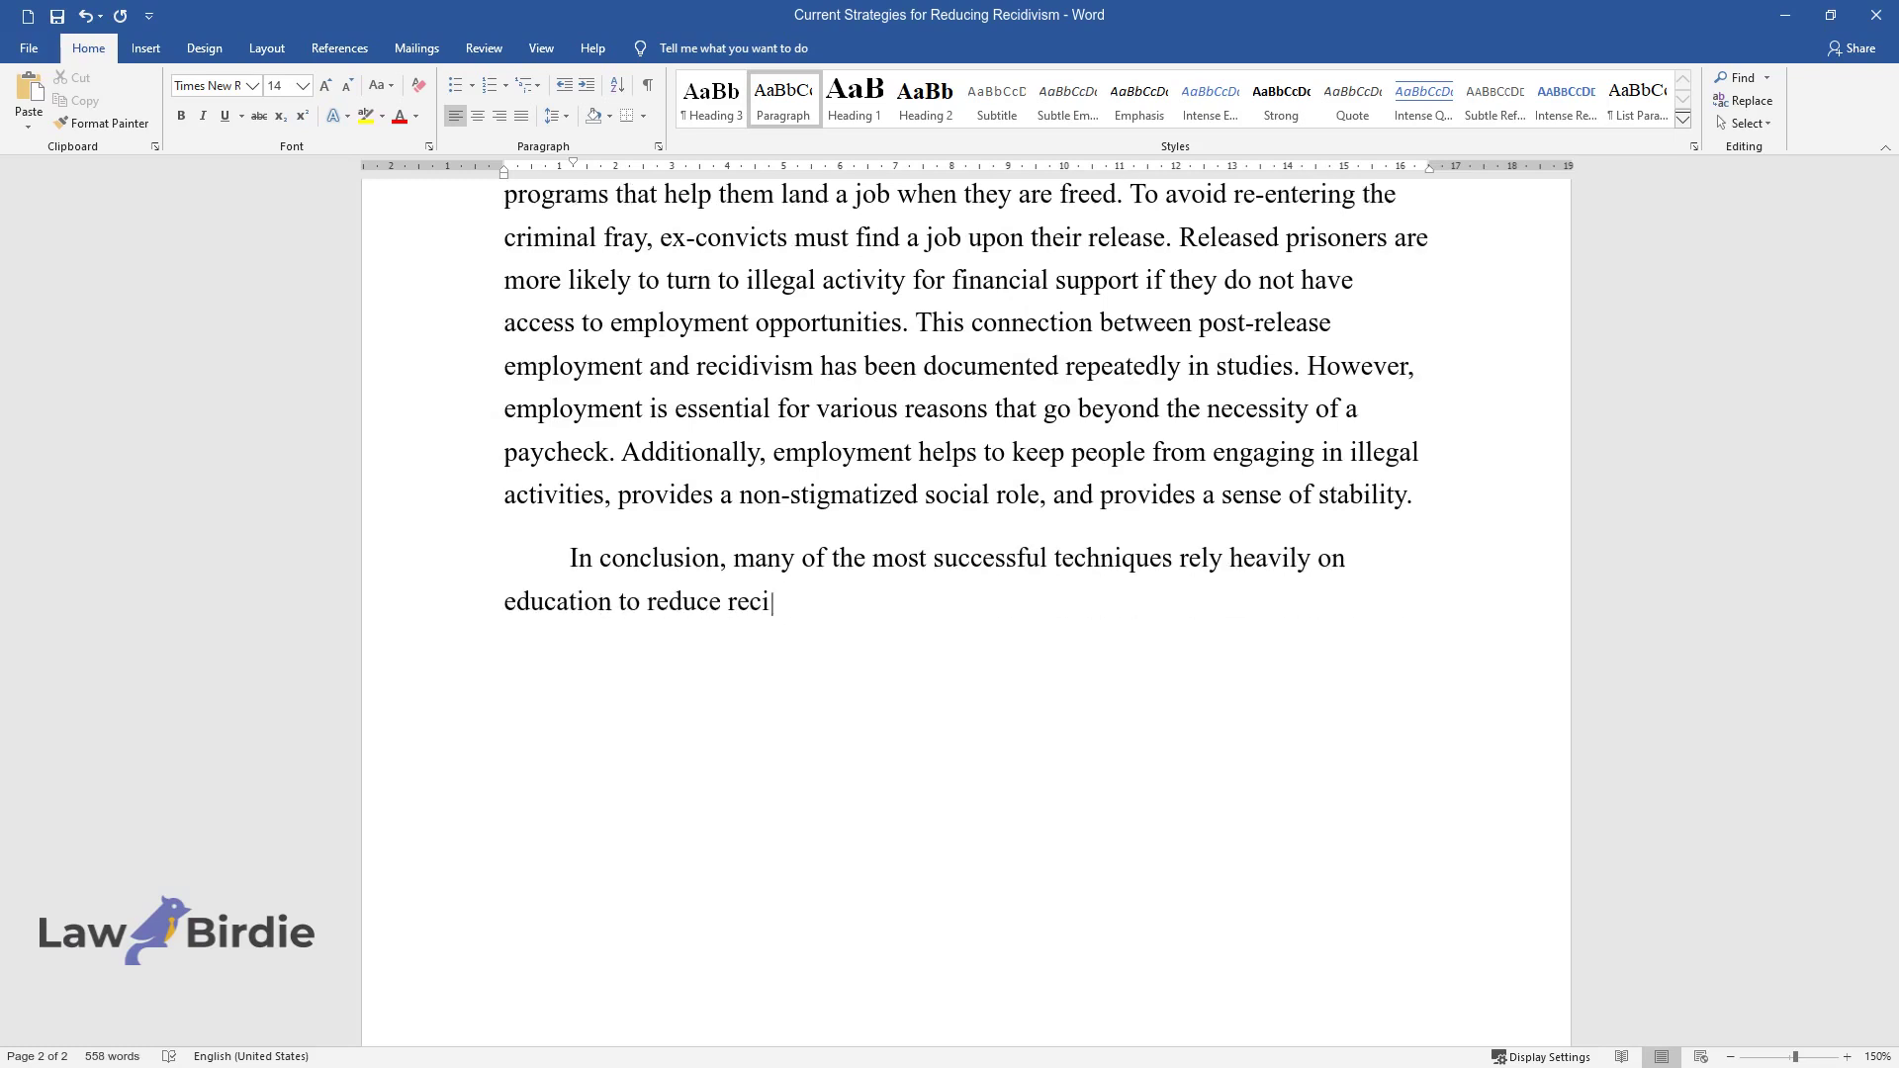
{"action": "type", "text": "divism. Besides"}
{"action": "type", "text": ", it can be reduced through an improvement in subst"}
{"action": "type", "text": "ance abuse treatment programs. How"}
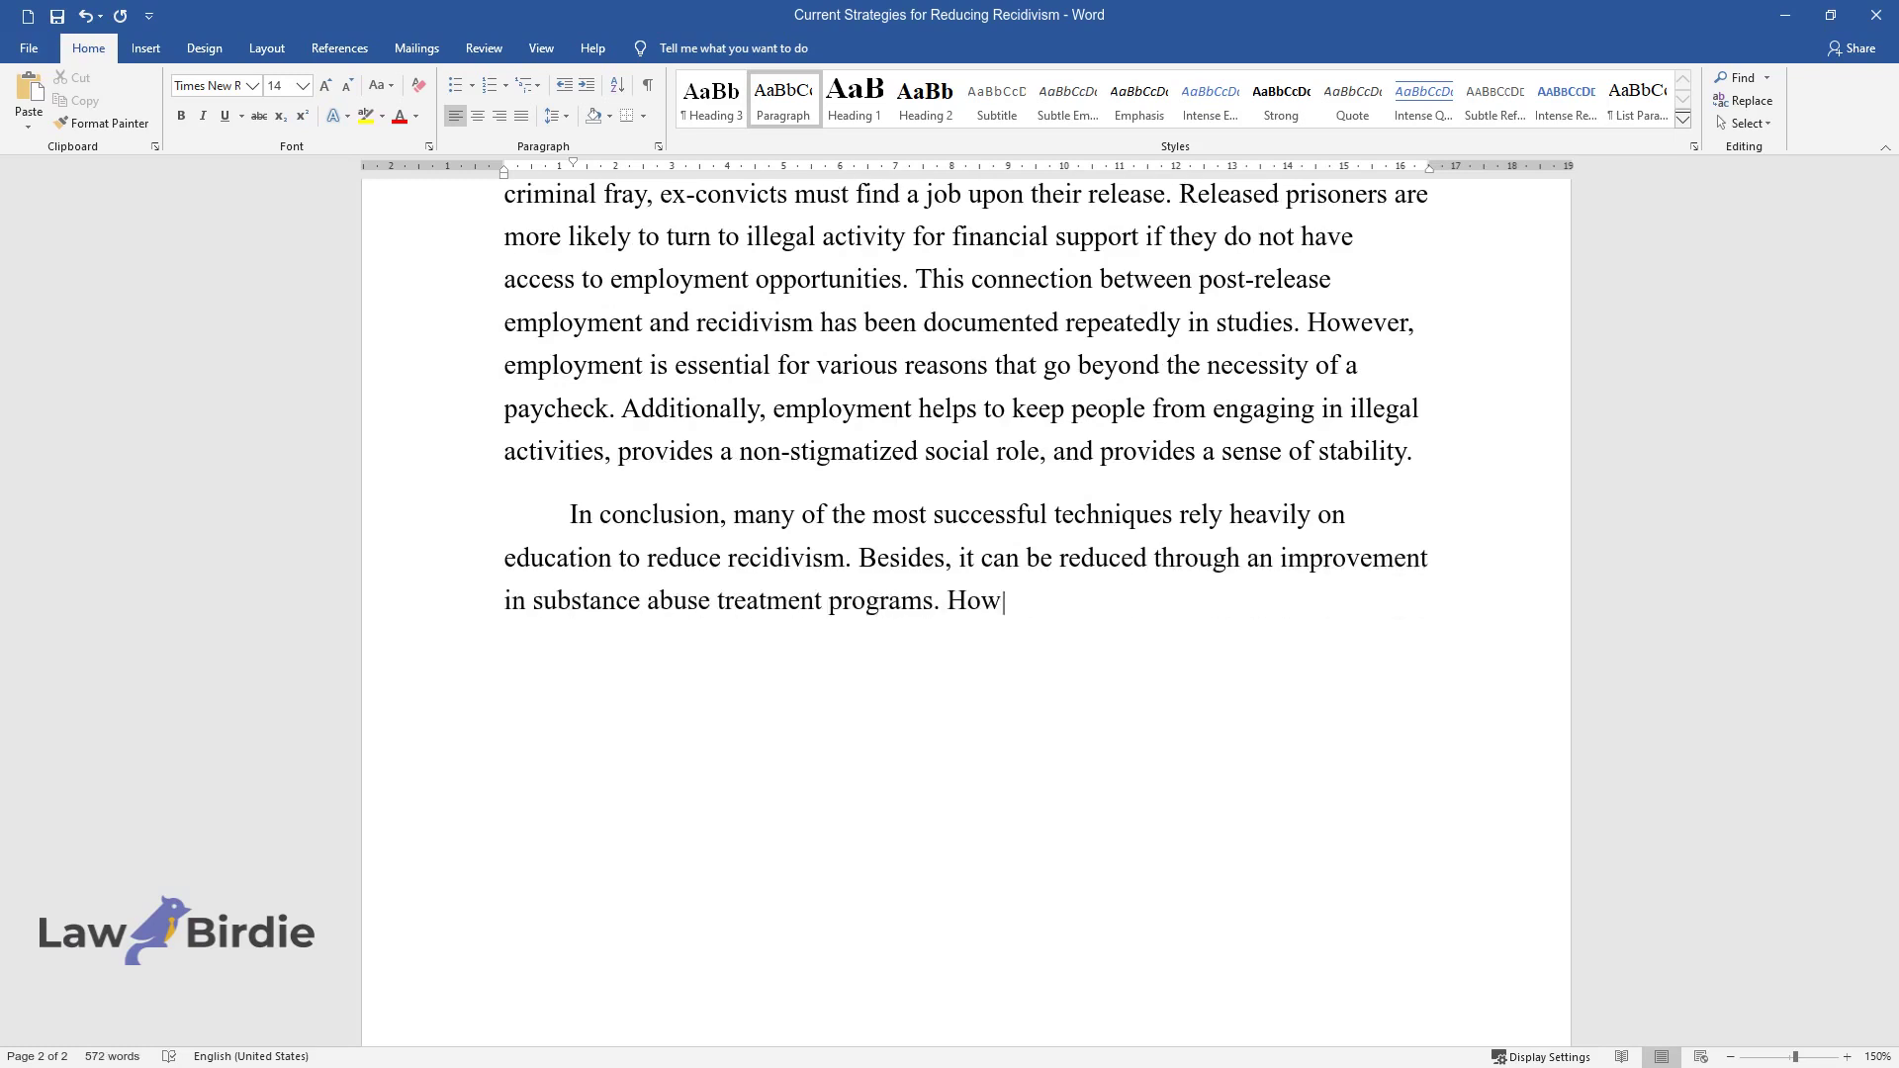
Add a "However" sentence on the need for early assessment of the risks and conditions of the inmate
{"action": "type", "text": "ever, there is also the need for "}
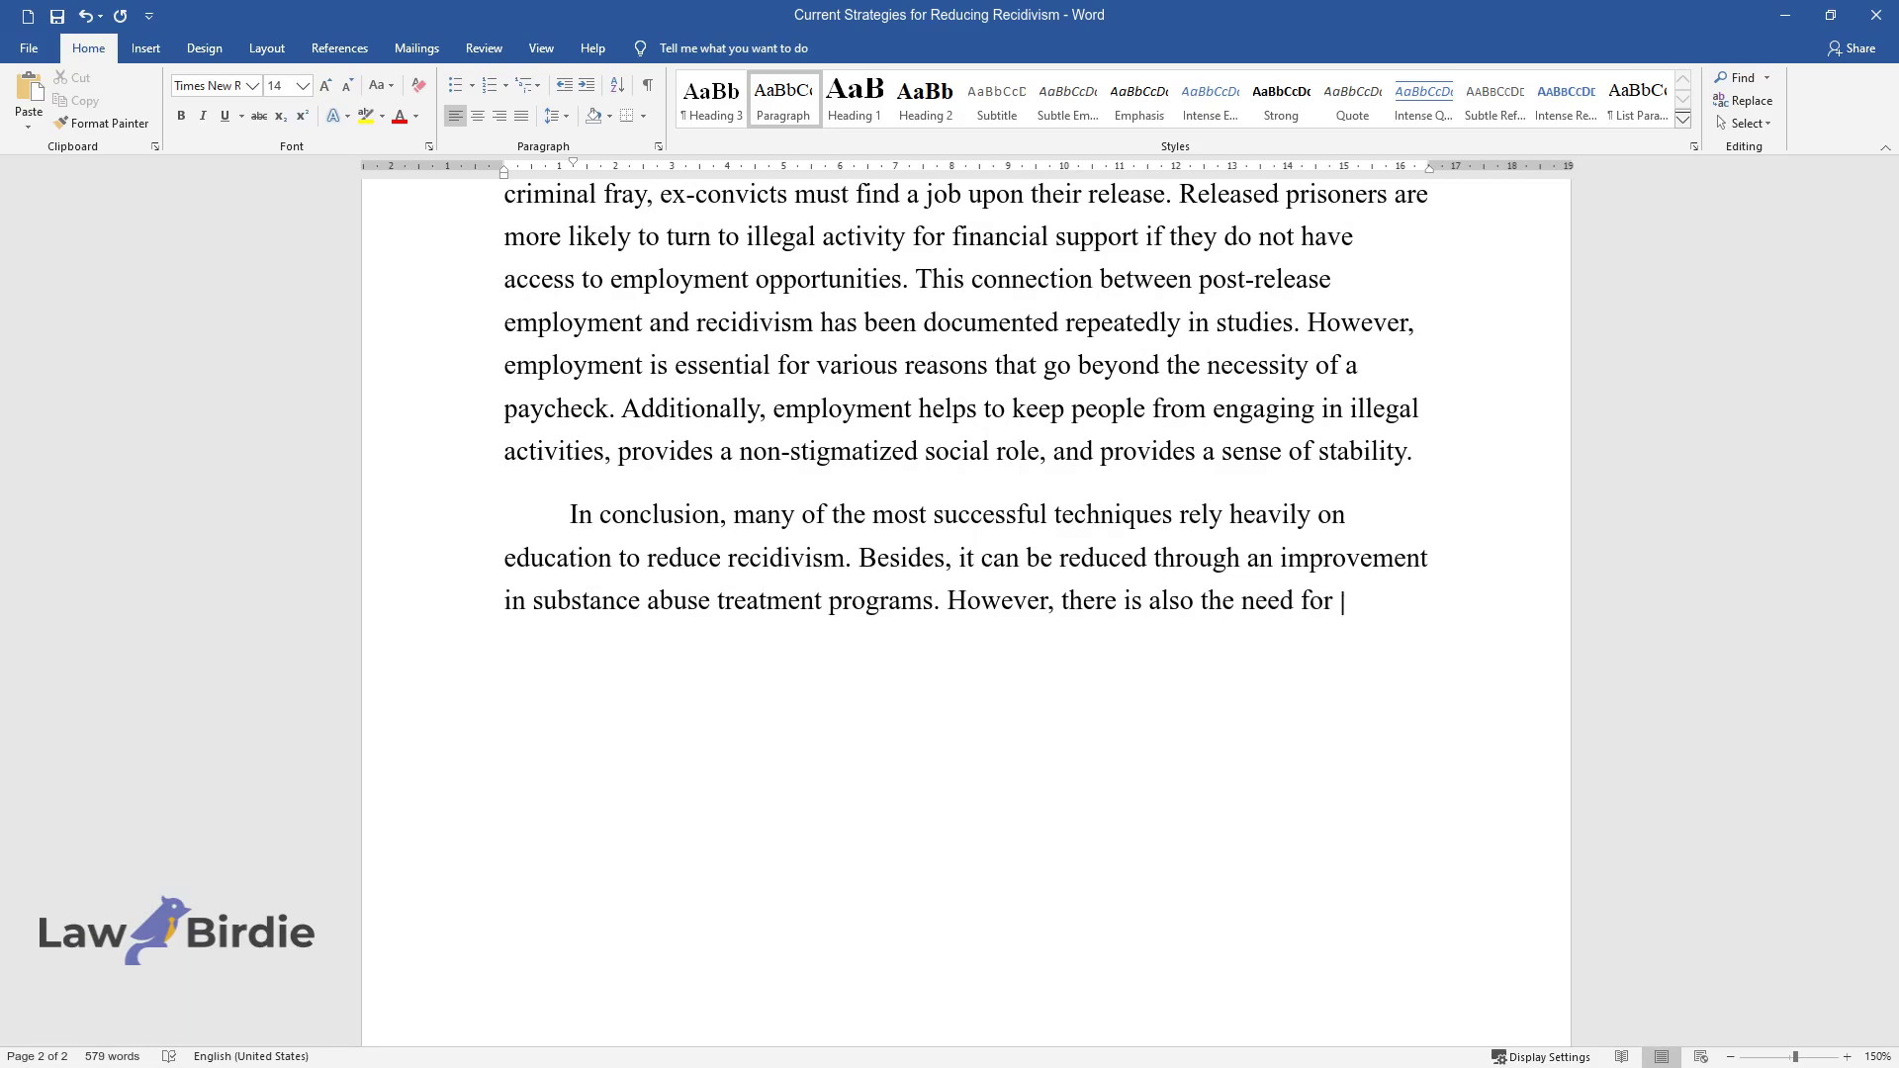
{"action": "type", "text": "early assessment of the risks and"}
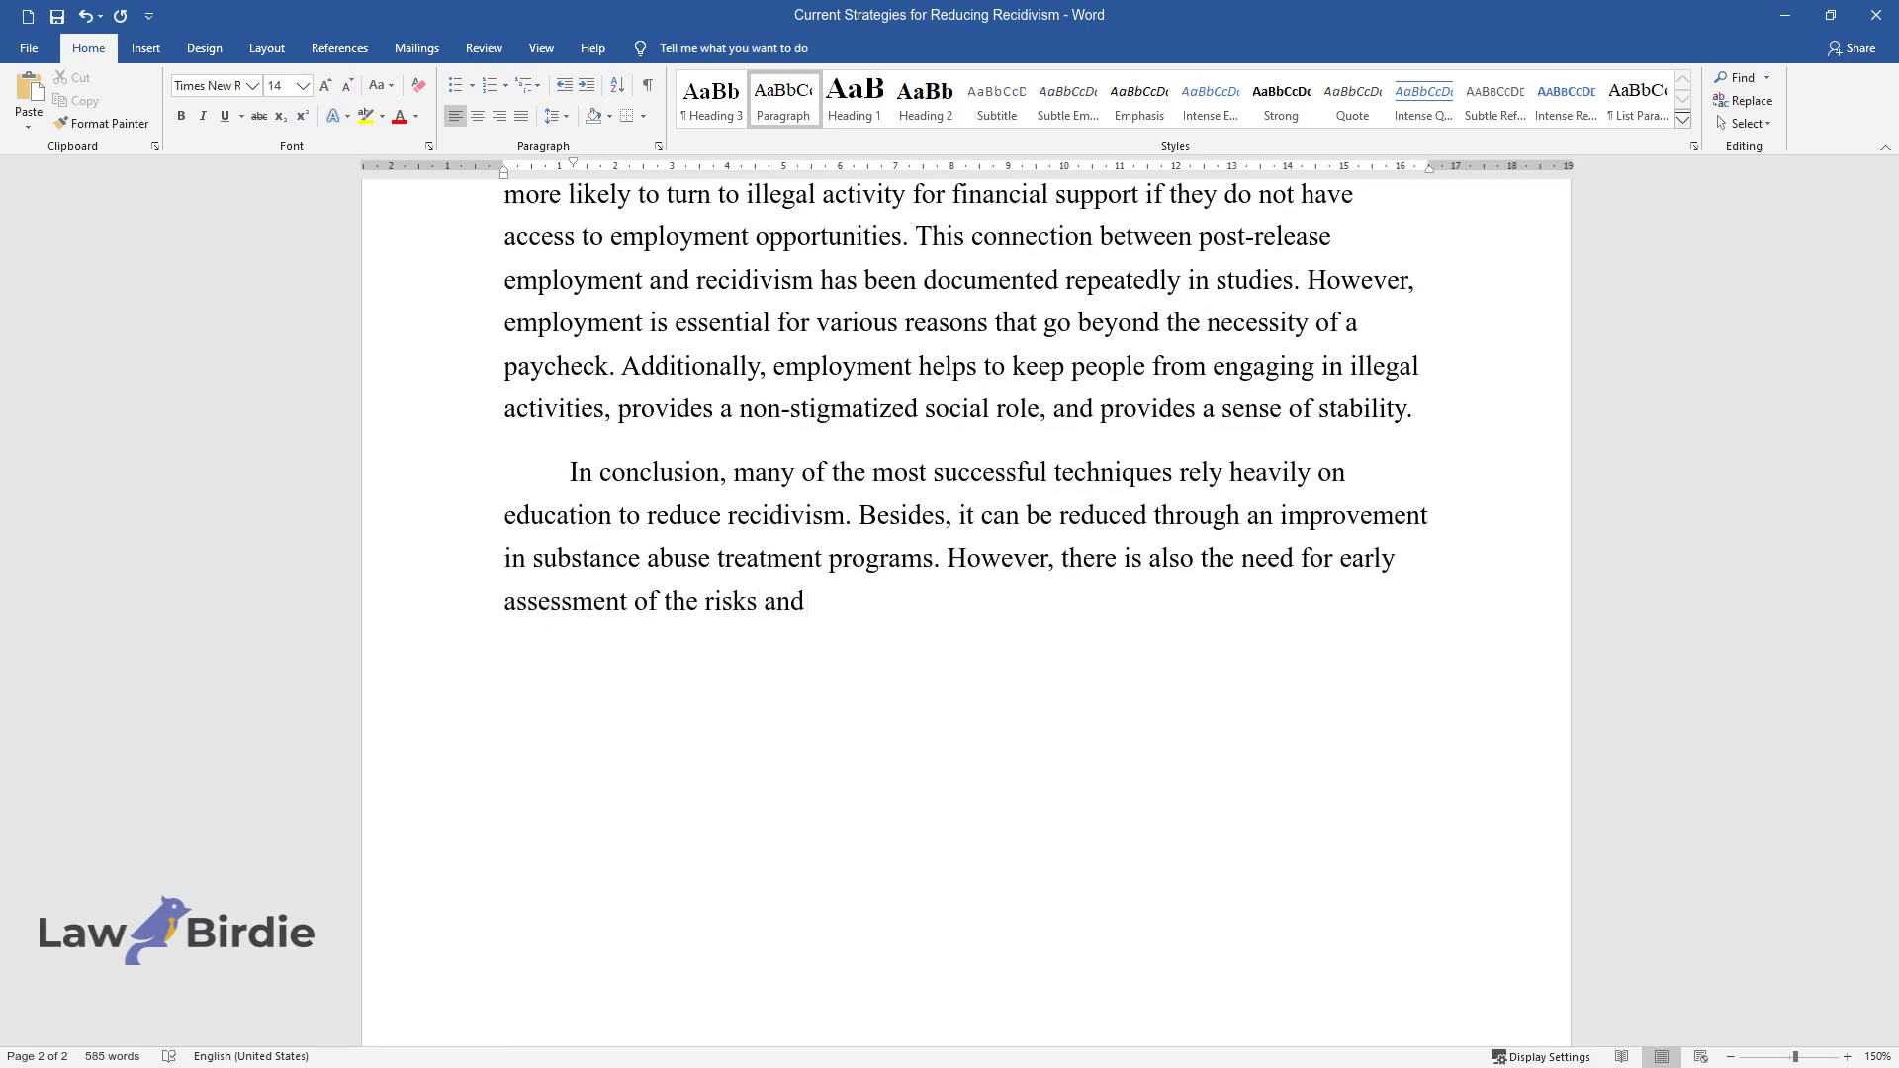
{"action": "type", "text": " conditions of the inmate. Further"}
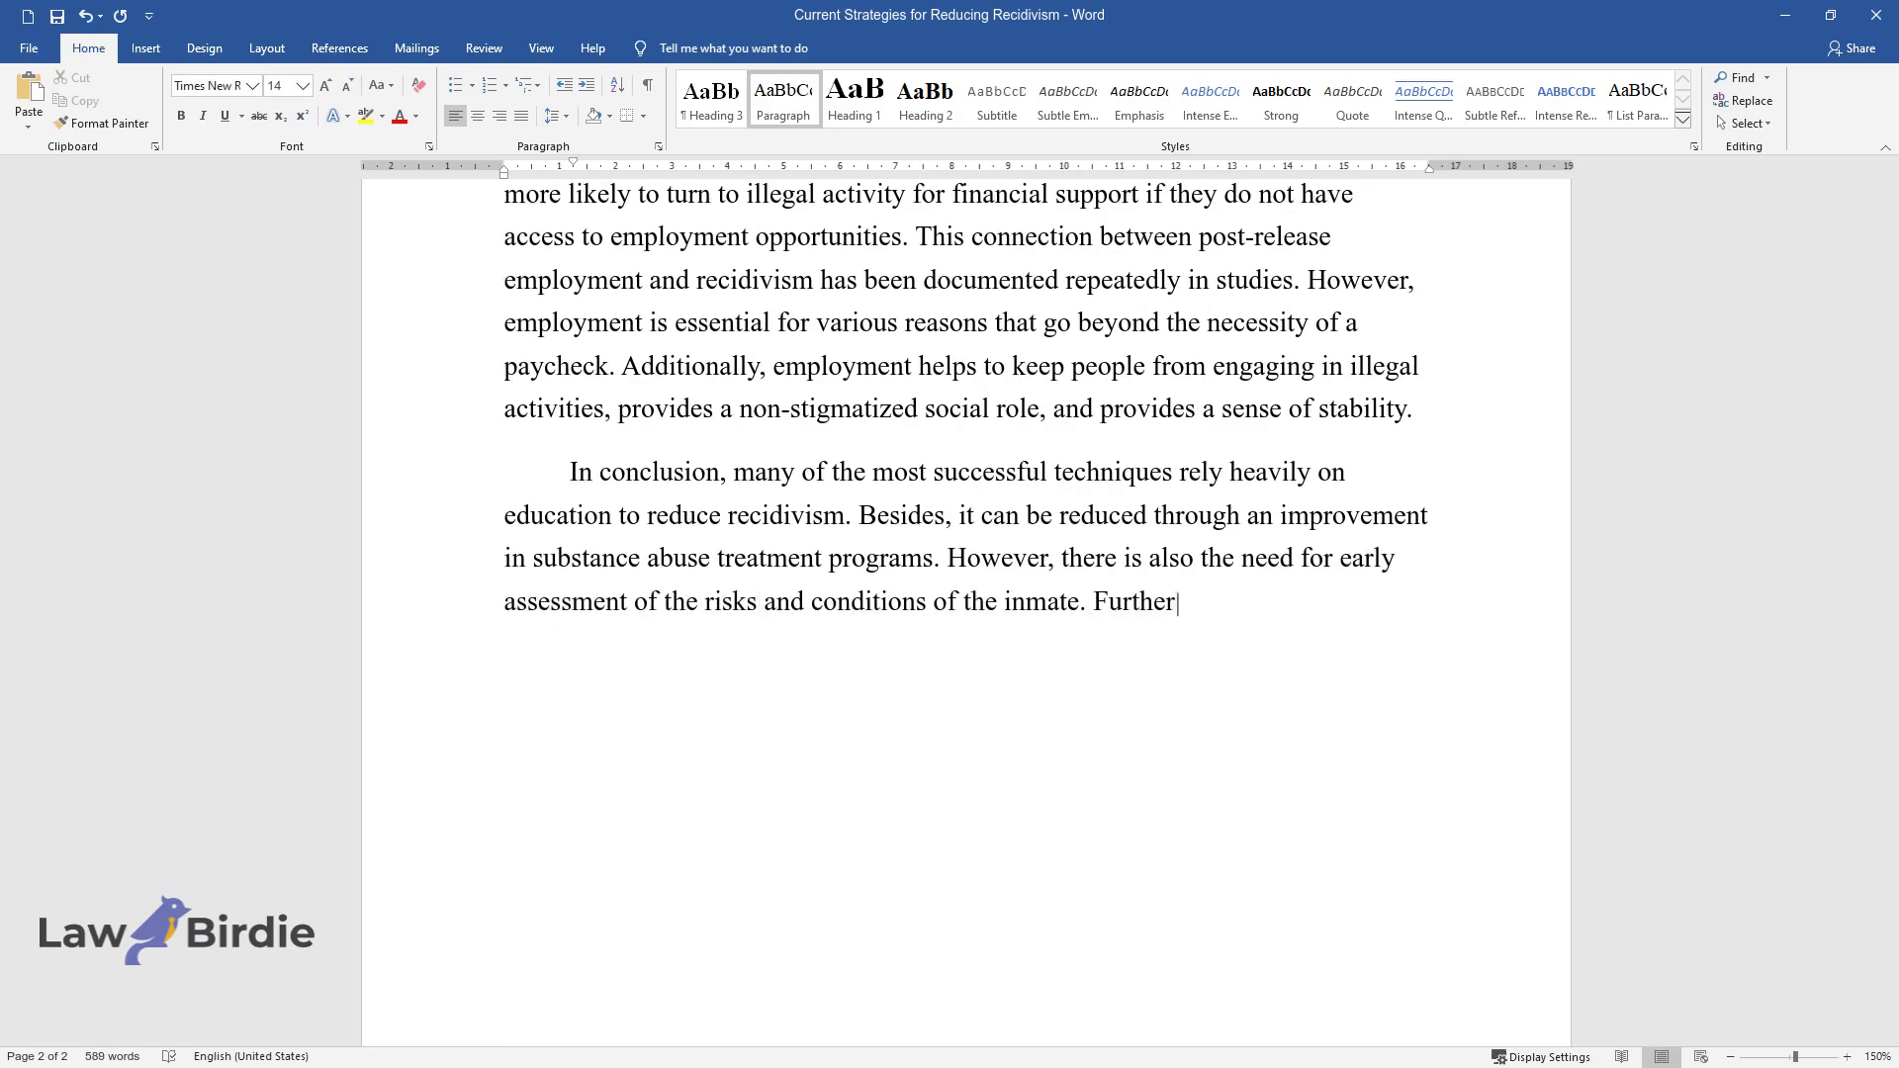
Write a "Furthermore" sentence that employment programs should be incorporated in jails and after release to assist individuals to land a job opportunity
{"action": "type", "text": "more, employment programs should be incor"}
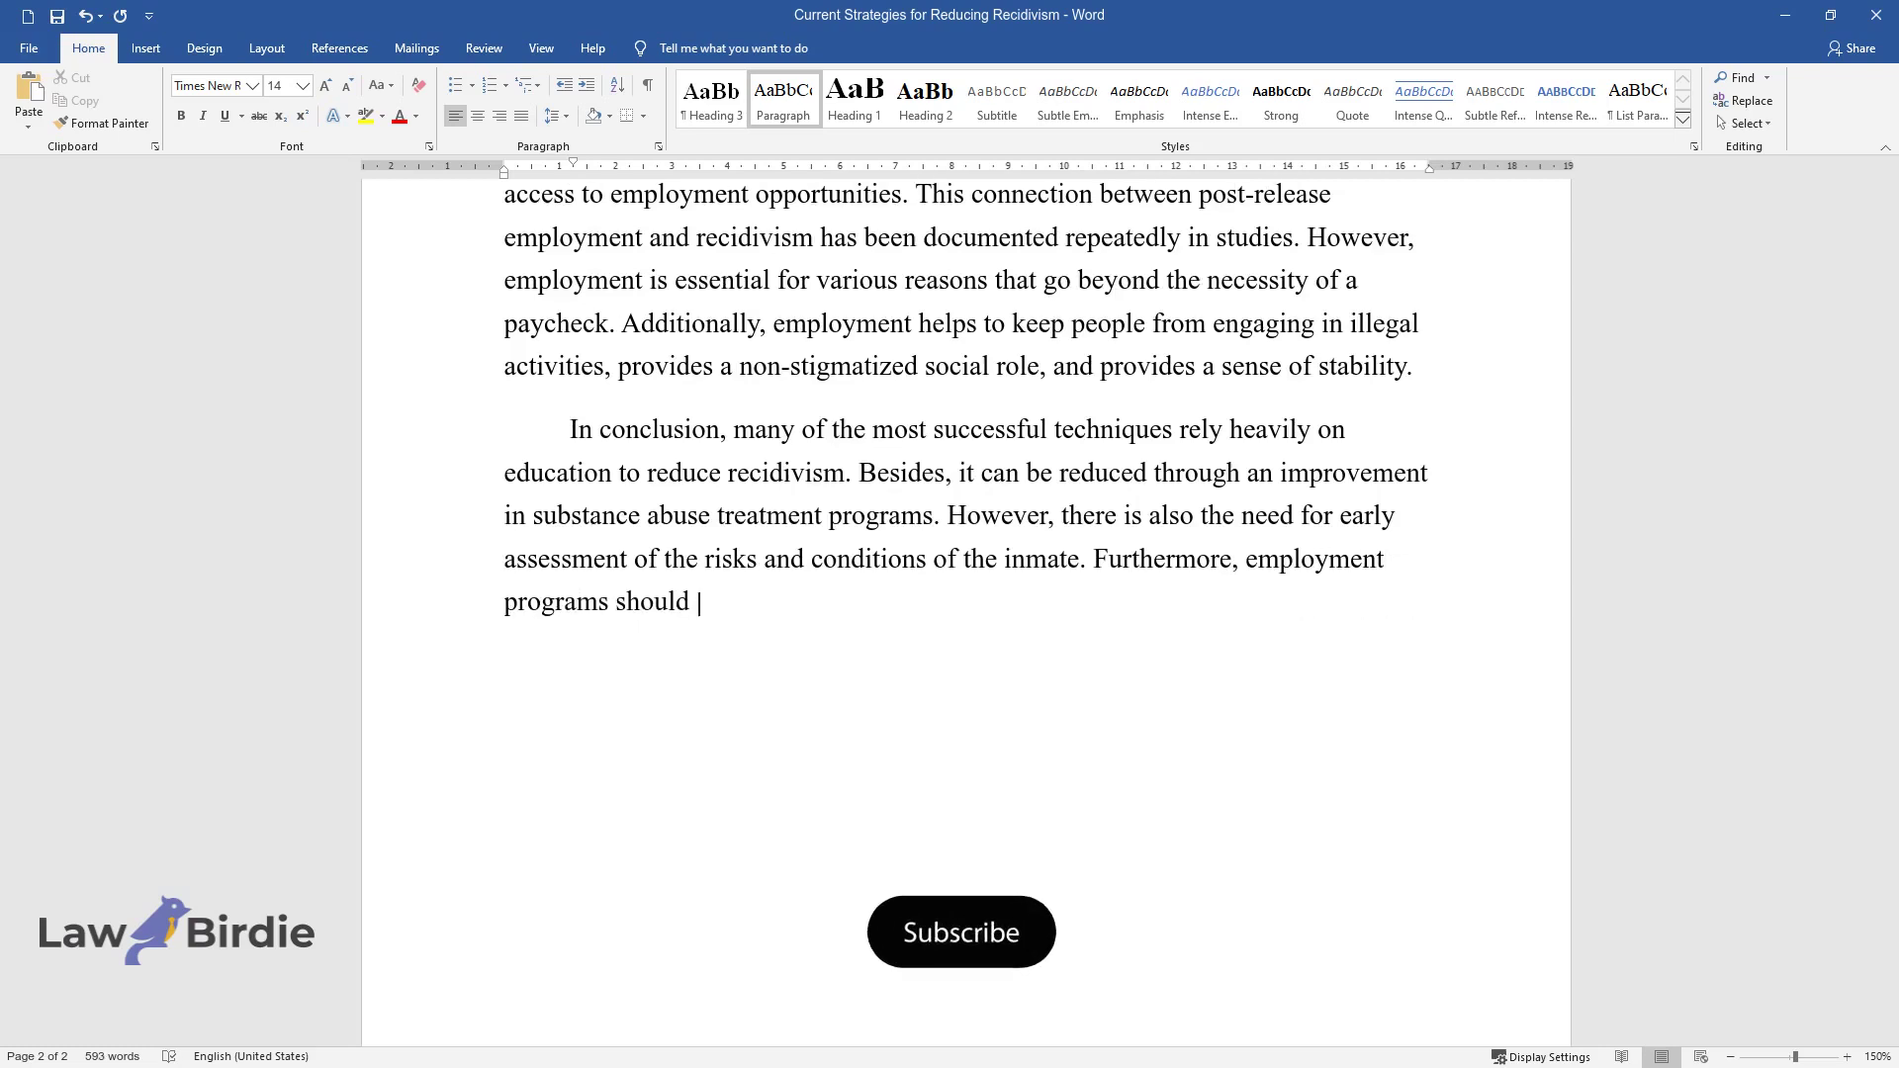
{"action": "type", "text": "porated in jails and afte"}
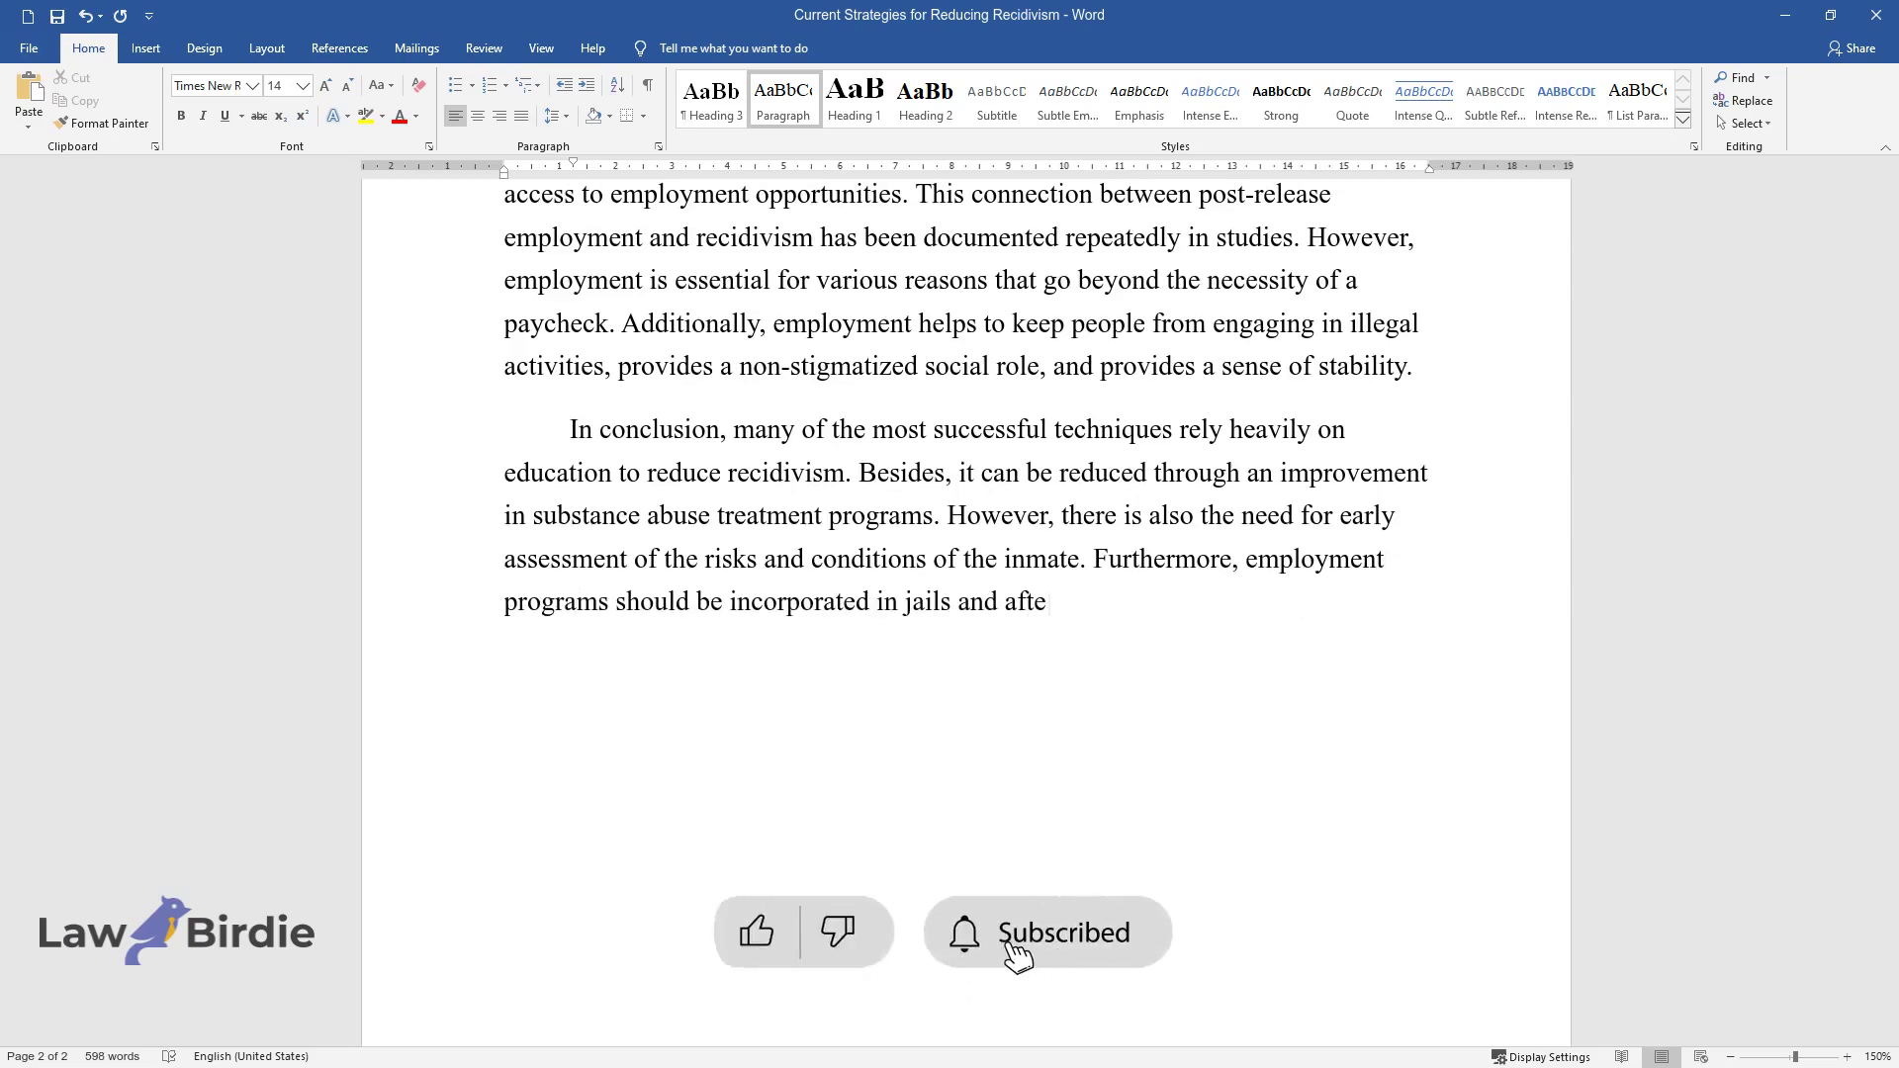
{"action": "type", "text": "r release to assist individuals to land a"}
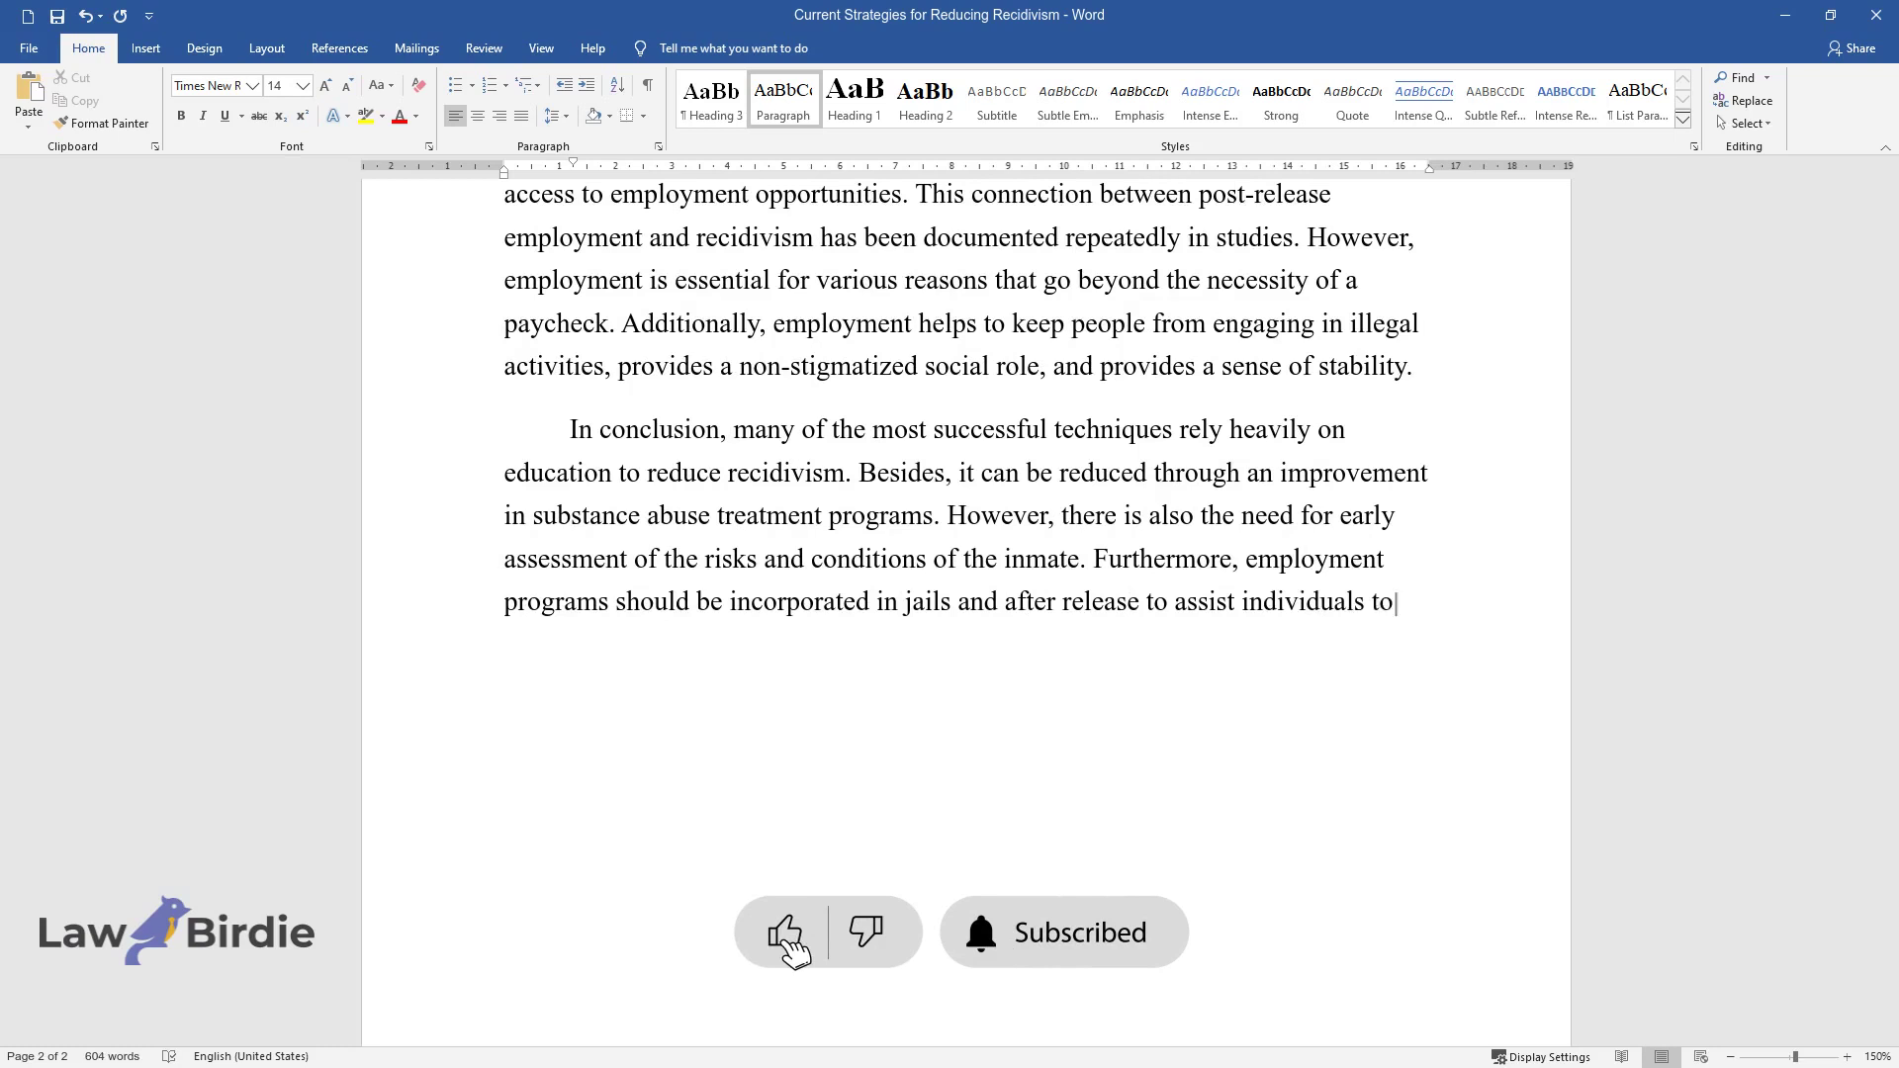
{"action": "type", "text": " job opportunity after rel"}
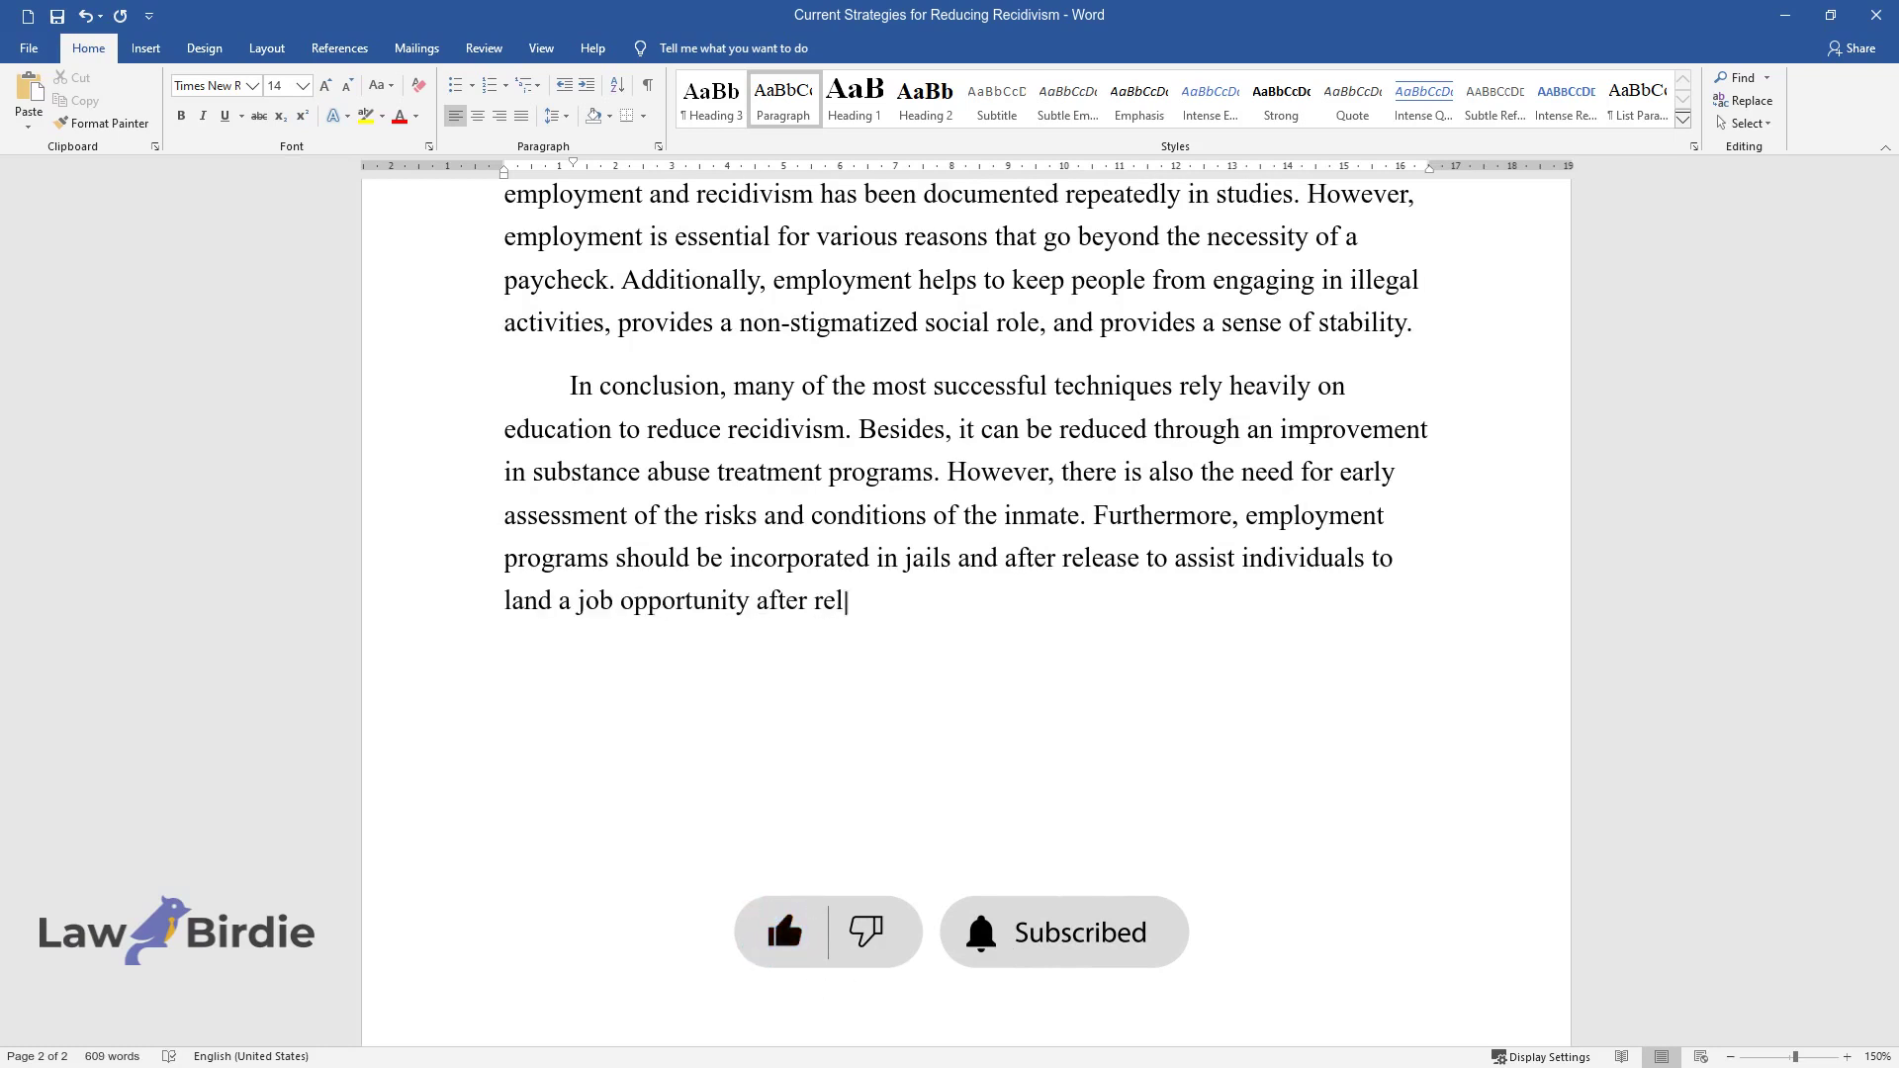